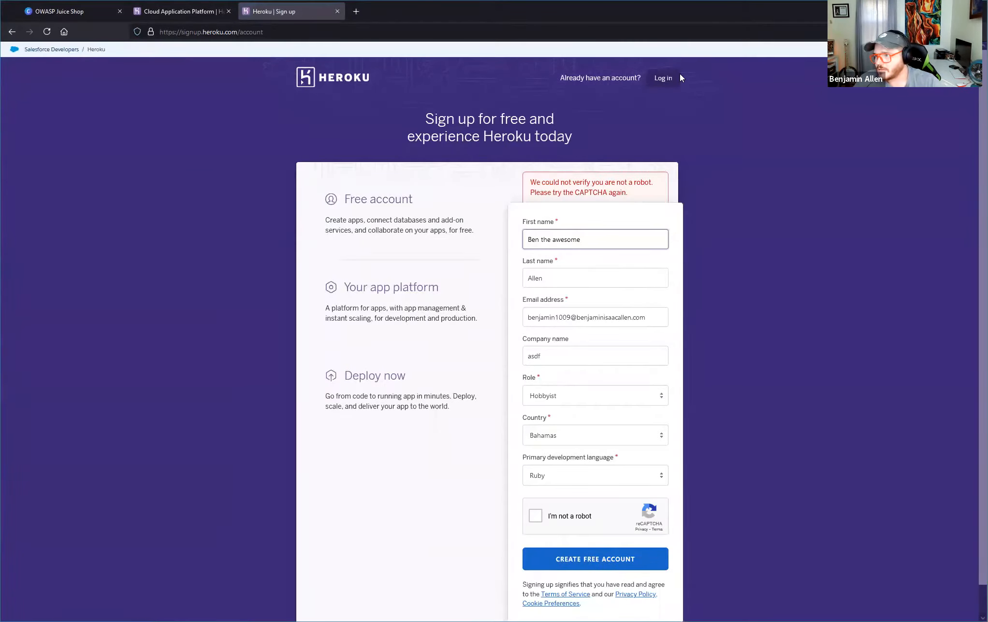
# Log in to the existing Heroku account with the account password.
pyautogui.click(654, 84)
pyautogui.click(478, 250)
pyautogui.click(477, 276)
pyautogui.write('•••••••••••')
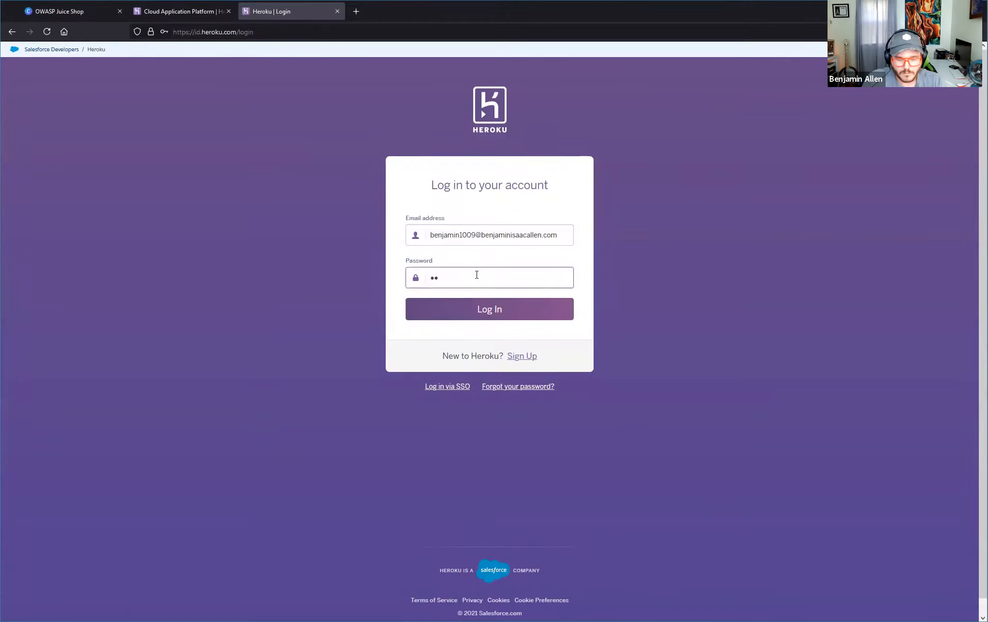
pyautogui.write('•••')
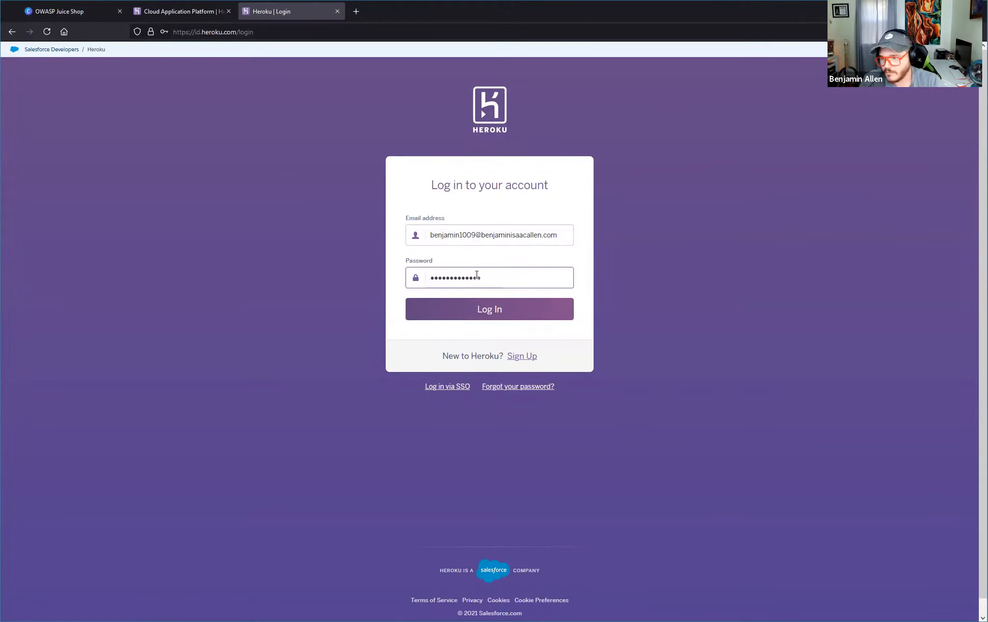
pyautogui.press('Return')
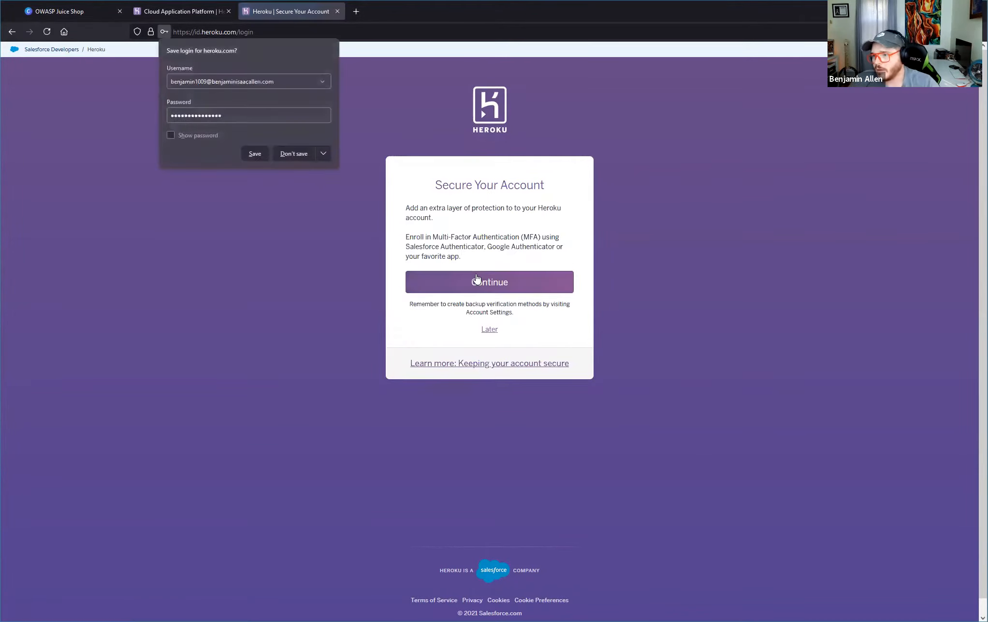
# Try to postpone the multi-factor authentication enrollment and go back to the account security page.
pyautogui.click(479, 340)
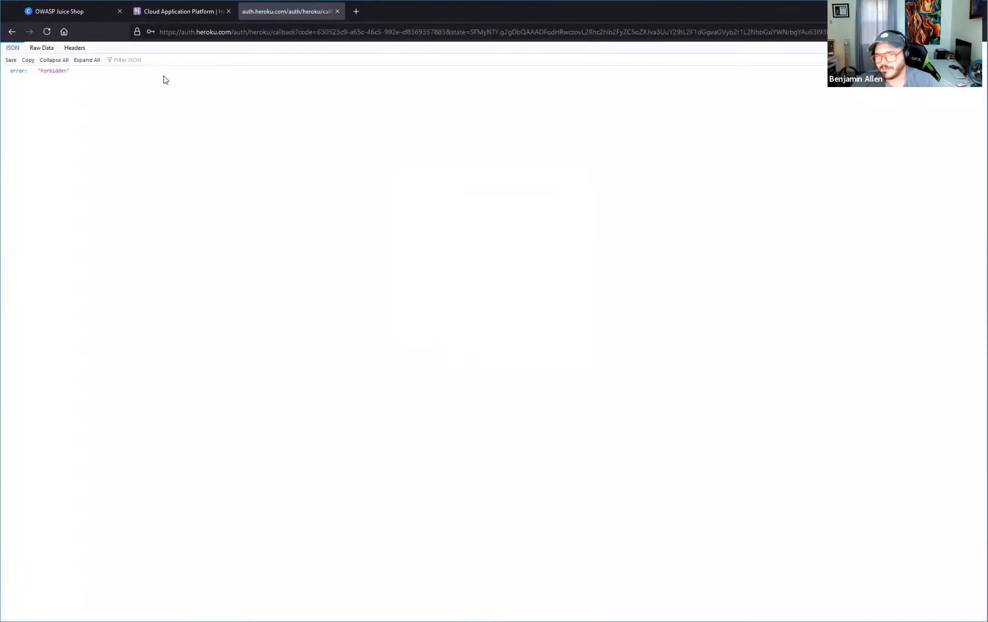
pyautogui.click(307, 33)
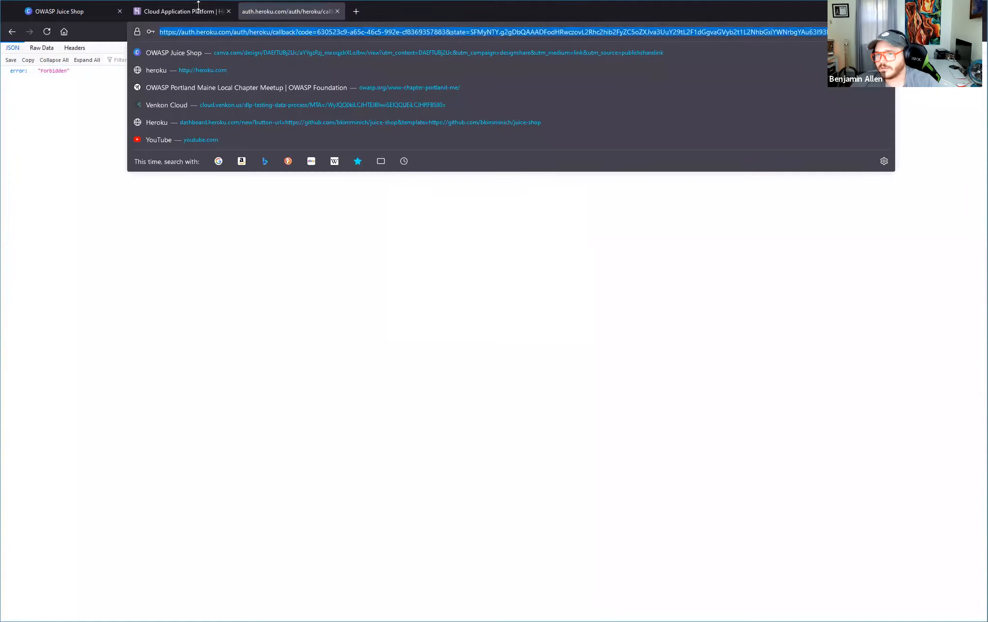
pyautogui.click(199, 12)
pyautogui.click(290, 12)
pyautogui.press('F5')
pyautogui.hotkey('alt', 'Left')
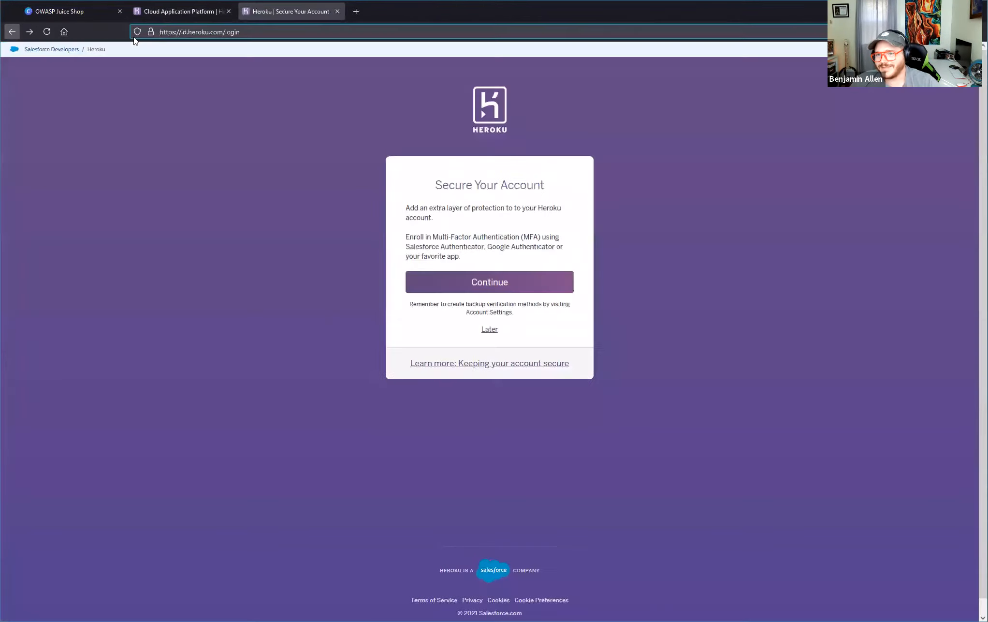
# Continue past the account security page and accept the Heroku terms of service.
pyautogui.click(454, 285)
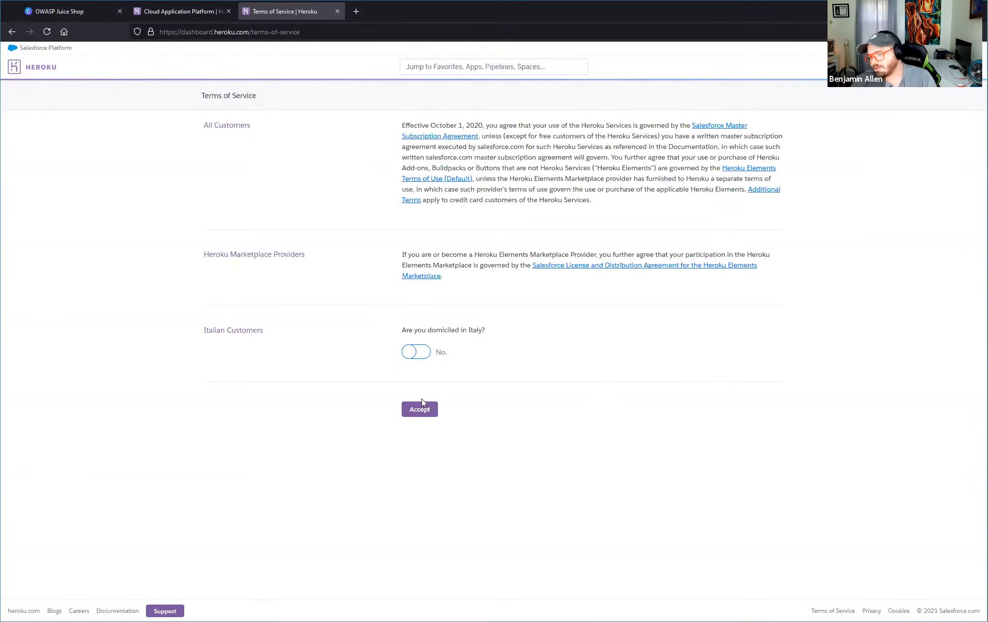
pyautogui.click(410, 414)
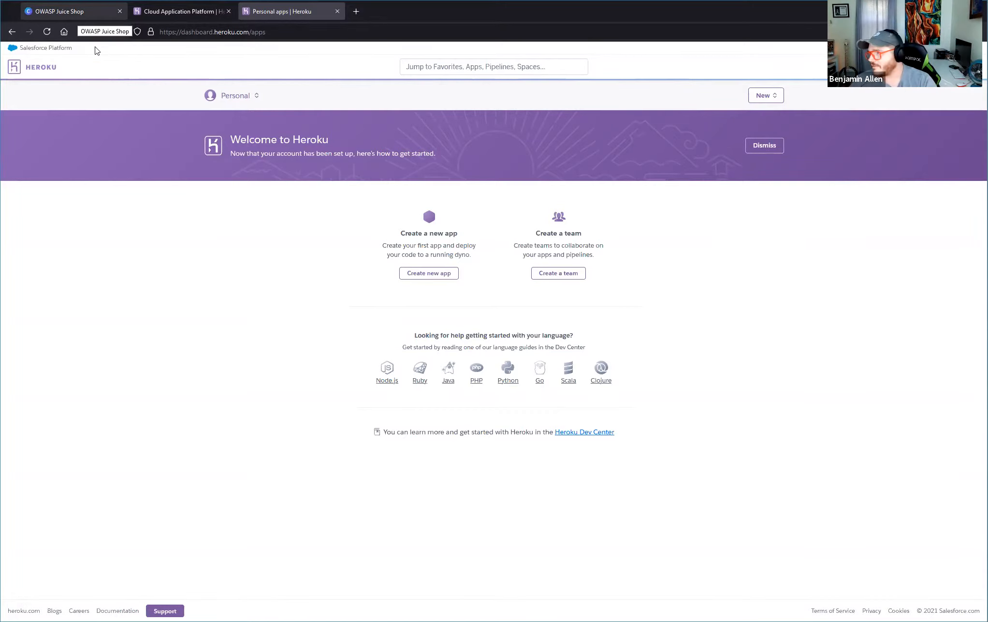
# Advance the OWASP Juice Shop slides to the deployment instructions and open js.owaspmaine.org in place of the Heroku dashboard.
pyautogui.click(79, 13)
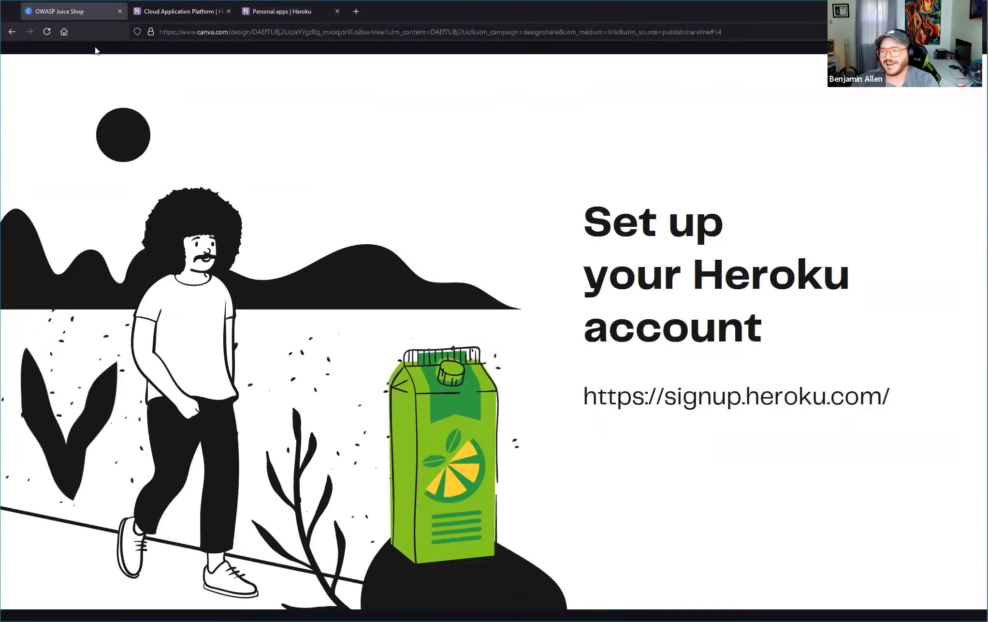
pyautogui.press('Right')
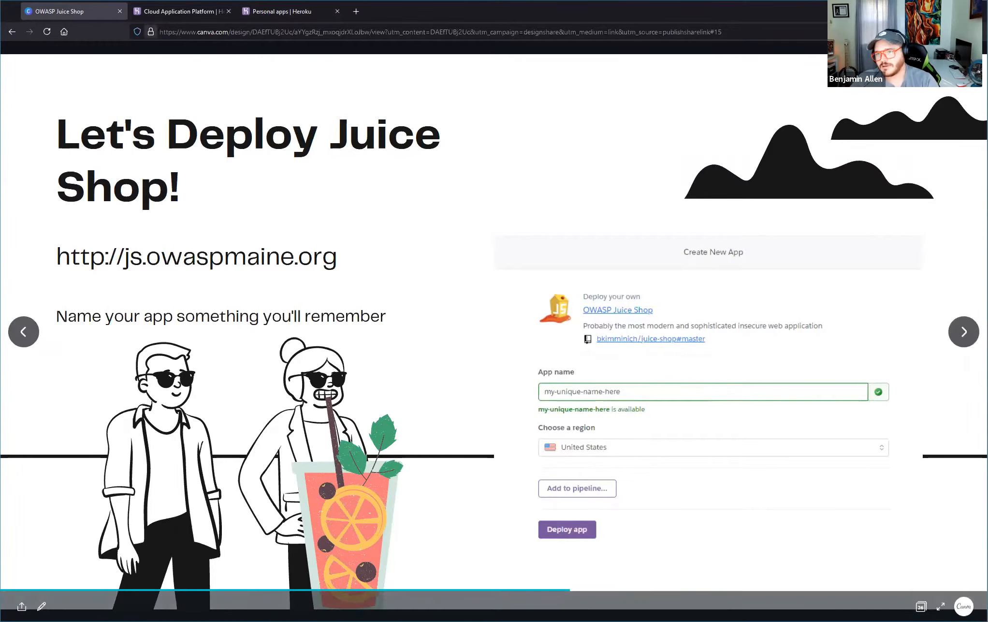
pyautogui.click(267, 10)
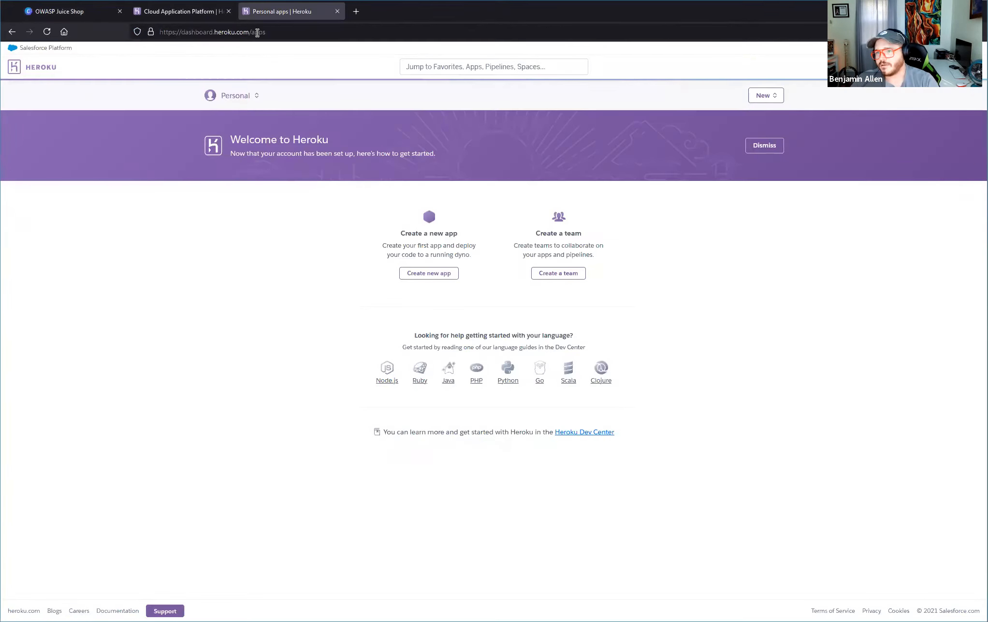
pyautogui.click(256, 33)
pyautogui.write('js.owaspmaine.org')
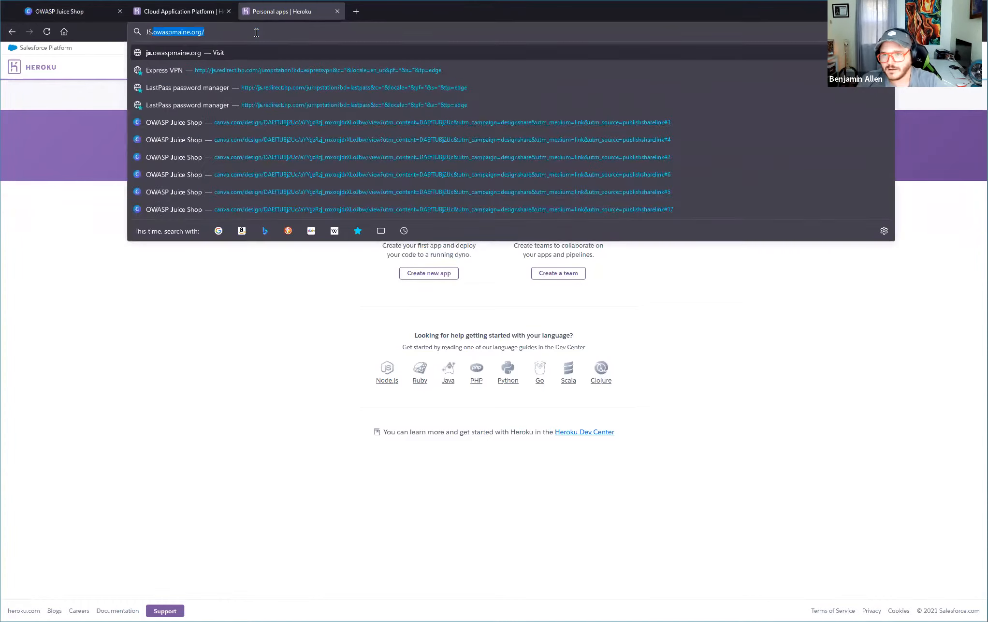
pyautogui.press('Return')
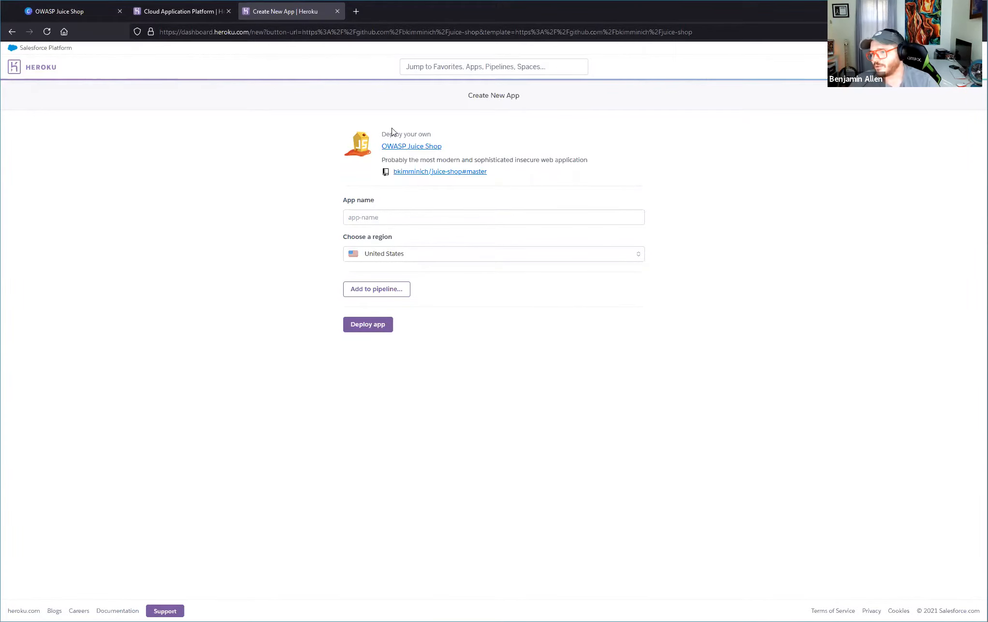
# Try to name the new Juice Shop app ZERO-COOLS-JUICE-SHOP.
pyautogui.click(396, 218)
pyautogui.moveTo(333, 203); pyautogui.dragTo(410, 203)
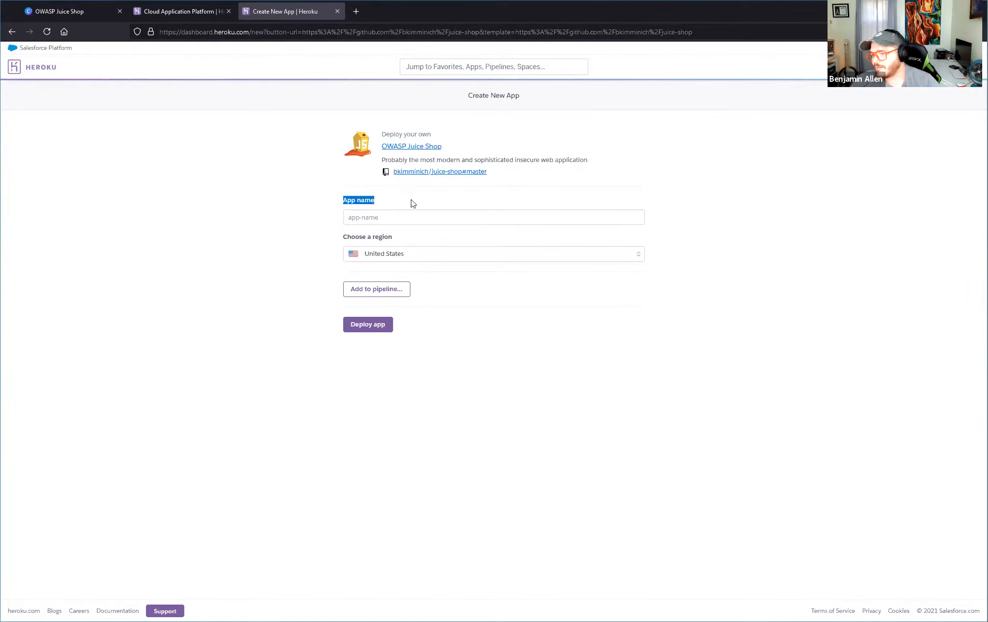
pyautogui.click(397, 218)
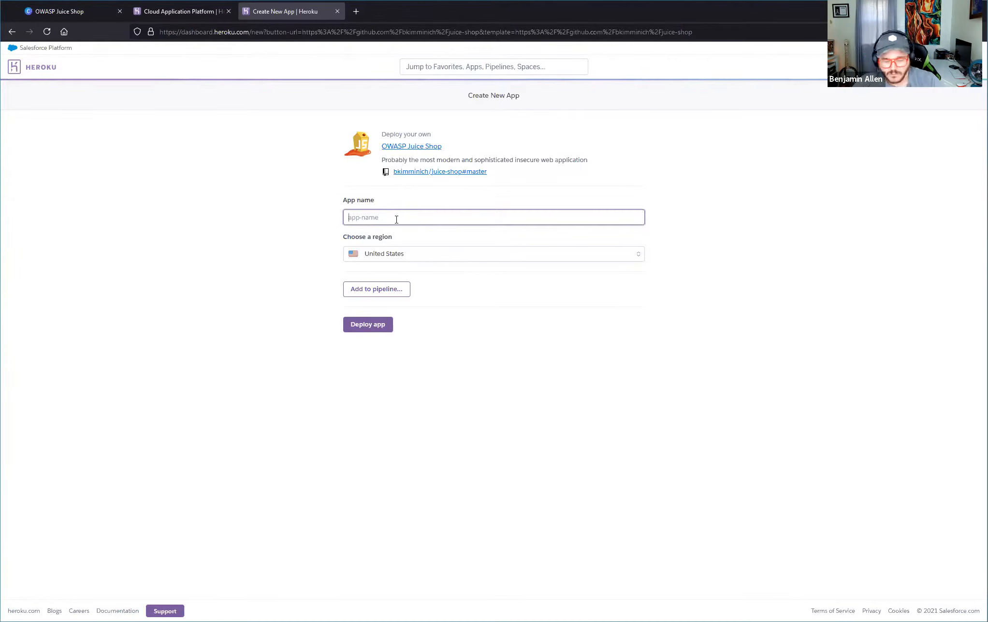
pyautogui.write('ZE')
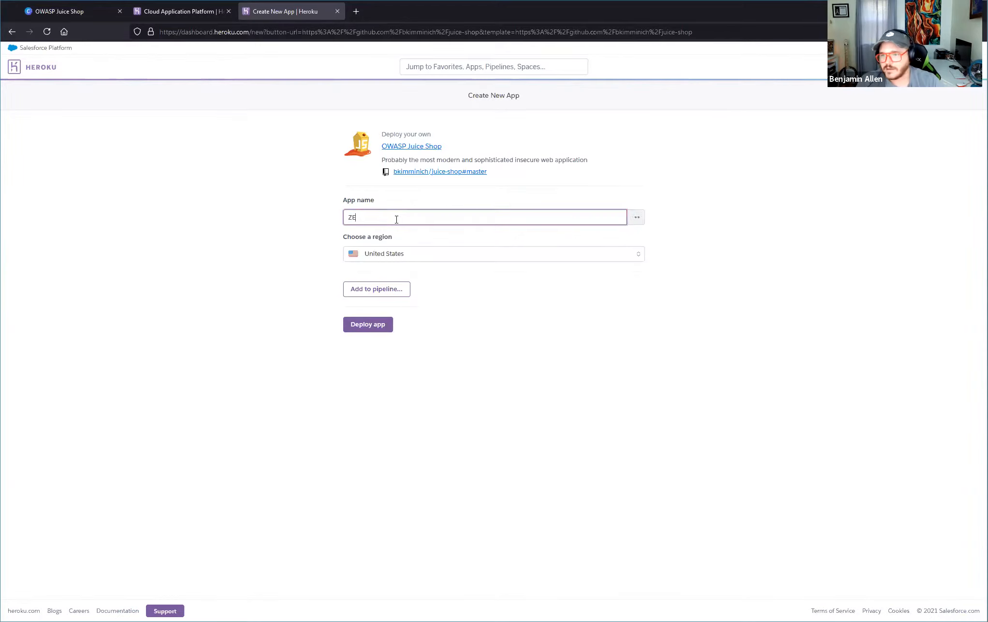
pyautogui.write('RO-COOLS')
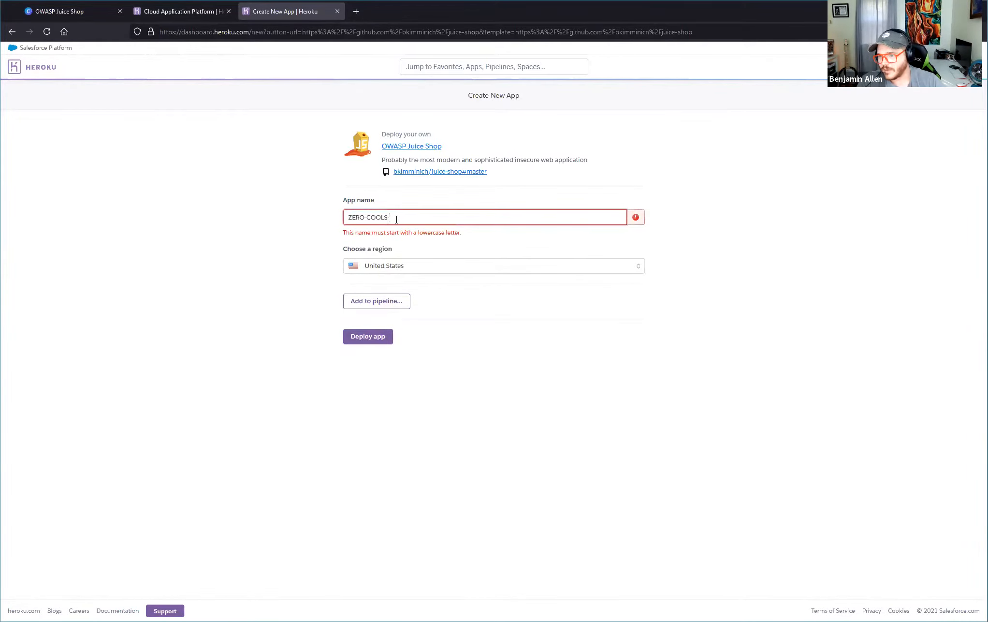
pyautogui.write('-JUICE')
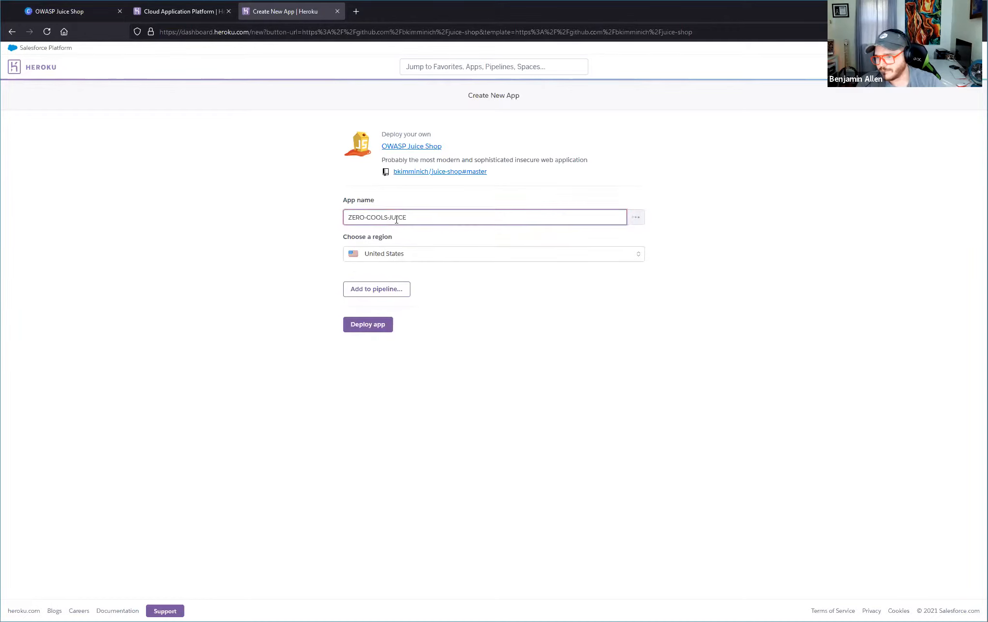
pyautogui.write('-SHOP')
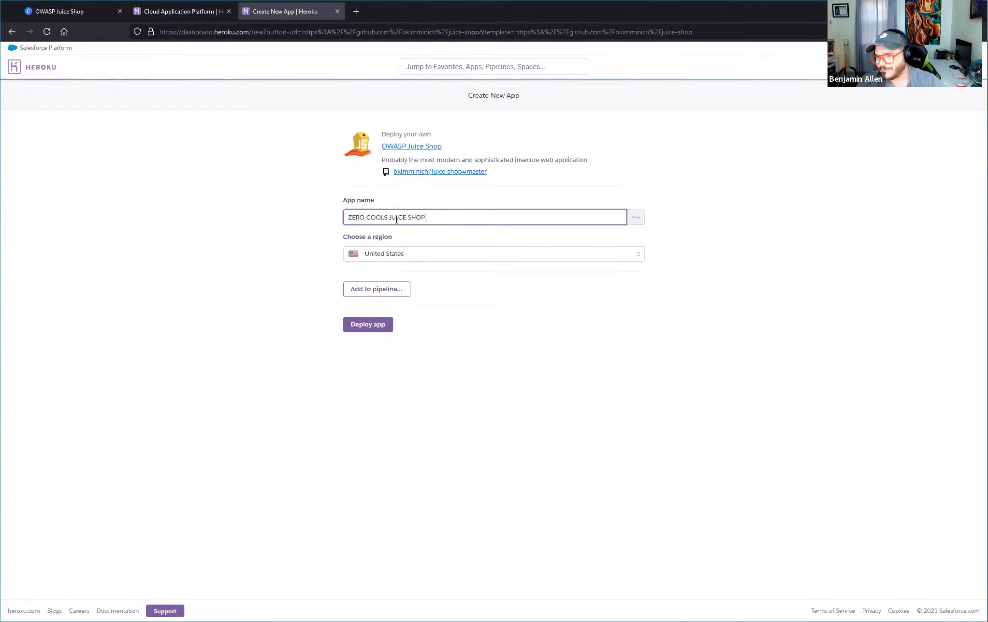
# Replace the app name with zero-cools-juice-shop in lowercase and deploy the app.
pyautogui.tripleClick(396, 220)
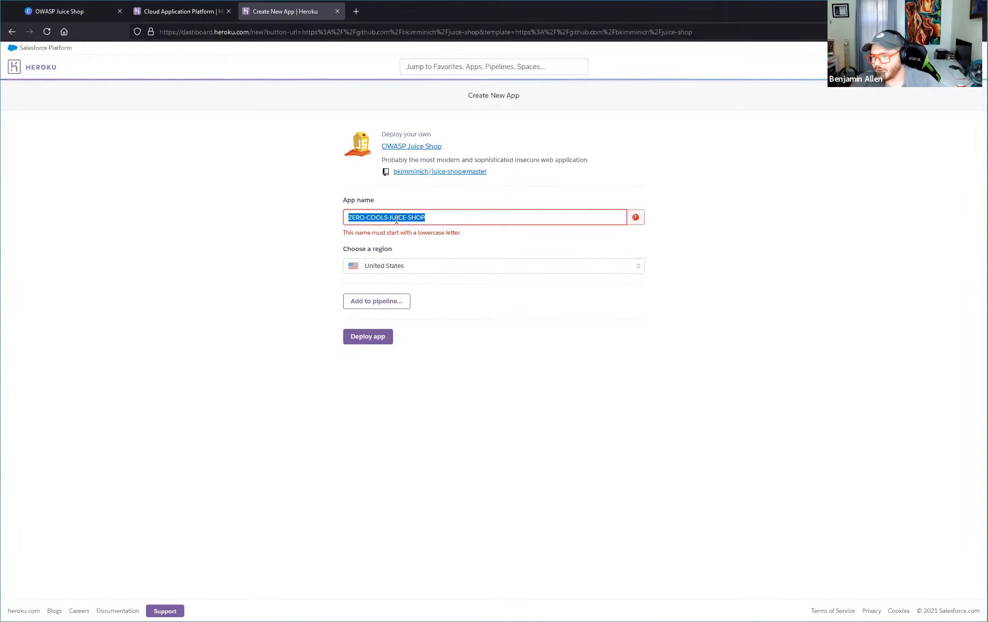
pyautogui.press('BackSpace')
pyautogui.write('zero-cools')
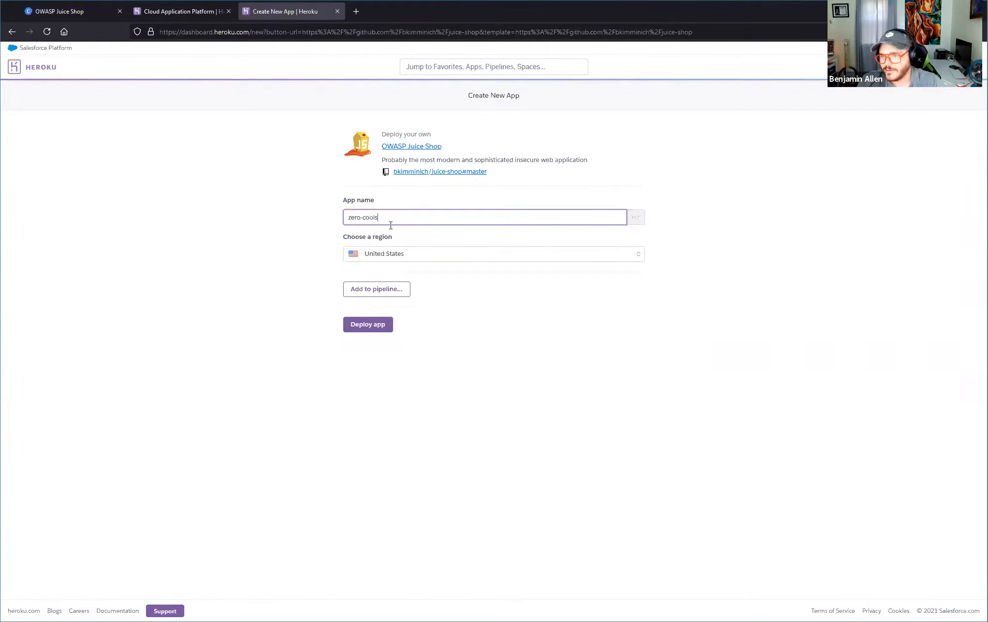
pyautogui.write('-juice-shop')
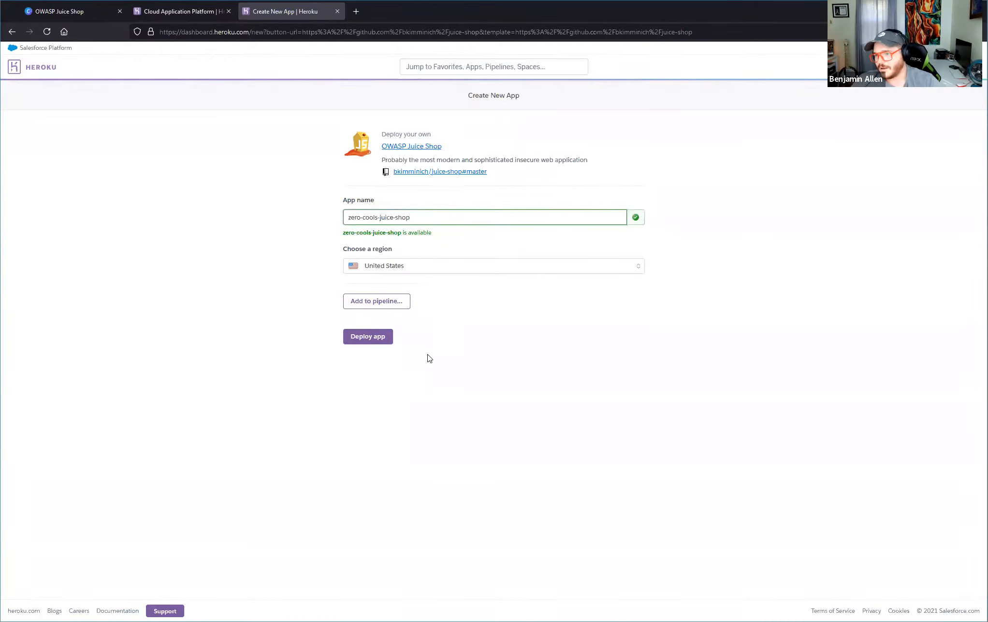
pyautogui.tripleClick(420, 232)
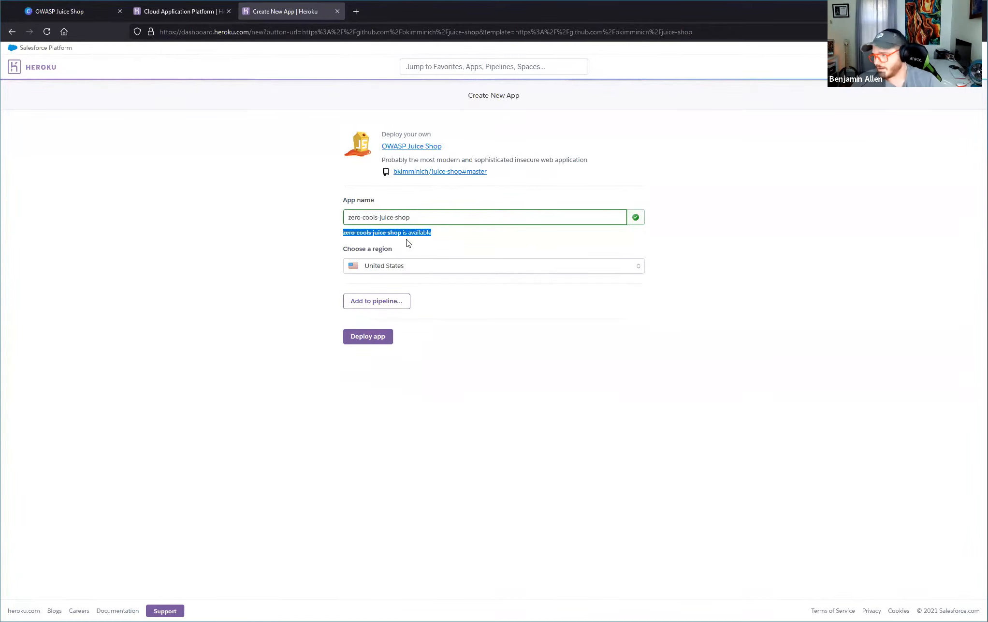
pyautogui.click(374, 341)
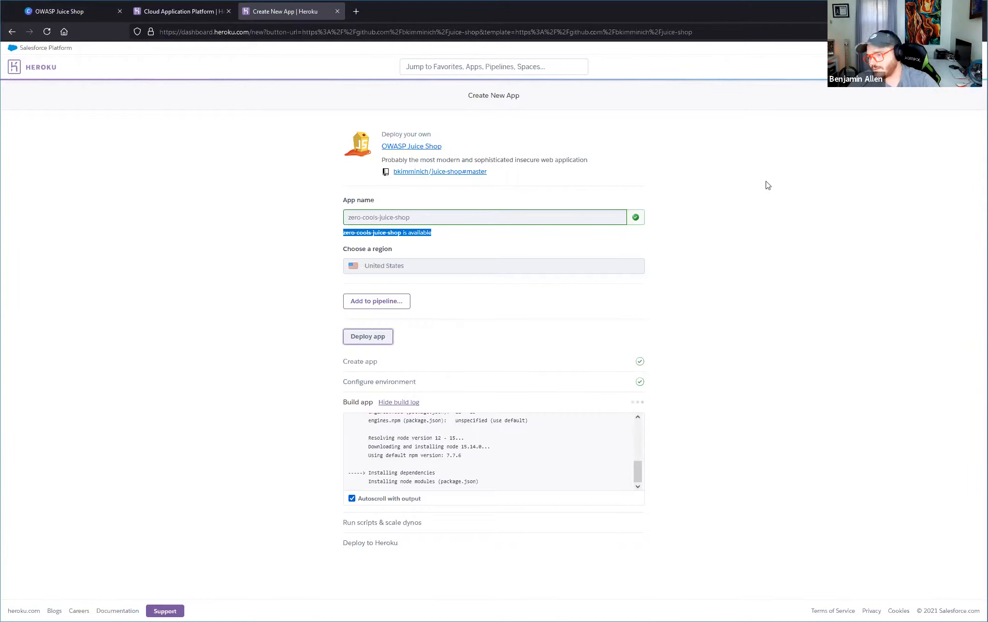
# Advance the slides to the "Let's note a couple of things" page and open fakepii.owaspmaine.org in a new tab to show its sample data.
pyautogui.click(99, 20)
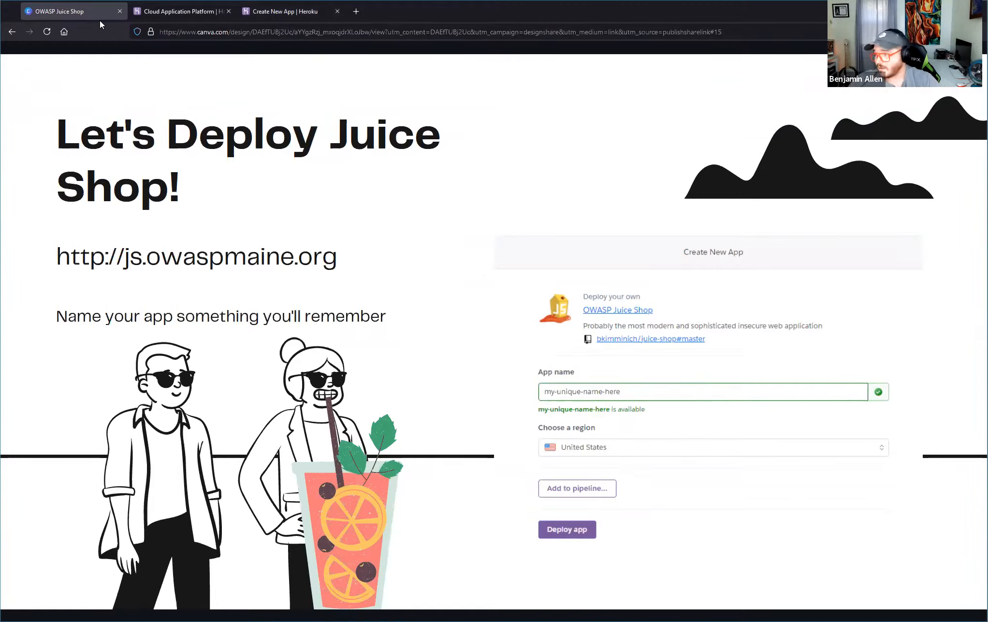
pyautogui.press('Right')
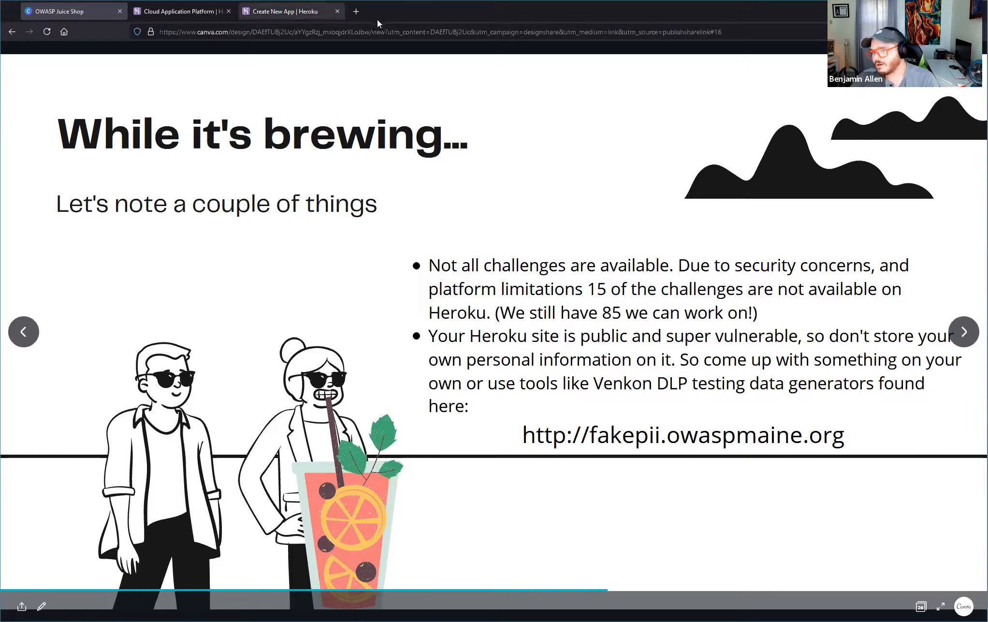
pyautogui.click(355, 11)
pyautogui.click(360, 28)
pyautogui.write('fakepii.owaspmaine.org')
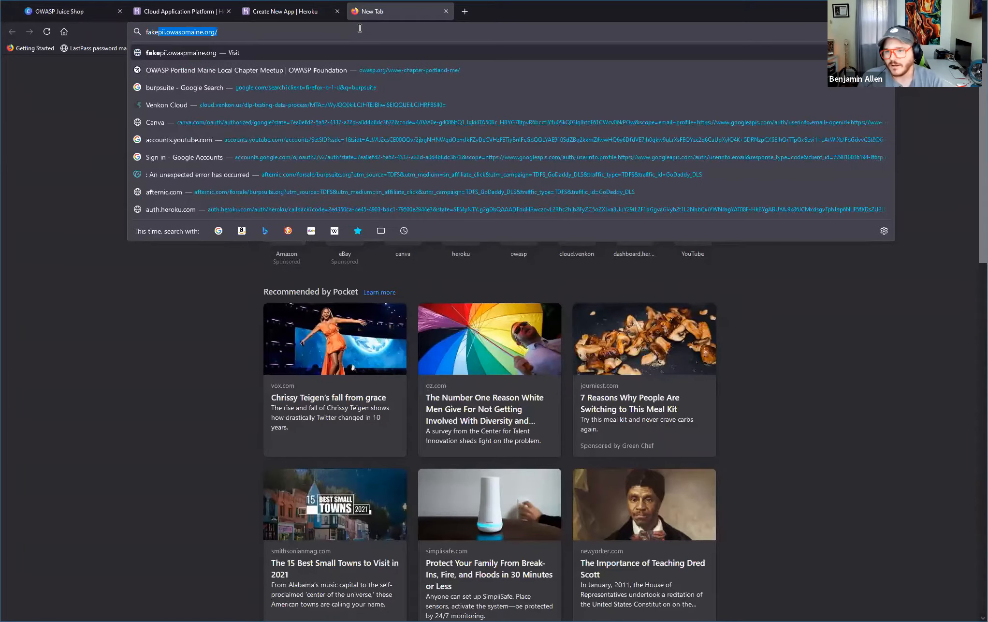
pyautogui.press('Return')
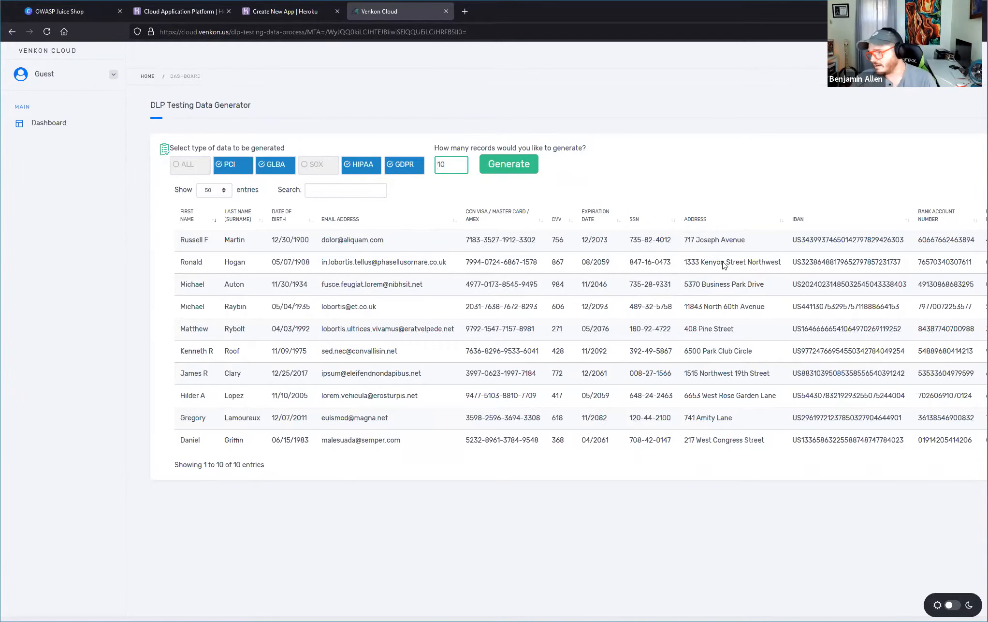
pyautogui.tripleClick(481, 239)
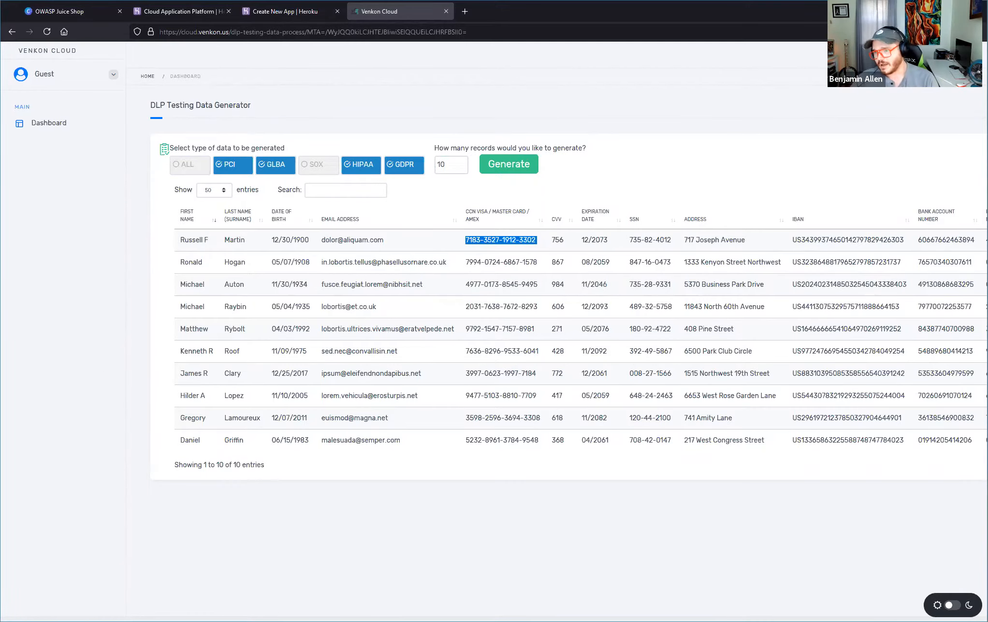
# Review the Heroku build log from its beginning and turn autoscroll with output back on.
pyautogui.click(288, 15)
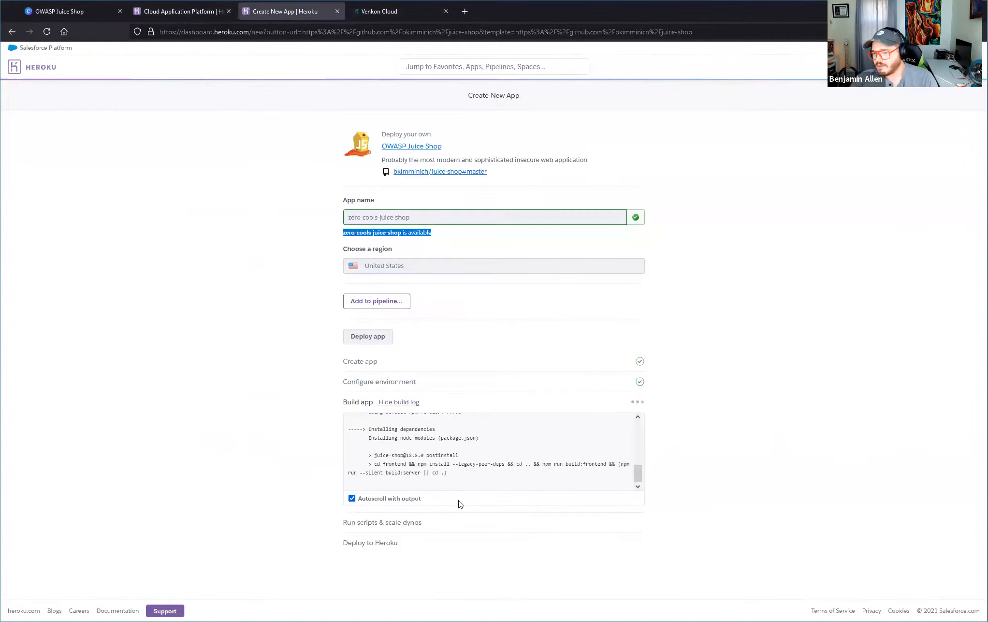
pyautogui.scroll(5, 447, 452)
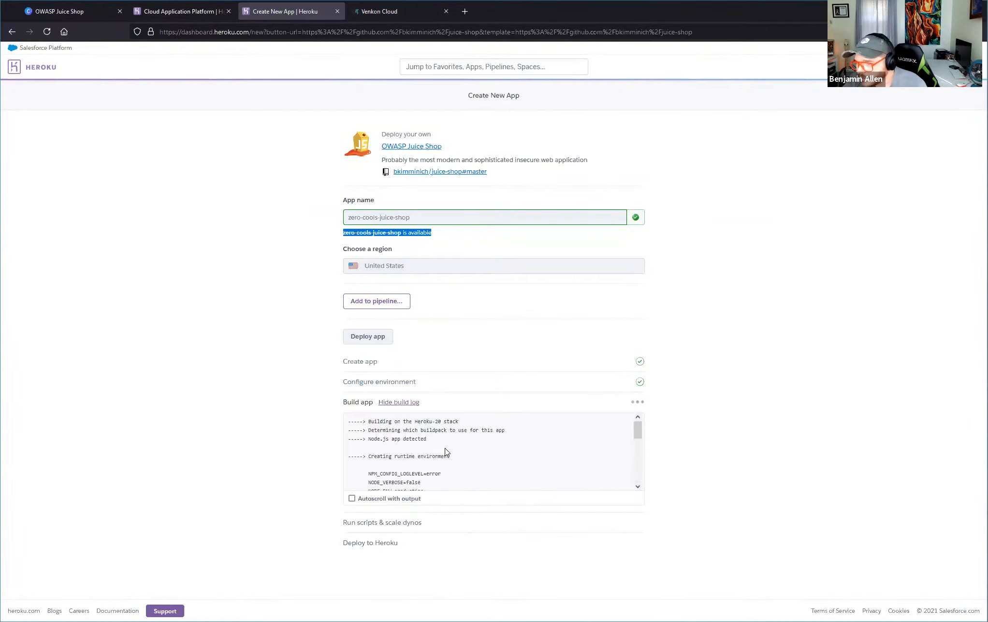
pyautogui.moveTo(347, 421); pyautogui.dragTo(458, 422)
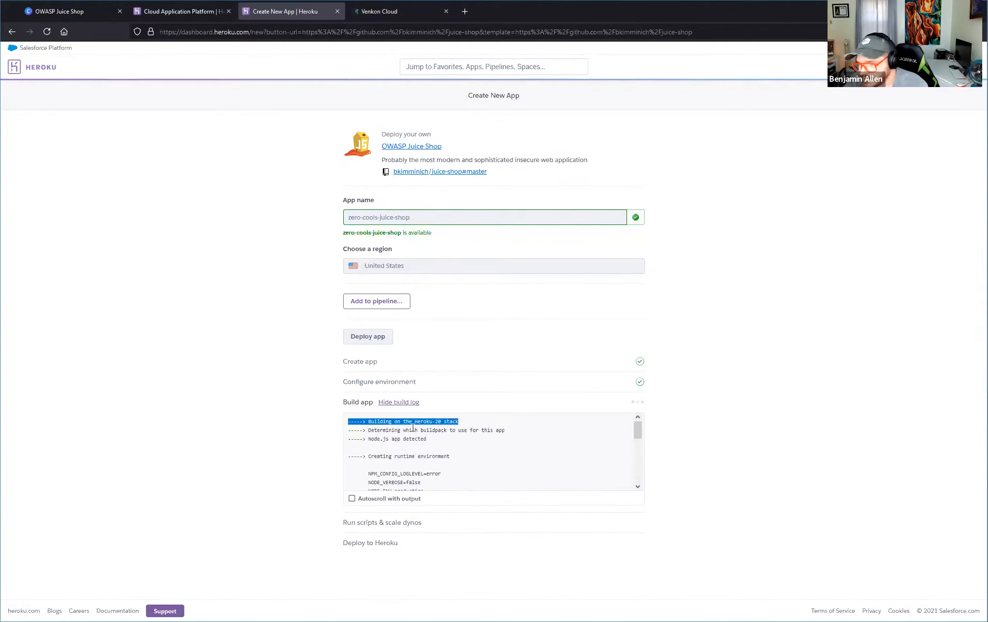
pyautogui.click(411, 440)
pyautogui.scroll(-3, 380, 455)
pyautogui.click(352, 497)
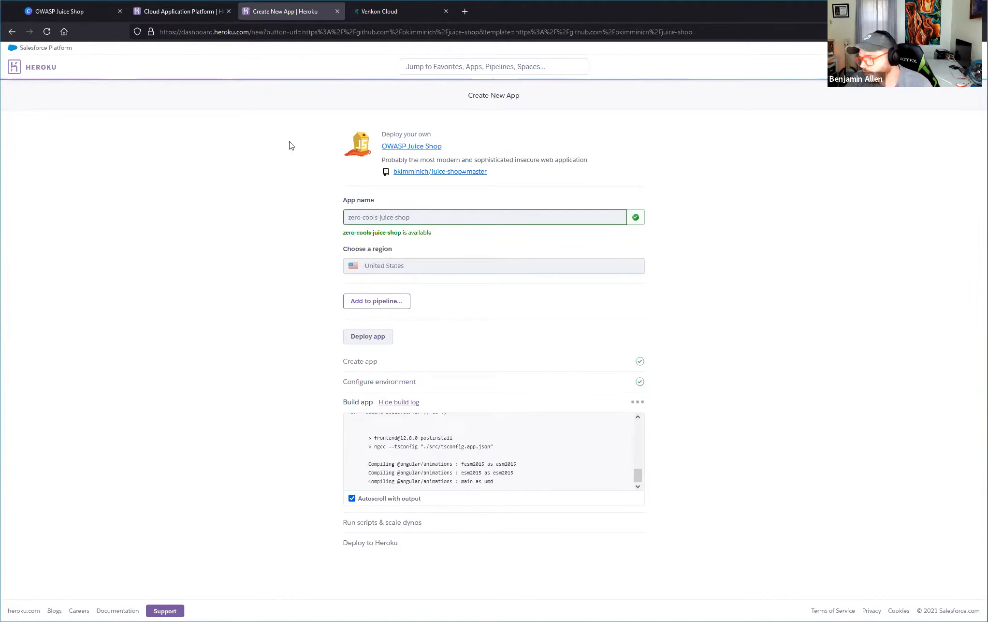
# Return to the OWASP Juice Shop slides and advance to the strategy slide.
pyautogui.click(191, 14)
pyautogui.click(102, 13)
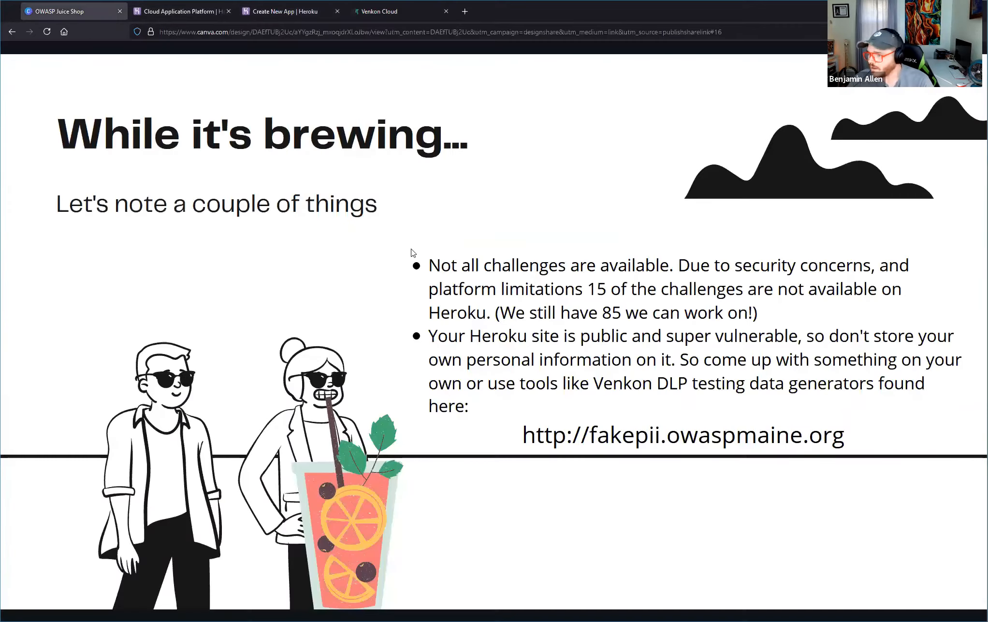
pyautogui.press('Right')
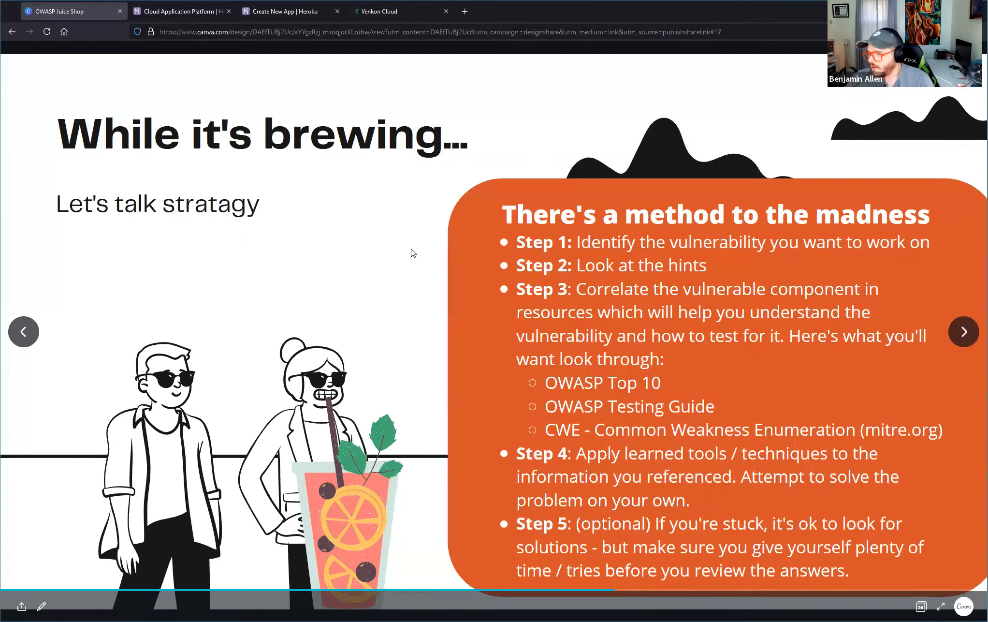
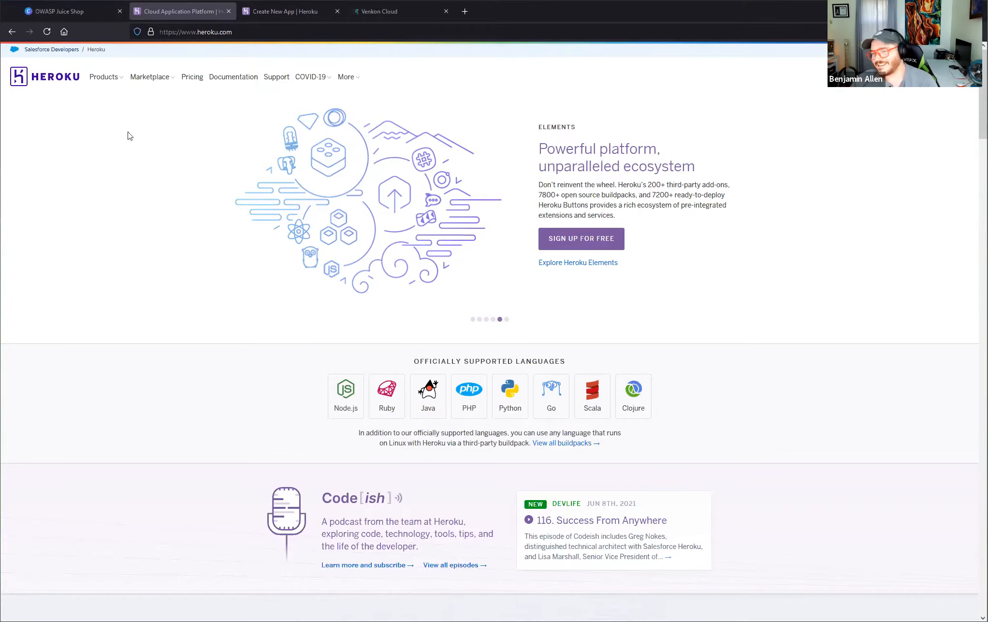
# Return to the Heroku deployment page and highlight the deployed zero-cools-juice-shop.herokuapp.com address in the build log.
pyautogui.click(276, 14)
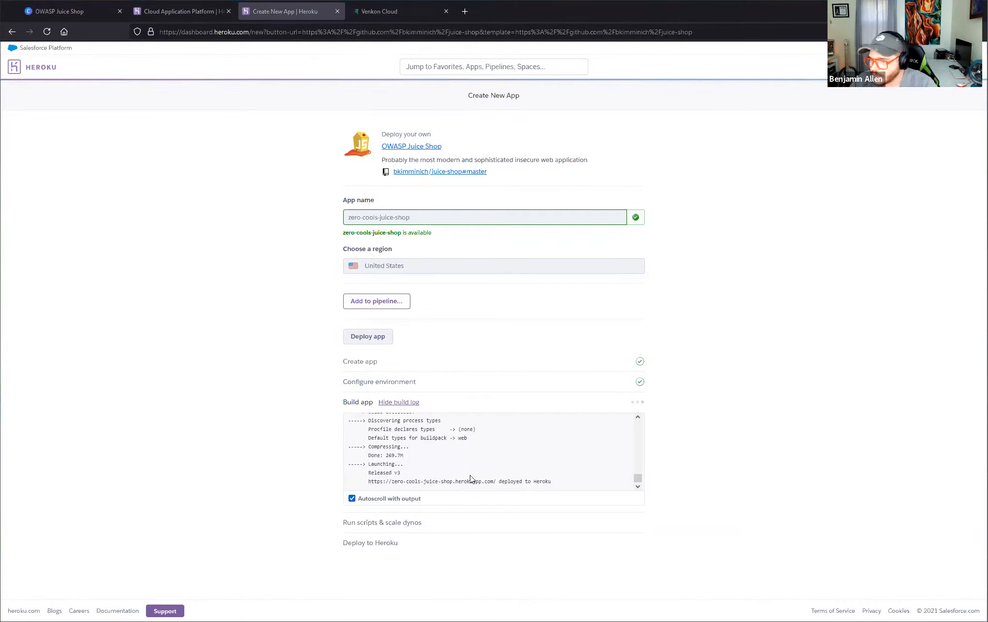
pyautogui.moveTo(373, 481); pyautogui.dragTo(497, 481)
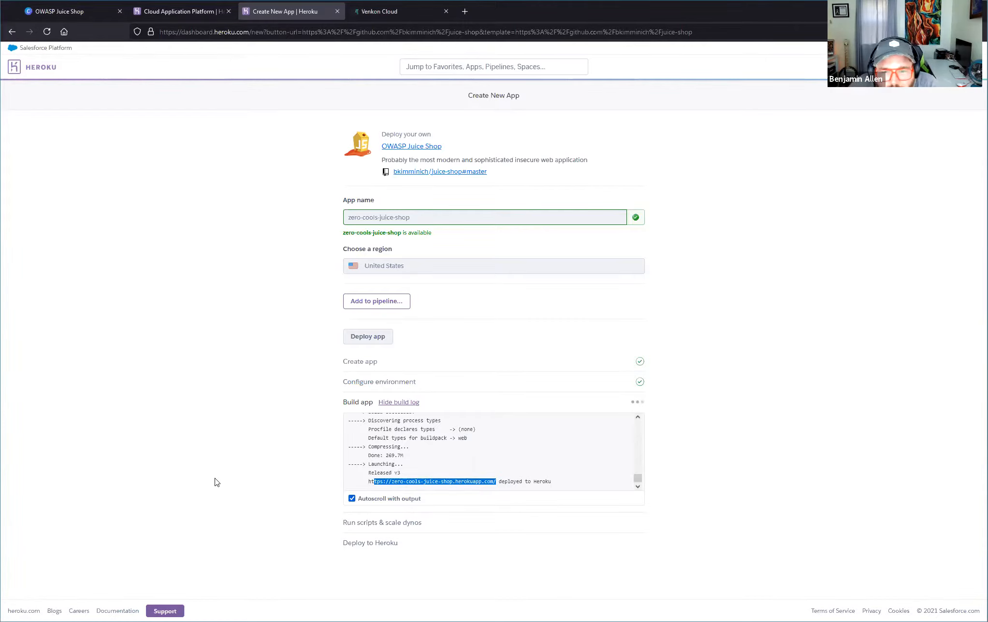
pyautogui.moveTo(363, 481); pyautogui.dragTo(496, 484)
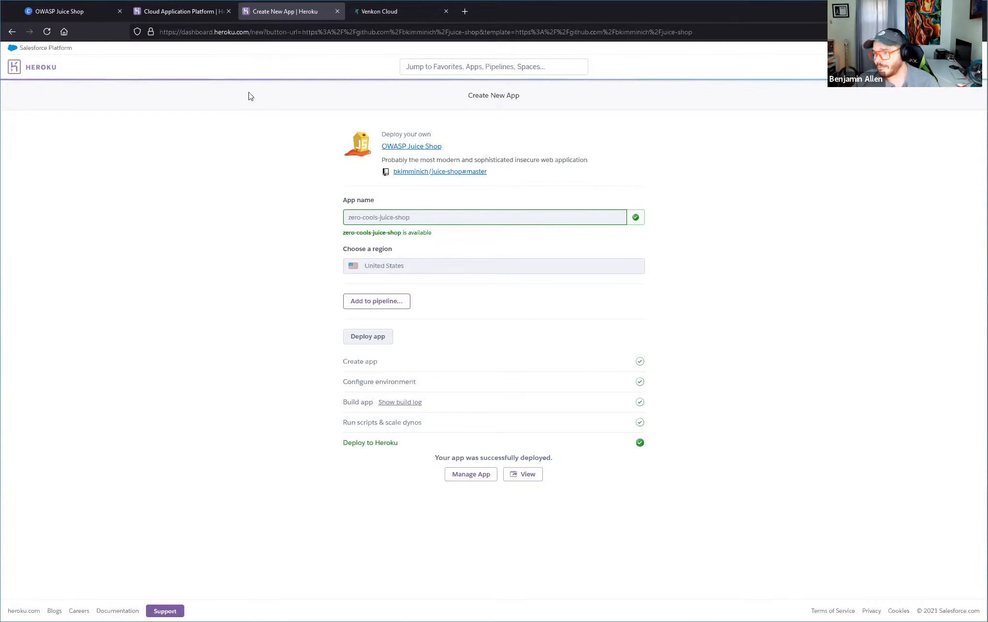
pyautogui.moveTo(250, 95); pyautogui.dragTo(747, 518)
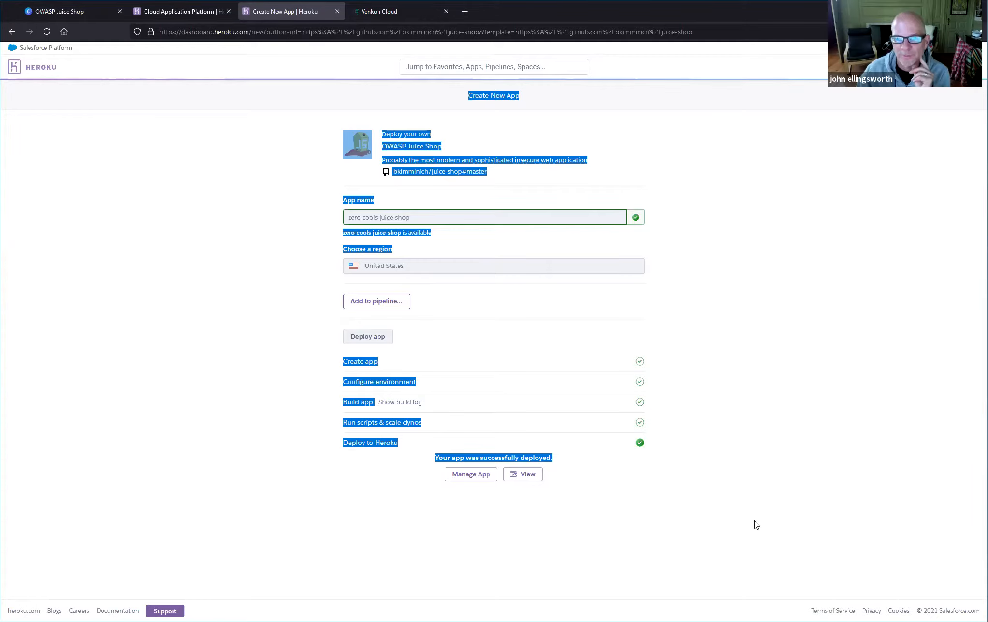
pyautogui.moveTo(755, 521); pyautogui.dragTo(97, 20)
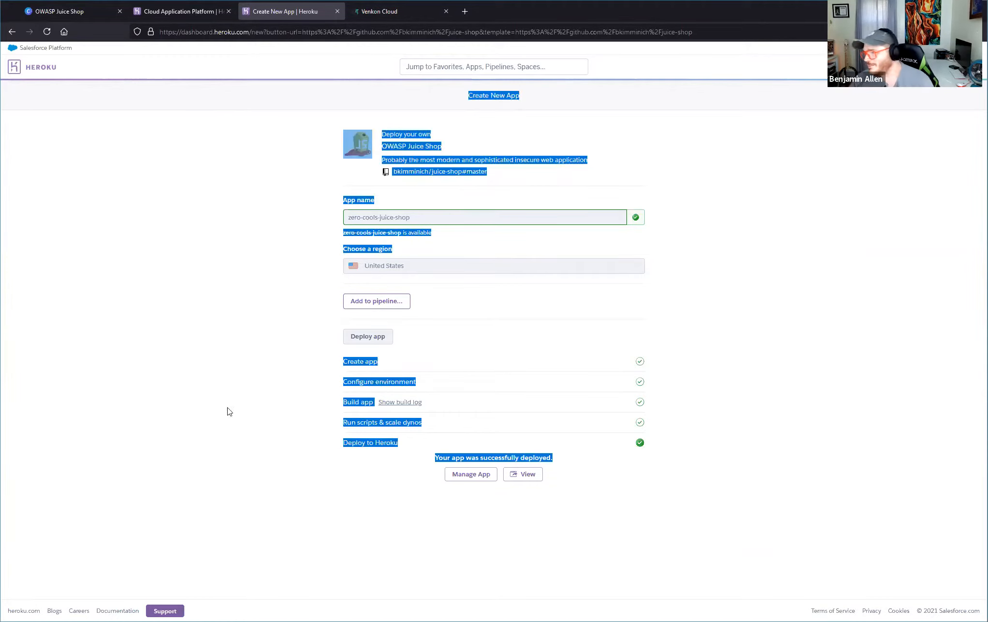
pyautogui.click(244, 377)
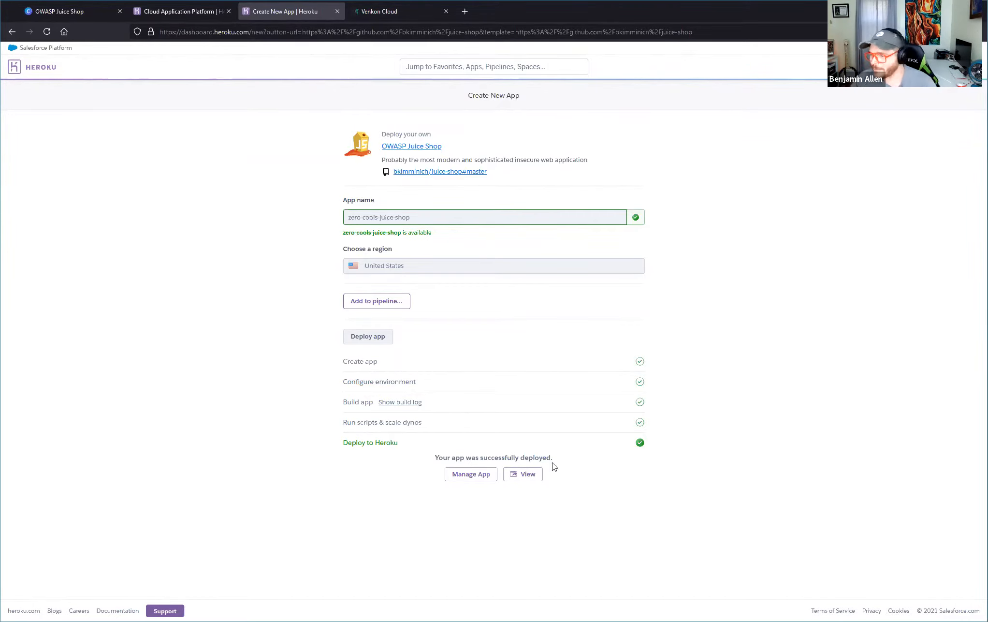
# View the deployed Juice Shop app and highlight the opening lines of its welcome message.
pyautogui.click(524, 476)
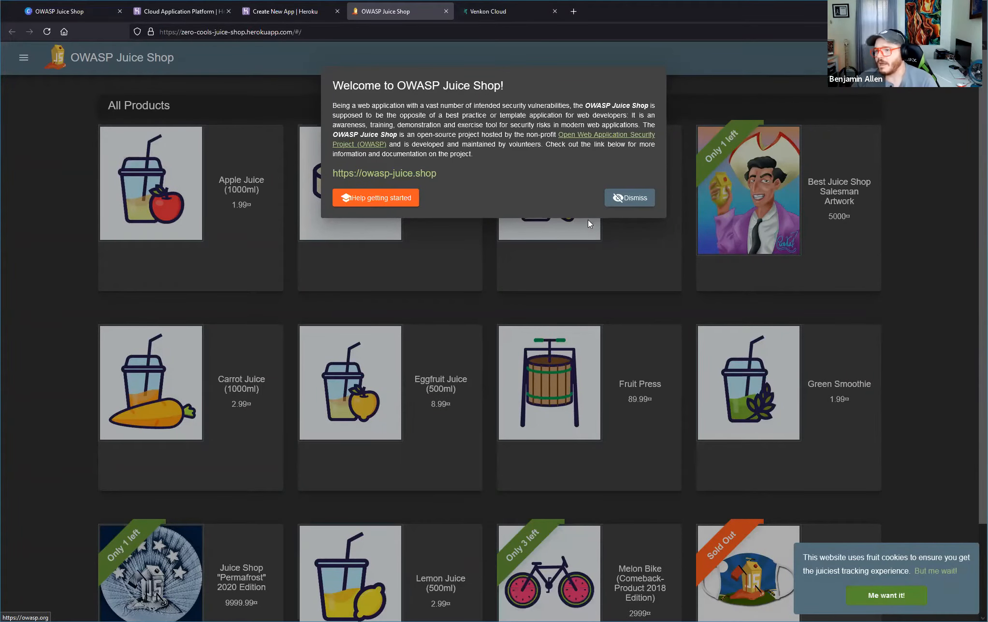
pyautogui.moveTo(333, 86); pyautogui.dragTo(544, 91)
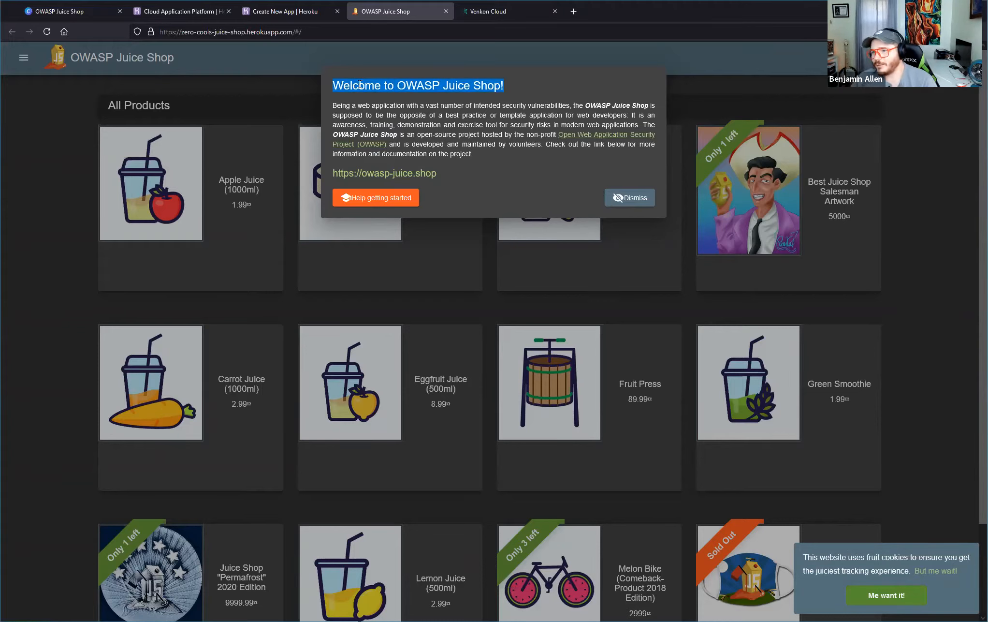
pyautogui.moveTo(333, 106); pyautogui.dragTo(384, 107)
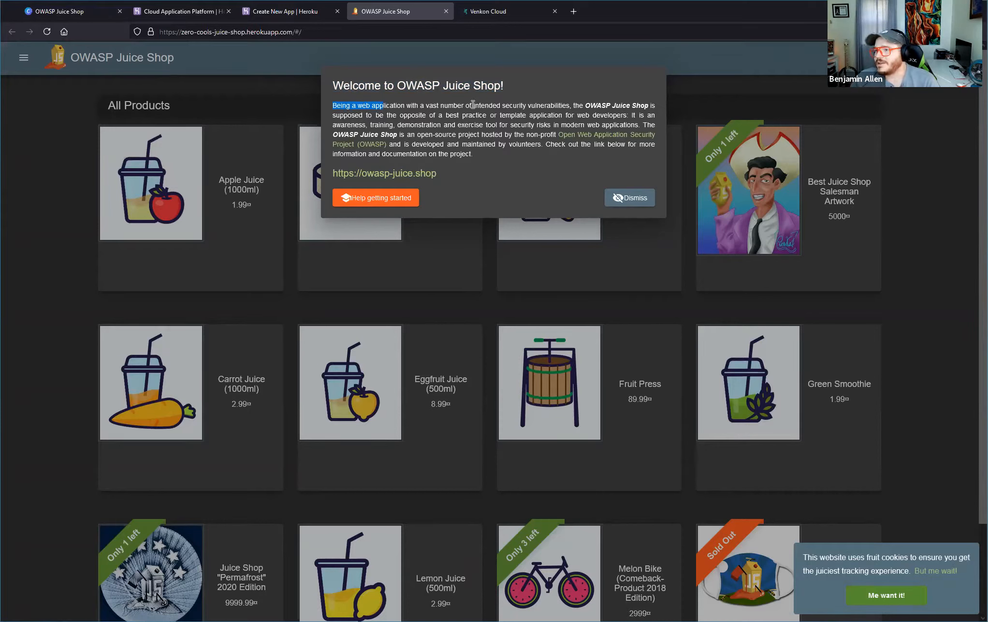
pyautogui.moveTo(573, 105); pyautogui.dragTo(632, 116)
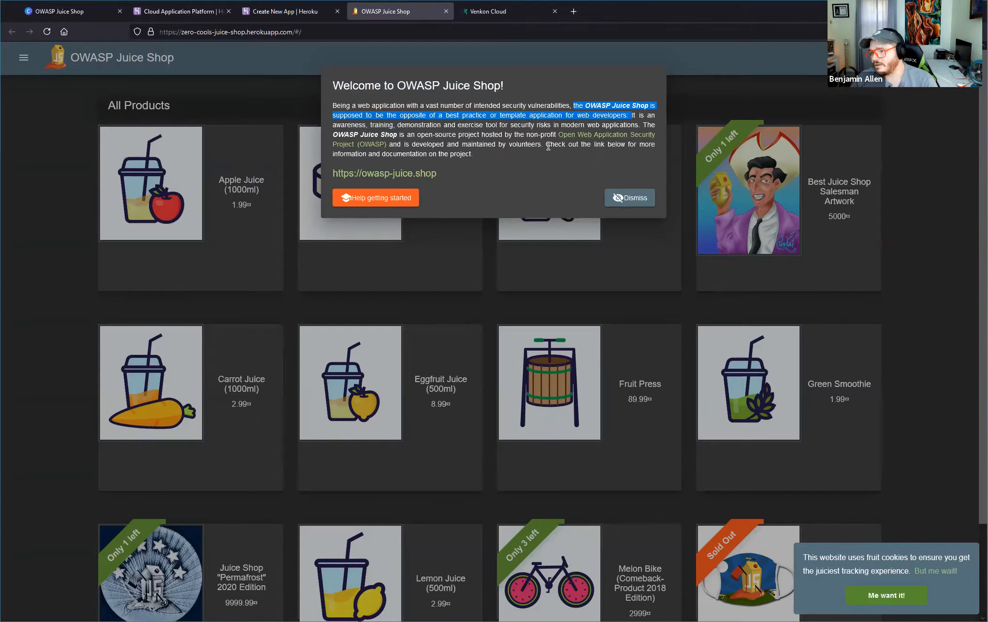
# Start the Juice Shop's getting-started tutorial and accept the fruit cookies.
pyautogui.click(362, 204)
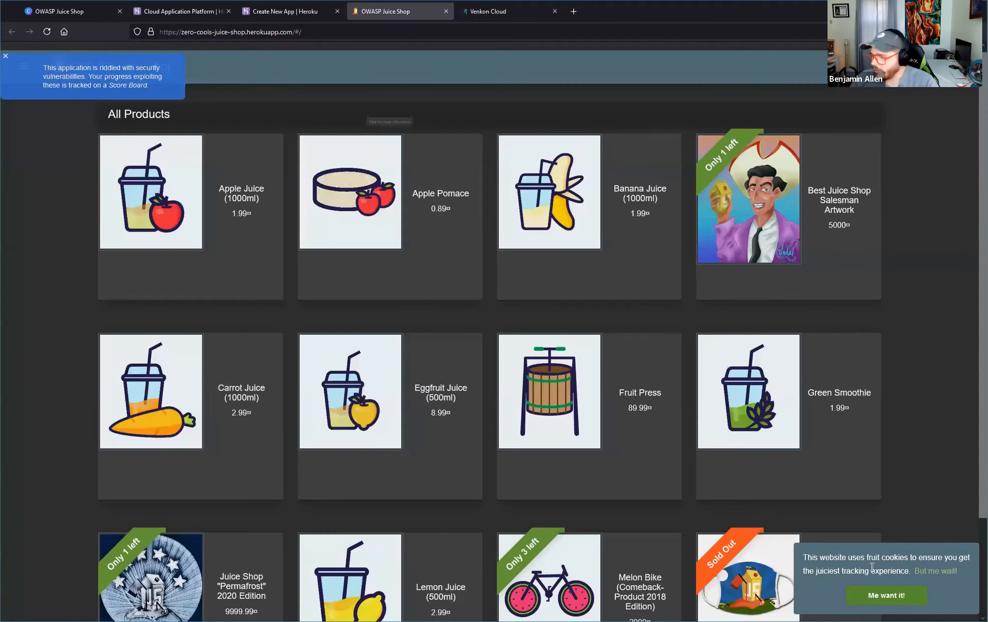
pyautogui.click(893, 598)
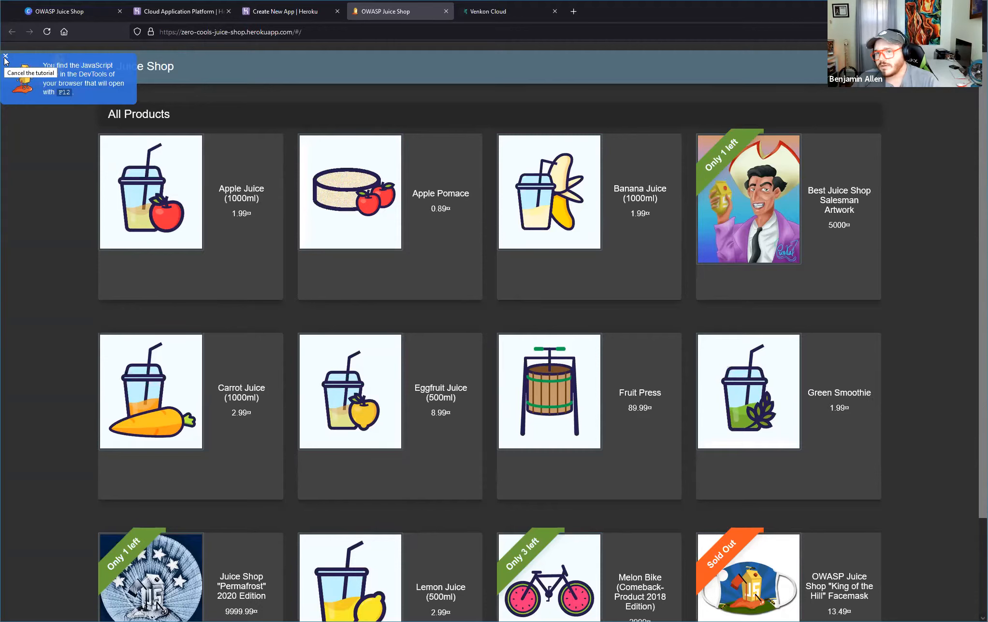
# Show the Hacktivity 1 slide about finding the scoreboard, and close the tutorial hint back in the Juice Shop.
pyautogui.click(157, 17)
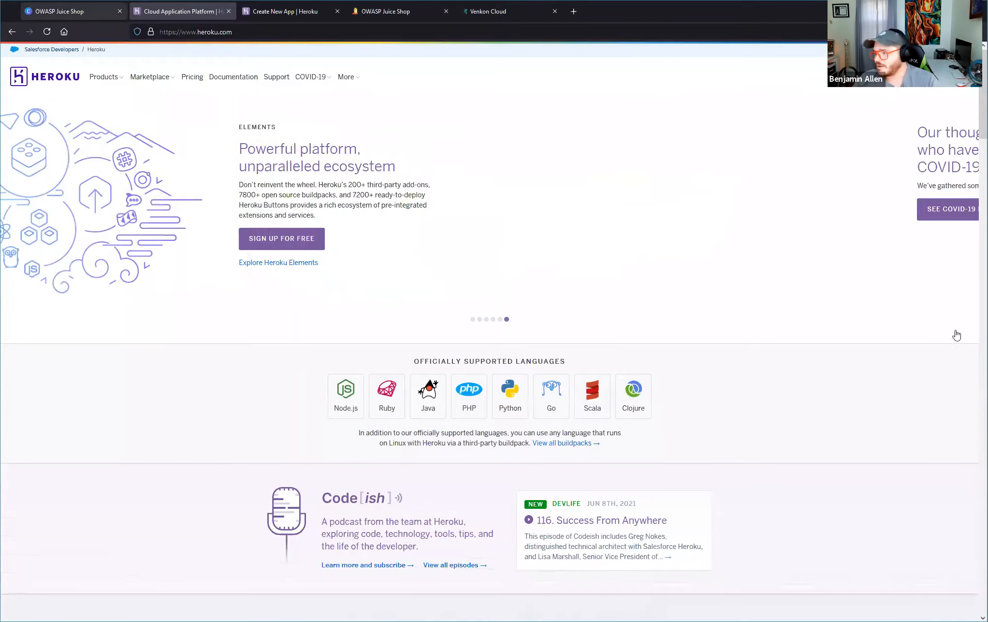
pyautogui.hotkey('ctrl', 'shift', 'Tab')
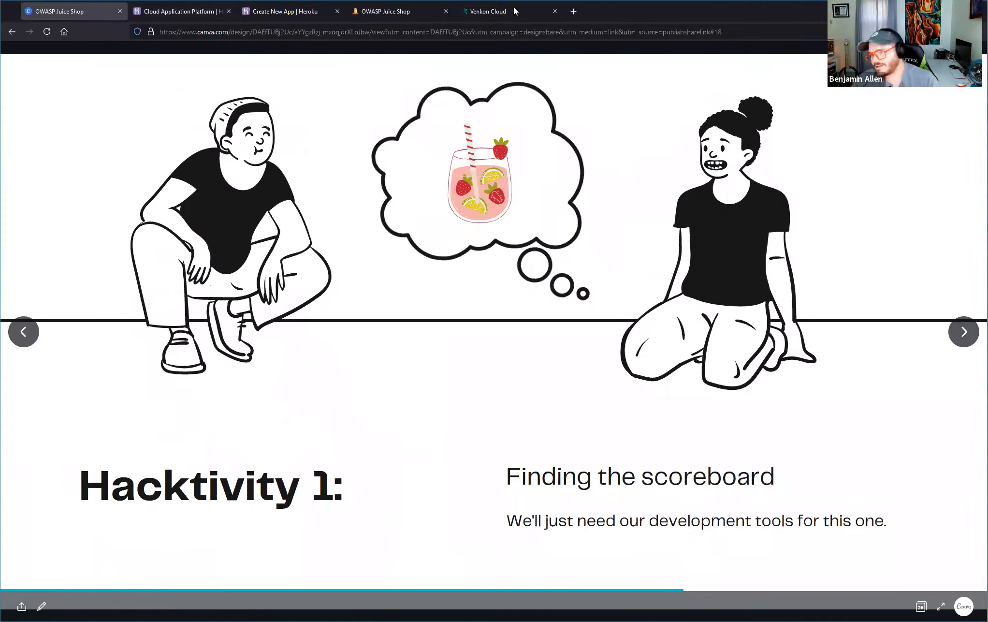
pyautogui.click(411, 11)
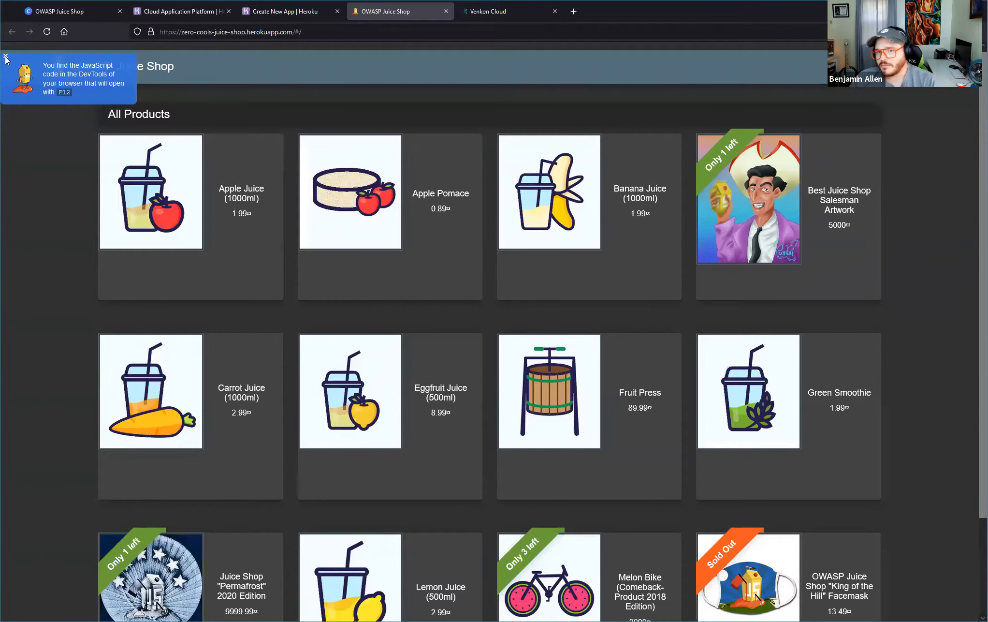
pyautogui.click(6, 57)
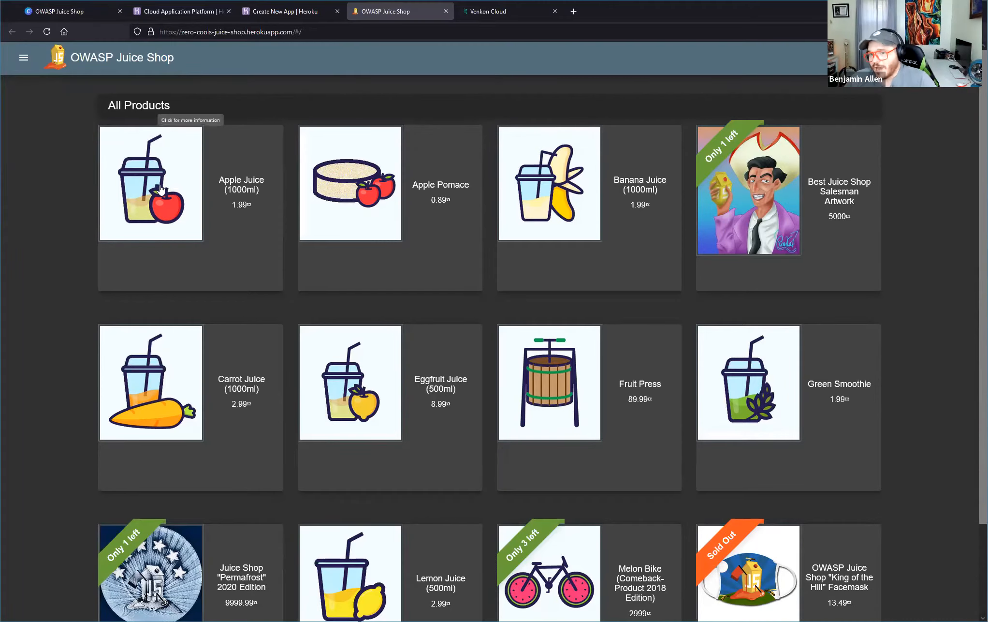
# Examine the Apple Juice (1000ml) product details, including its description and reviews, and close them.
pyautogui.click(226, 288)
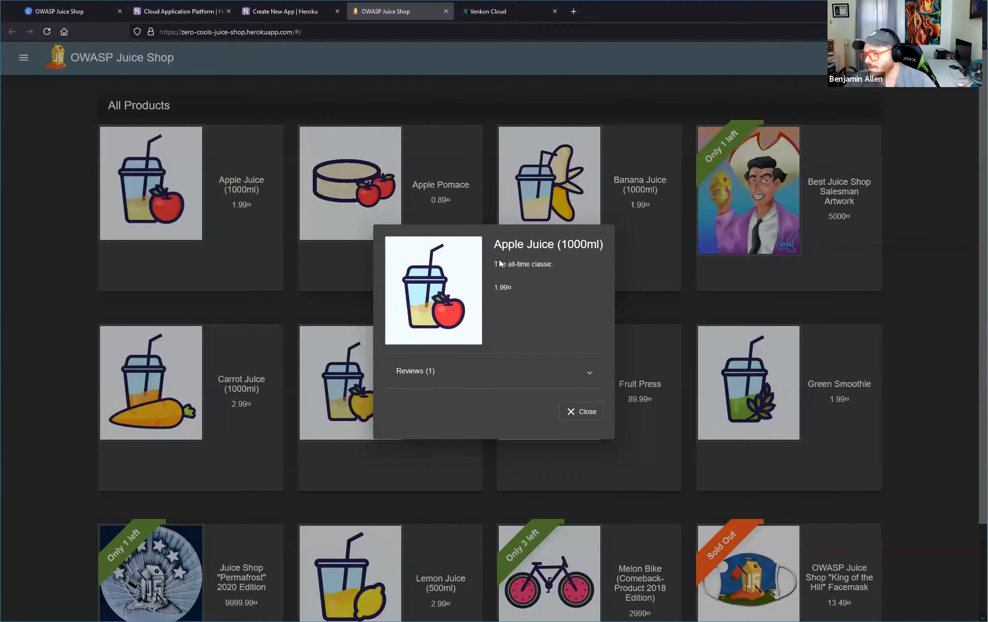
pyautogui.moveTo(499, 264); pyautogui.dragTo(585, 292)
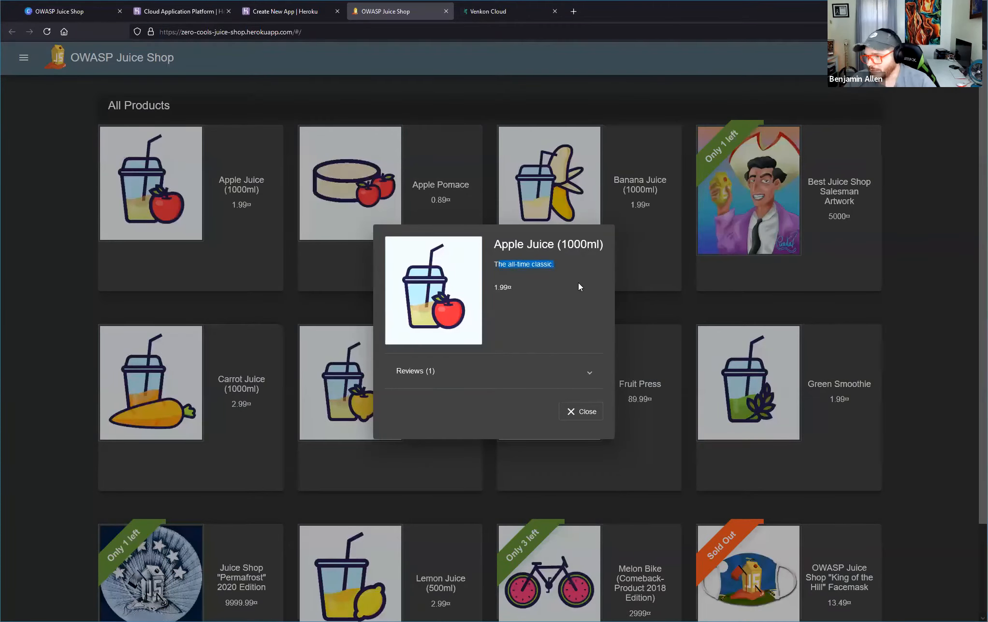
pyautogui.click(513, 370)
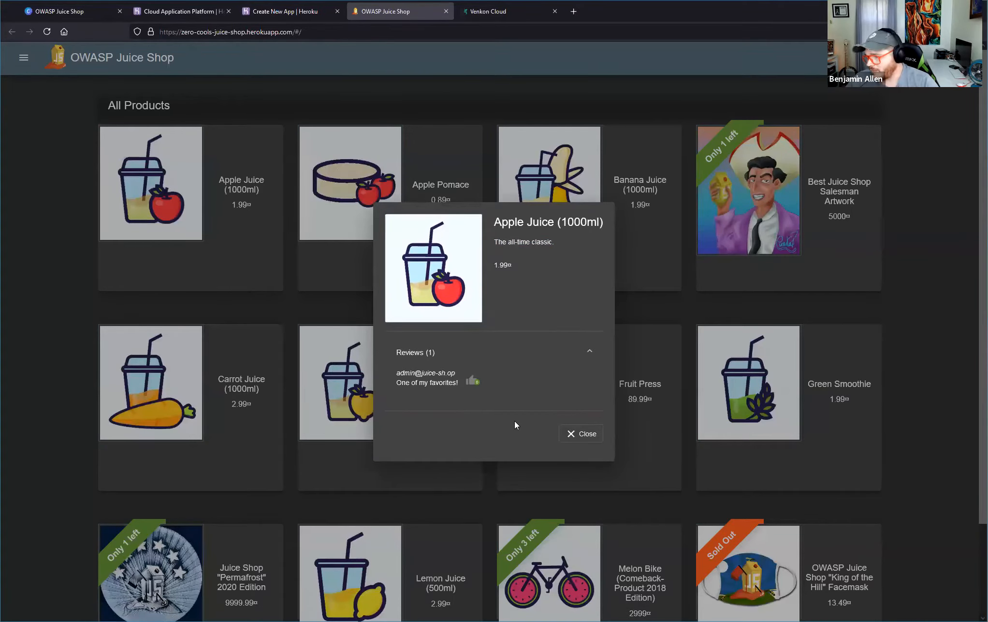
pyautogui.click(570, 433)
# Examine the details and reviews of the Best Juice Shop Salesman Artwork and close them.
pyautogui.click(822, 182)
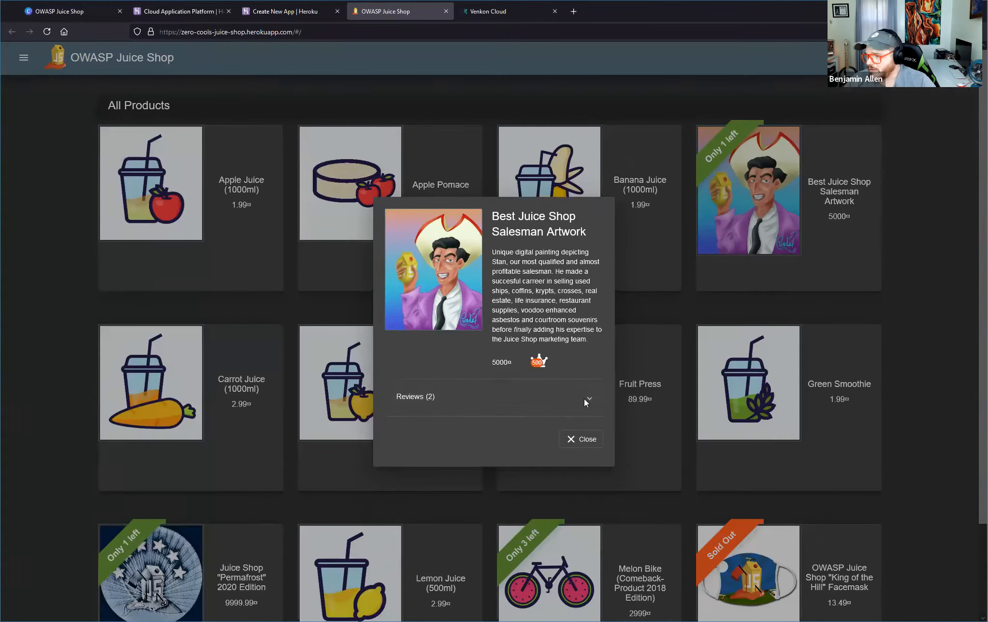
pyautogui.click(583, 397)
pyautogui.click(571, 490)
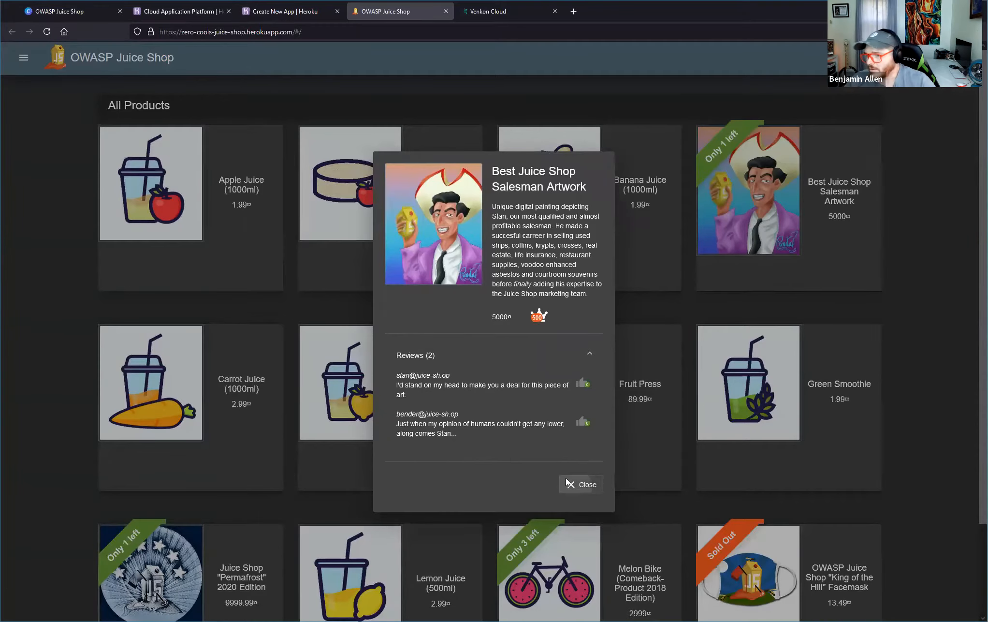
# Browse the shop's About Us, Photo Wall and Customer Feedback pages.
pyautogui.click(25, 58)
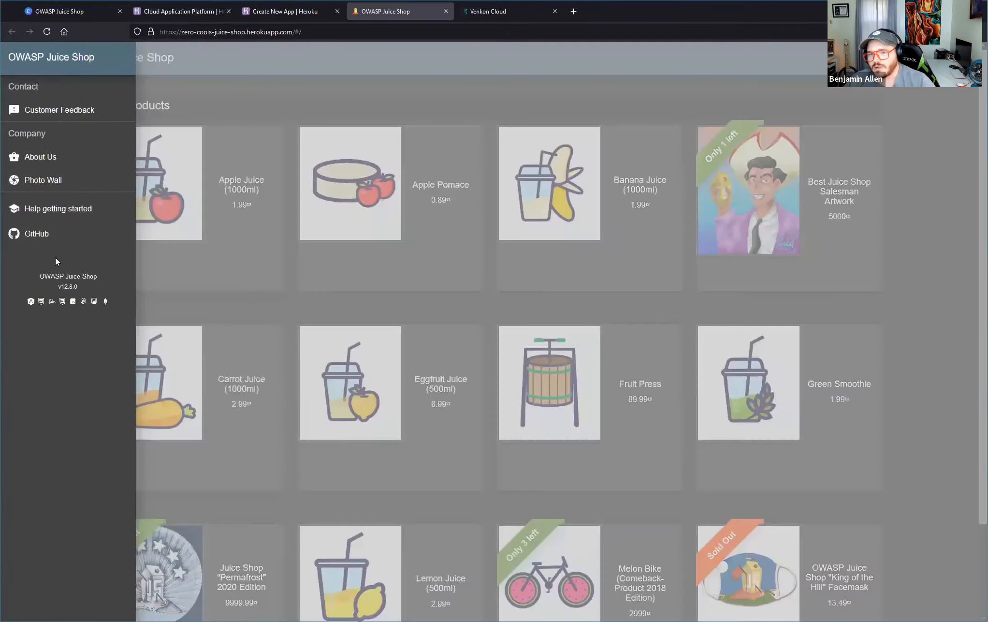
pyautogui.click(41, 156)
pyautogui.click(284, 235)
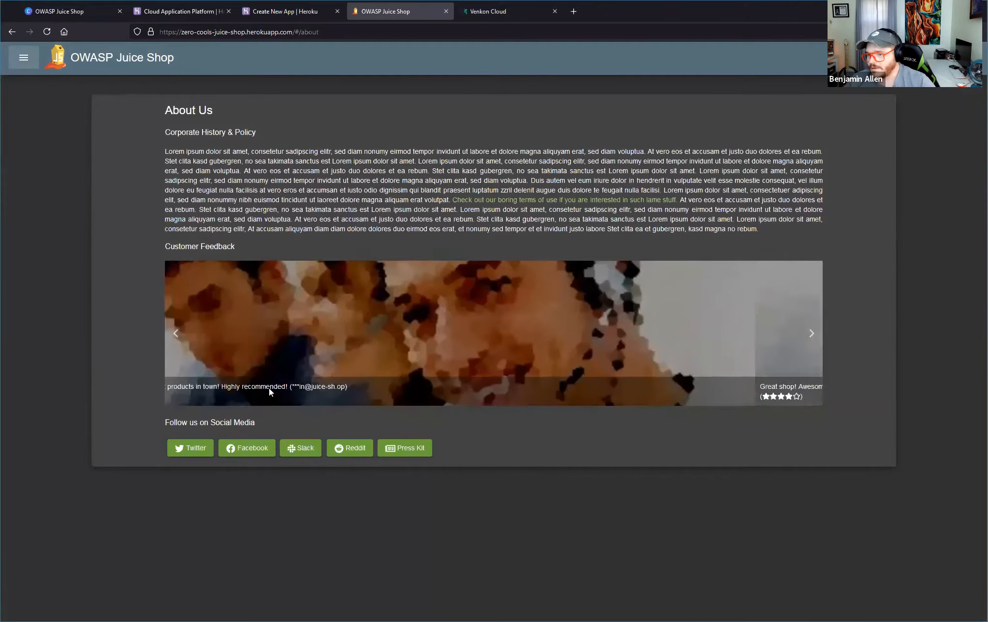
pyautogui.click(28, 58)
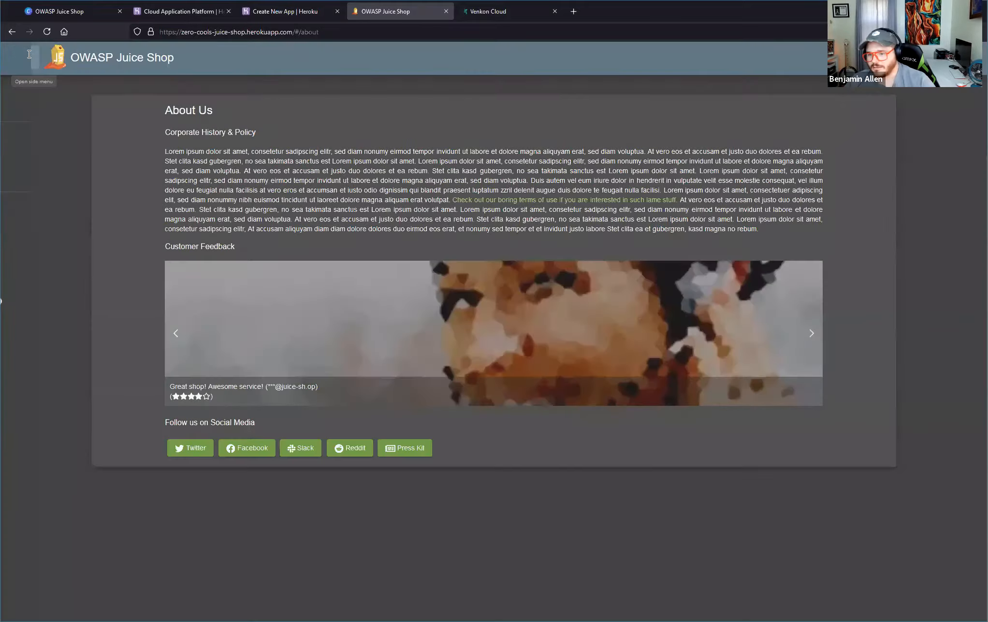
pyautogui.click(44, 181)
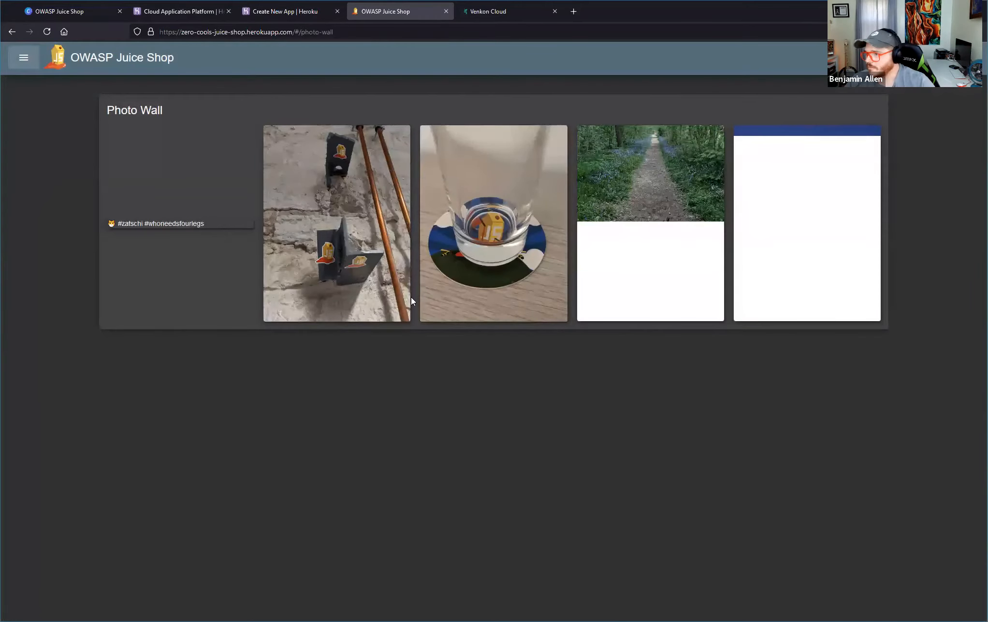
pyautogui.click(23, 57)
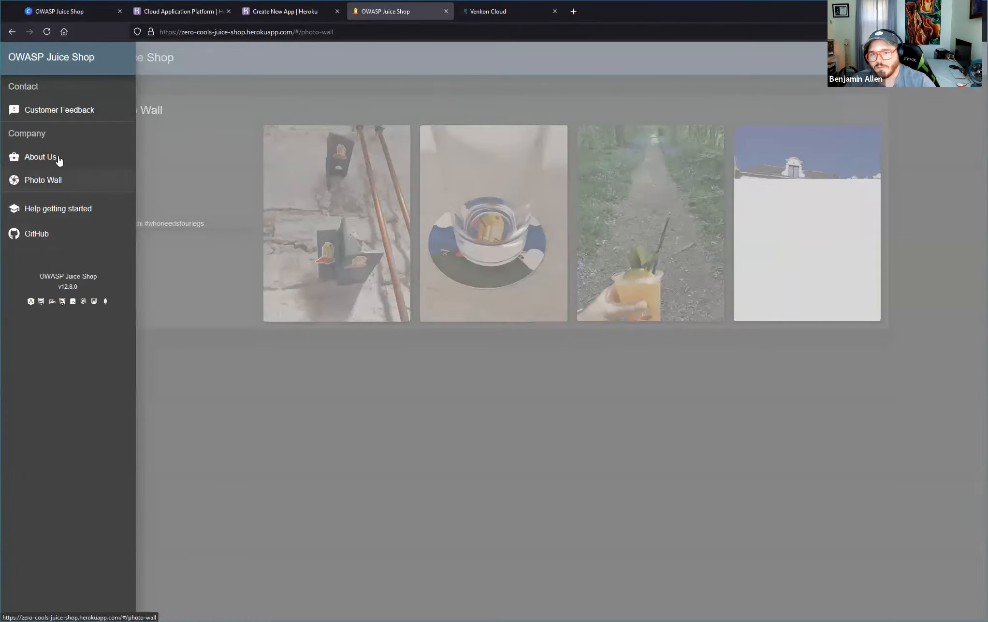
pyautogui.click(67, 111)
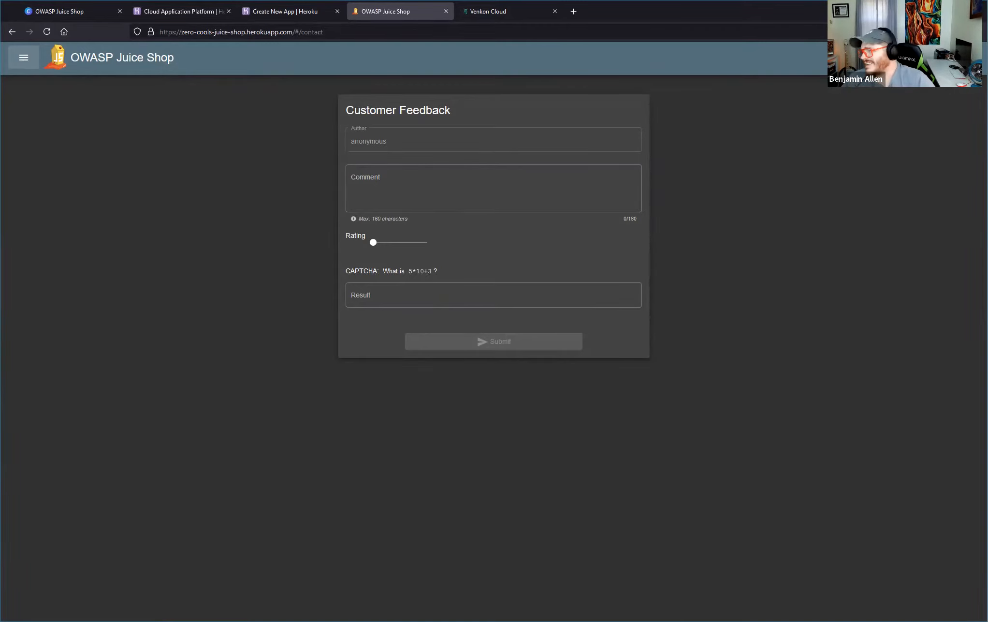
# Compare how the page address changes between Customer Feedback, About Us and Photo Wall.
pyautogui.click(21, 66)
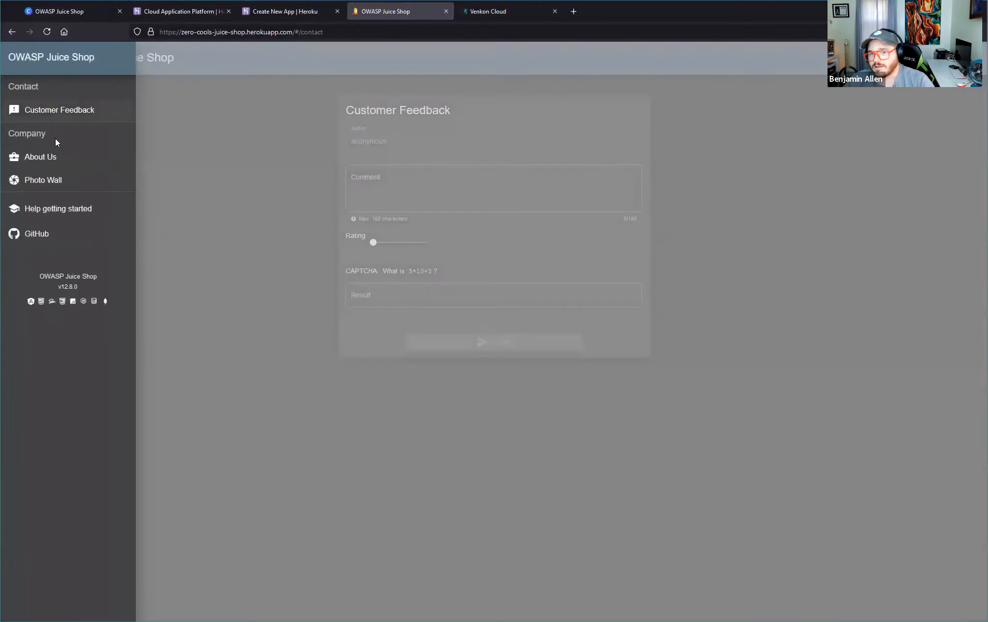
pyautogui.click(63, 109)
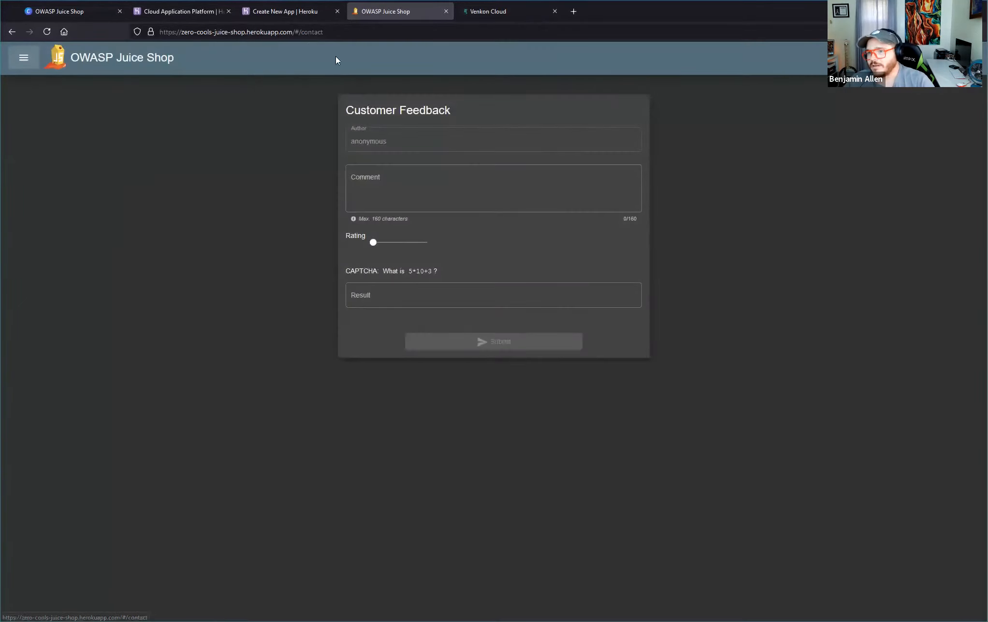
pyautogui.click(307, 32)
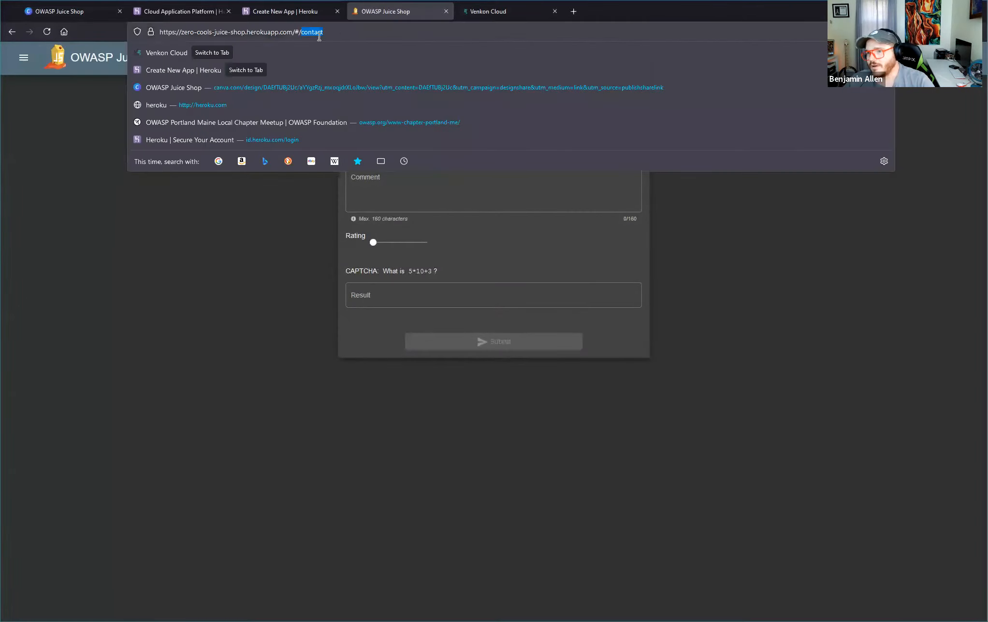
pyautogui.click(24, 58)
pyautogui.click(49, 158)
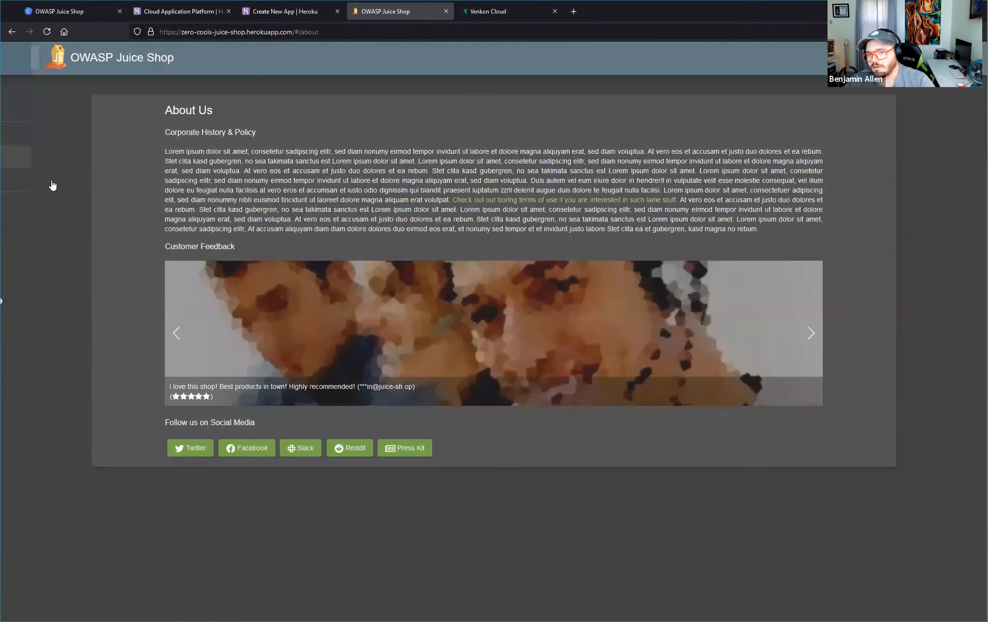
pyautogui.click(24, 58)
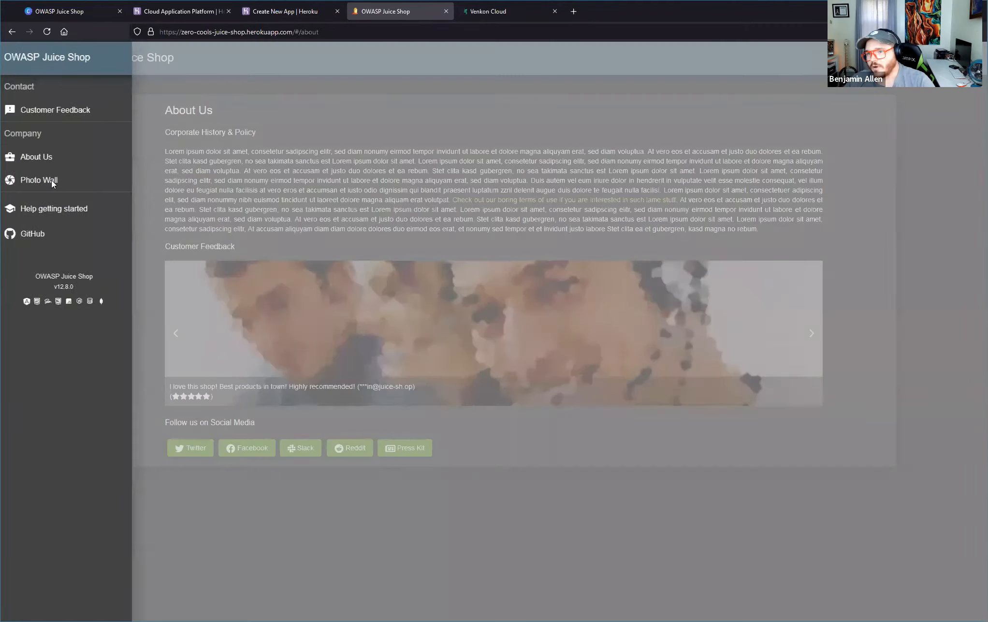
pyautogui.click(50, 181)
# Replace the photo-wall part of the Juice Shop address with score and load it as a guess for the scoreboard.
pyautogui.moveTo(300, 32)
pyautogui.mouseDown()
pyautogui.moveTo(360, 36)
pyautogui.moveTo(356, 26)
pyautogui.moveTo(303, 32)
pyautogui.mouseUp()
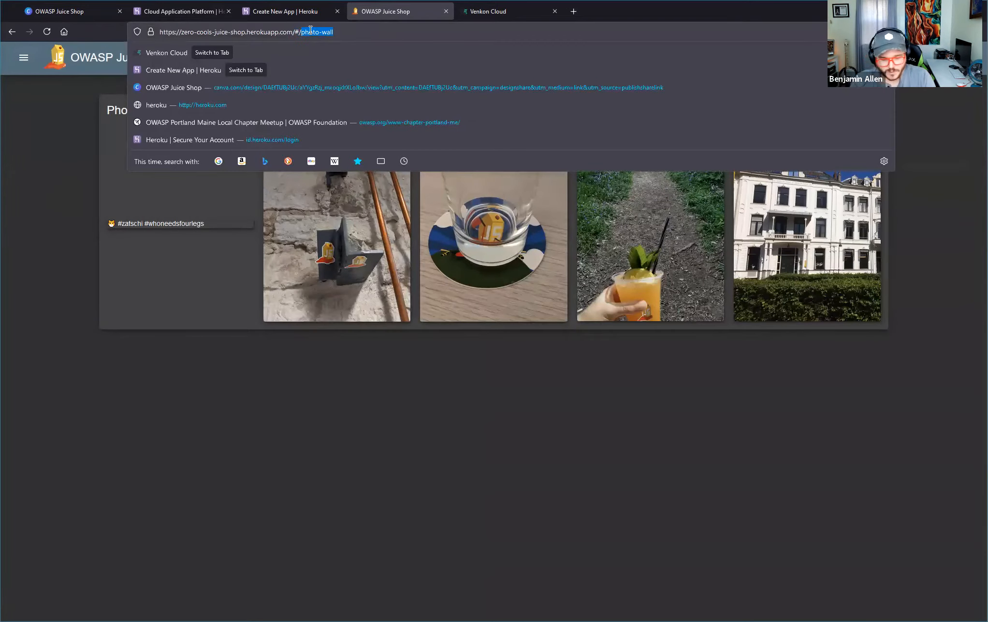
pyautogui.write('score')
pyautogui.press('Return')
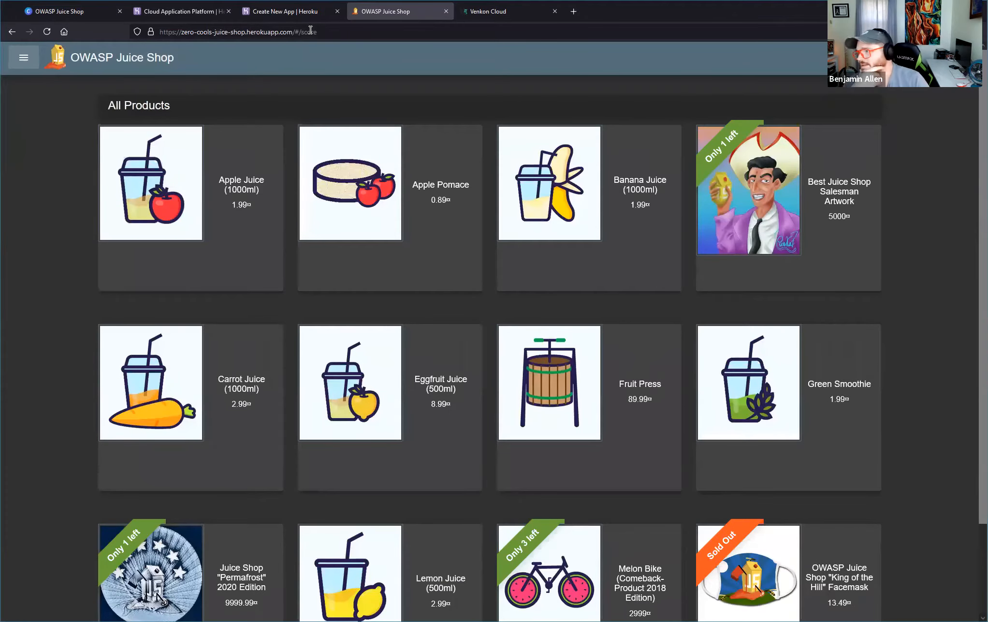
# Extend the score ending of the Juice Shop address to scoreboard and load it as another scoreboard guess.
pyautogui.click(362, 33)
pyautogui.click(362, 34)
pyautogui.write('board')
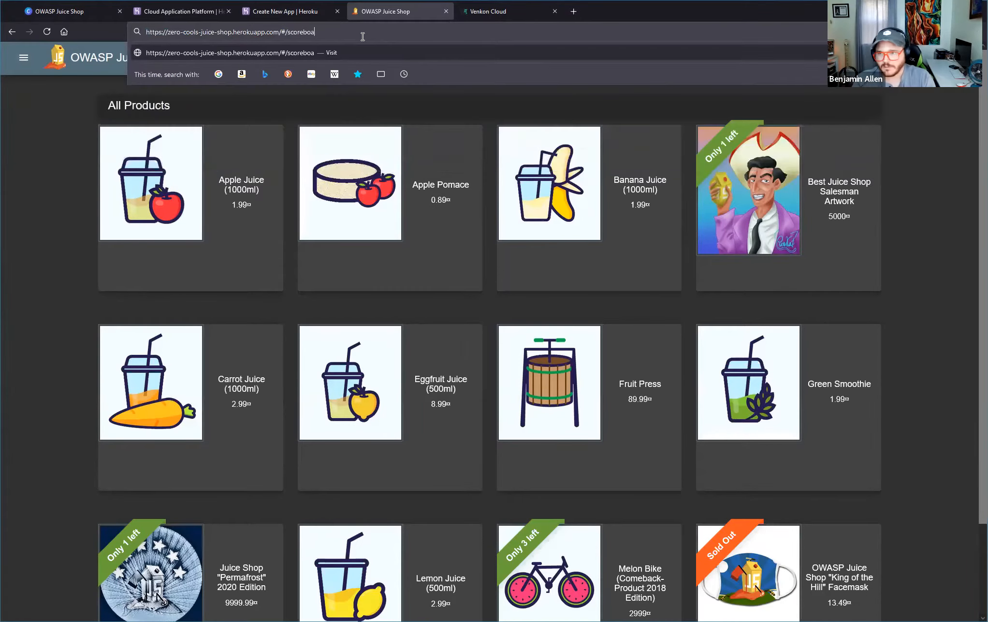
pyautogui.press('Return')
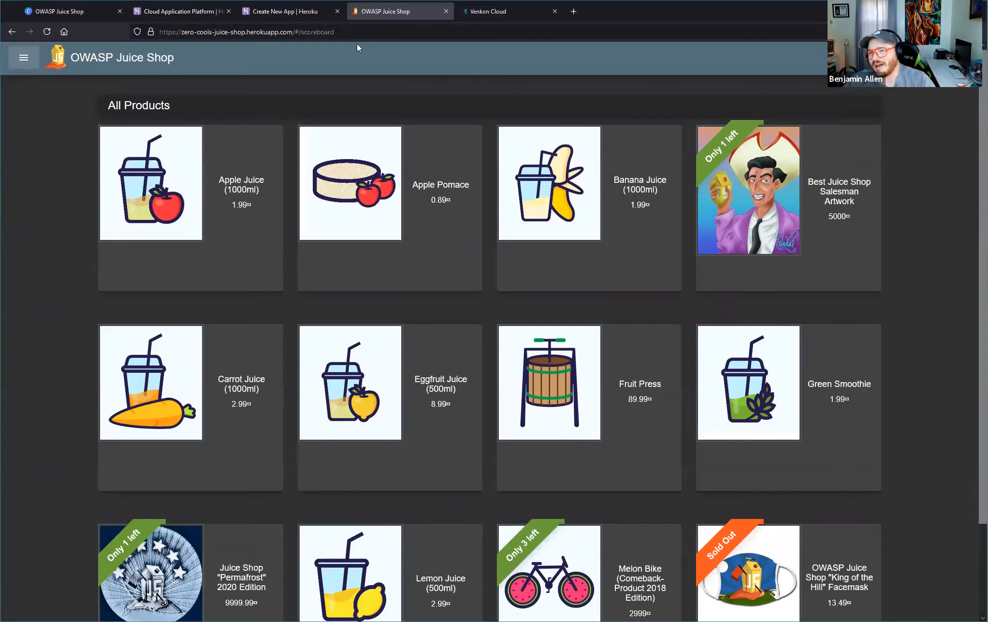
# Inspect the shop page with the browser's developer tools and enlarge the tools' text by three zoom levels.
pyautogui.rightClick(47, 119)
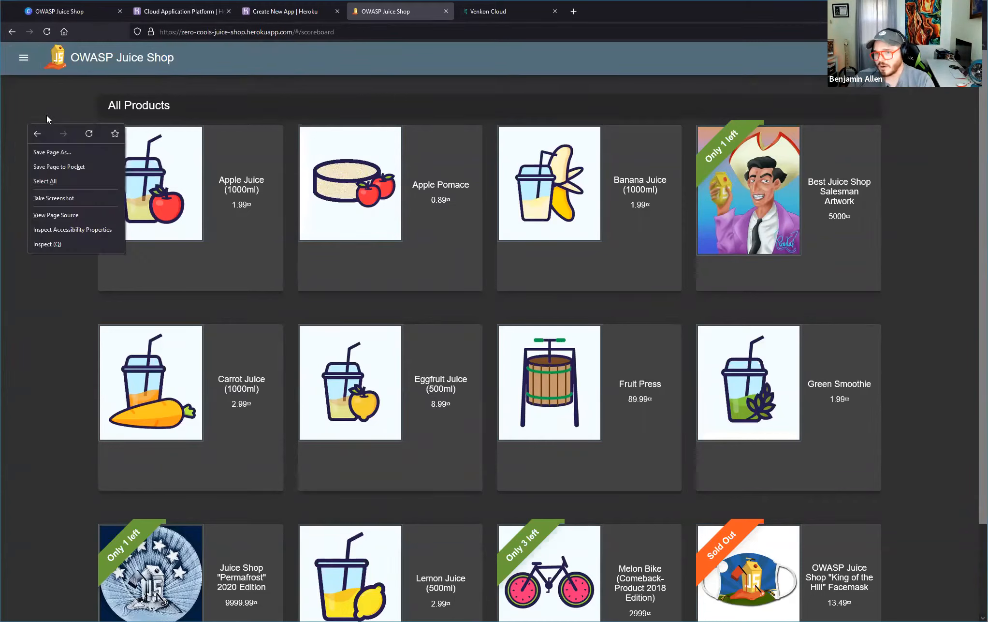
pyautogui.click(67, 246)
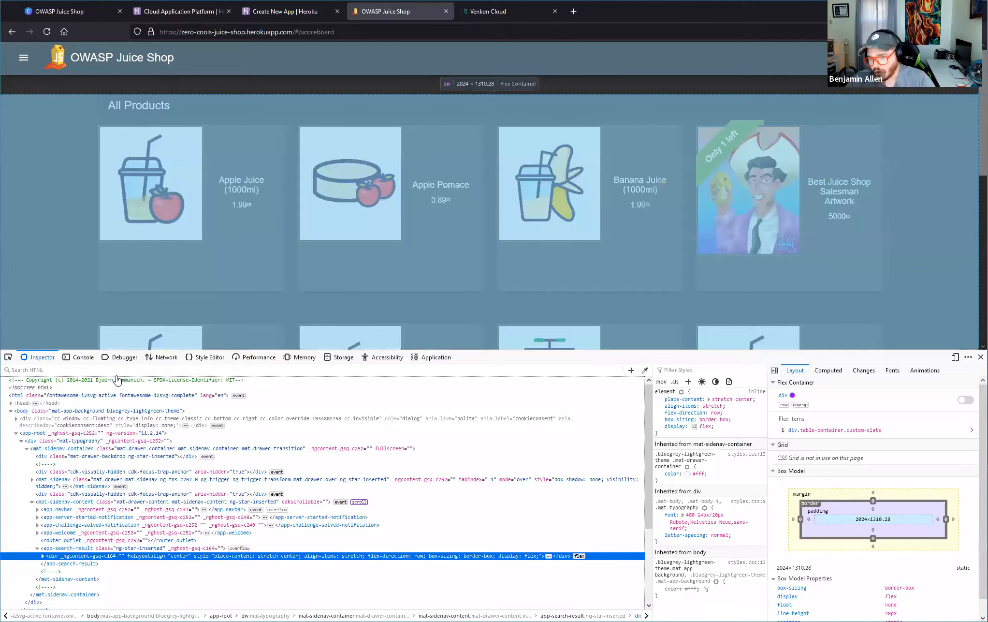
pyautogui.hotkey('ctrl', '+')
pyautogui.hotkey('ctrl', '+')
pyautogui.hotkey('ctrl', '+')
pyautogui.hotkey('ctrl', '+')
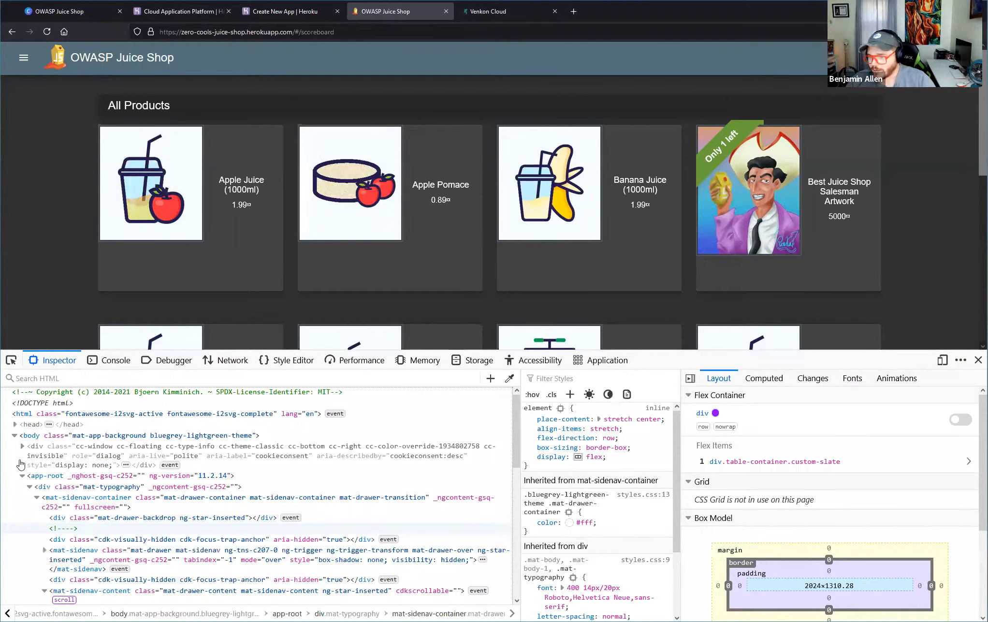
# Open the shop's main-es2018.js source file in the Debugger.
pyautogui.click(125, 362)
pyautogui.hotkey('shift', 'F5')
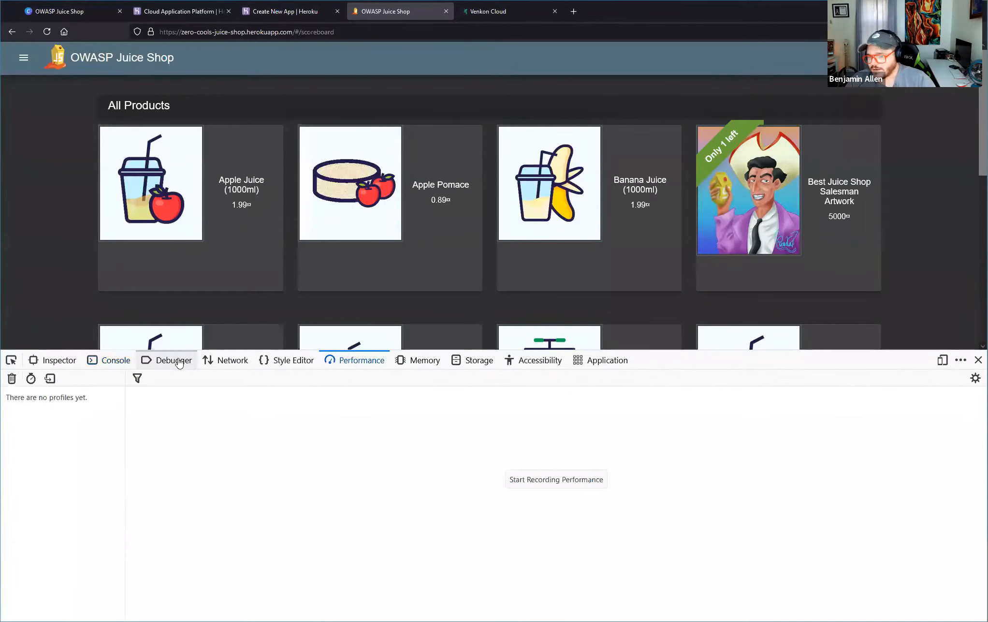
pyautogui.click(174, 360)
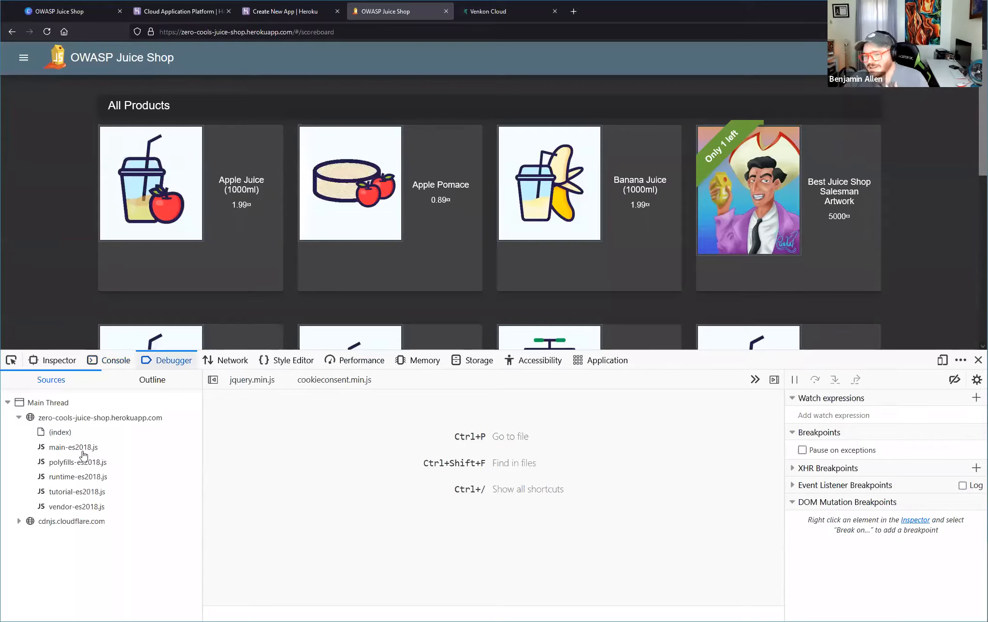
pyautogui.click(81, 432)
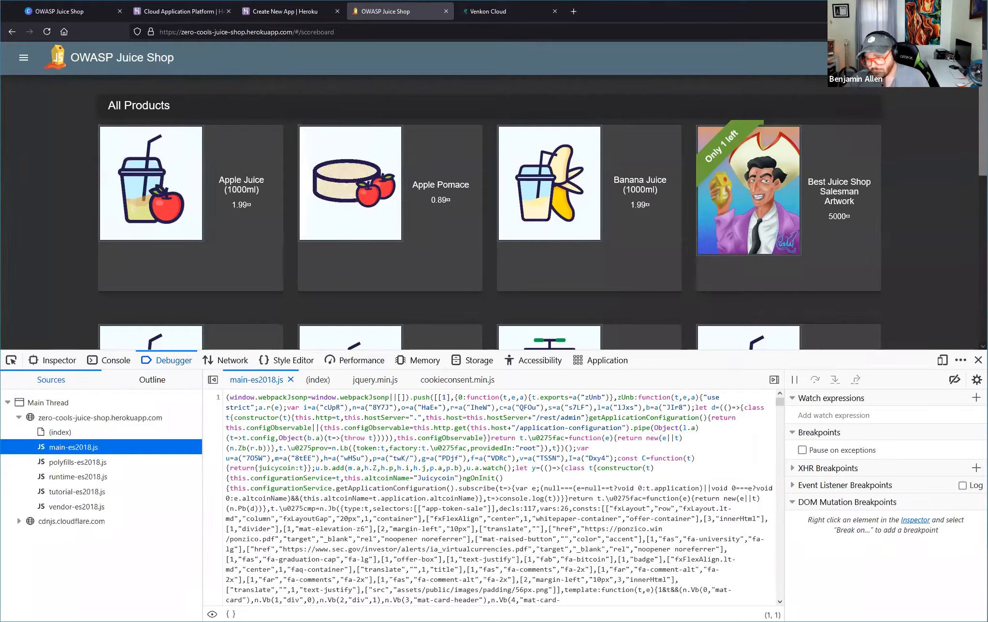
# Search main-es2018.js for score and go to the second match.
pyautogui.click(312, 447)
pyautogui.hotkey('ctrl', 'f')
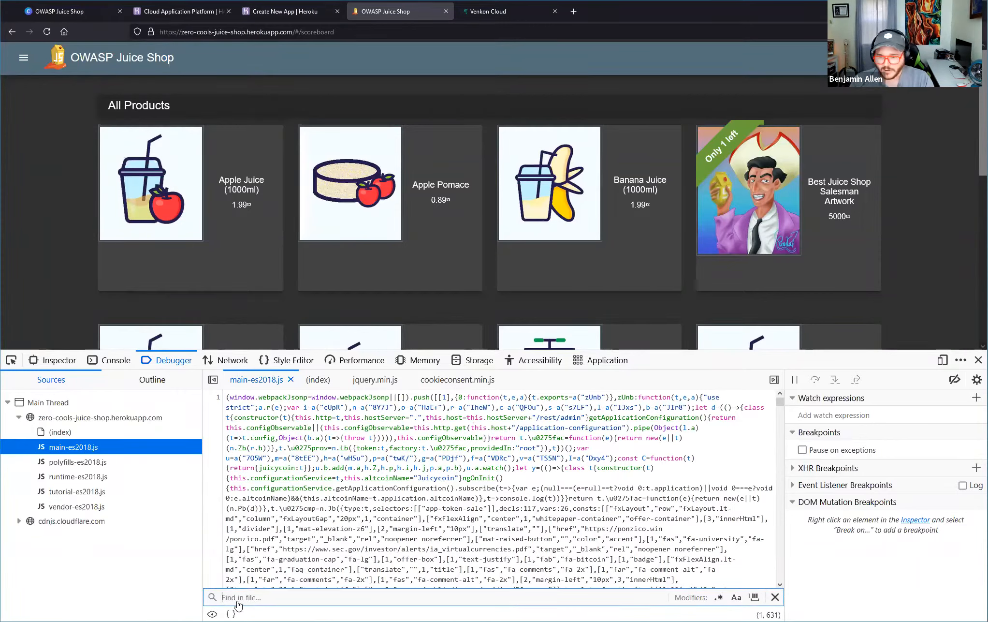
pyautogui.write('score')
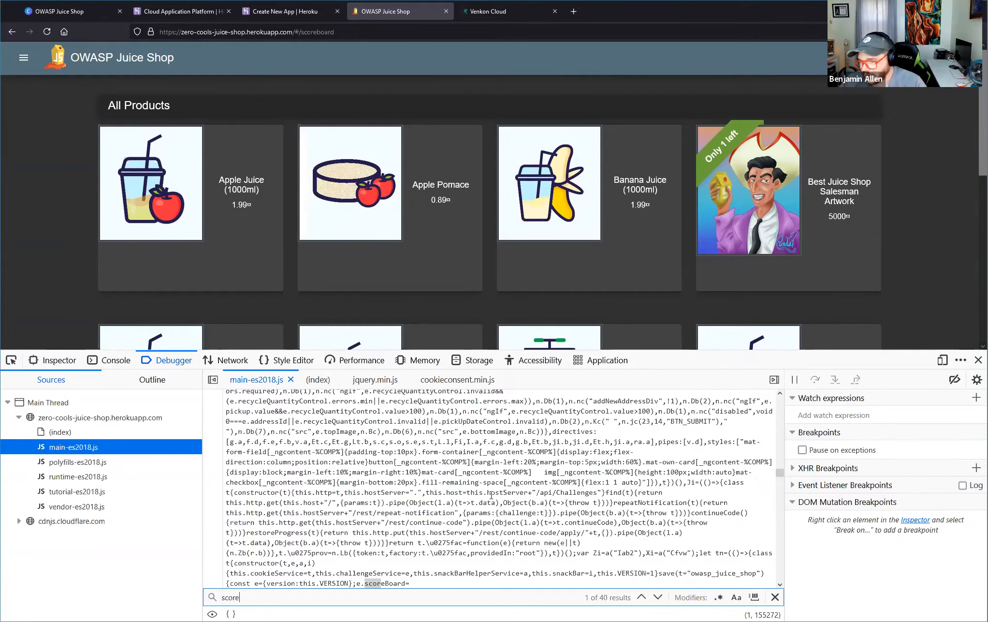
pyautogui.scroll(-1, 496, 499)
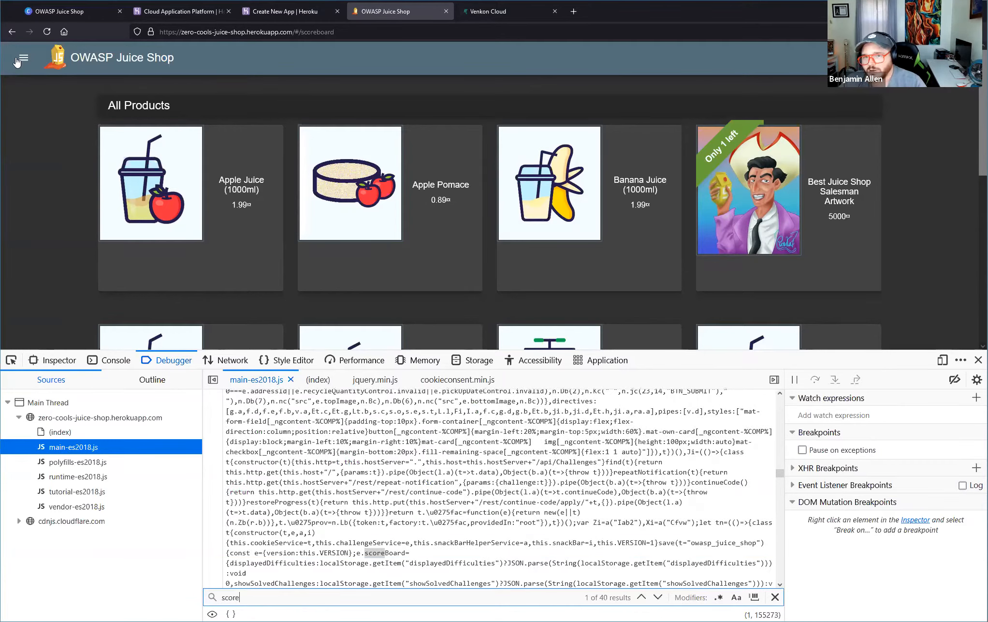
pyautogui.press('Return')
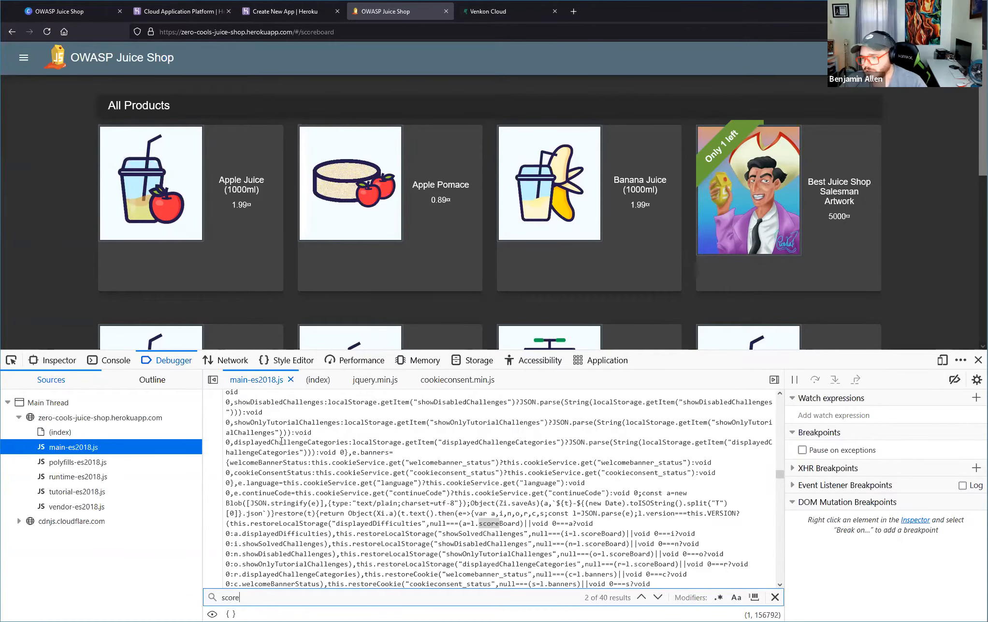
# Show the shop's side menu for reference, then search main-es2018.js for photo-wall and go to the second match.
pyautogui.click(23, 57)
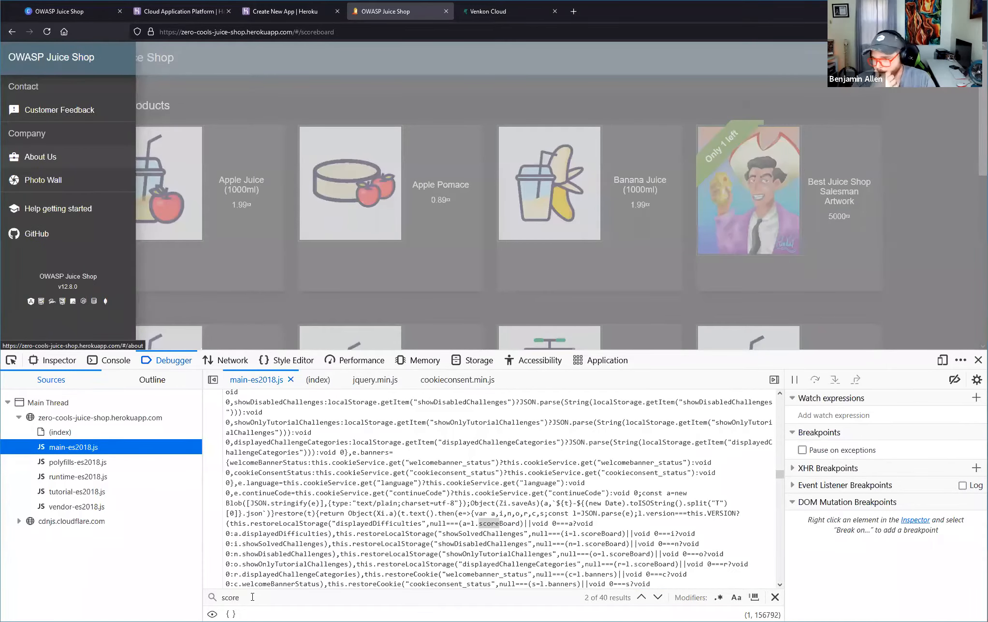
pyautogui.doubleClick(252, 597)
pyautogui.write('phot')
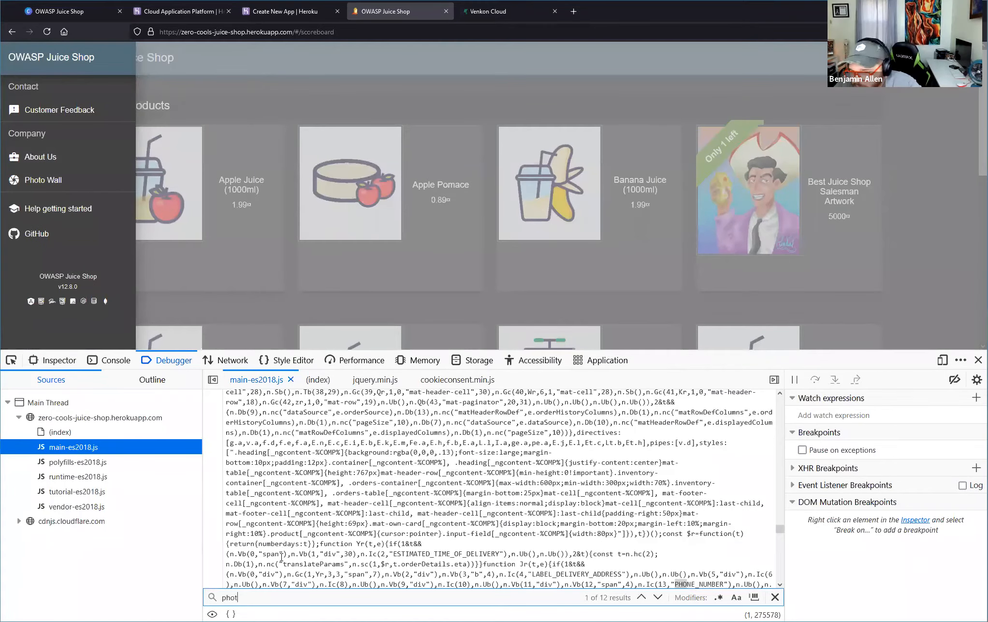
pyautogui.write('o-wall')
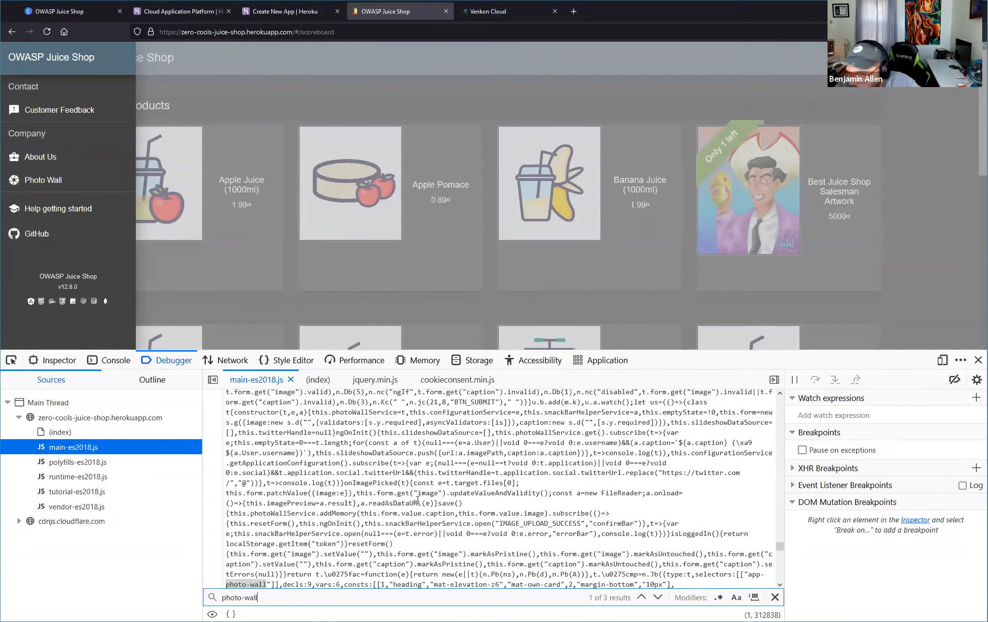
pyautogui.press('Return')
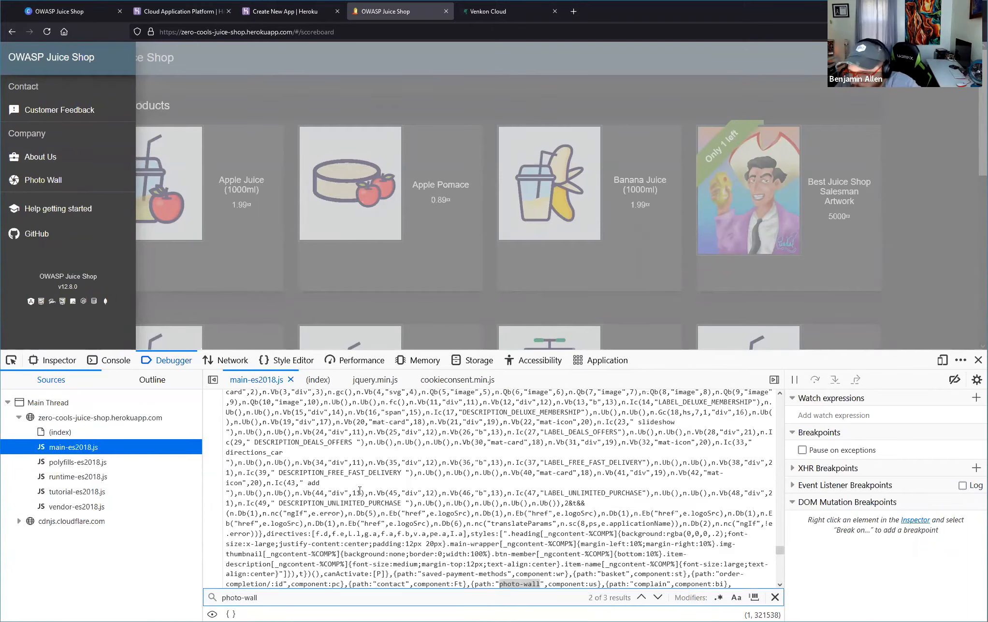
# Examine the route paths around photo-wall in the source, highlighting the contact route and the score-board path.
pyautogui.scroll(-3, 409, 496)
pyautogui.moveTo(352, 493); pyautogui.dragTo(463, 493)
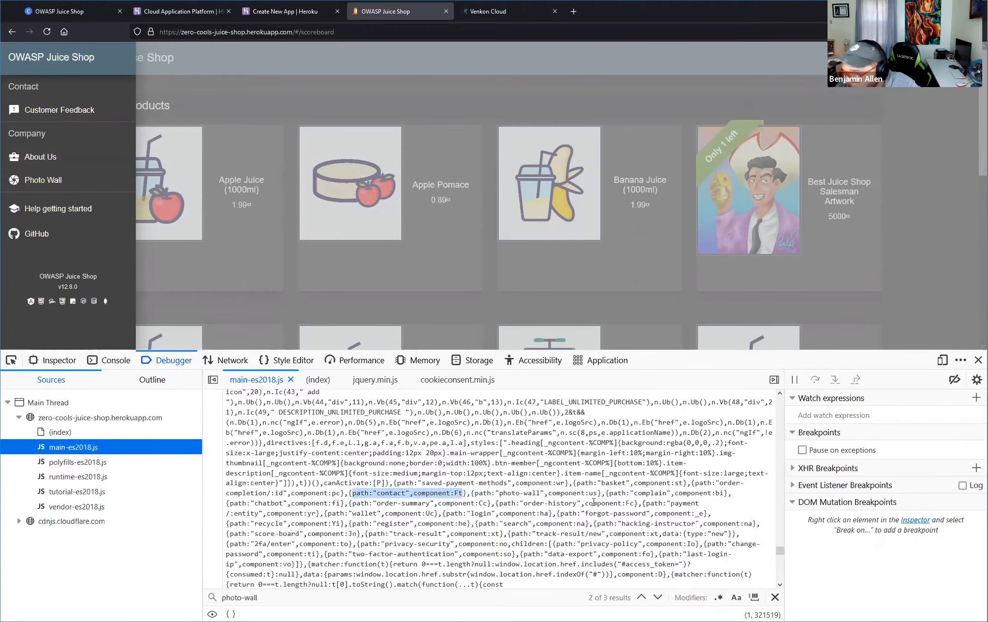
pyautogui.click(398, 503)
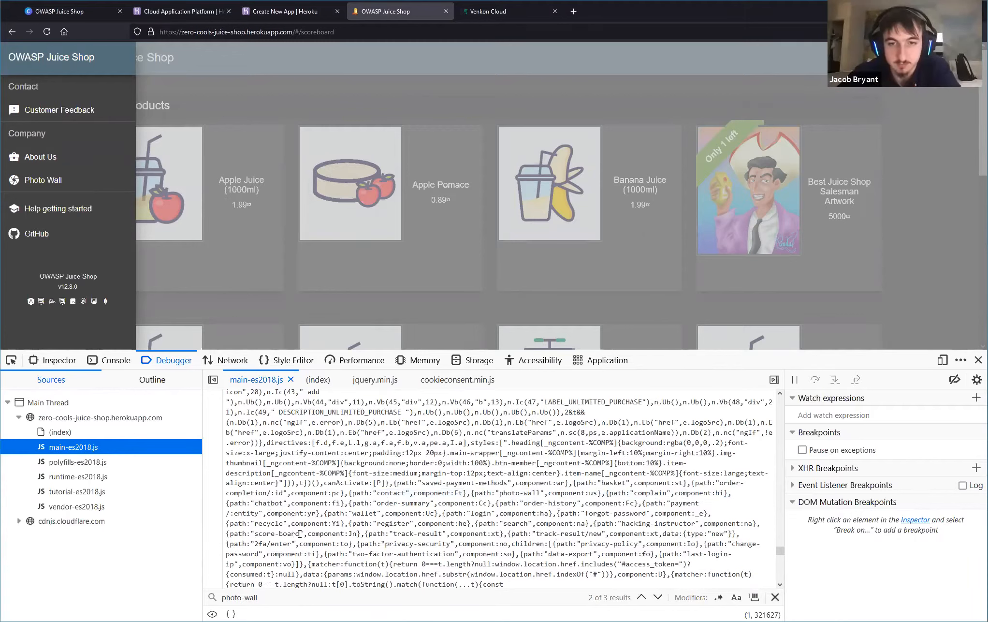
pyautogui.moveTo(255, 533); pyautogui.dragTo(299, 533)
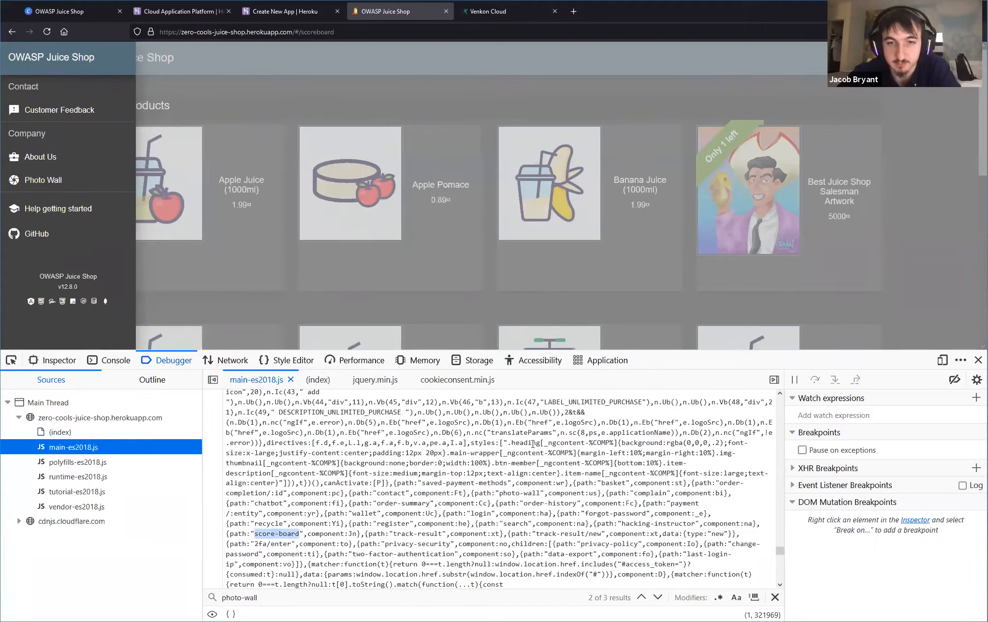
# Mark main-es2018.js as an ignored source and pretty-print its code.
pyautogui.rightClick(274, 413)
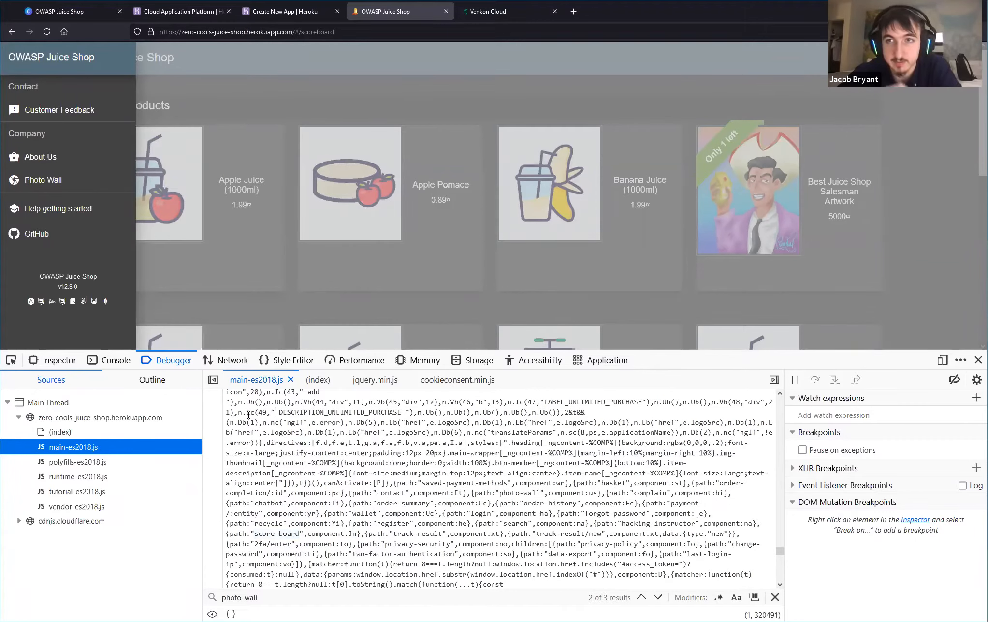
pyautogui.click(247, 412)
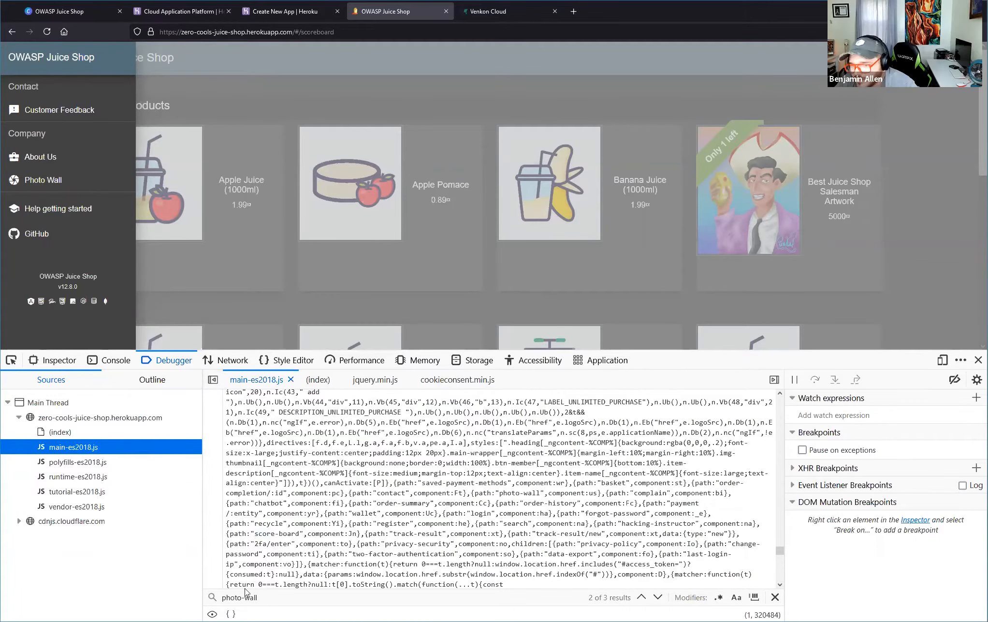
pyautogui.click(212, 613)
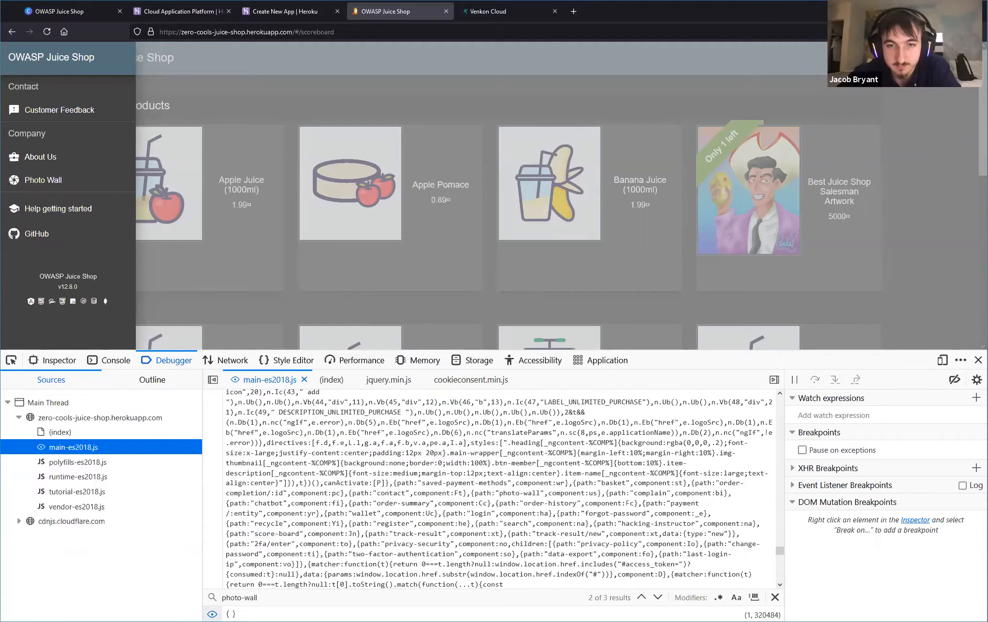
pyautogui.click(231, 613)
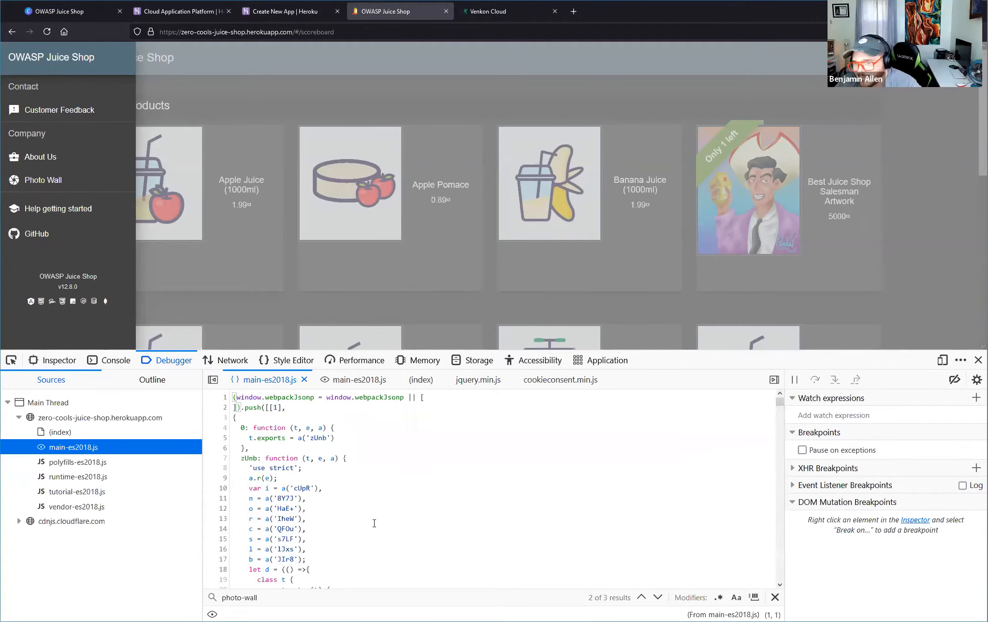
# Search the pretty-printed main-es2018.js for score and highlight the score-board path among the routes.
pyautogui.click(285, 602)
pyautogui.scroll(-10, 360, 541)
pyautogui.scroll(-10, 360, 542)
pyautogui.scroll(-5, 259, 584)
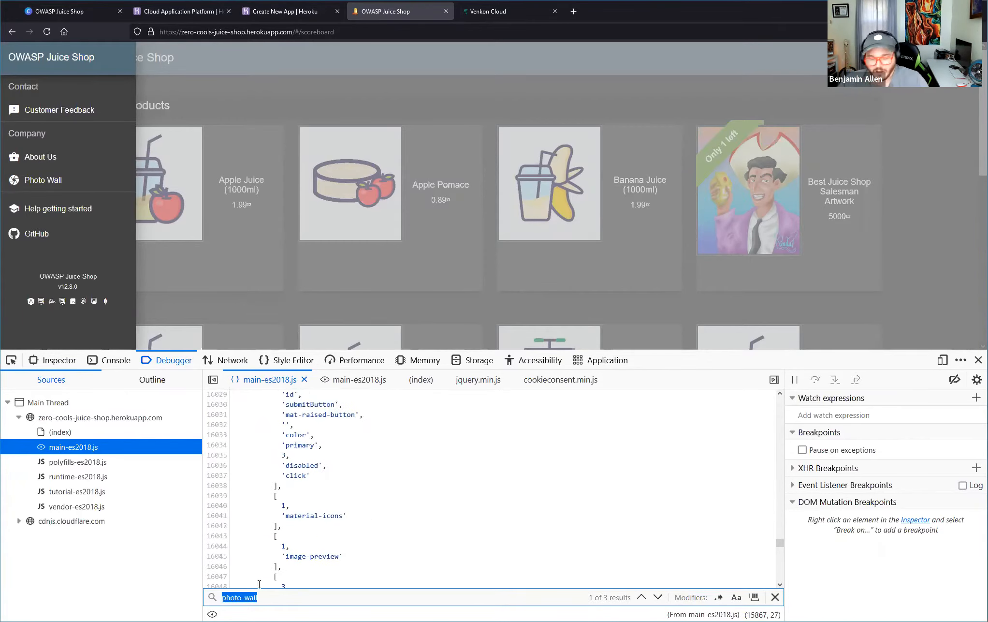
pyautogui.write('sc')
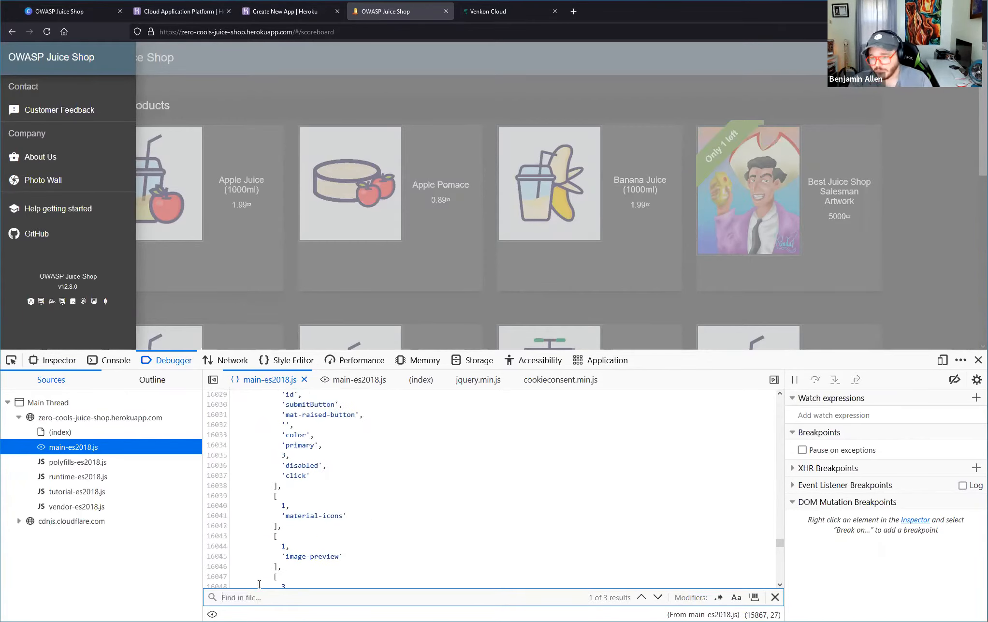
pyautogui.write('ore')
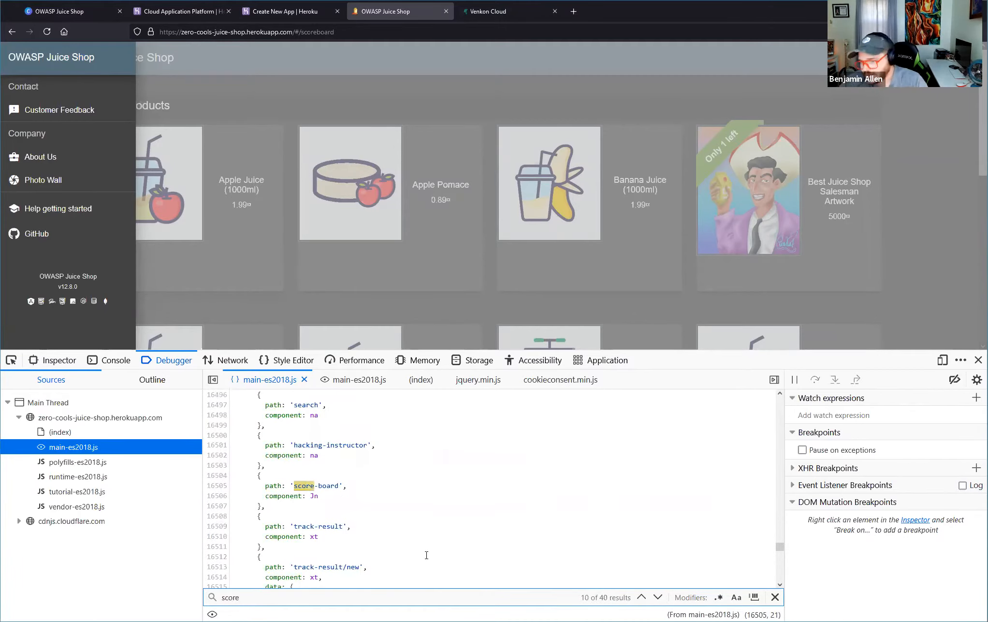
pyautogui.scroll(5, 338, 455)
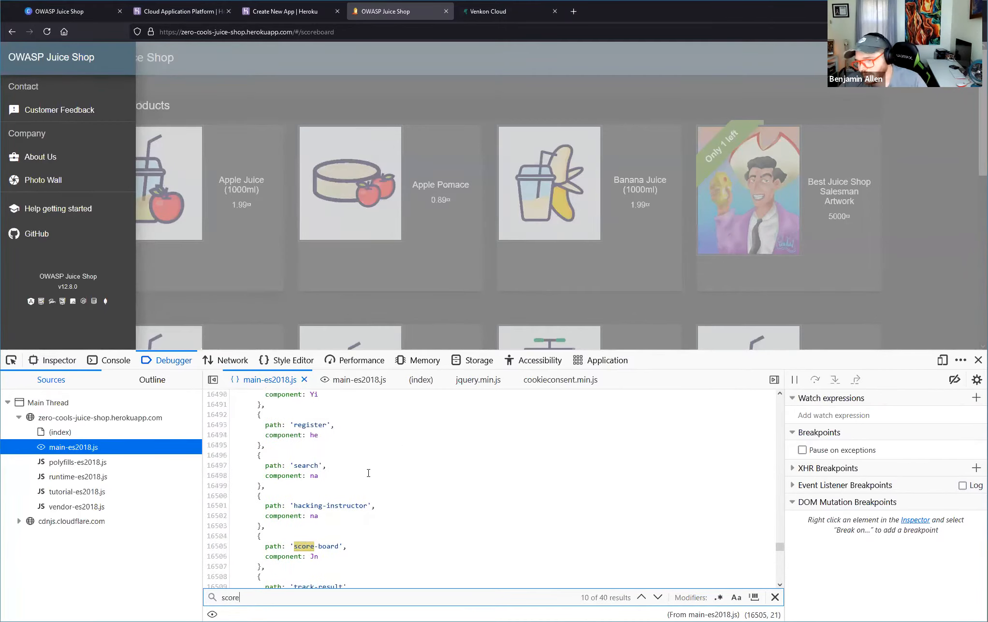
pyautogui.scroll(-5, 357, 464)
pyautogui.moveTo(294, 516); pyautogui.dragTo(339, 515)
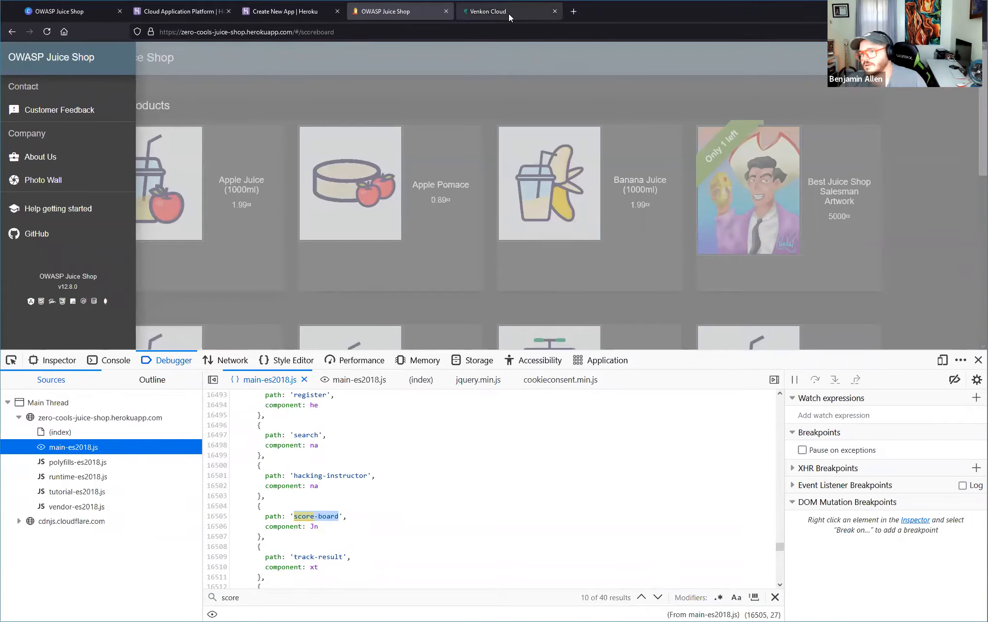
# Change the end of the shop address to score-board, load it, and close the developer tools and side menu.
pyautogui.click(317, 32)
pyautogui.click(317, 31)
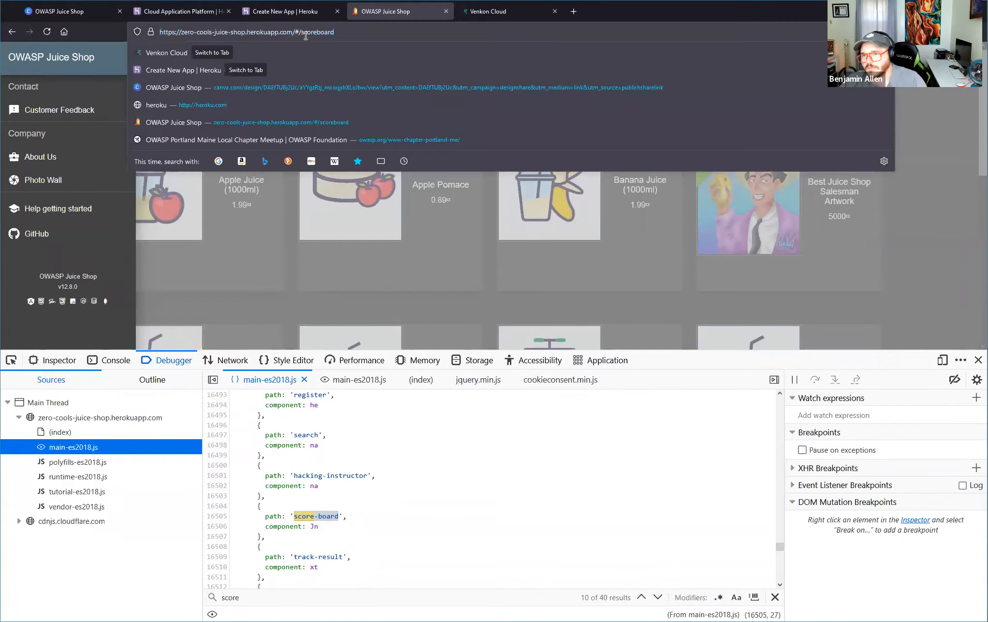
pyautogui.write('-')
pyautogui.press('Return')
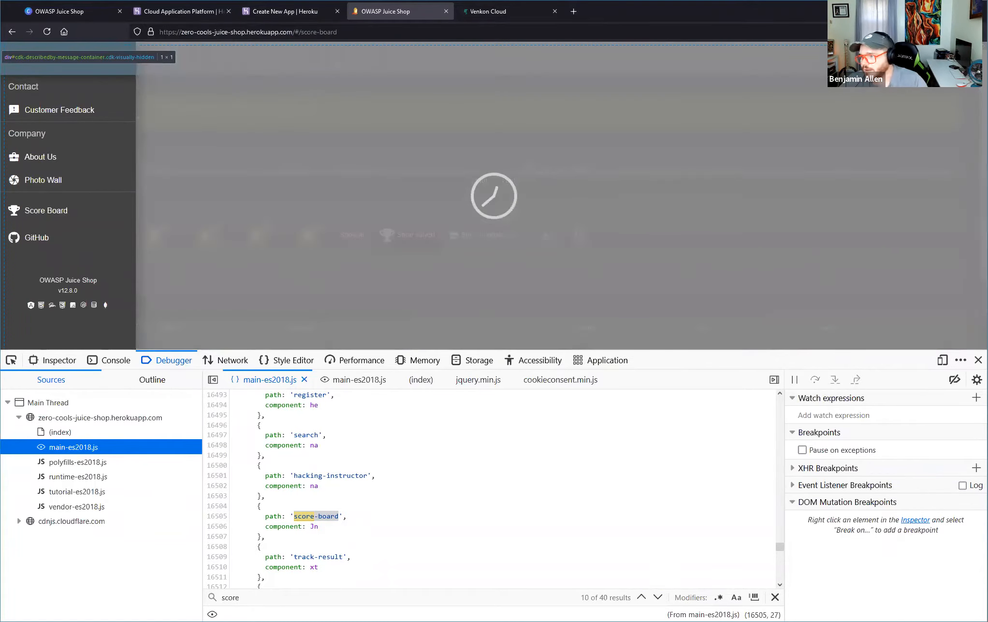
pyautogui.press('F12')
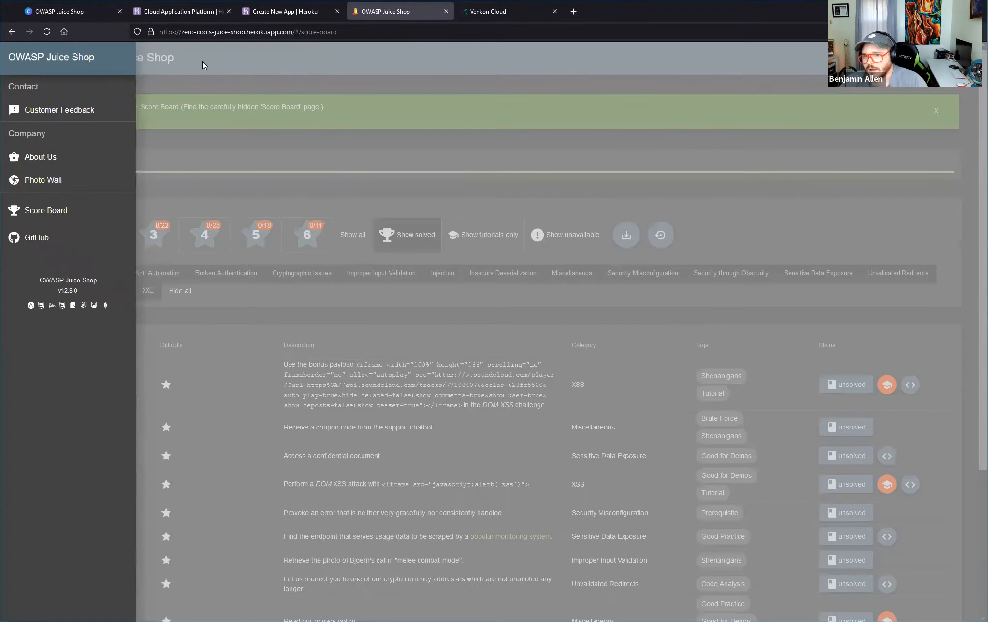
pyautogui.click(177, 113)
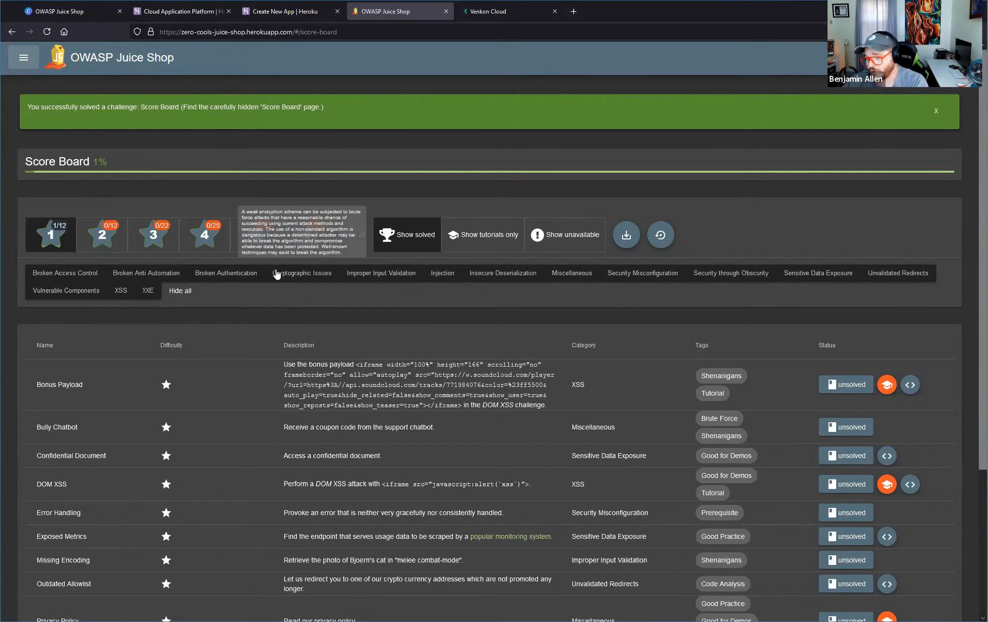
# Look over the one-star challenges on the Score Board and open the hints for the Bonus Payload XSS challenge.
pyautogui.scroll(-1, 151, 383)
pyautogui.scroll(-2, 150, 382)
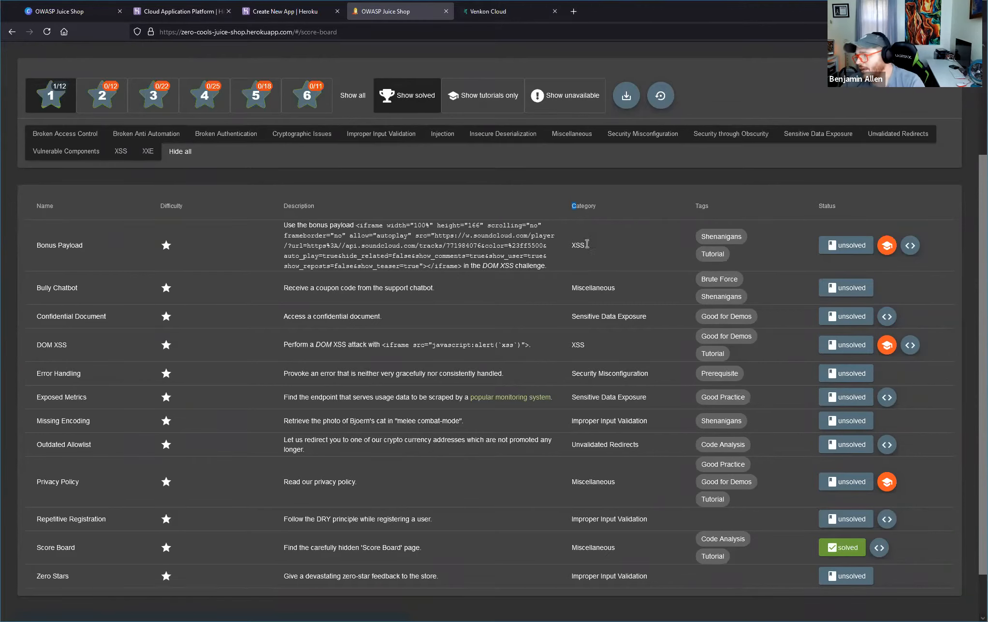
pyautogui.moveTo(574, 245)
pyautogui.mouseDown()
pyautogui.moveTo(573, 255)
pyautogui.moveTo(586, 246)
pyautogui.mouseUp()
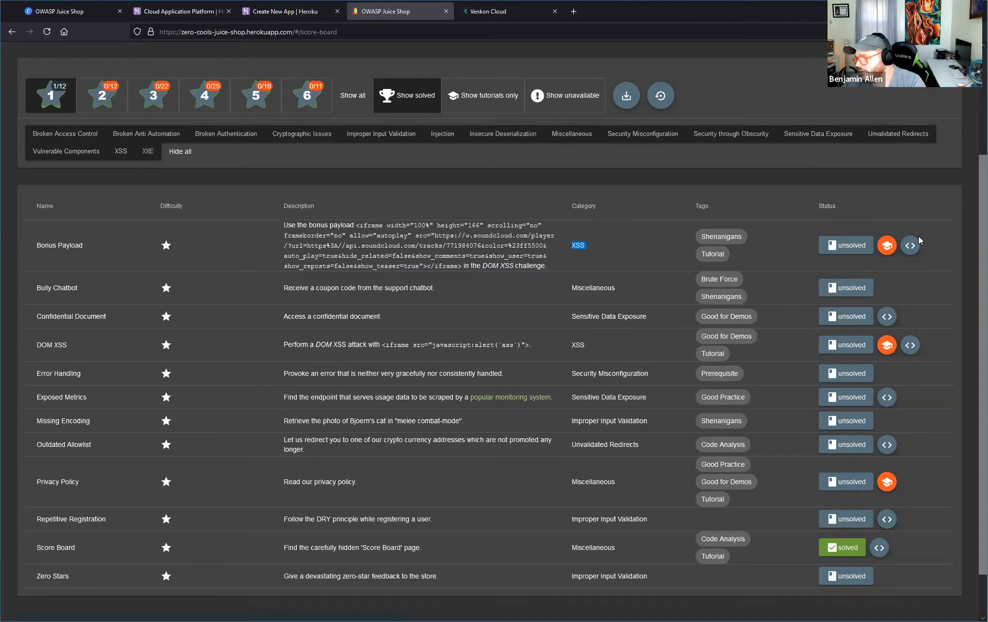
pyautogui.click(843, 251)
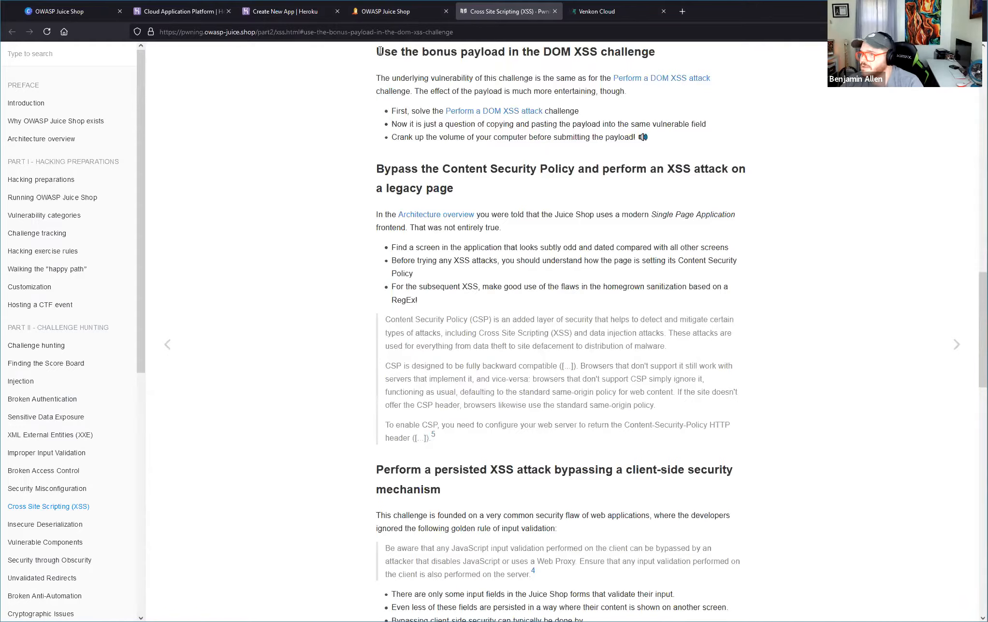
# Read through the hints for using the bonus payload in the DOM XSS challenge, highlighting each line.
pyautogui.moveTo(373, 52); pyautogui.dragTo(498, 52)
pyautogui.moveTo(667, 115); pyautogui.dragTo(721, 151)
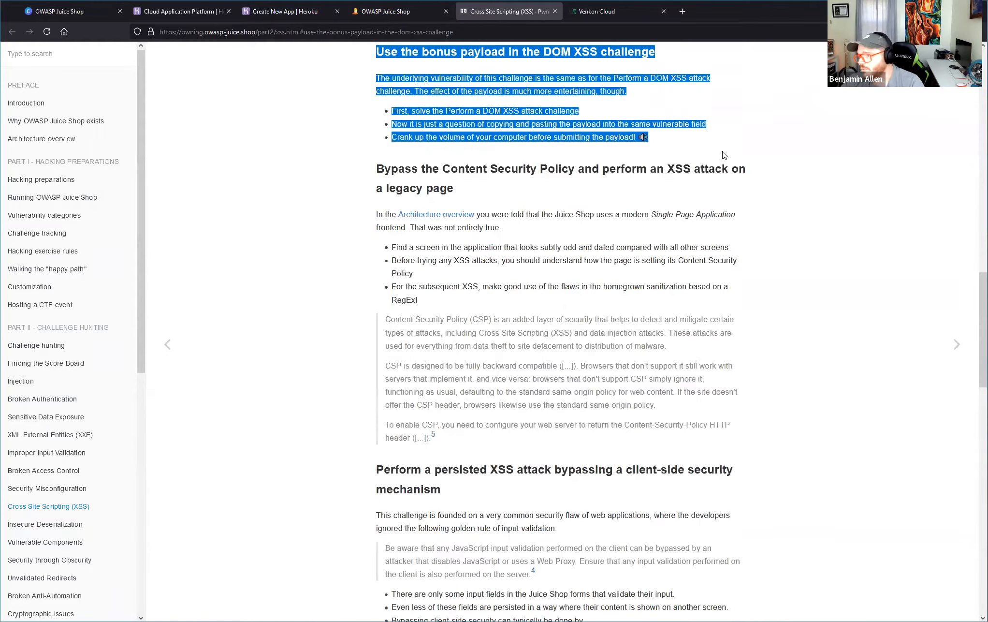
pyautogui.click(663, 154)
pyautogui.moveTo(373, 82); pyautogui.dragTo(612, 79)
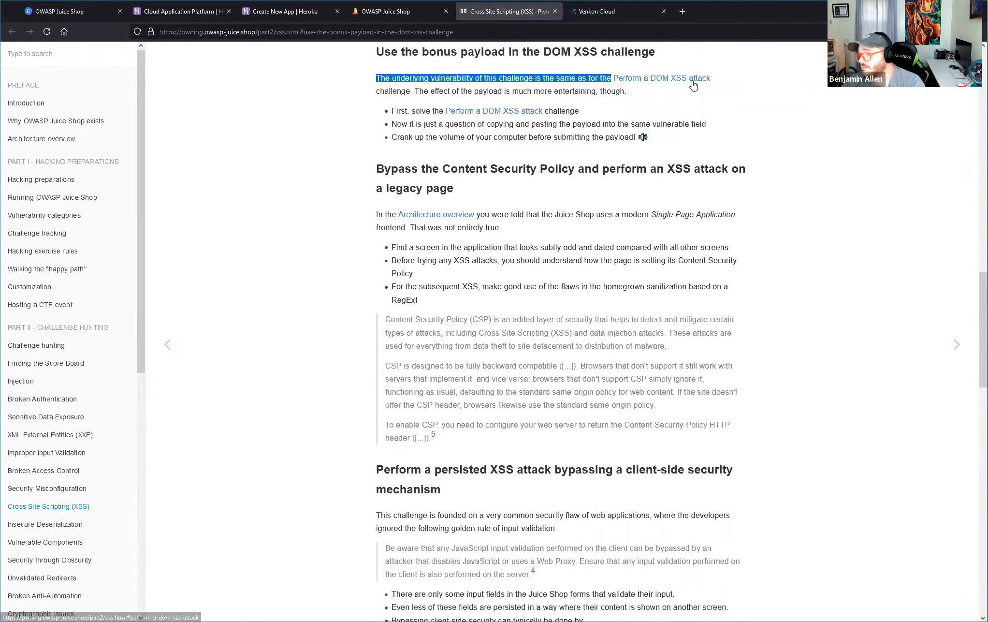
pyautogui.moveTo(413, 91); pyautogui.dragTo(633, 96)
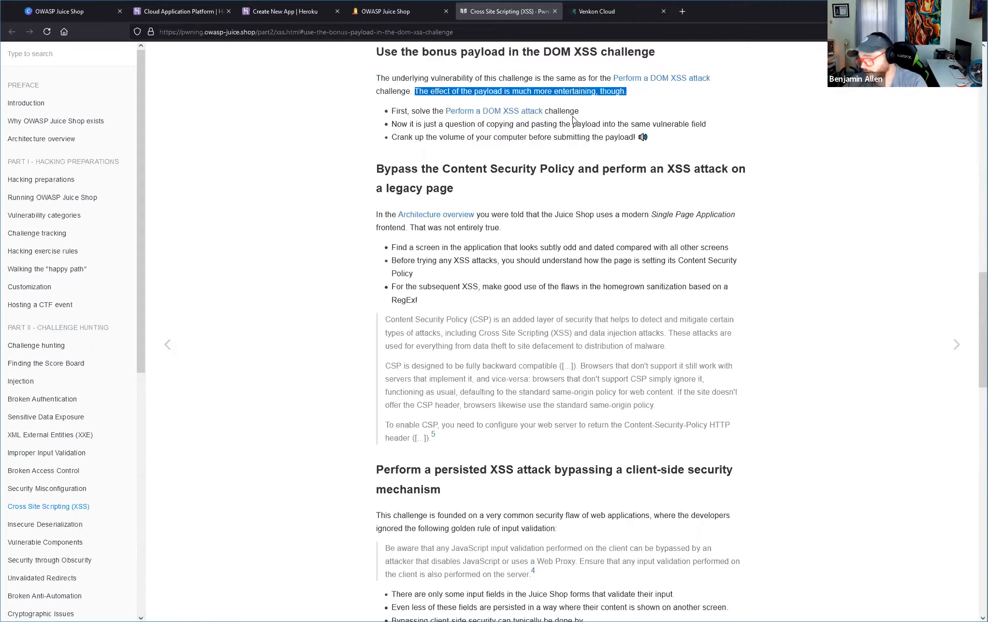
pyautogui.moveTo(395, 111); pyautogui.dragTo(587, 111)
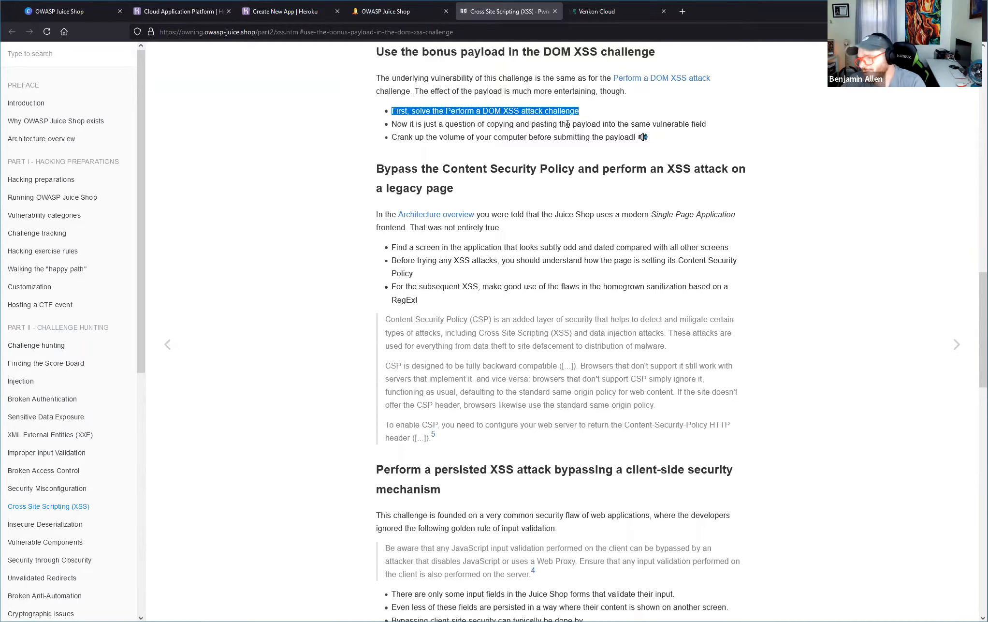
pyautogui.tripleClick(478, 124)
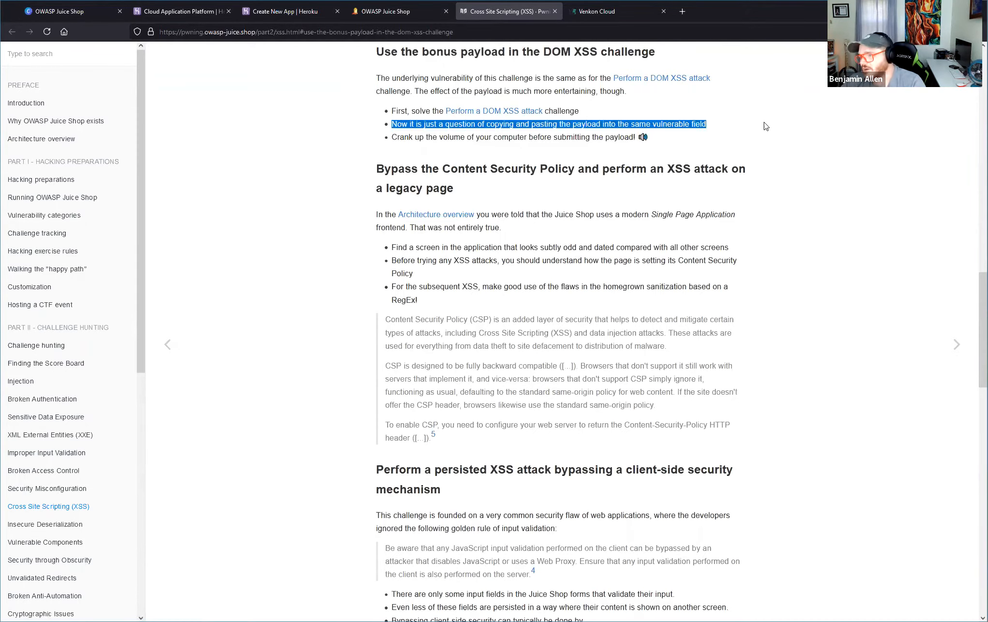
pyautogui.click(578, 138)
pyautogui.doubleClick(578, 138)
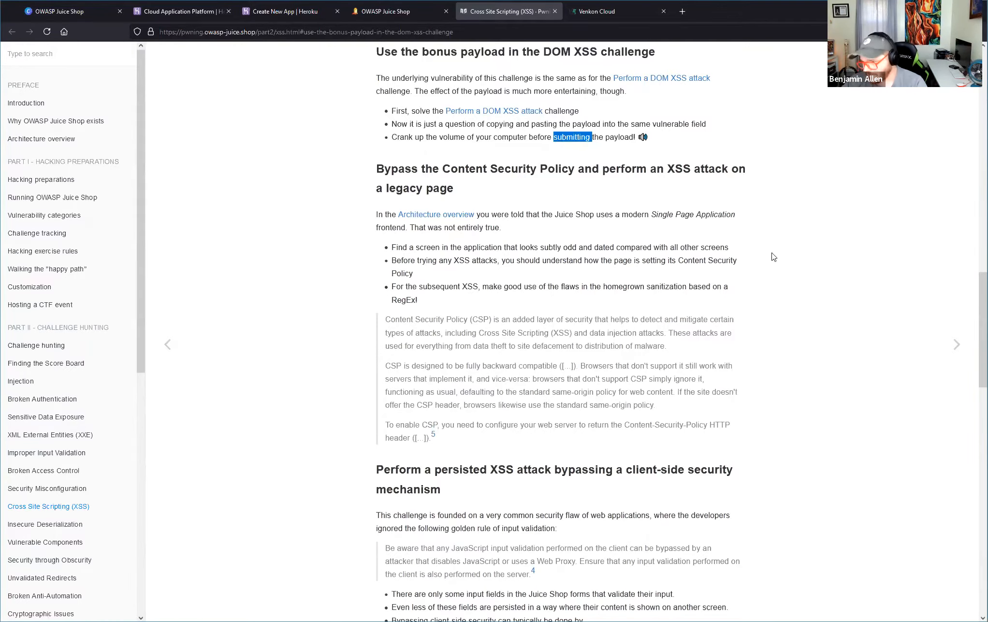
pyautogui.scroll(1, 601, 243)
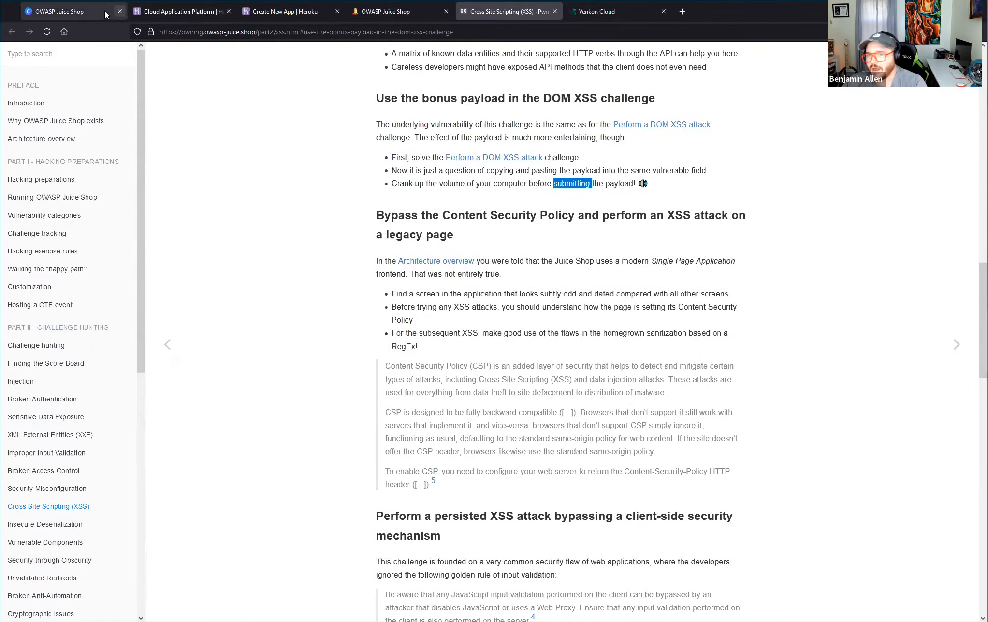
# Return to the Score Board and inspect the Bonus Payload challenge's vulnerable code snippet, highlighting the bypassSecurityTrustHtml line, and close it.
pyautogui.click(386, 14)
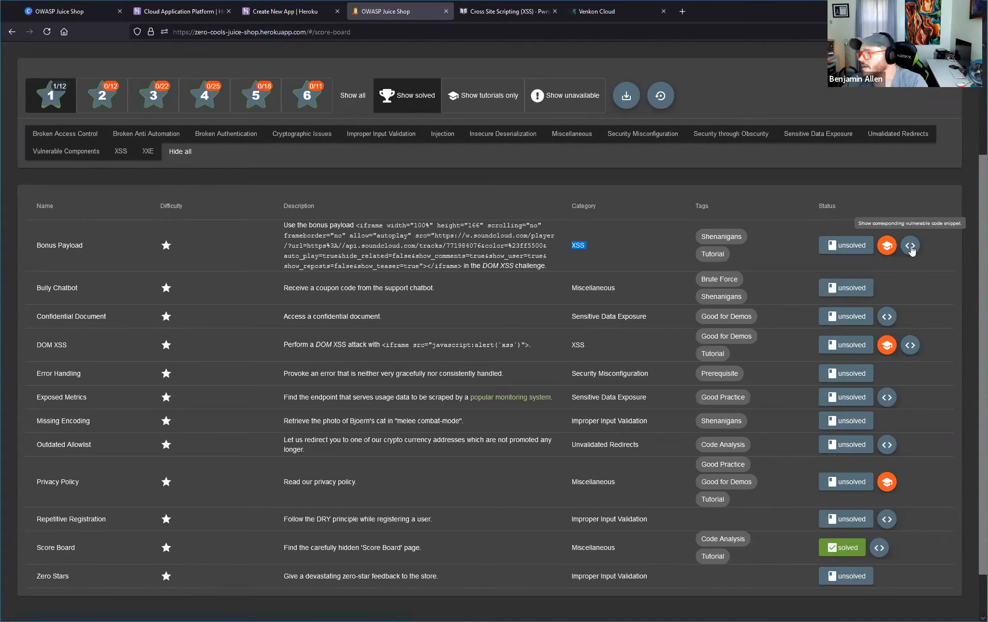
pyautogui.click(911, 246)
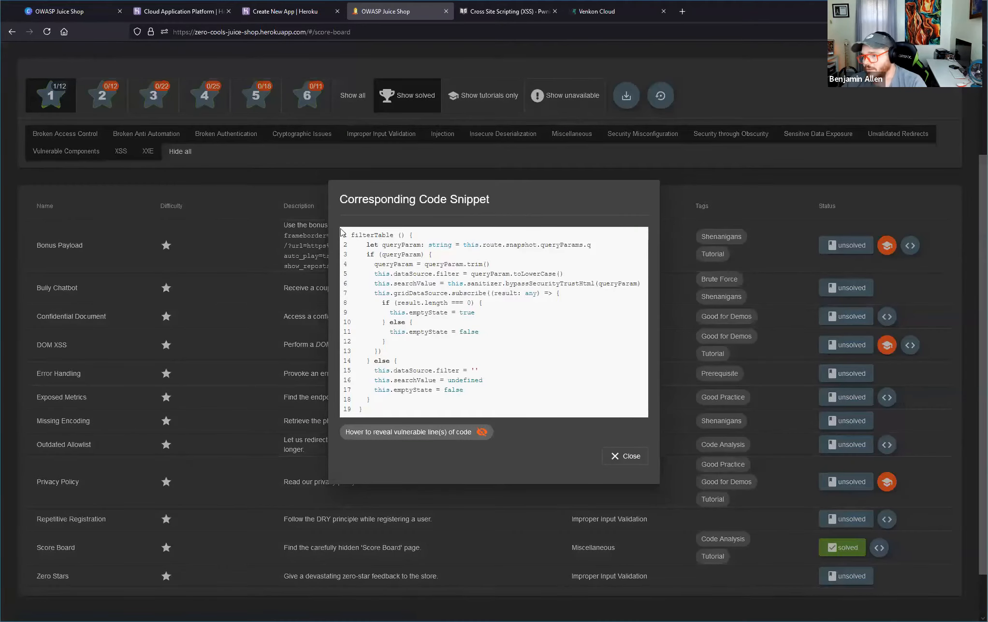
pyautogui.moveTo(351, 233); pyautogui.dragTo(473, 405)
pyautogui.click(473, 405)
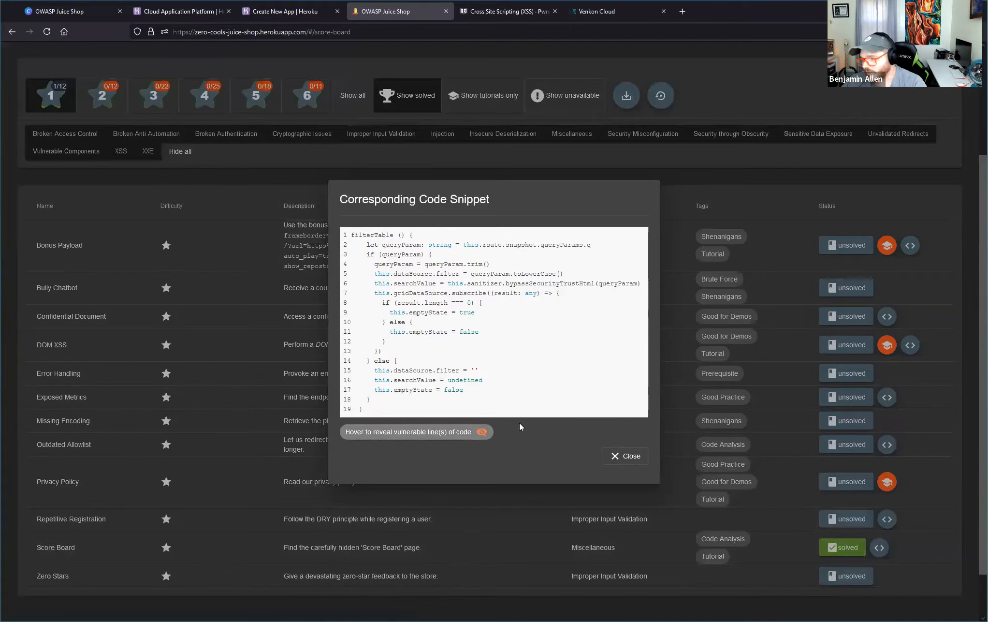
pyautogui.moveTo(455, 398); pyautogui.dragTo(390, 248)
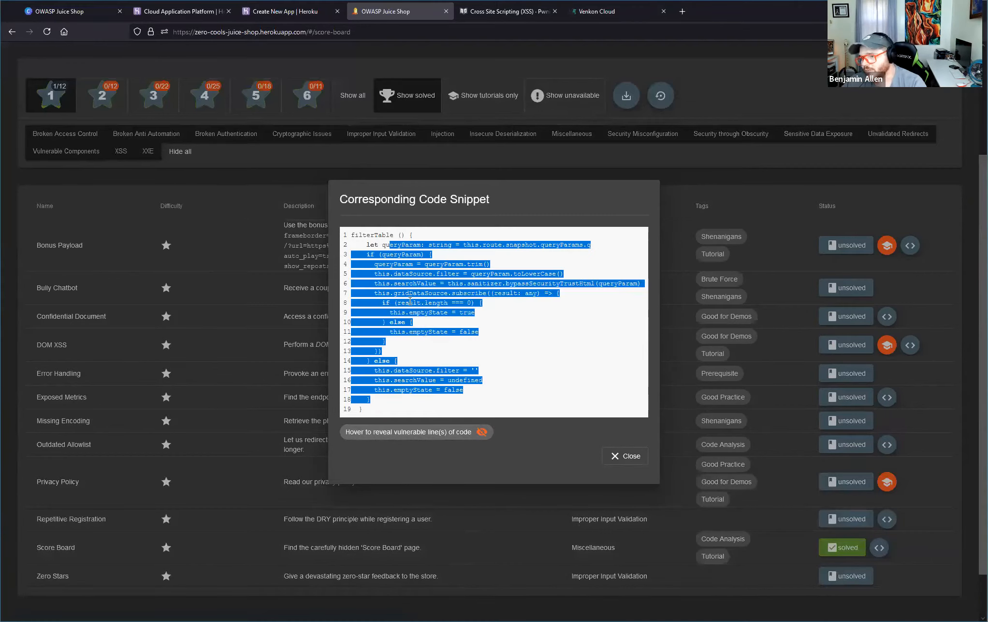
pyautogui.click(416, 302)
pyautogui.moveTo(365, 284); pyautogui.dragTo(643, 287)
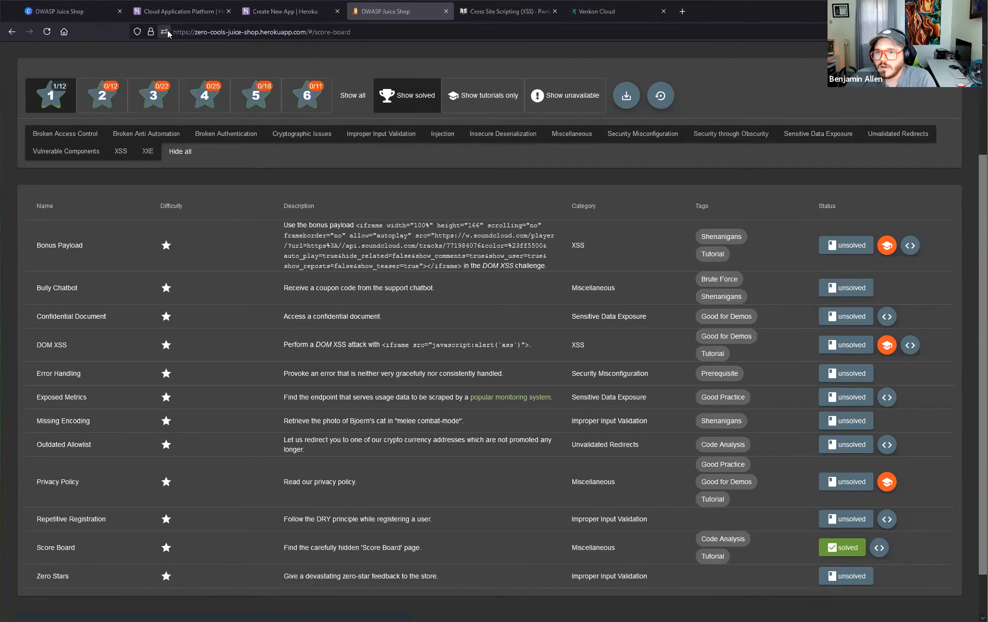
# Highlight the /#/ part of the Score Board address and advance the Canva presentation to the Hacktivity 2 slide.
pyautogui.moveTo(304, 32); pyautogui.dragTo(375, 32)
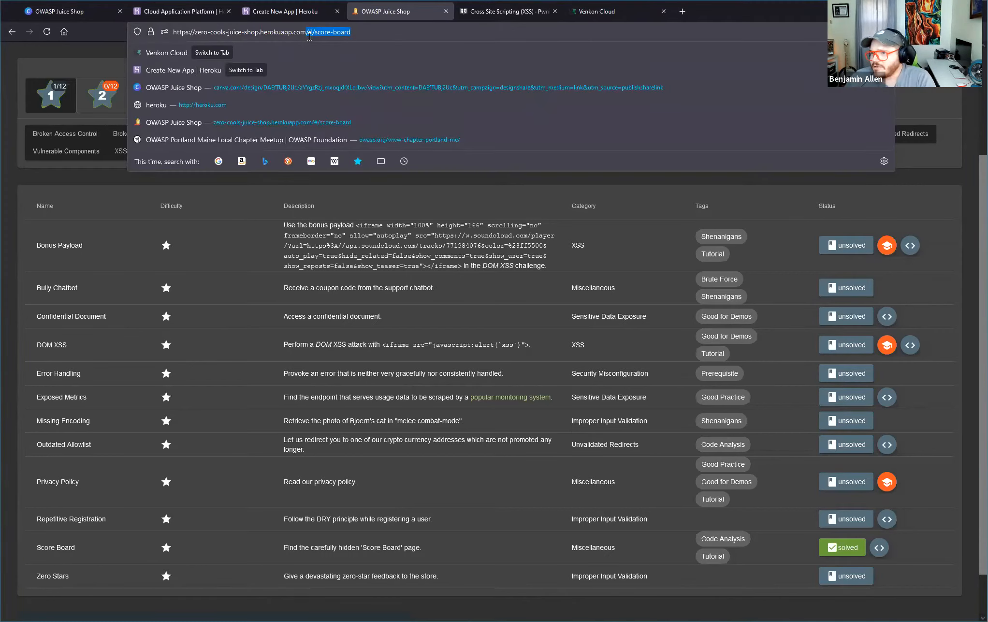
pyautogui.moveTo(306, 32); pyautogui.dragTo(314, 31)
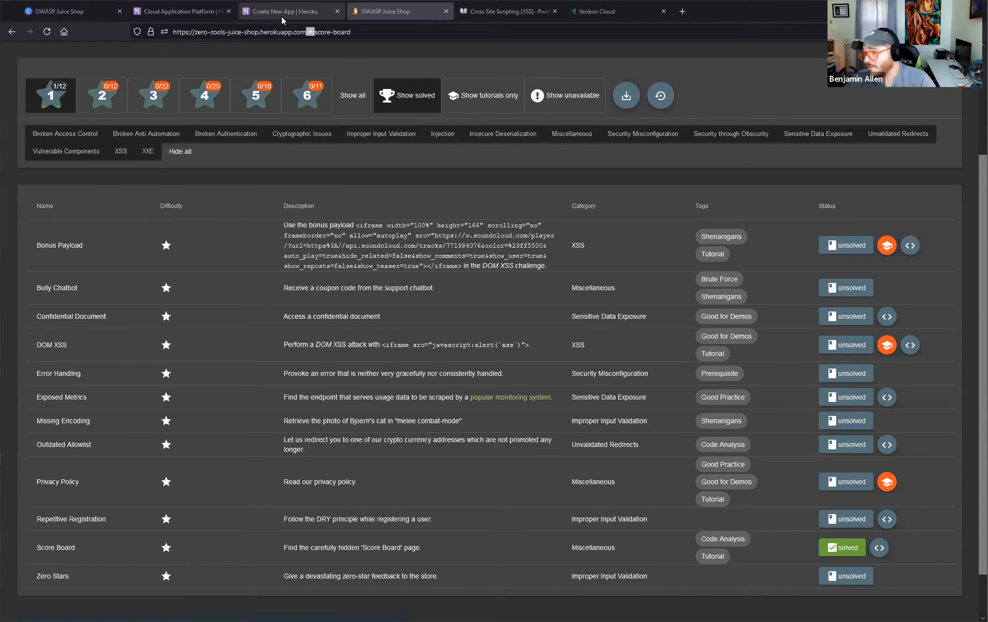
pyautogui.click(102, 17)
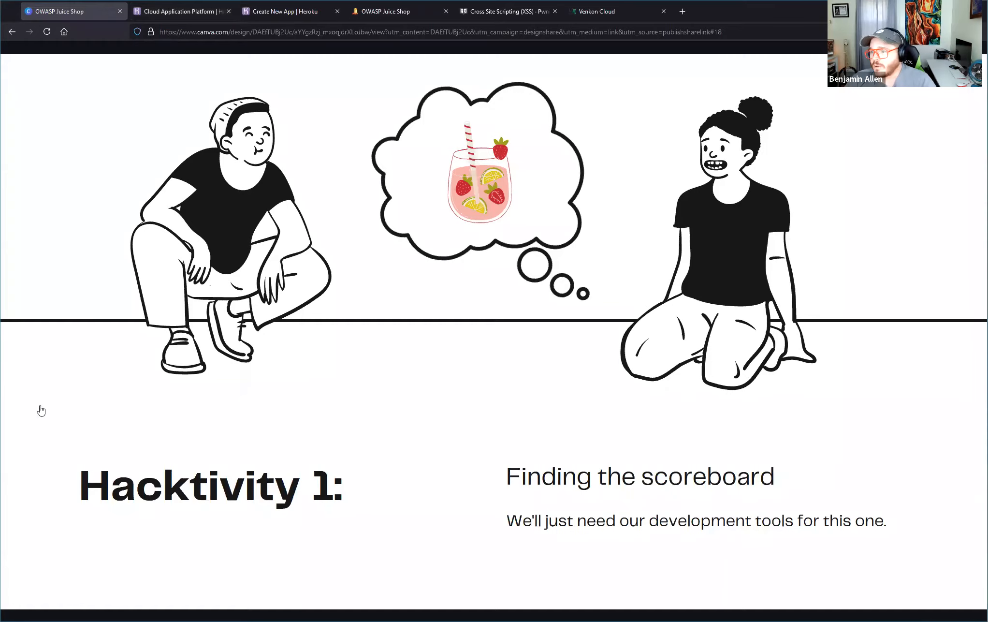
pyautogui.click(963, 332)
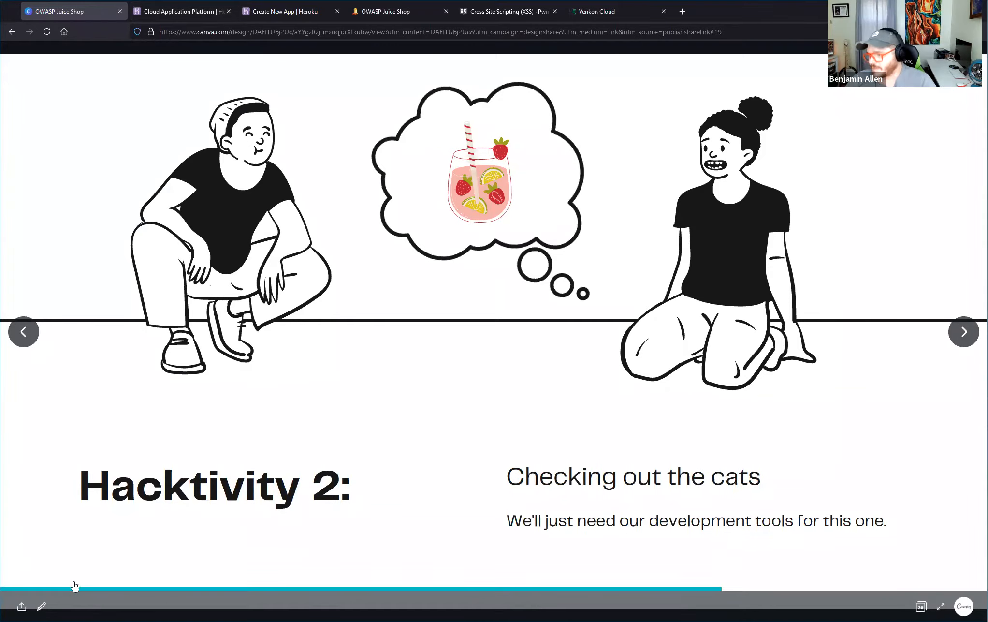
# Return to the Score Board and examine the Missing Encoding challenge's description and its category.
pyautogui.click(205, 12)
pyautogui.click(271, 10)
pyautogui.click(408, 11)
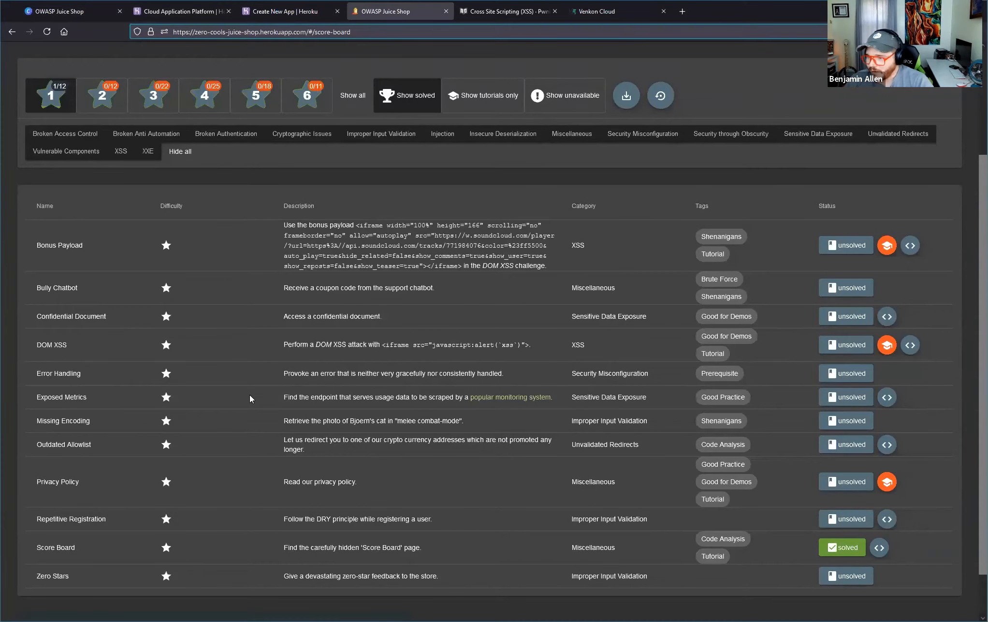
pyautogui.scroll(-1, 314, 312)
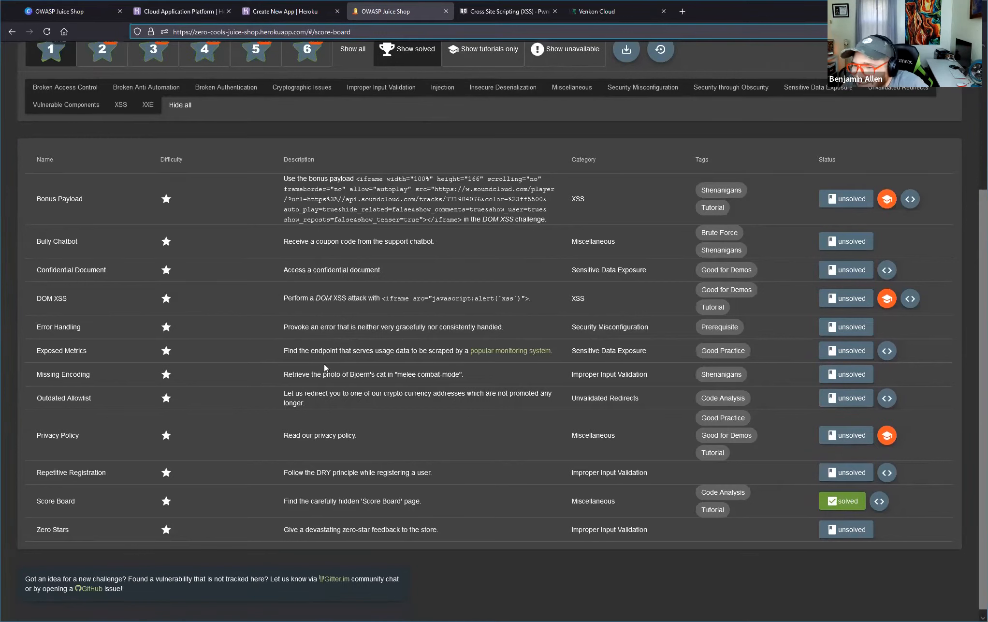
pyautogui.moveTo(271, 376); pyautogui.dragTo(471, 382)
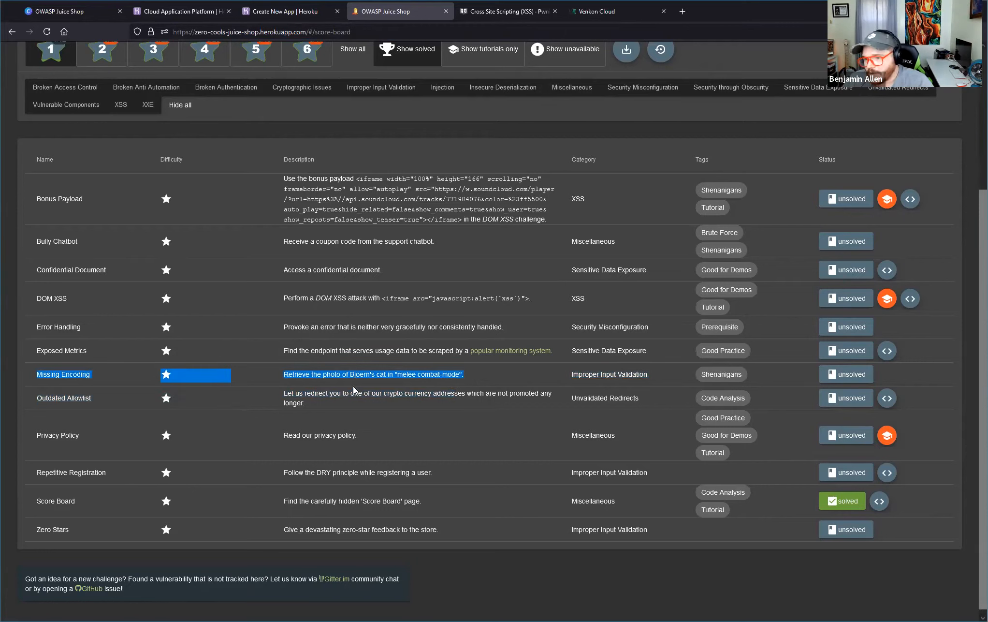
pyautogui.click(302, 374)
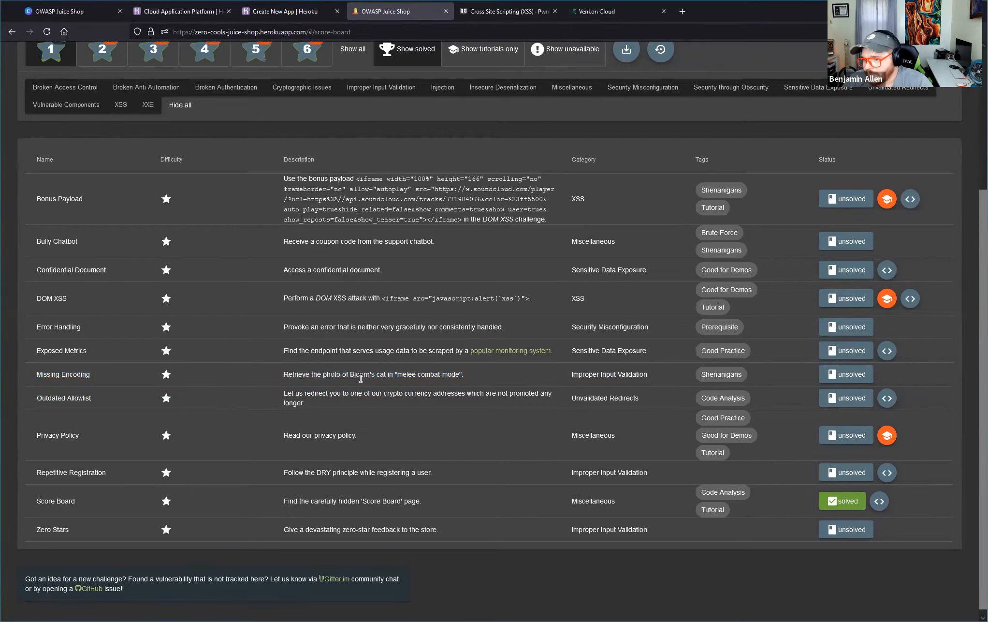
pyautogui.moveTo(397, 374); pyautogui.dragTo(460, 374)
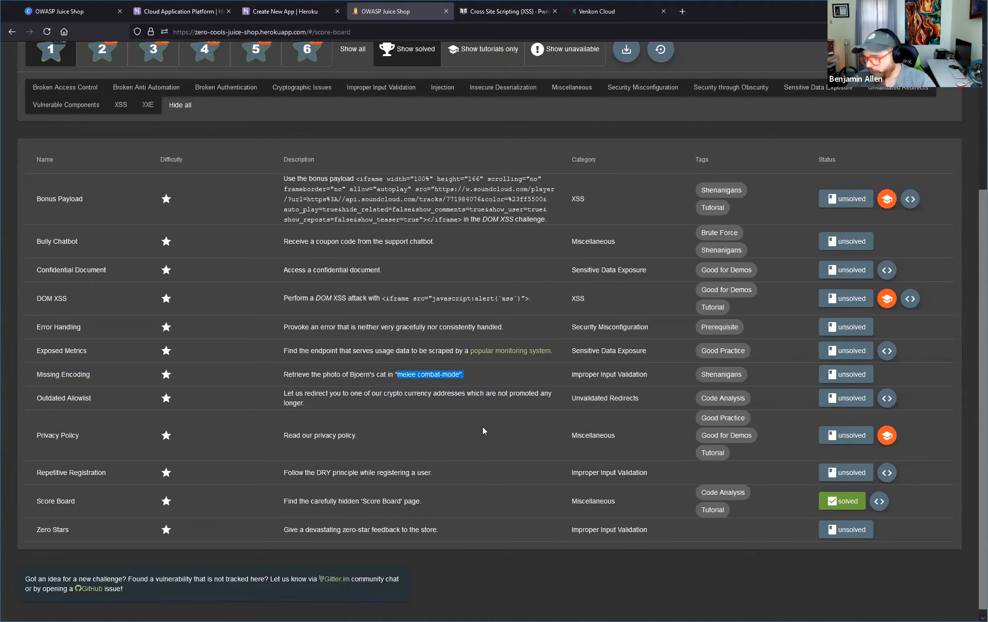
pyautogui.tripleClick(612, 377)
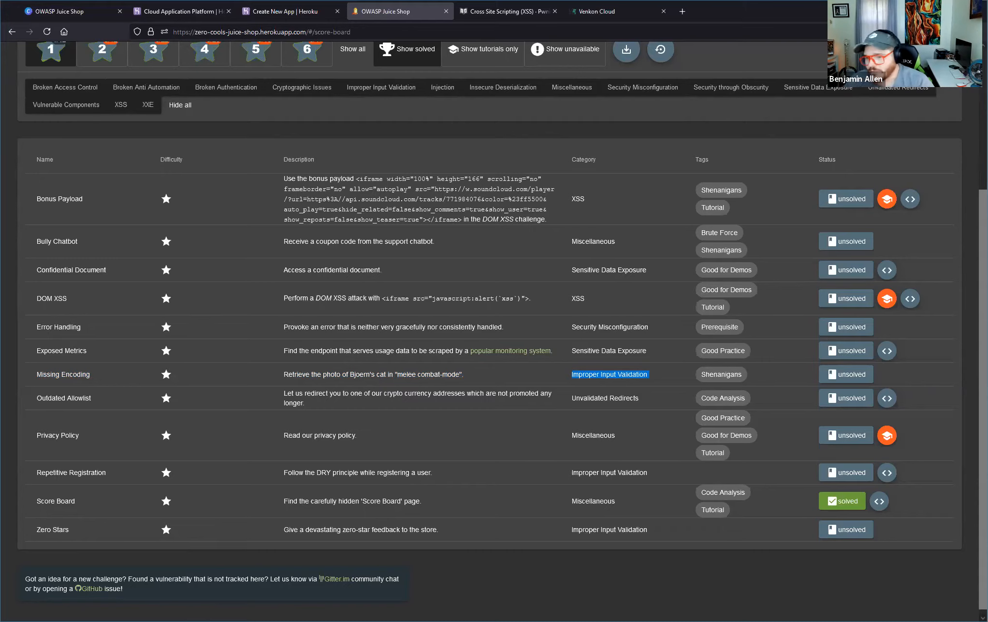
pyautogui.moveTo(30, 374); pyautogui.dragTo(474, 380)
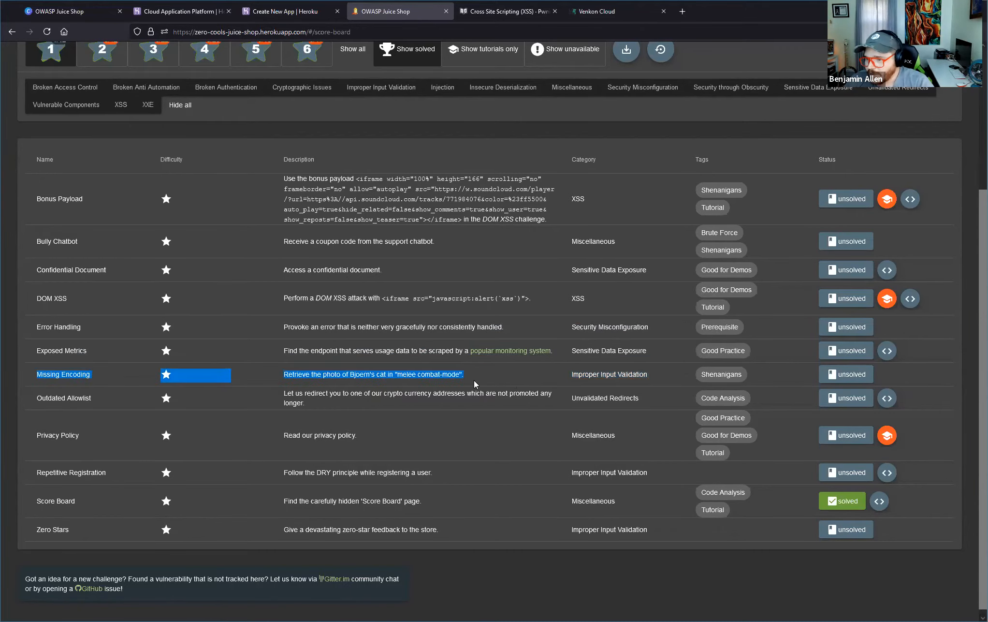
pyautogui.doubleClick(331, 374)
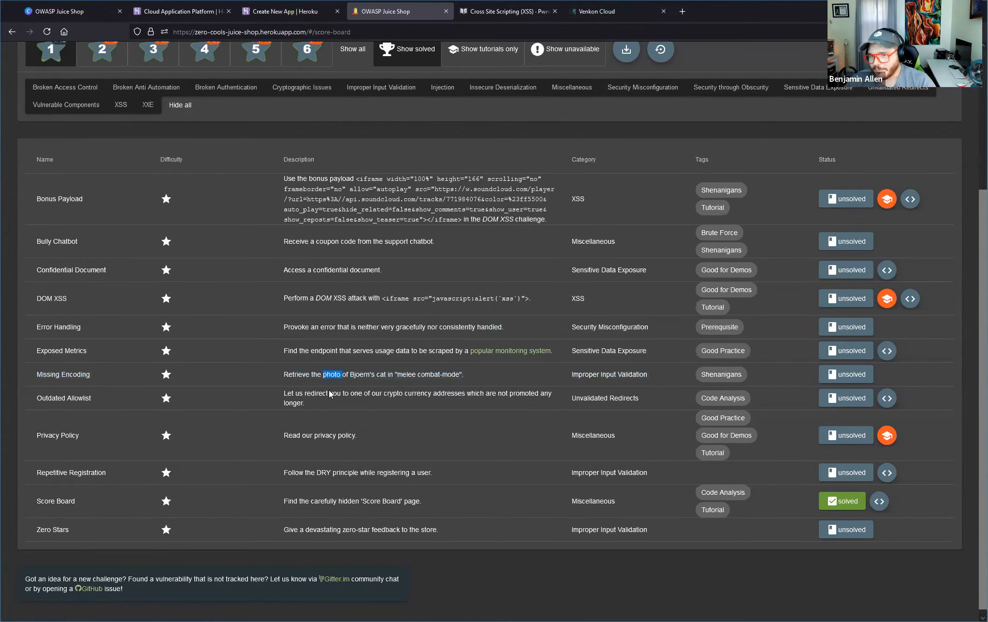
# Open the shop's Photo Wall in a new tab, switch to it, and look at the first entry, #zatschi #whoneedsfourlegs.
pyautogui.scroll(4, 188, 138)
pyautogui.click(29, 58)
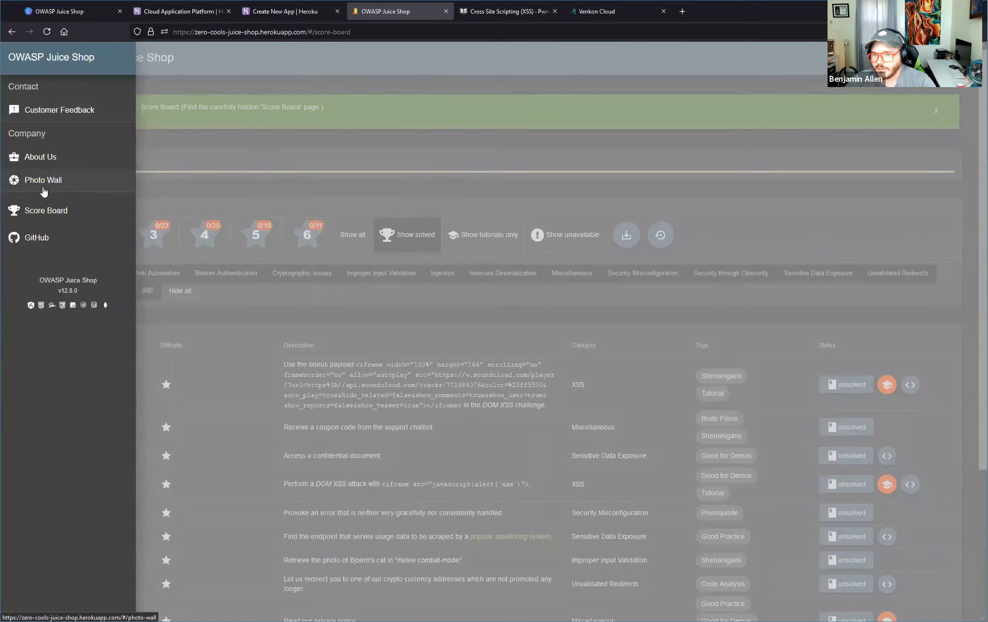
pyautogui.rightClick(43, 188)
pyautogui.click(72, 201)
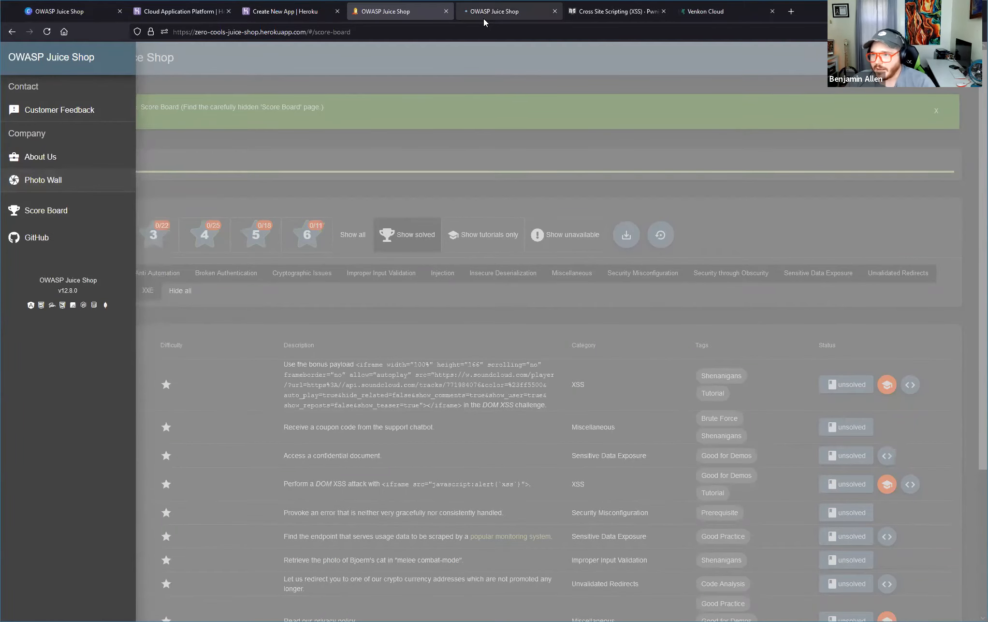
pyautogui.click(483, 18)
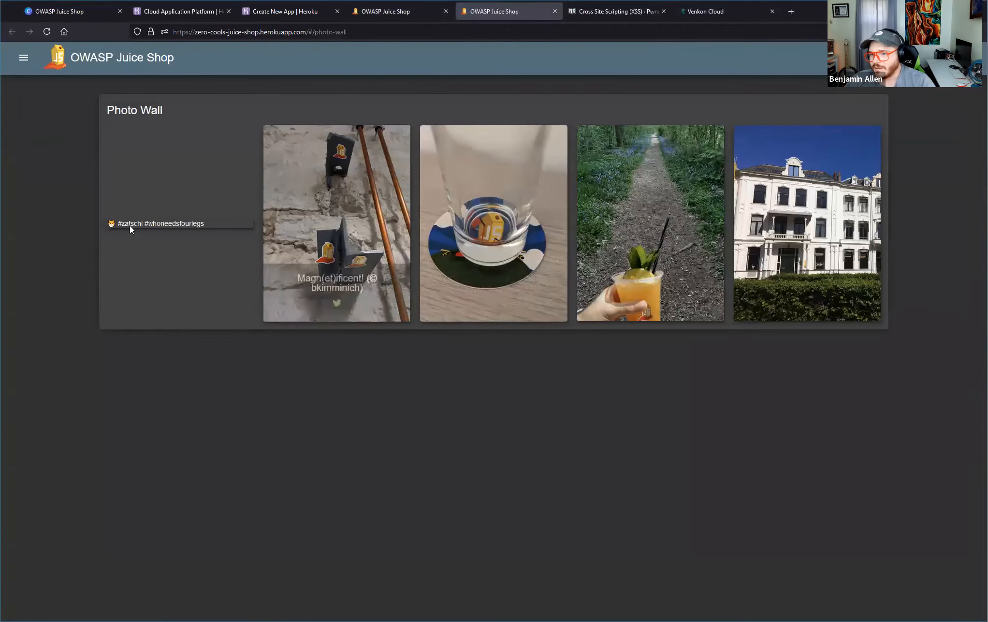
pyautogui.moveTo(217, 226)
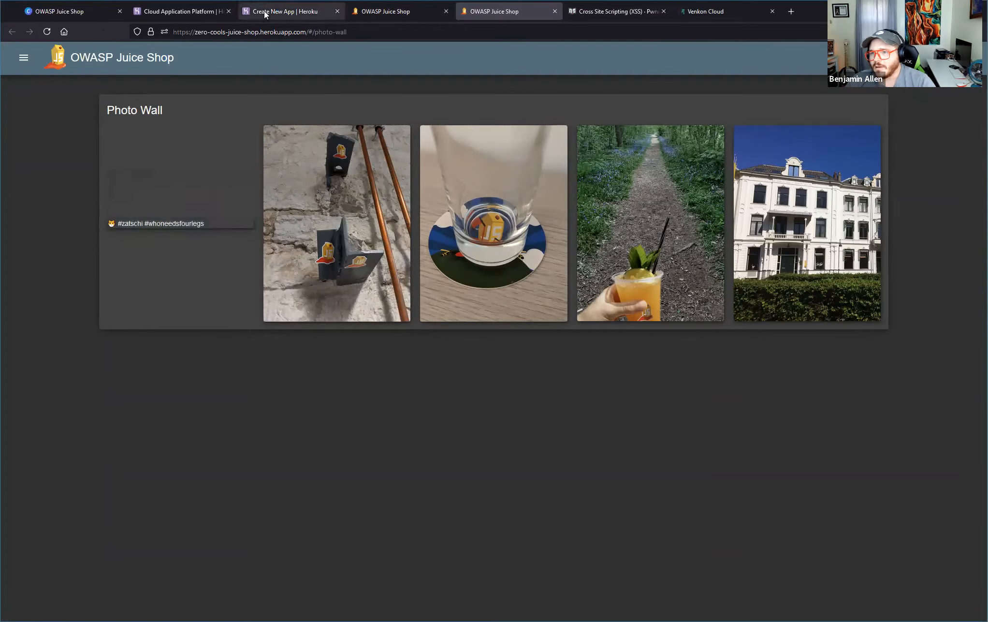
# Return to the Score Board and open the hints for the unsolved Missing Encoding challenge.
pyautogui.click(394, 11)
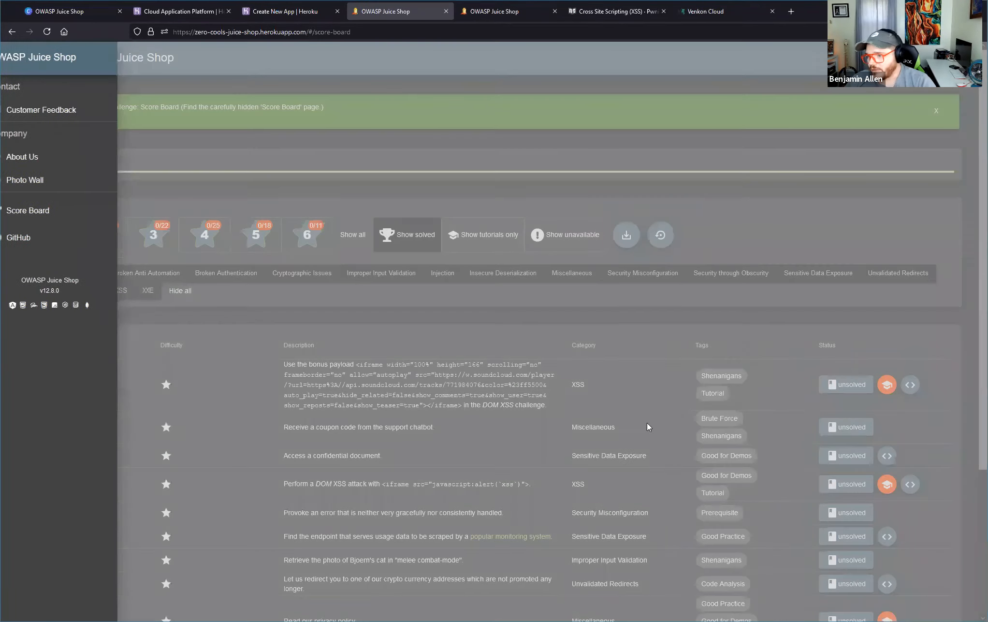
pyautogui.click(591, 365)
pyautogui.scroll(-4, 636, 454)
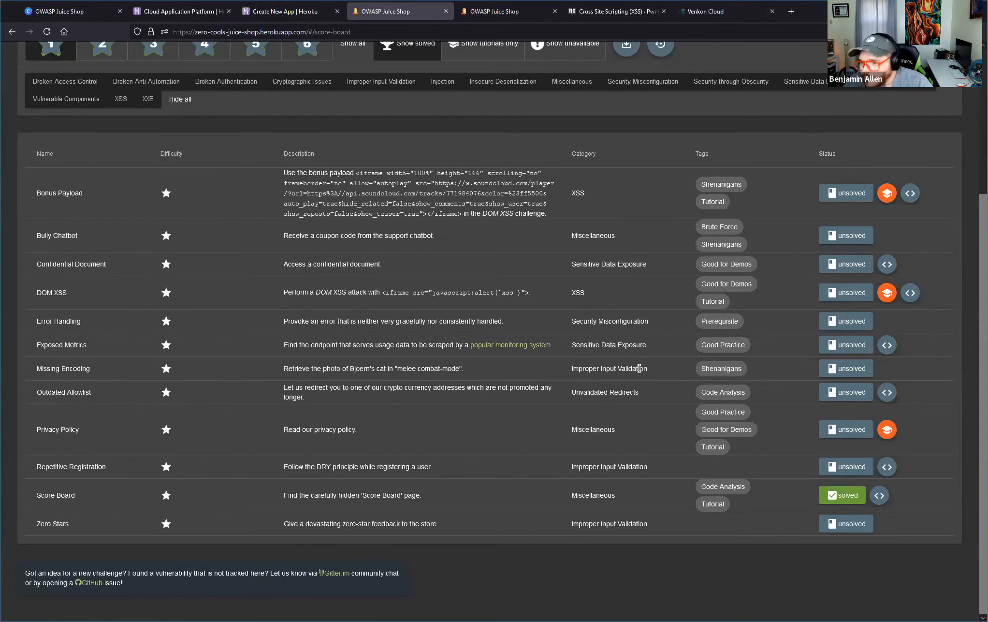
pyautogui.click(844, 376)
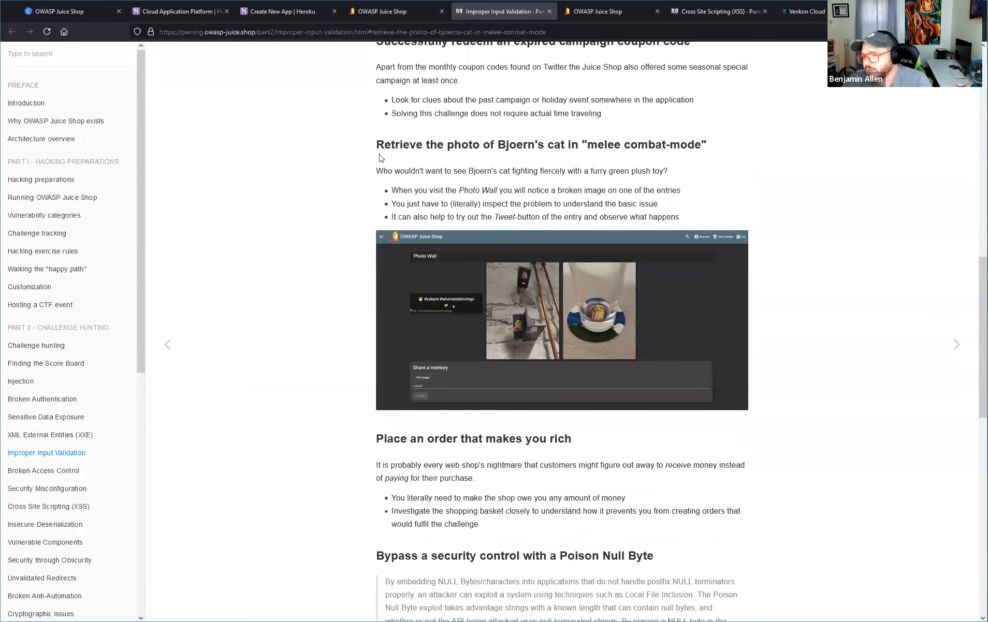
# Read the guide's hints on retrieving the photo of Bjoern's cat, highlighting the heading, the hint lines and the advice to literally inspect.
pyautogui.moveTo(378, 145); pyautogui.dragTo(769, 151)
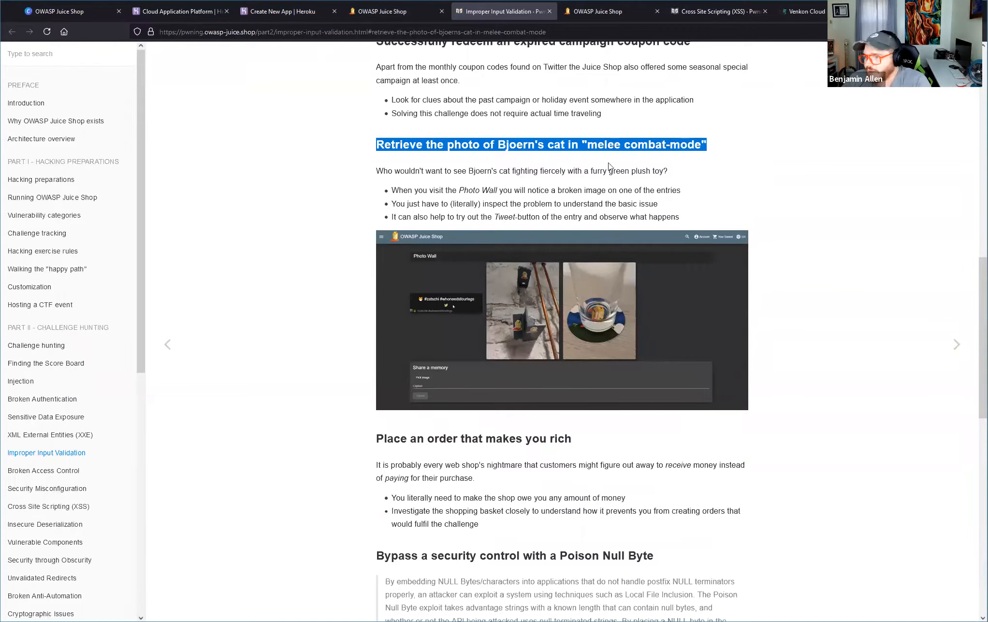
pyautogui.moveTo(376, 172); pyautogui.dragTo(653, 175)
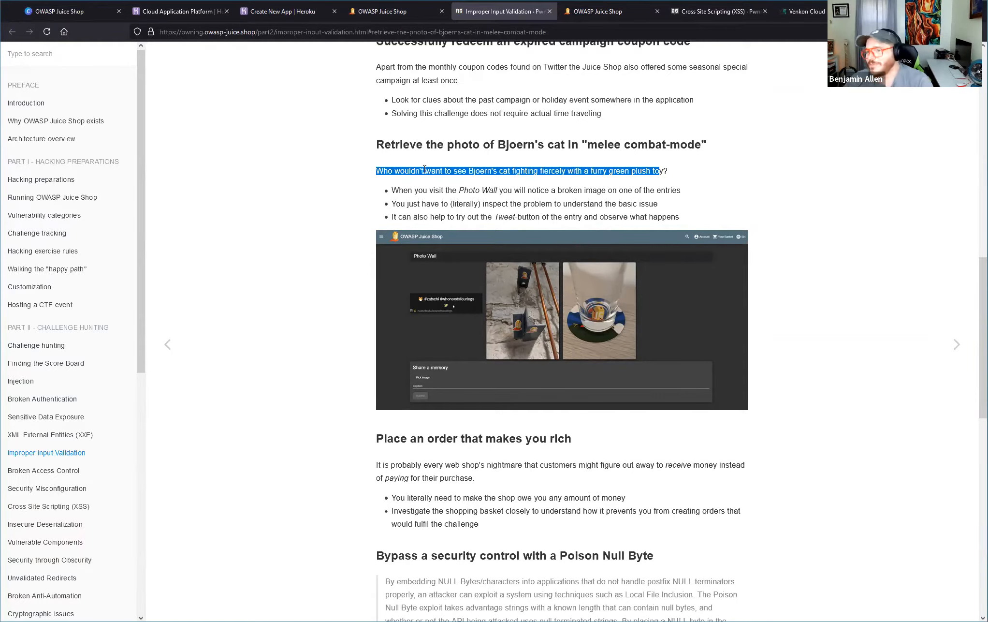
pyautogui.moveTo(391, 190); pyautogui.dragTo(506, 190)
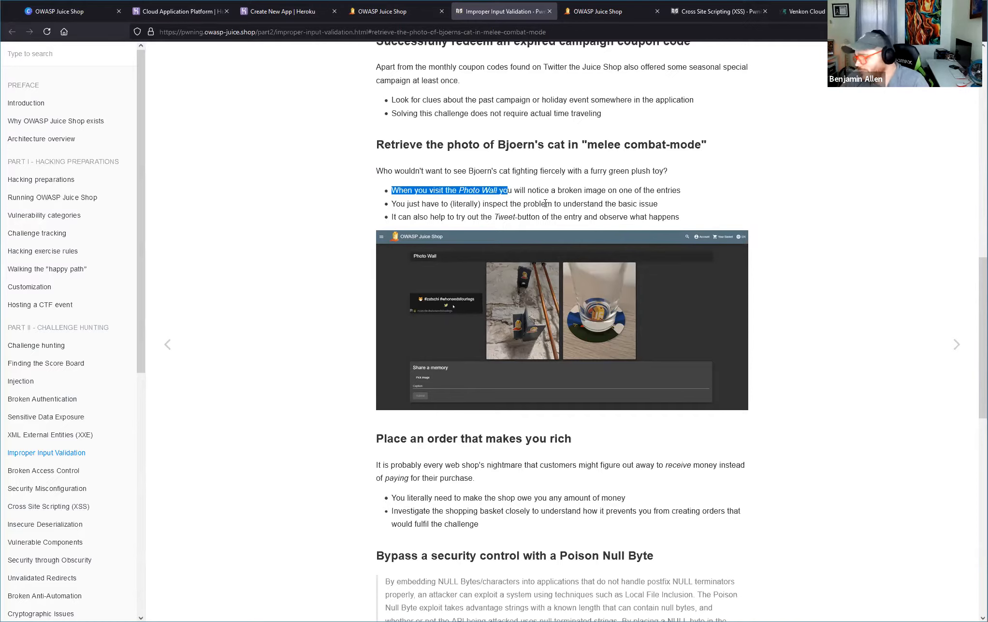
pyautogui.moveTo(391, 204); pyautogui.dragTo(673, 181)
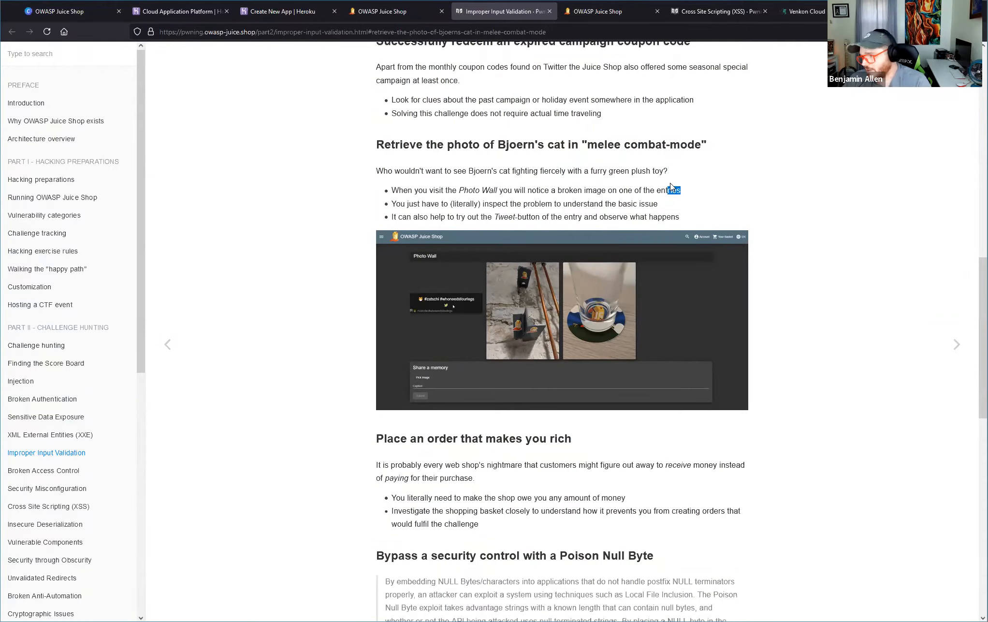
pyautogui.moveTo(386, 216); pyautogui.dragTo(691, 214)
pyautogui.click(691, 214)
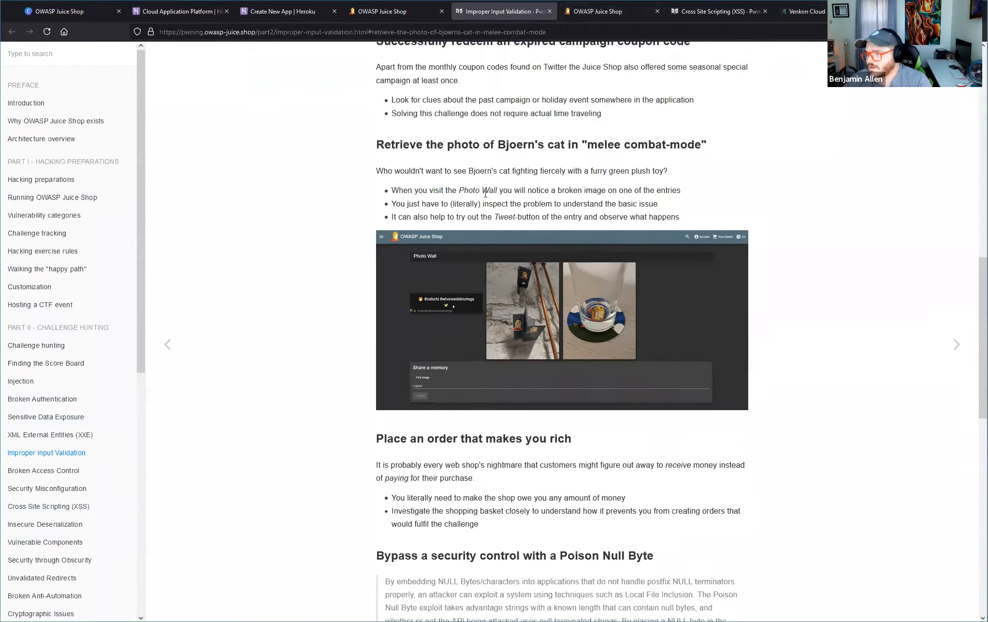
pyautogui.moveTo(409, 204); pyautogui.dragTo(512, 206)
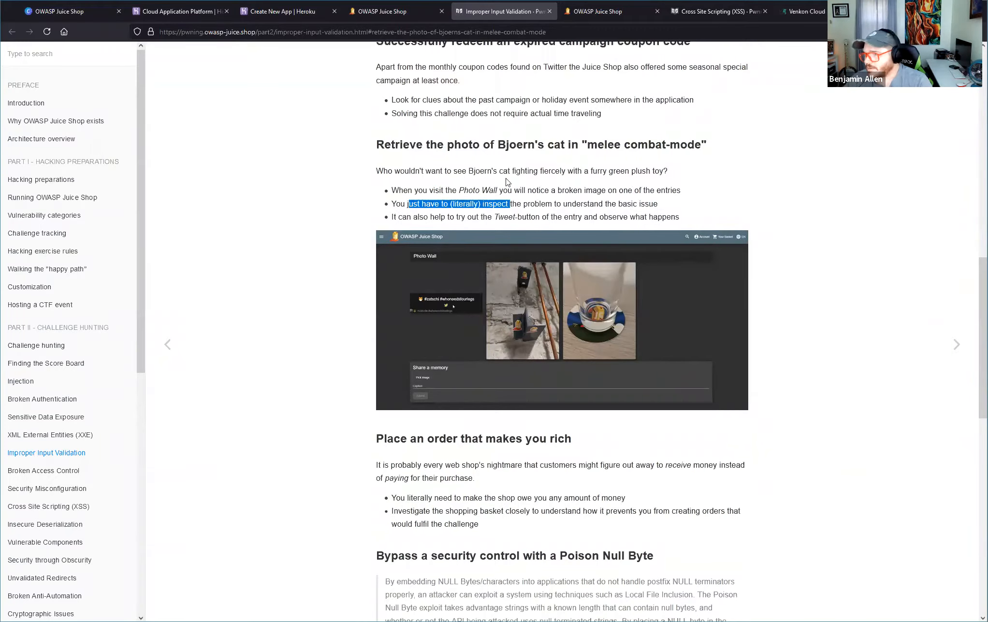
# Return to the Photo Wall, inspect the #zatschi #whoneedsfourlegs entry in the developer tools, and enlarge the tools' text.
pyautogui.click(588, 13)
pyautogui.moveTo(185, 227)
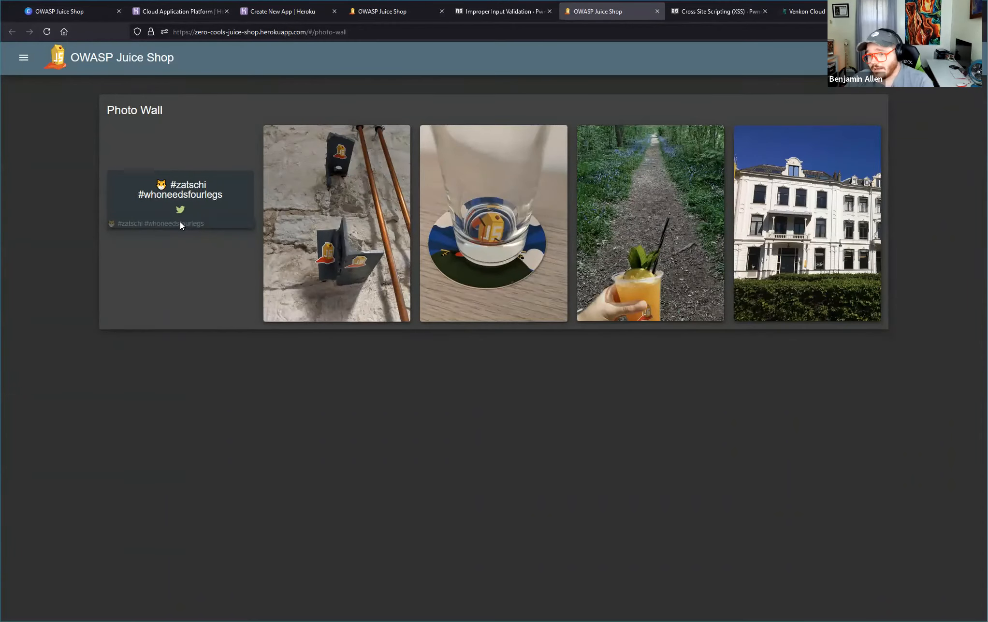
pyautogui.rightClick(180, 221)
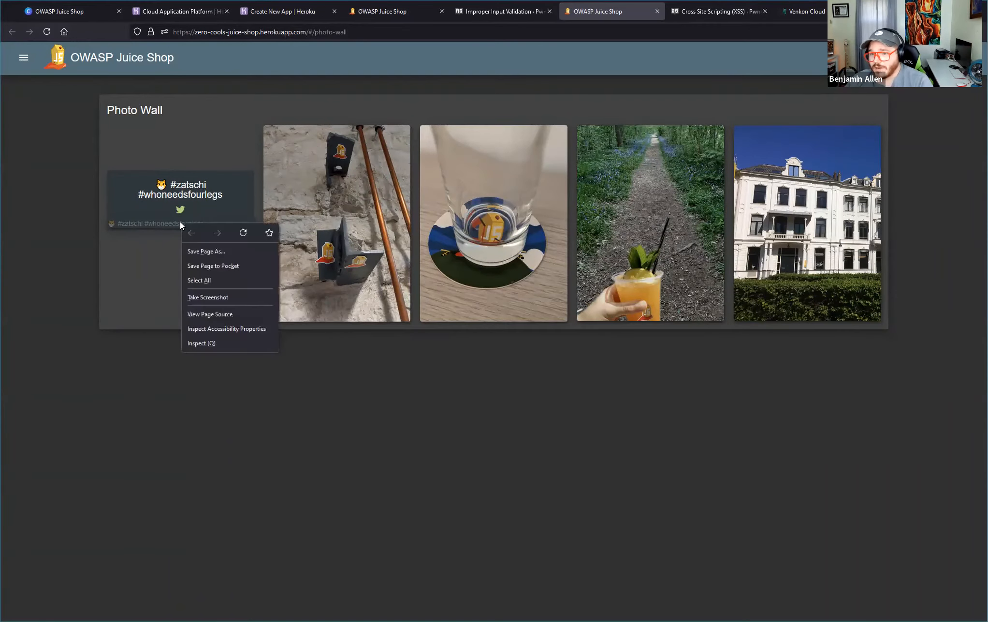
pyautogui.click(237, 339)
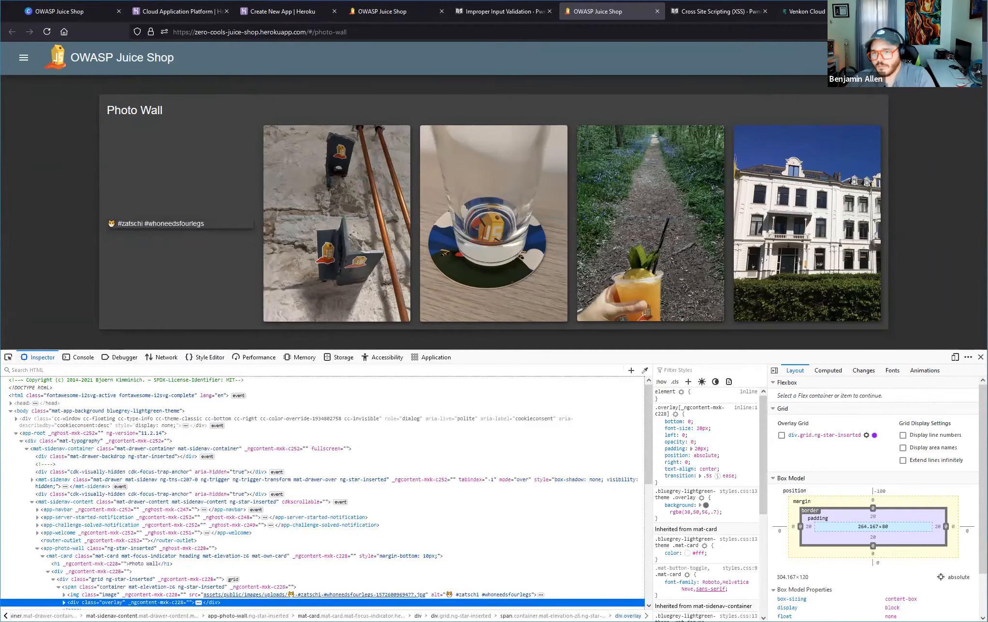
pyautogui.moveTo(198, 215)
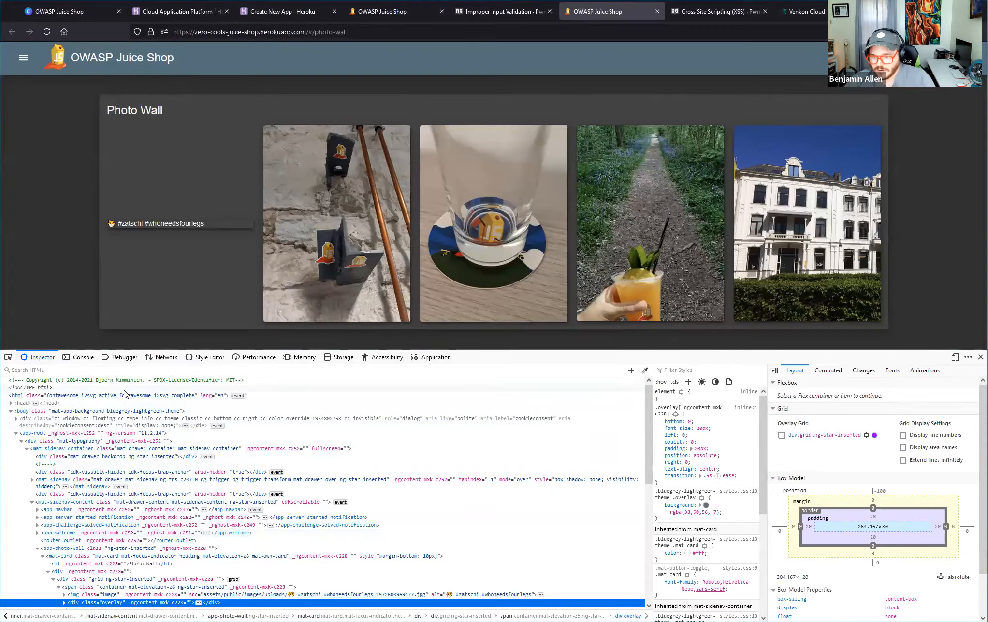
pyautogui.hotkey('ctrl', '+')
pyautogui.hotkey('ctrl', '+')
pyautogui.hotkey('ctrl', '+')
pyautogui.hotkey('ctrl', '+')
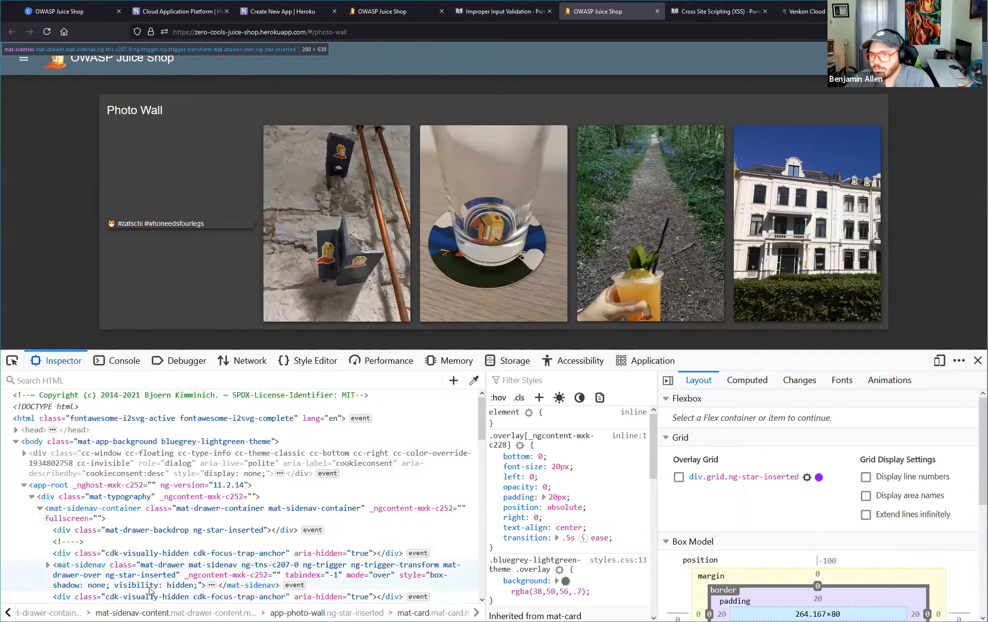
# Find the first Photo Wall entry's img element in the HTML tree, expand it, and examine its src path.
pyautogui.scroll(-10, 151, 591)
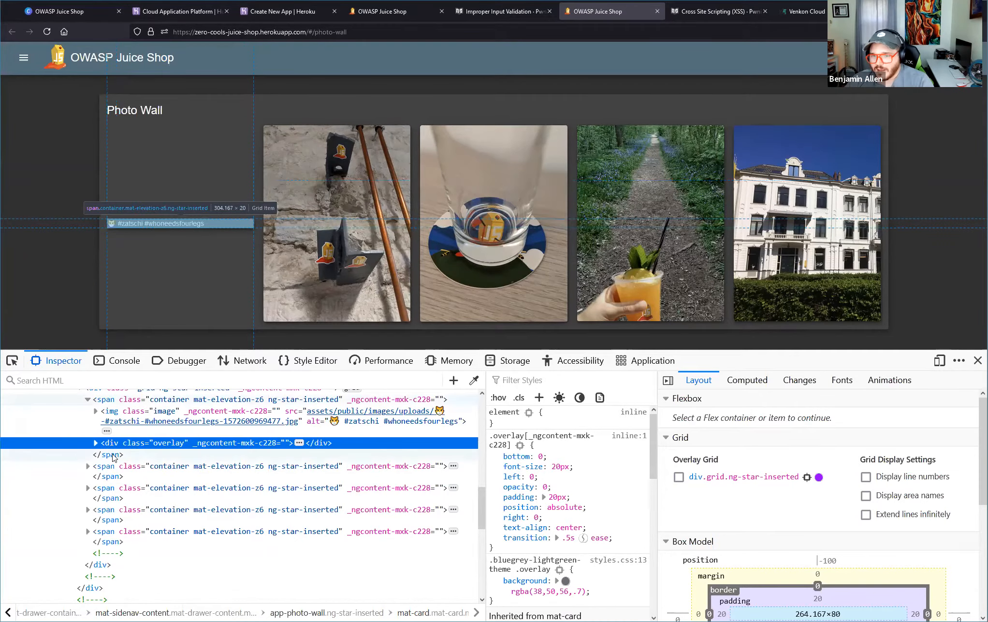
pyautogui.scroll(-5, 112, 459)
pyautogui.scroll(5, 112, 479)
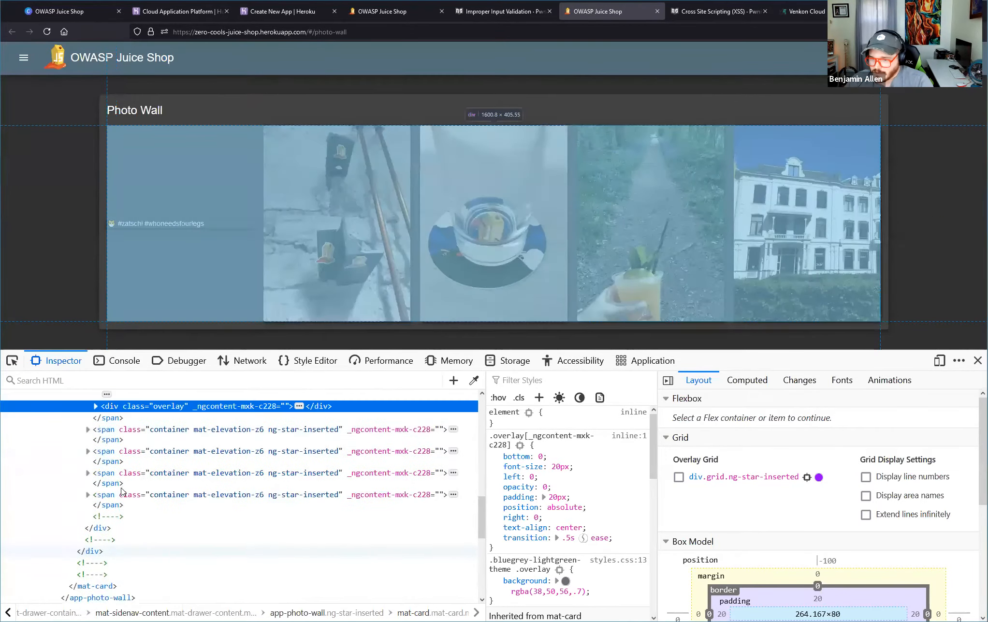
pyautogui.scroll(3, 112, 489)
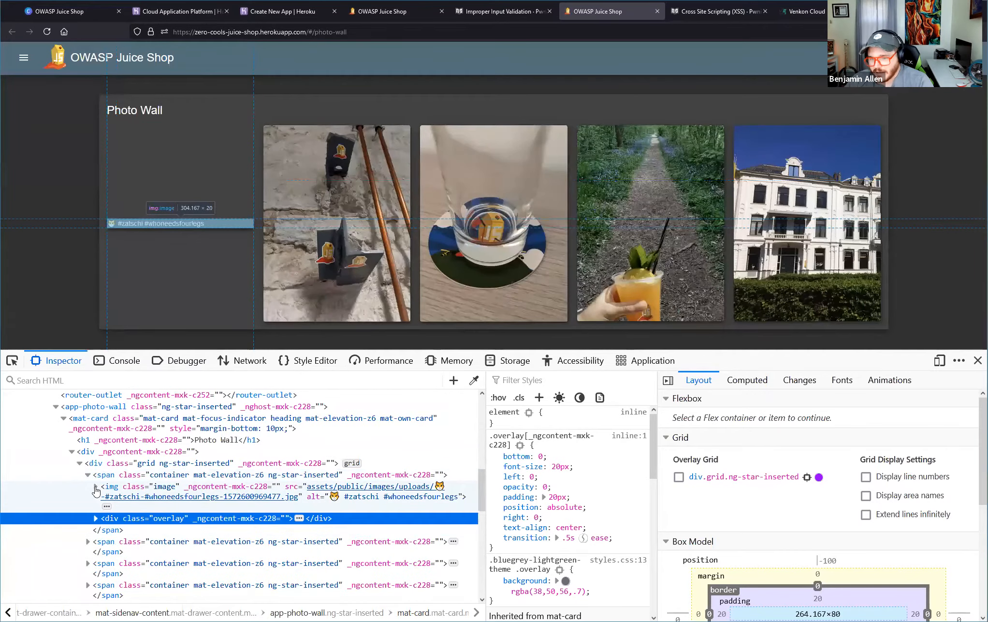
pyautogui.click(95, 488)
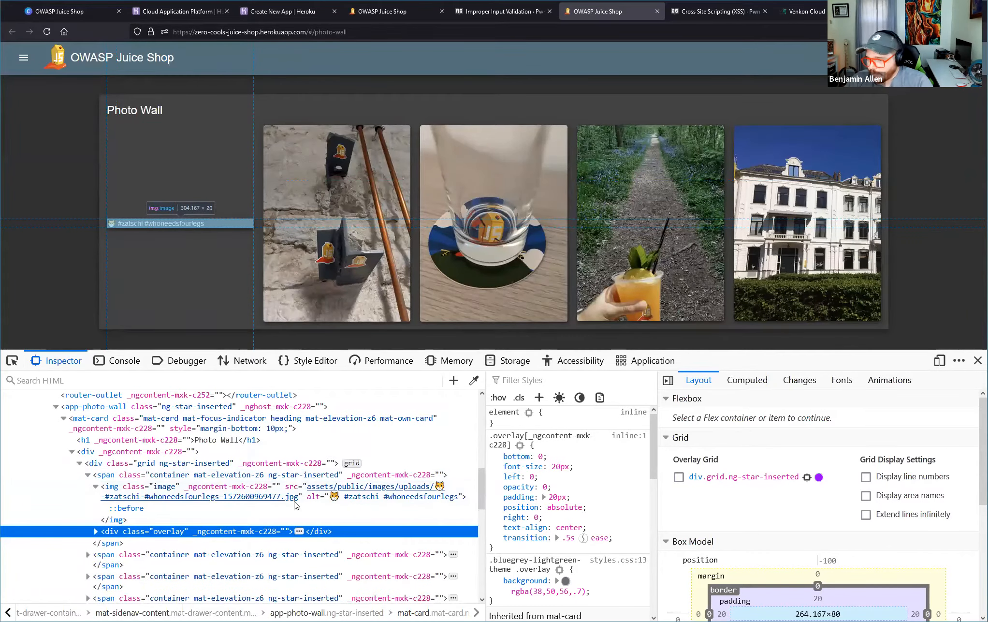
pyautogui.moveTo(313, 489)
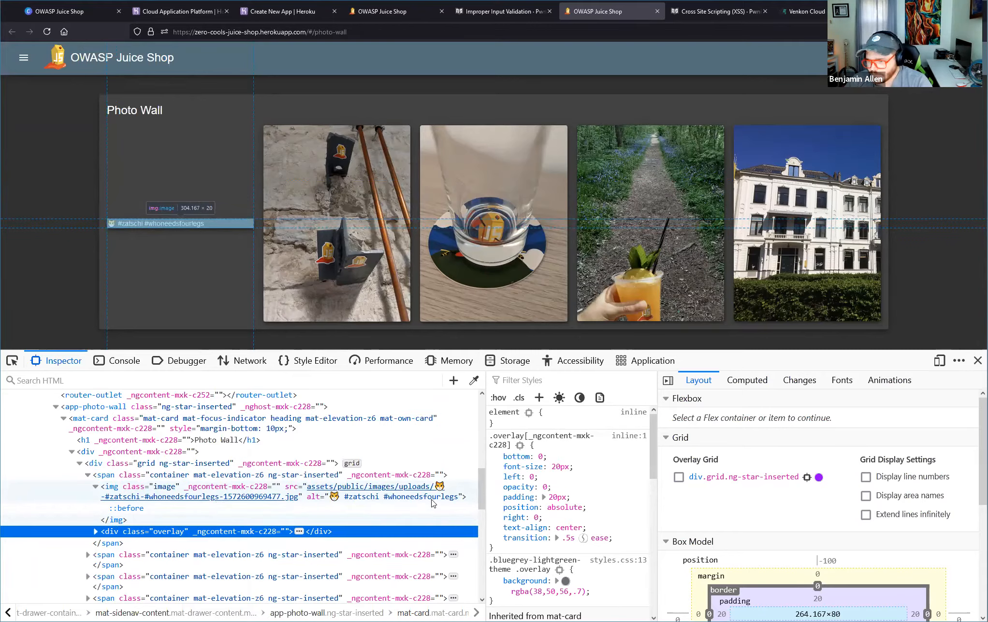
# Open the first entry's img element for HTML editing and copy its full src path ending in #whoneedsfourlegs-1572600969477.jpg.
pyautogui.click(305, 485)
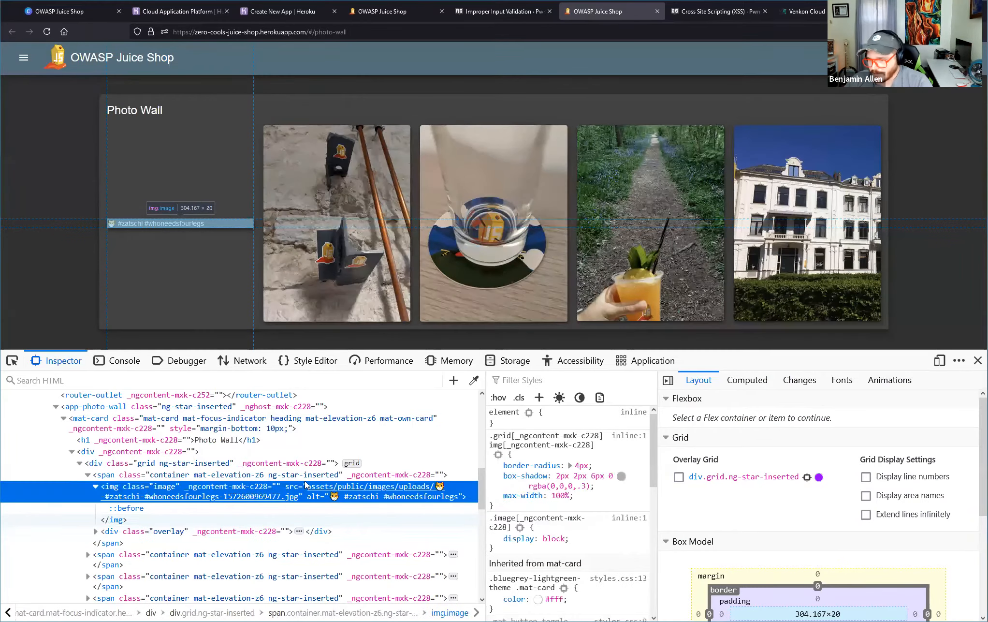
pyautogui.rightClick(311, 486)
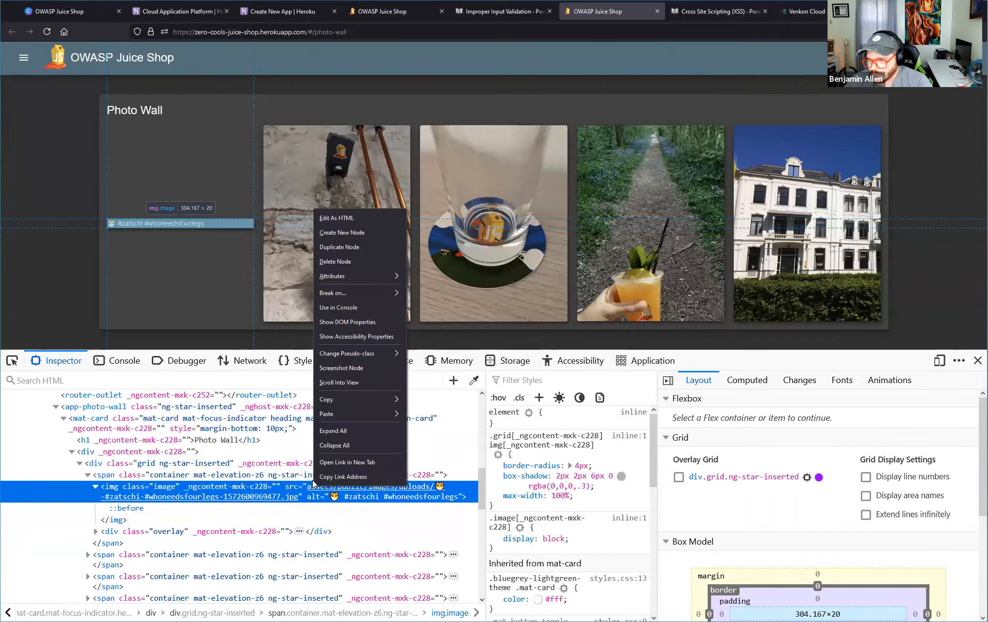
pyautogui.click(336, 218)
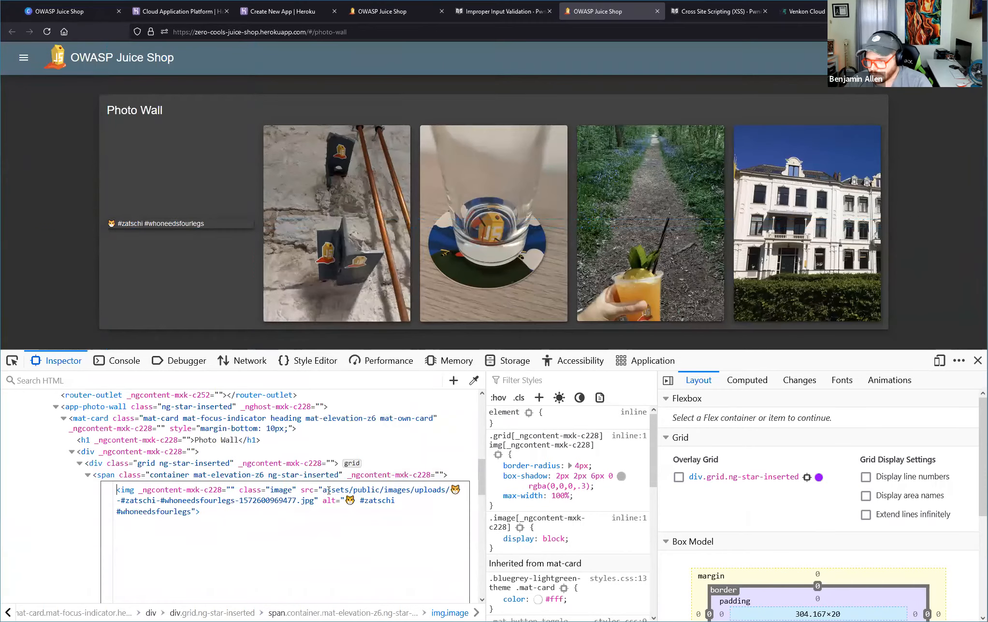
pyautogui.moveTo(322, 489)
pyautogui.mouseDown()
pyautogui.moveTo(241, 490)
pyautogui.moveTo(315, 500)
pyautogui.mouseUp()
pyautogui.rightClick(304, 500)
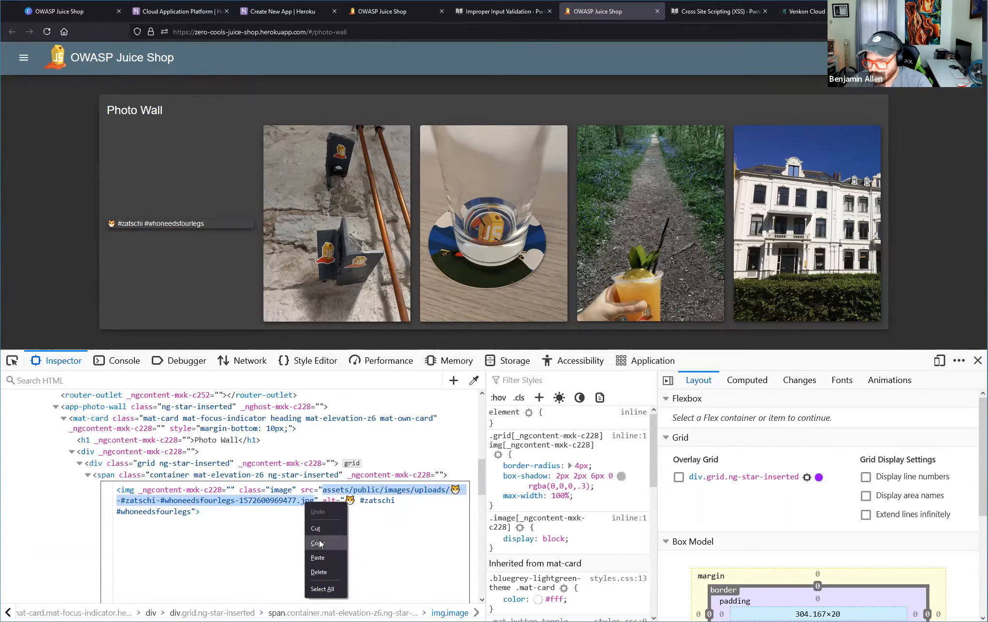
pyautogui.click(319, 539)
# Try to load the copied image path in place of photo-wall after /#/ in the Photo Wall address, and go back.
pyautogui.click(373, 13)
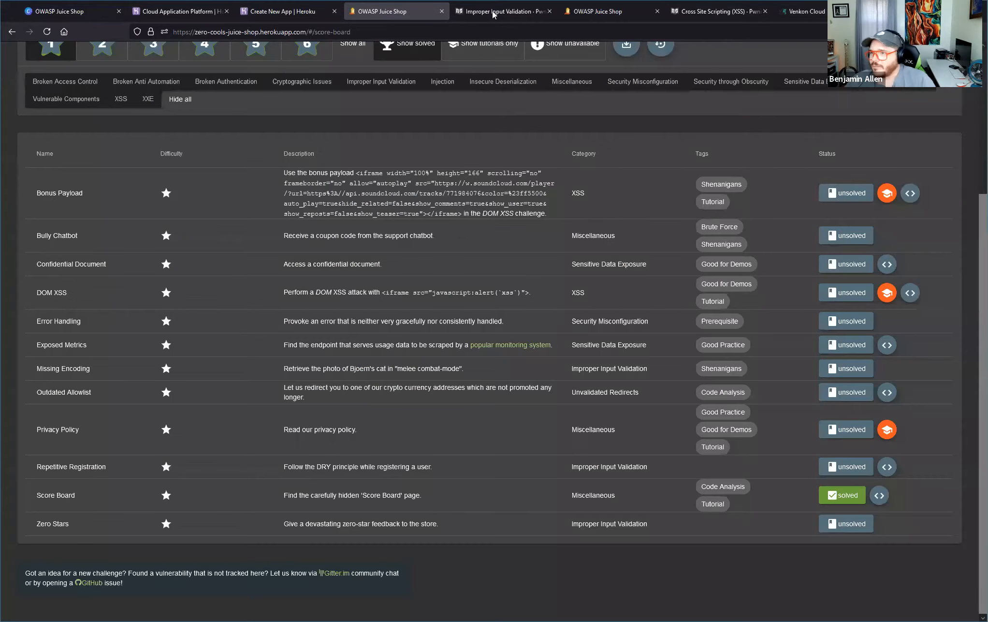
pyautogui.click(488, 12)
pyautogui.click(584, 12)
pyautogui.click(455, 32)
pyautogui.click(455, 32)
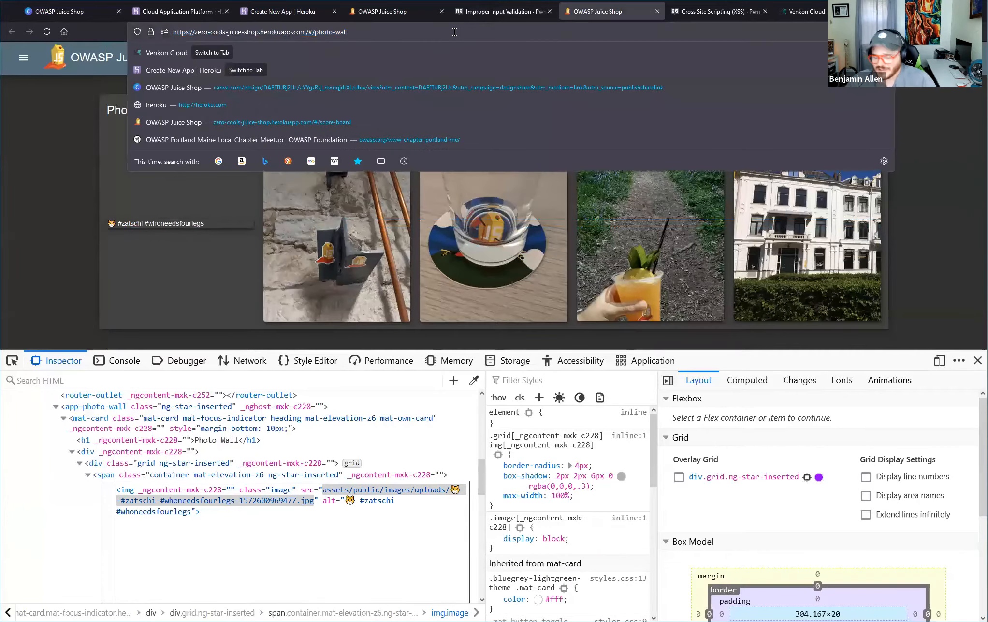
pyautogui.press('BackSpace')
pyautogui.press('BackSpace')
pyautogui.press('BackSpace')
pyautogui.press('BackSpace')
pyautogui.press('BackSpace')
pyautogui.press('BackSpace')
pyautogui.press('BackSpace')
pyautogui.press('BackSpace')
pyautogui.press('BackSpace')
pyautogui.press('BackSpace')
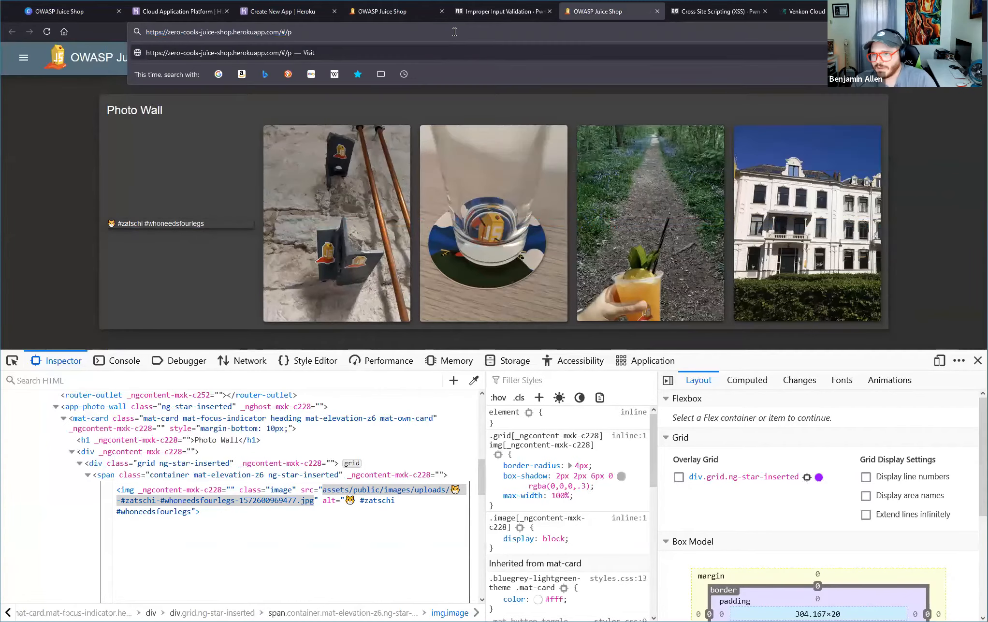
pyautogui.hotkey('ctrl', 'v')
pyautogui.press('Return')
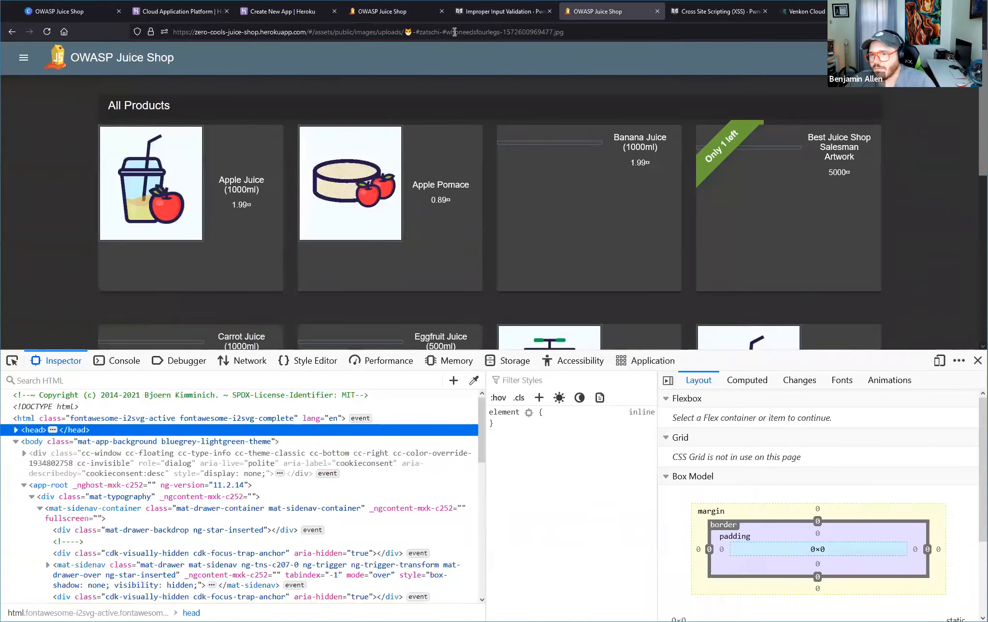
pyautogui.hotkey('alt', 'Left')
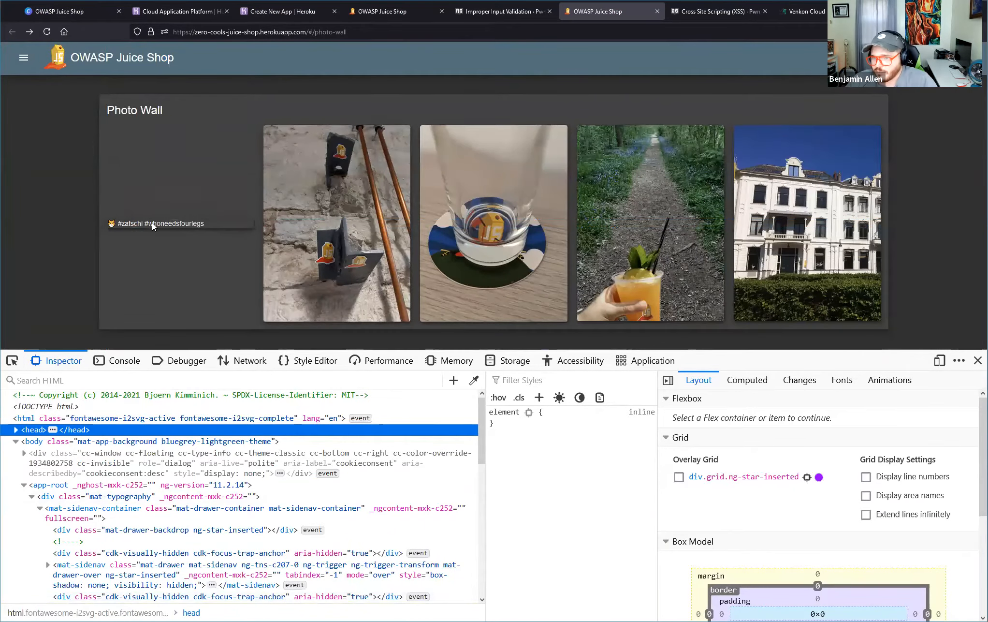
# Open the #zatschi entry's tweet link, return to the Photo Wall, and examine the cat emoji and first # in the entry's caption.
pyautogui.moveTo(156, 220)
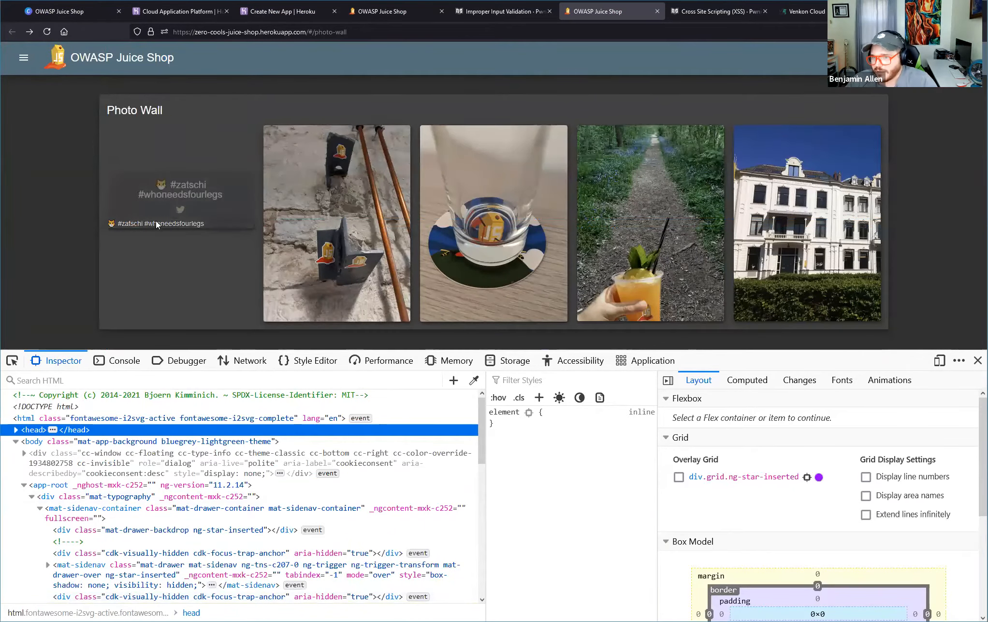
pyautogui.click(179, 213)
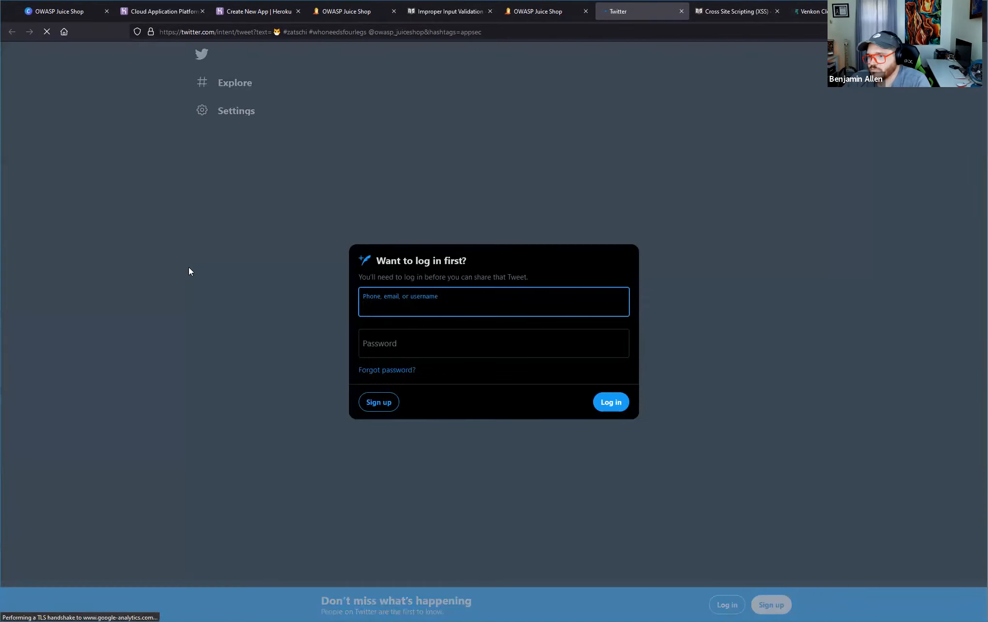
pyautogui.click(455, 134)
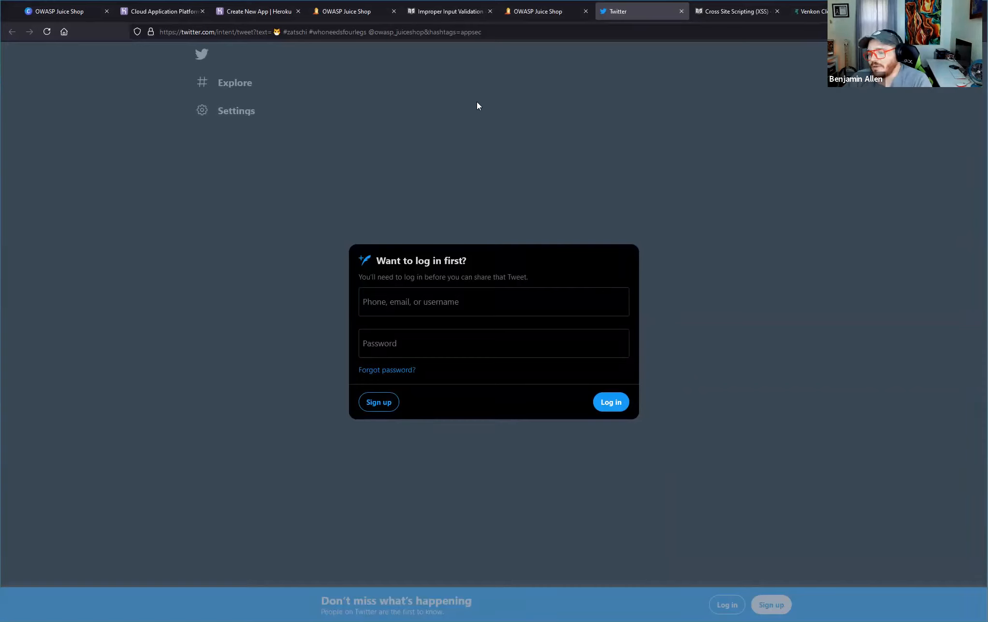
pyautogui.click(529, 12)
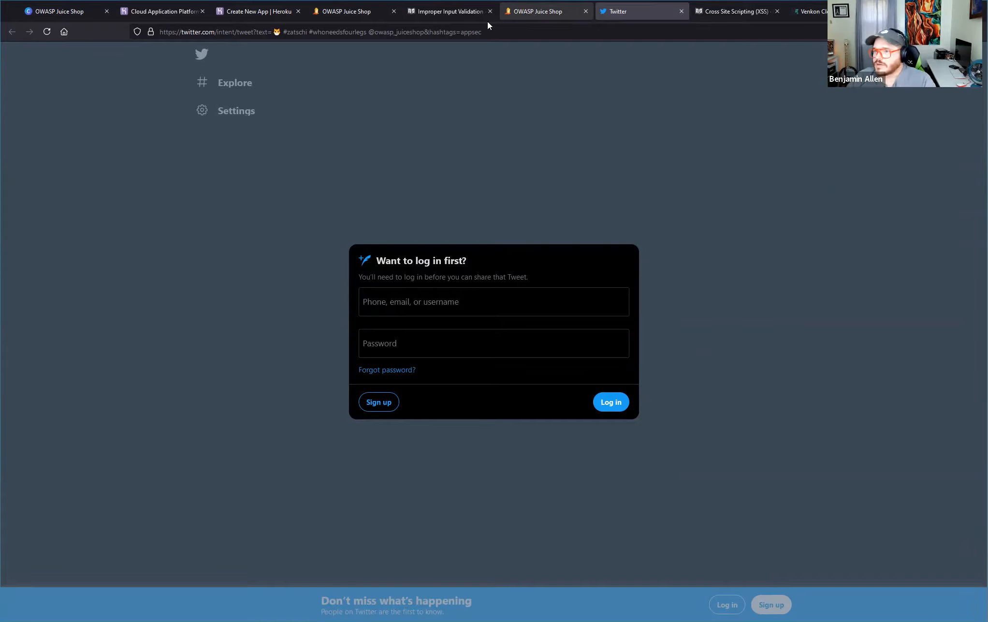
pyautogui.moveTo(140, 226)
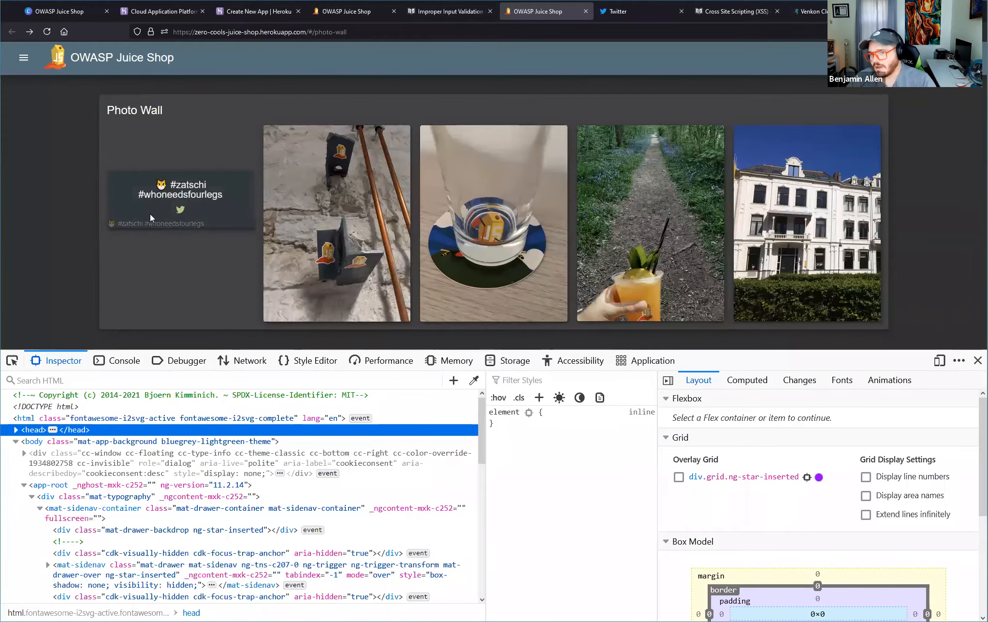
pyautogui.moveTo(149, 184)
pyautogui.mouseDown()
pyautogui.moveTo(183, 192)
pyautogui.moveTo(162, 187)
pyautogui.mouseUp()
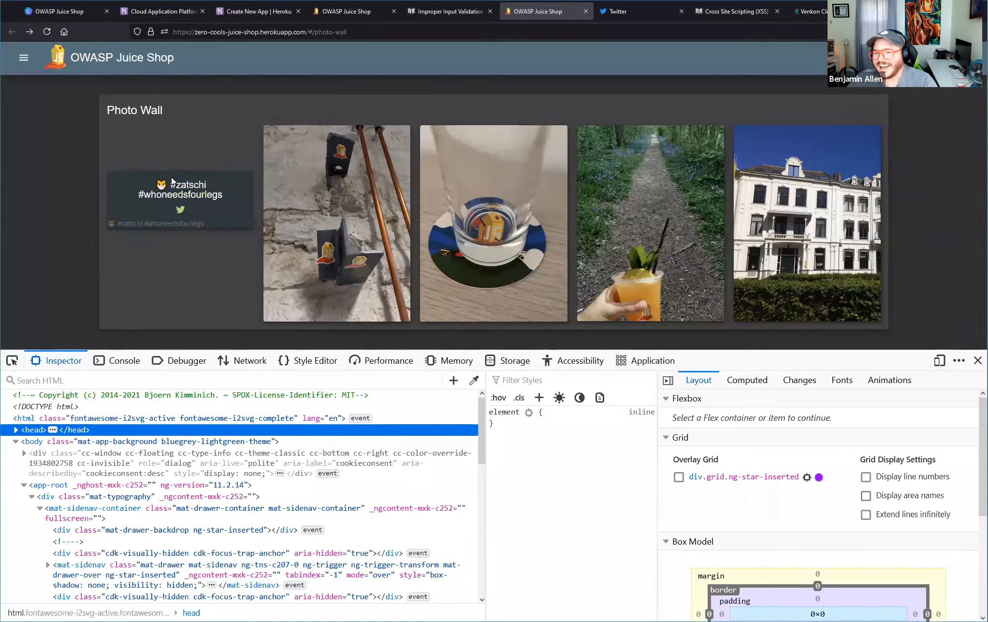
pyautogui.moveTo(175, 188); pyautogui.dragTo(168, 187)
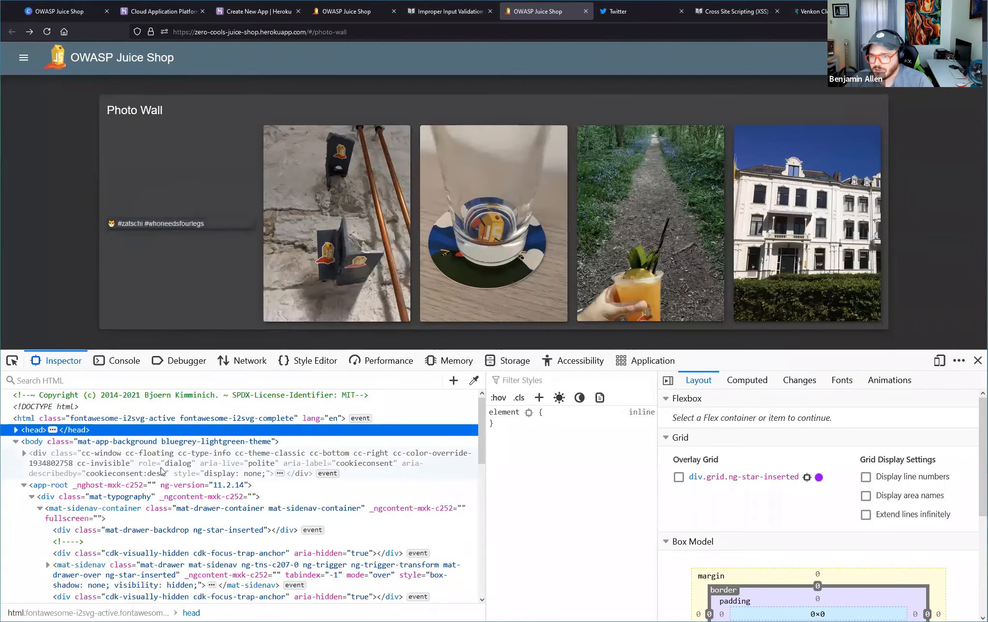
# Look through the page's HTML tree for the Photo Wall markup and expand the app-photo-wall element and its mat-card.
pyautogui.scroll(-4, 162, 471)
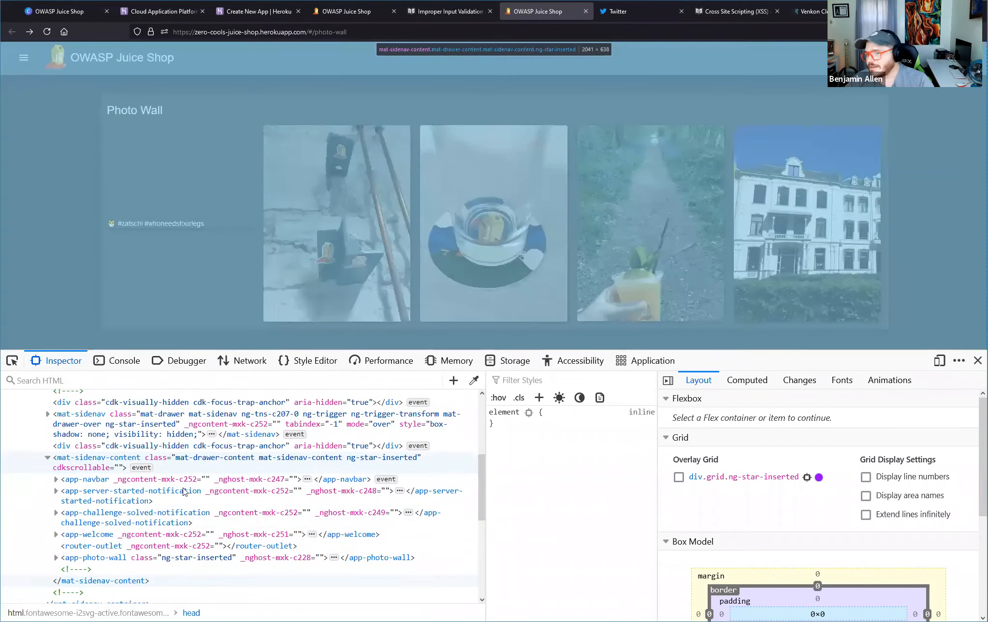
pyautogui.scroll(-2, 218, 491)
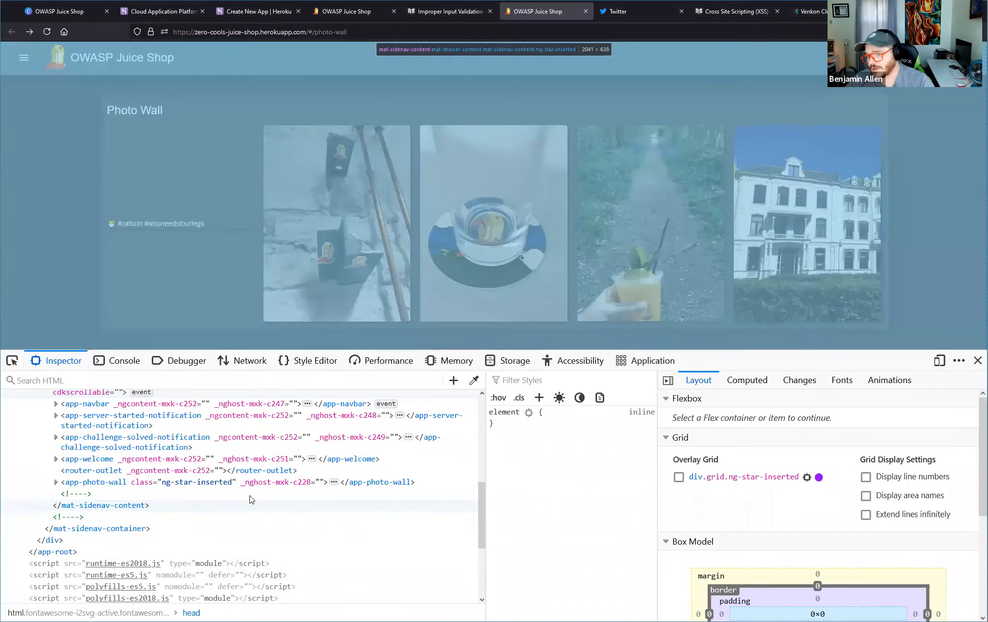
pyautogui.scroll(-3, 252, 522)
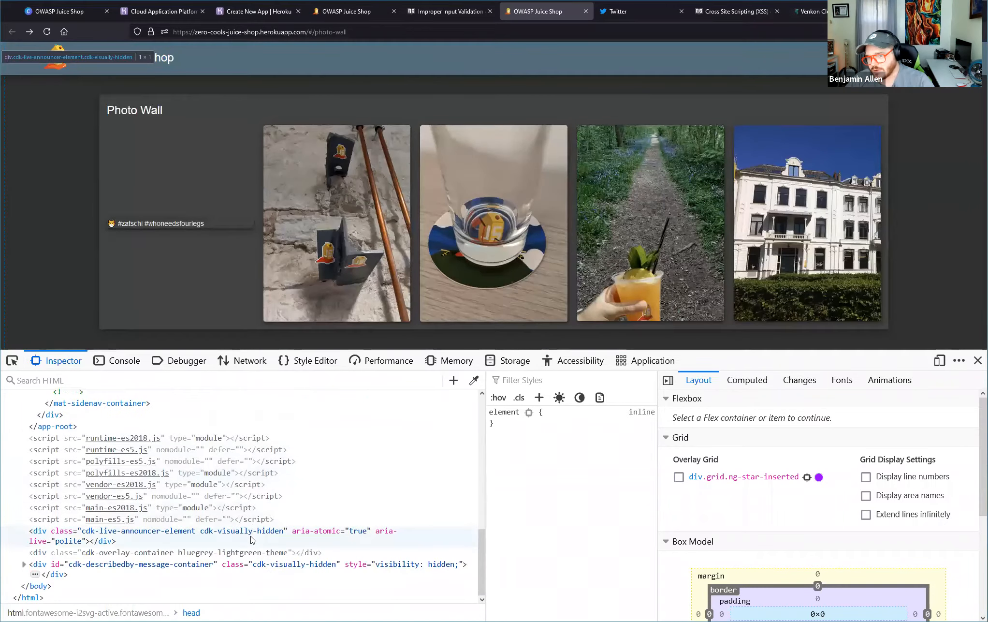
pyautogui.scroll(8, 227, 459)
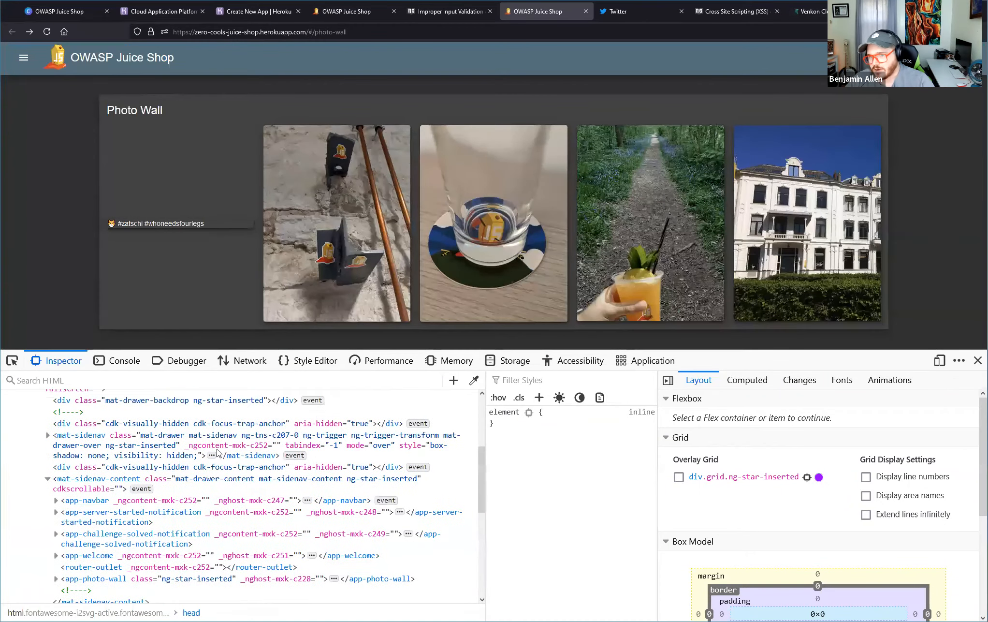
pyautogui.scroll(2, 226, 410)
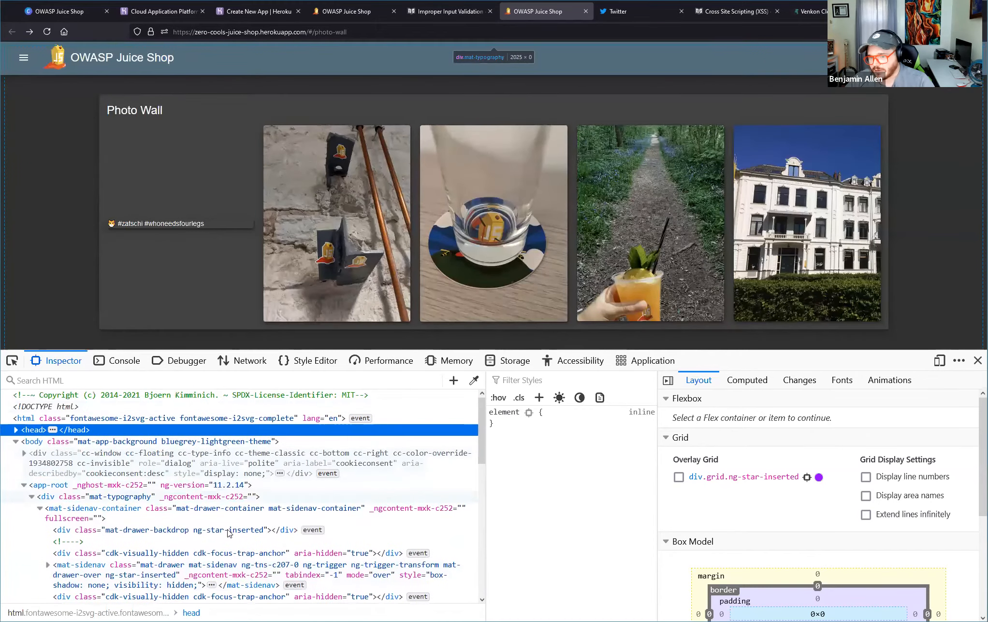
pyautogui.scroll(-2, 251, 578)
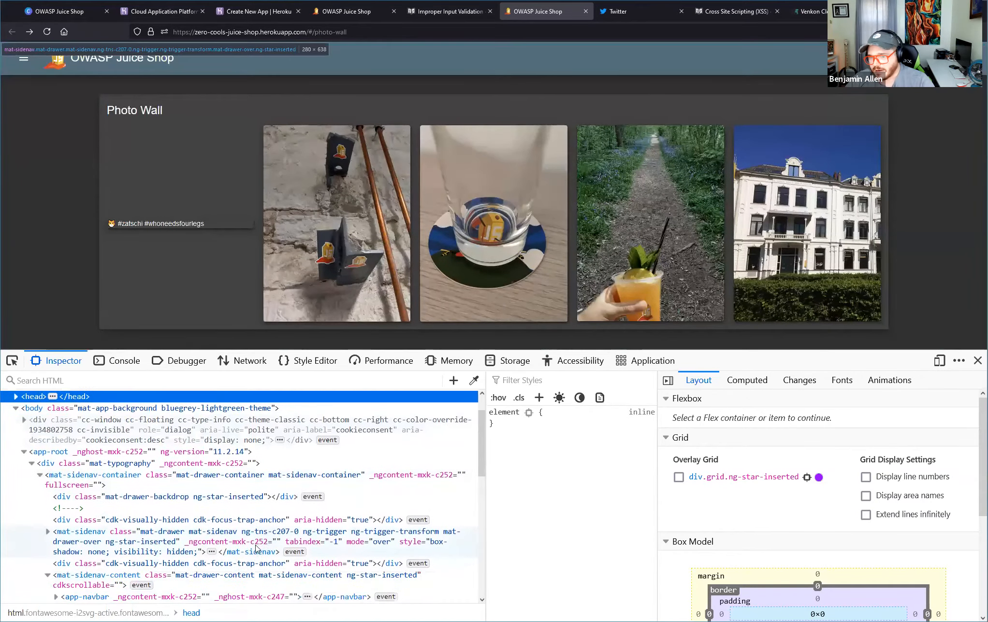
pyautogui.scroll(-2, 245, 576)
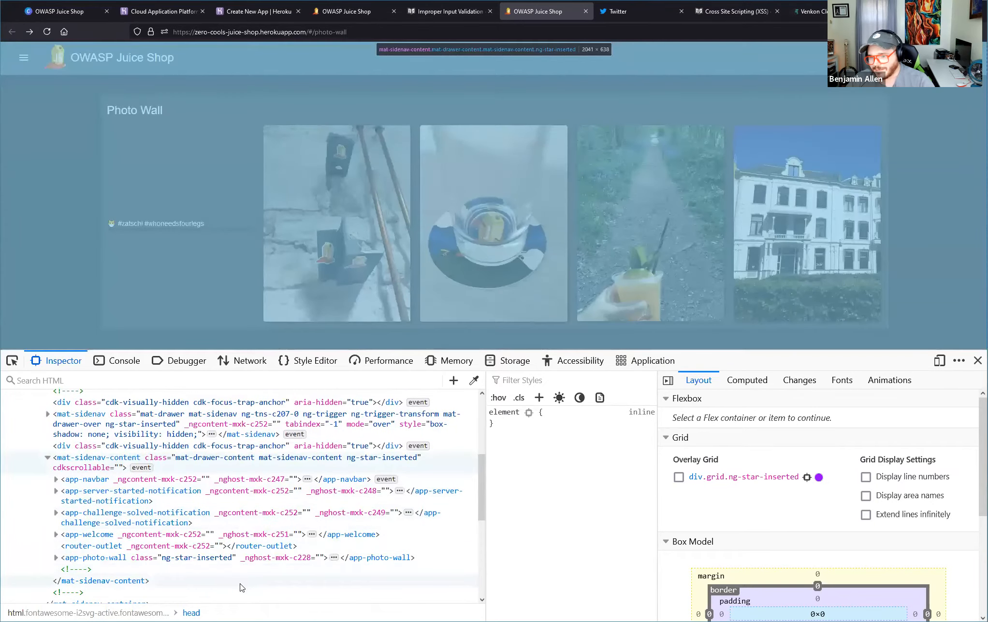
pyautogui.scroll(-4, 242, 587)
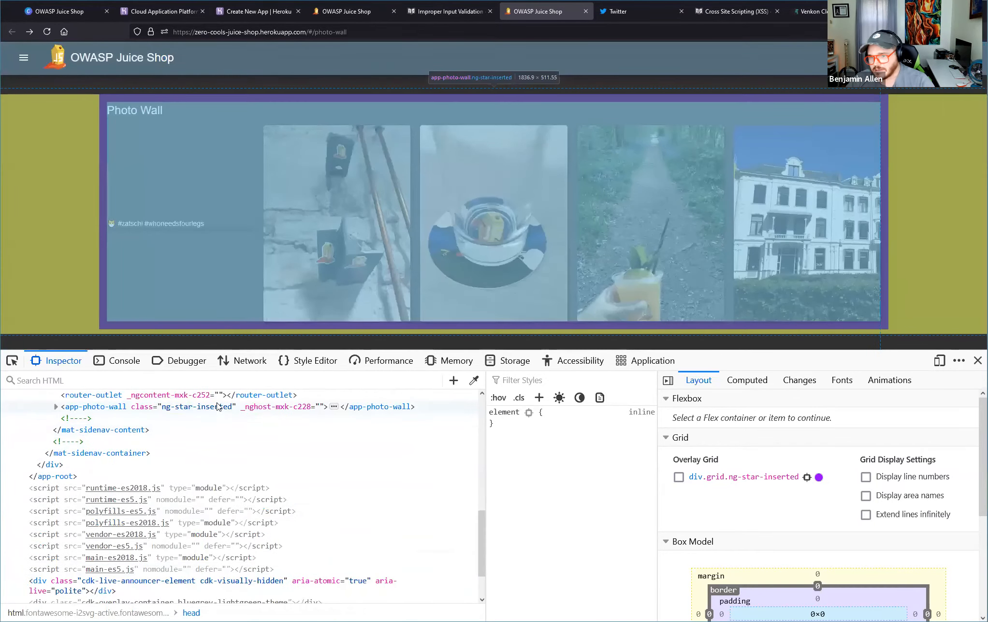
pyautogui.click(218, 406)
pyautogui.click(56, 406)
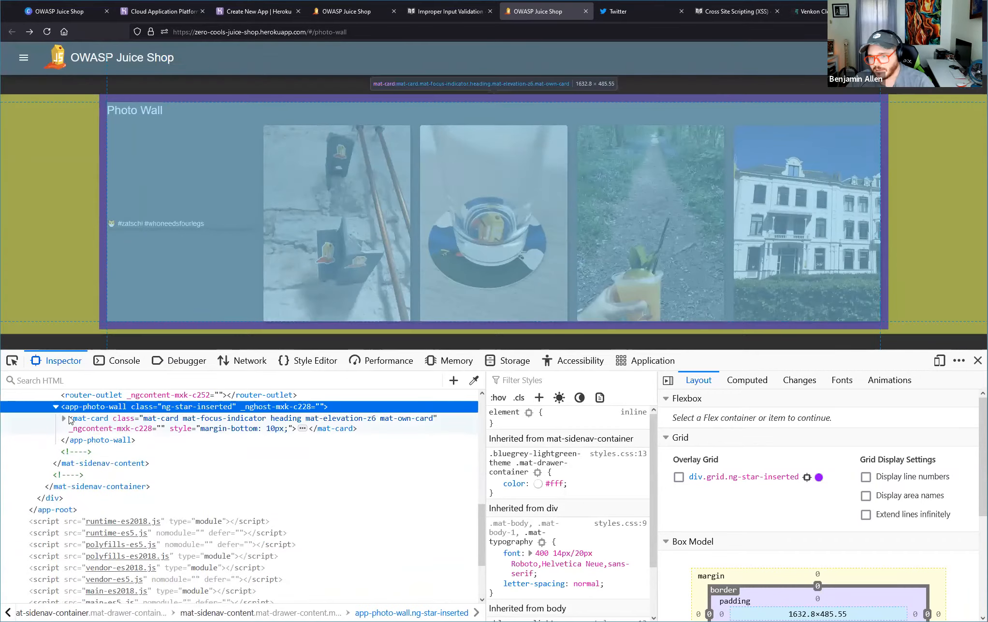
pyautogui.click(64, 418)
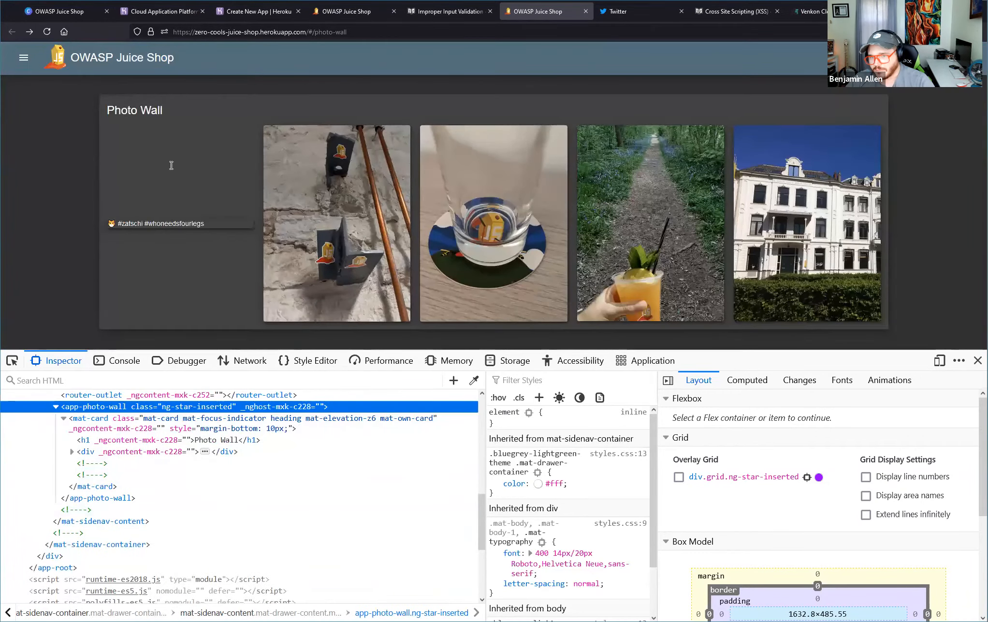
# Inspect the #zatschi entry, open its img element for HTML editing, and copy the # before zatschi in the src path.
pyautogui.rightClick(172, 225)
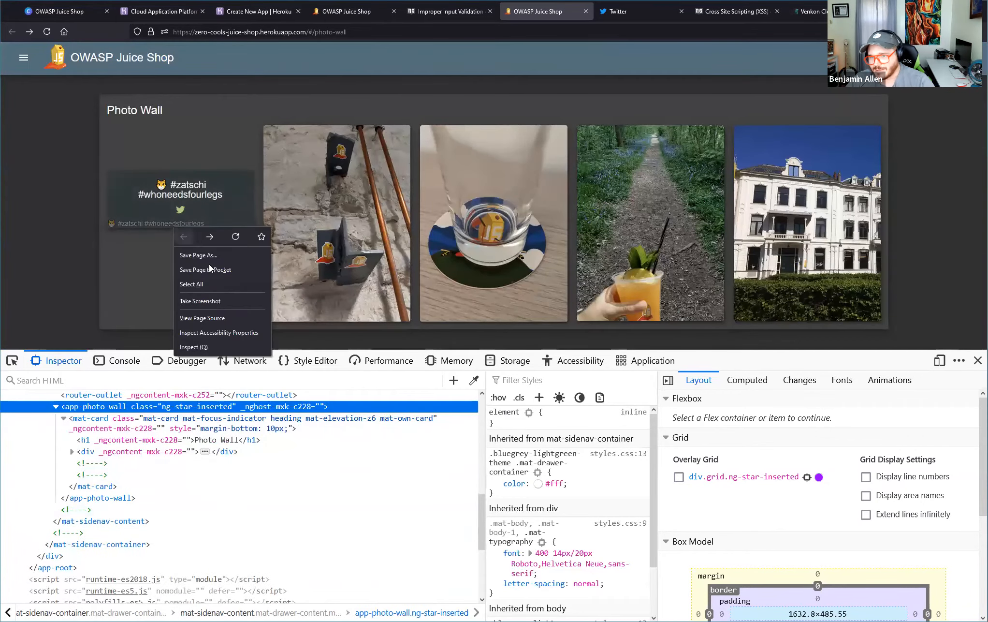
pyautogui.click(224, 349)
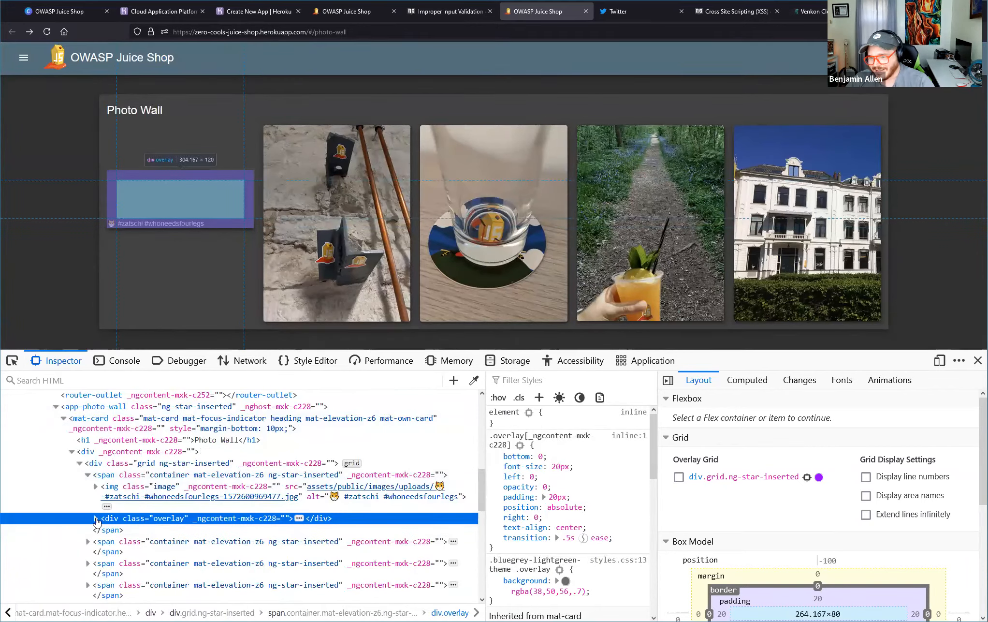
pyautogui.rightClick(316, 488)
pyautogui.click(383, 216)
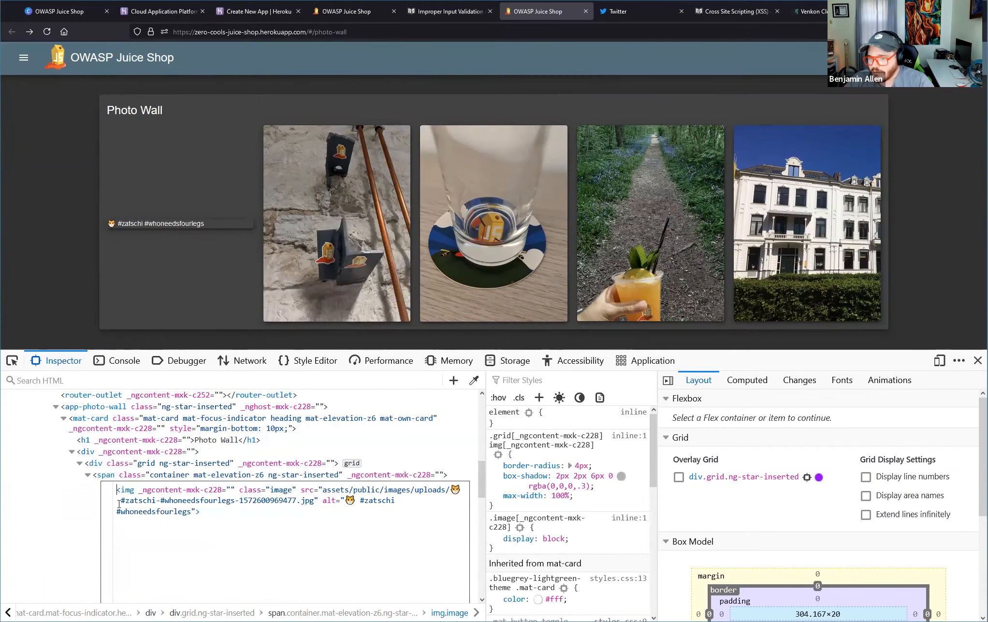
pyautogui.moveTo(121, 501); pyautogui.dragTo(124, 502)
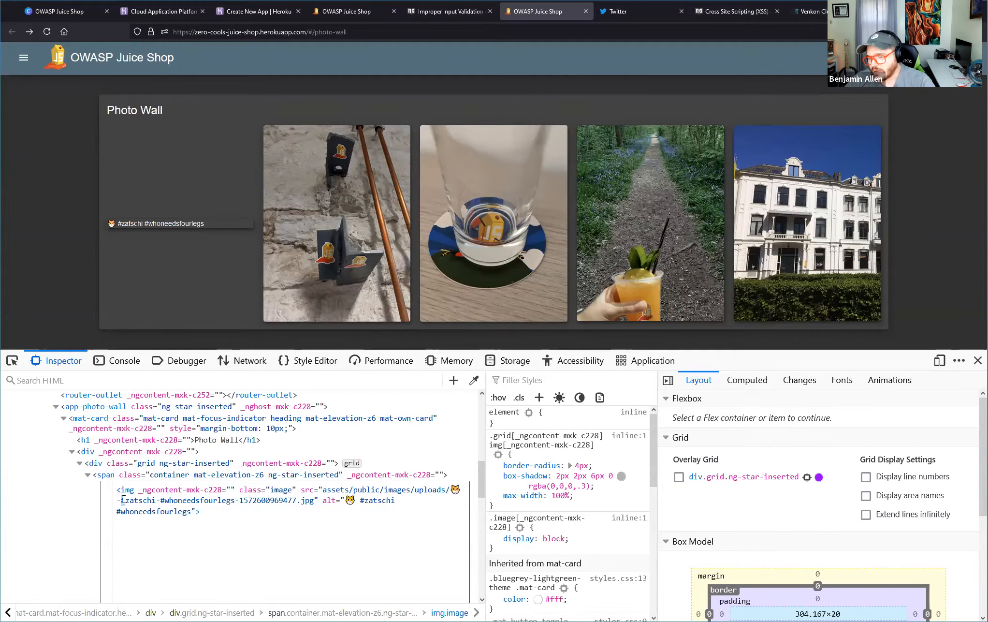
pyautogui.rightClick(123, 500)
pyautogui.click(148, 540)
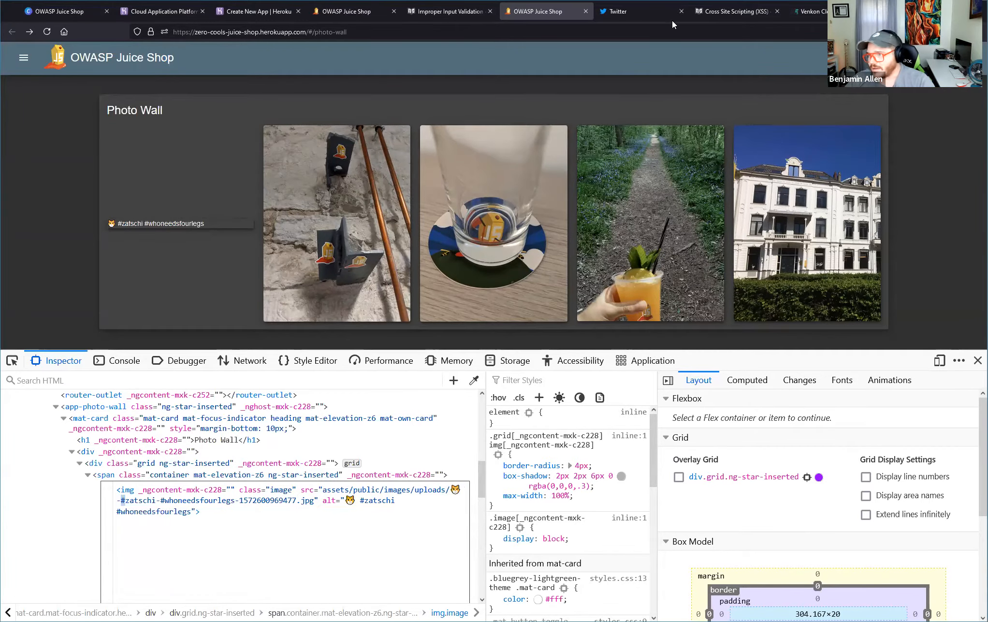
# In the Twitter tab, search the web for "URL encoding cheat sheet #" and open the URL Encoded Characters page on cheat-sheets.org.
pyautogui.click(671, 20)
pyautogui.click(607, 29)
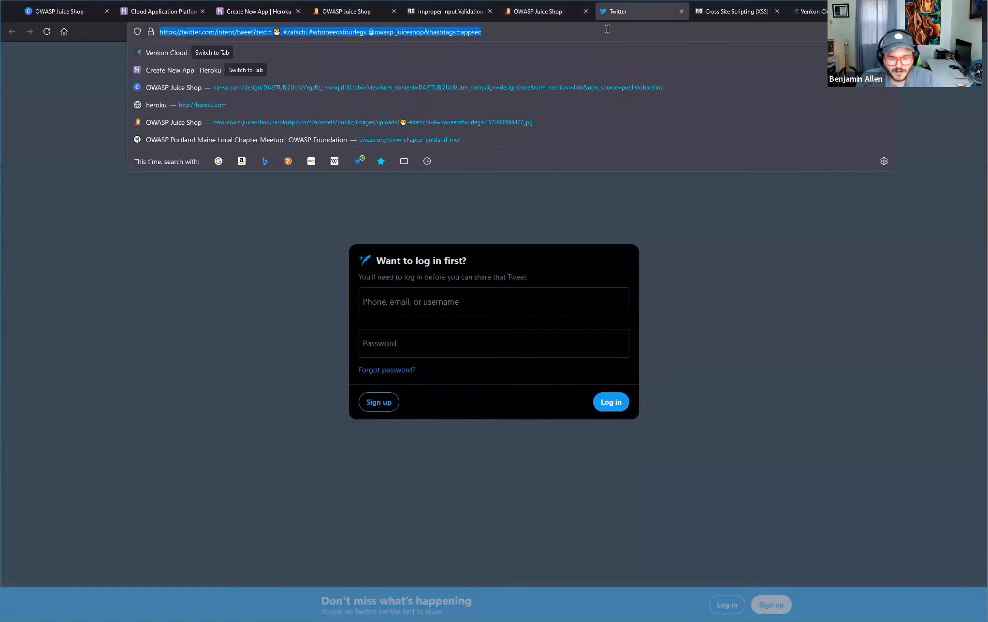
pyautogui.write('URL encoding ')
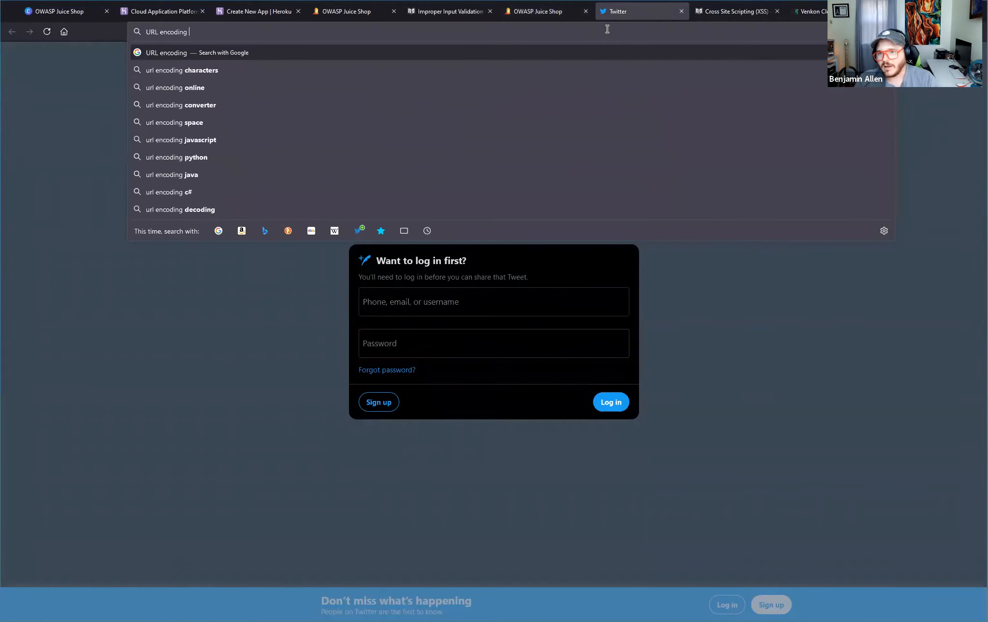
pyautogui.write('che')
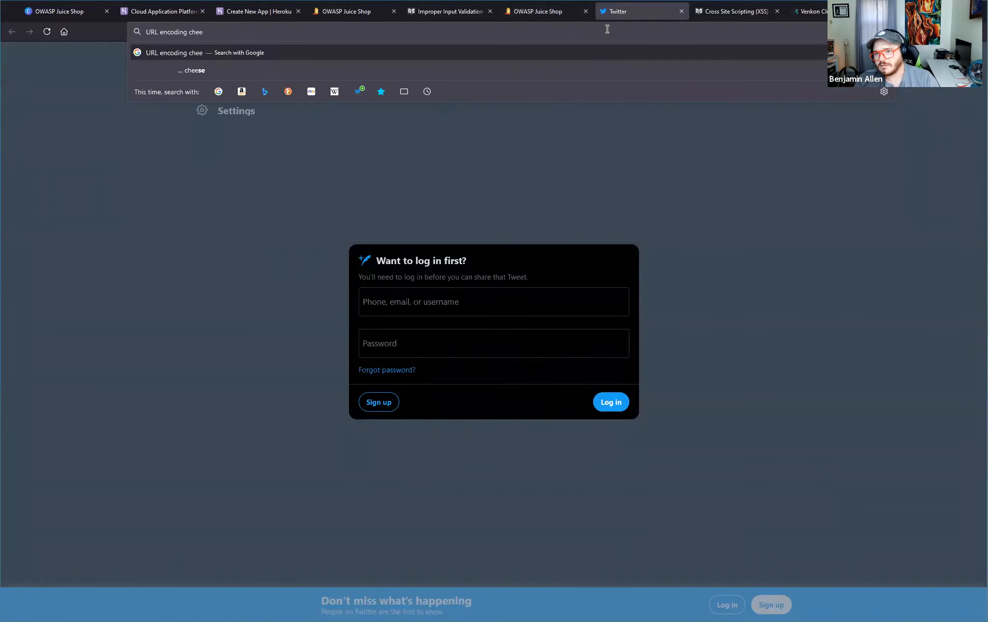
pyautogui.write('at sheet')
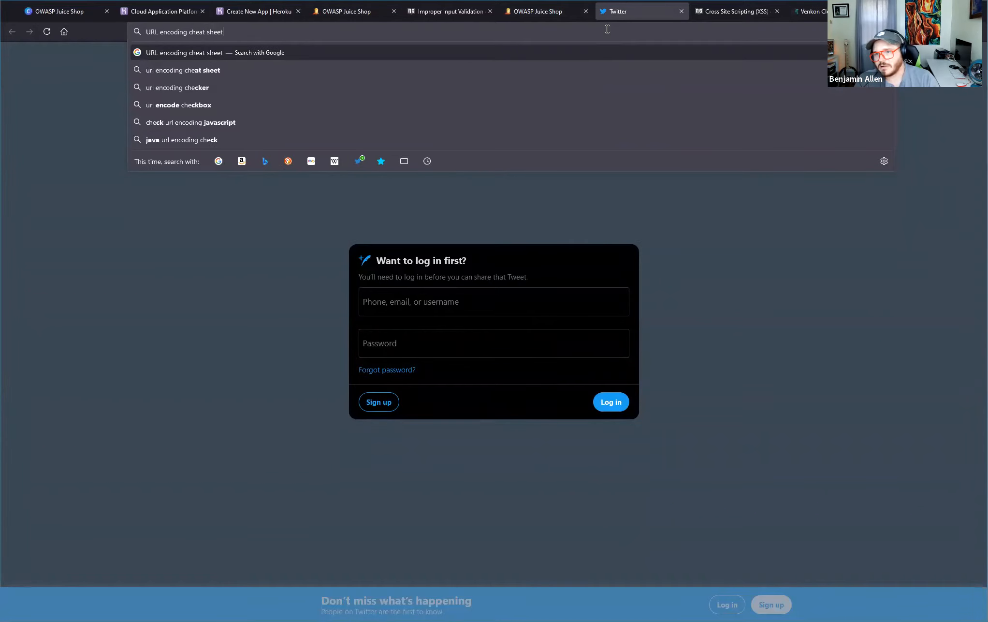
pyautogui.write(' #')
pyautogui.press('Return')
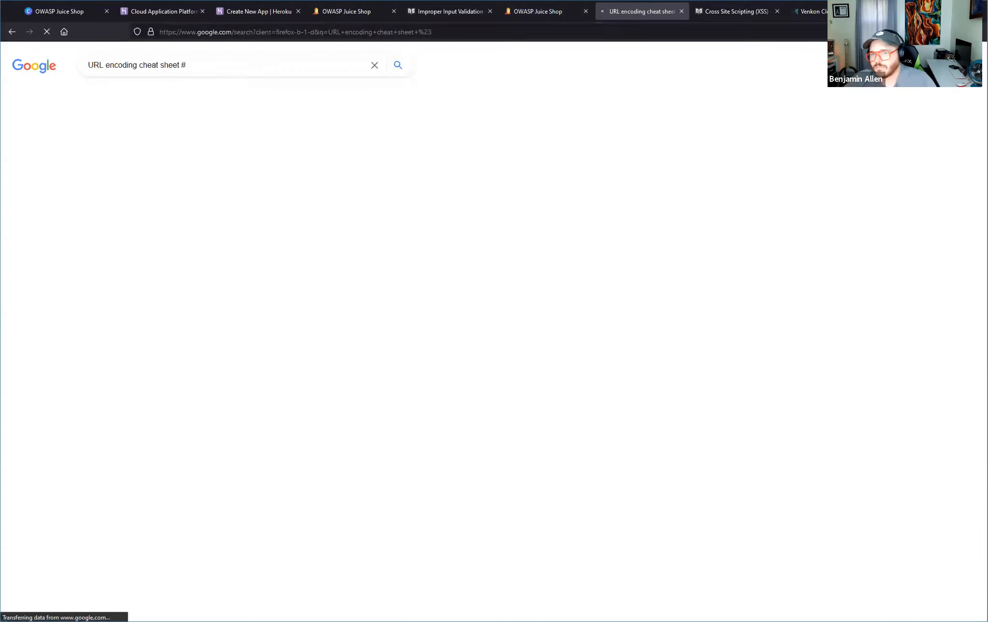
pyautogui.click(210, 148)
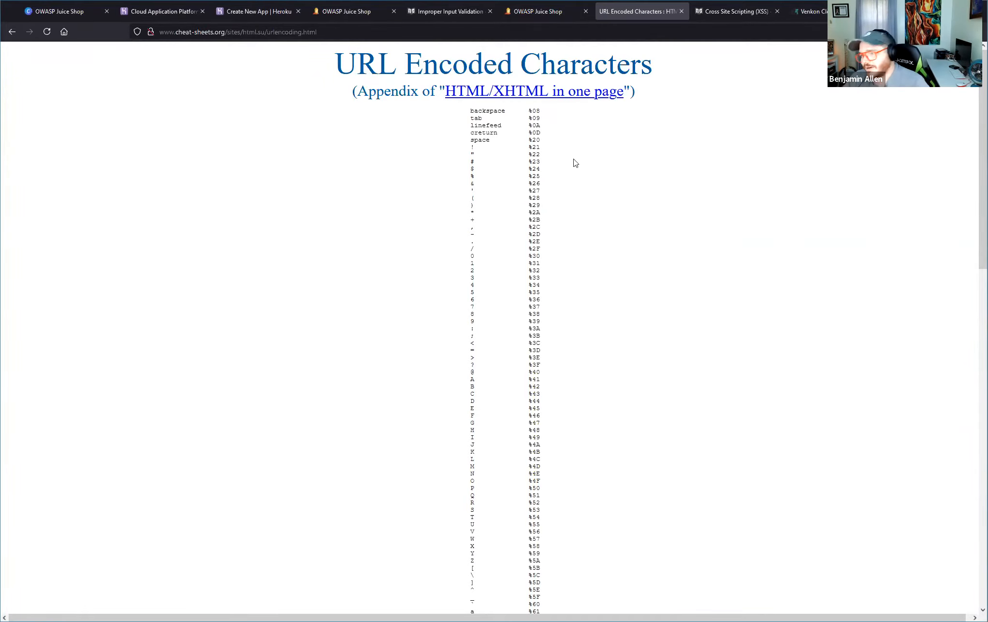
# Copy the URL code %23 for the # character from the encoding table.
pyautogui.moveTo(526, 168); pyautogui.dragTo(542, 173)
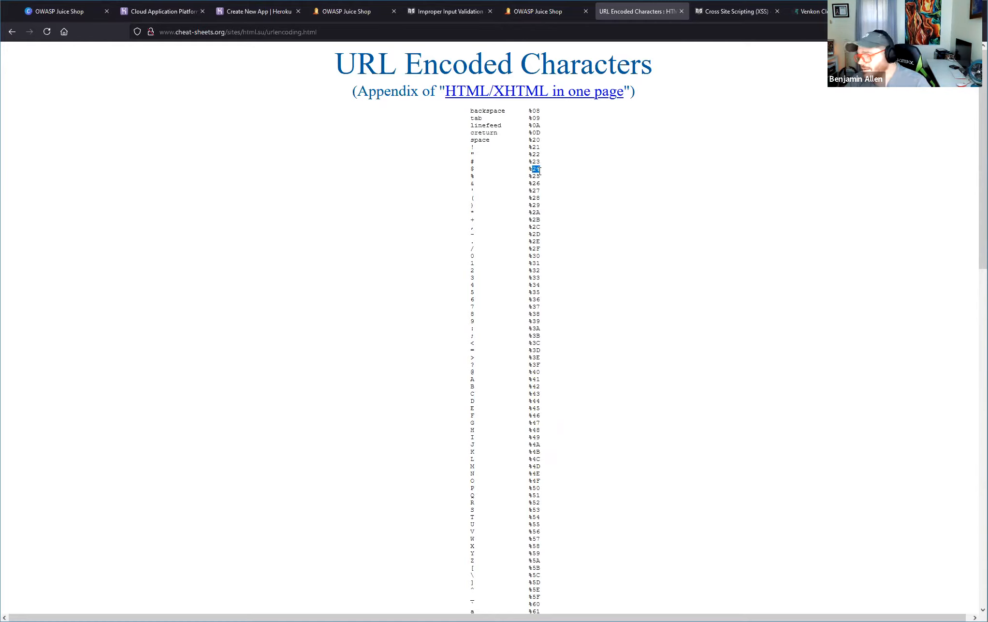
pyautogui.moveTo(532, 154); pyautogui.dragTo(541, 167)
pyautogui.click(532, 165)
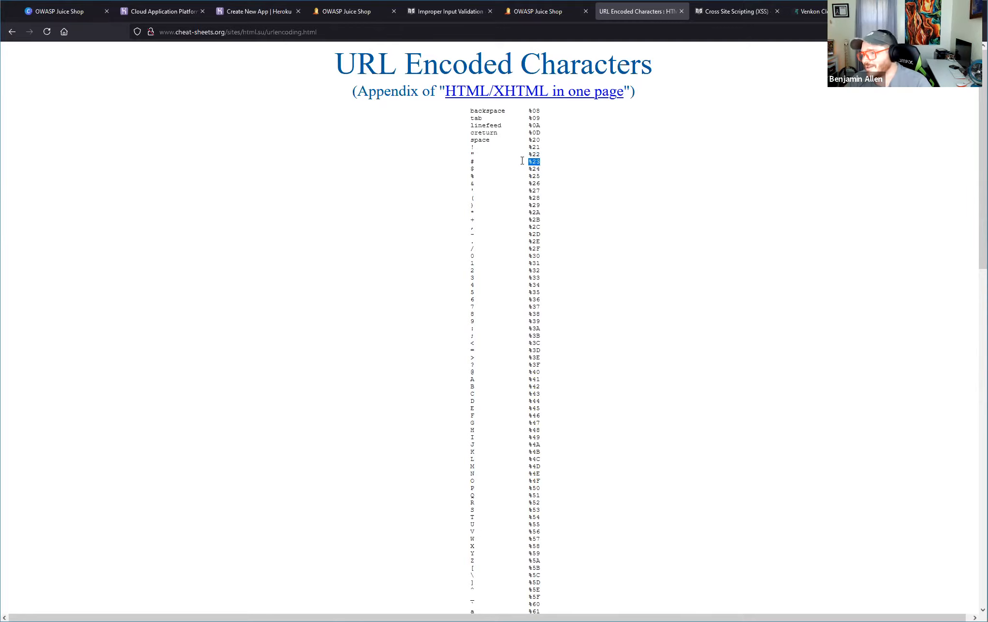
pyautogui.rightClick(536, 162)
pyautogui.click(583, 178)
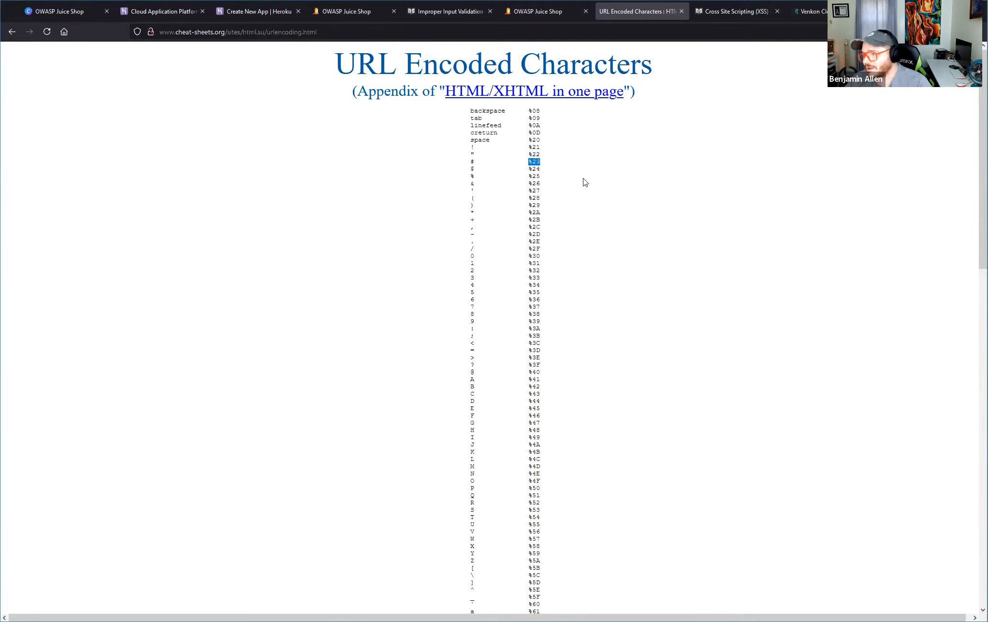
# Back on the Photo Wall, replace both # characters in the first image's src path with %23 and apply the HTML edit.
pyautogui.click(538, 14)
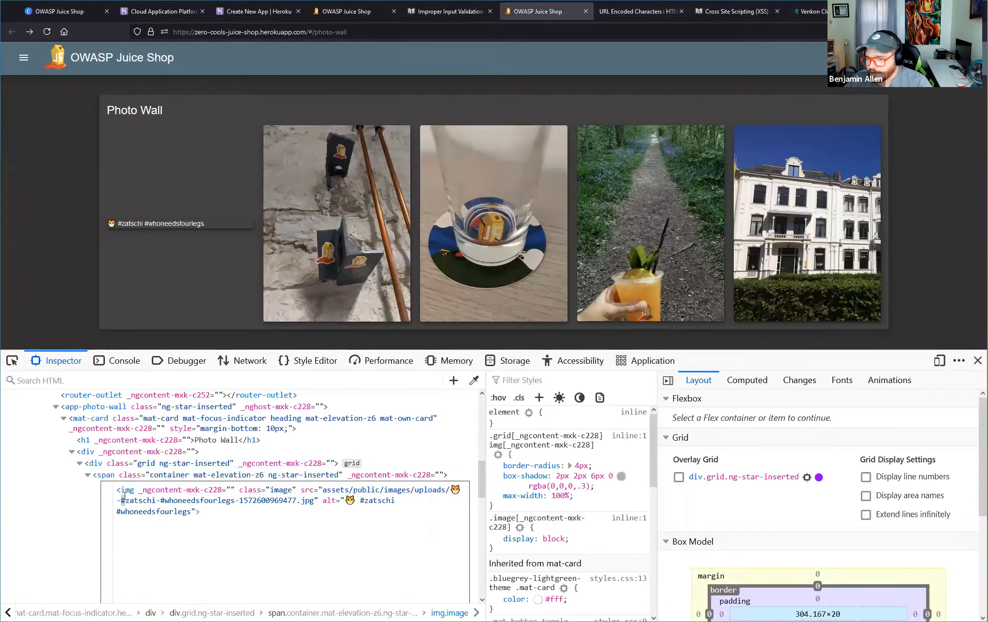
pyautogui.press('BackSpace')
pyautogui.write('%23')
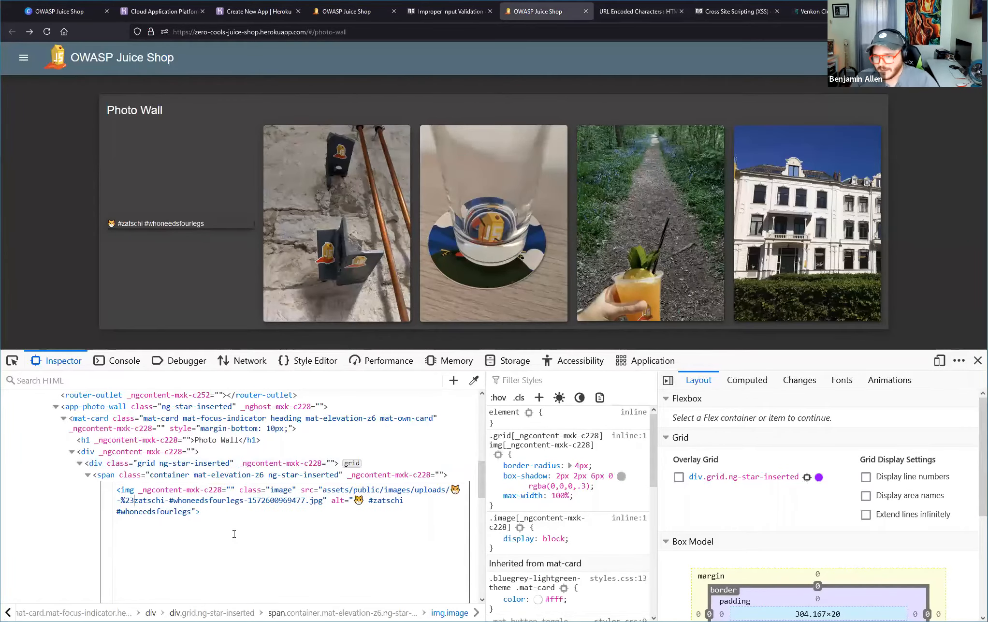
pyautogui.click(173, 501)
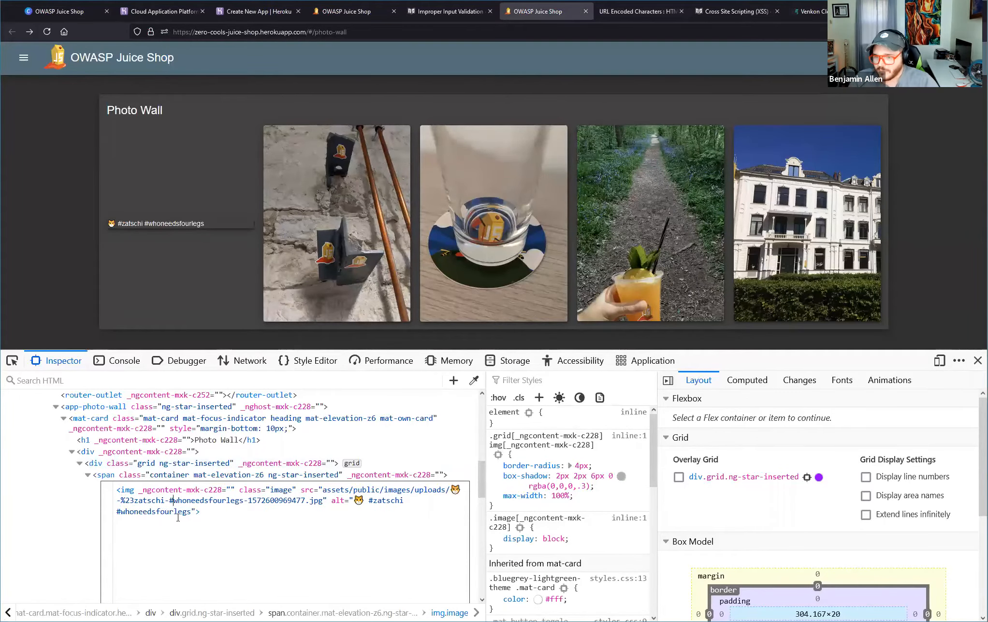
pyautogui.press('BackSpace')
pyautogui.write('%23')
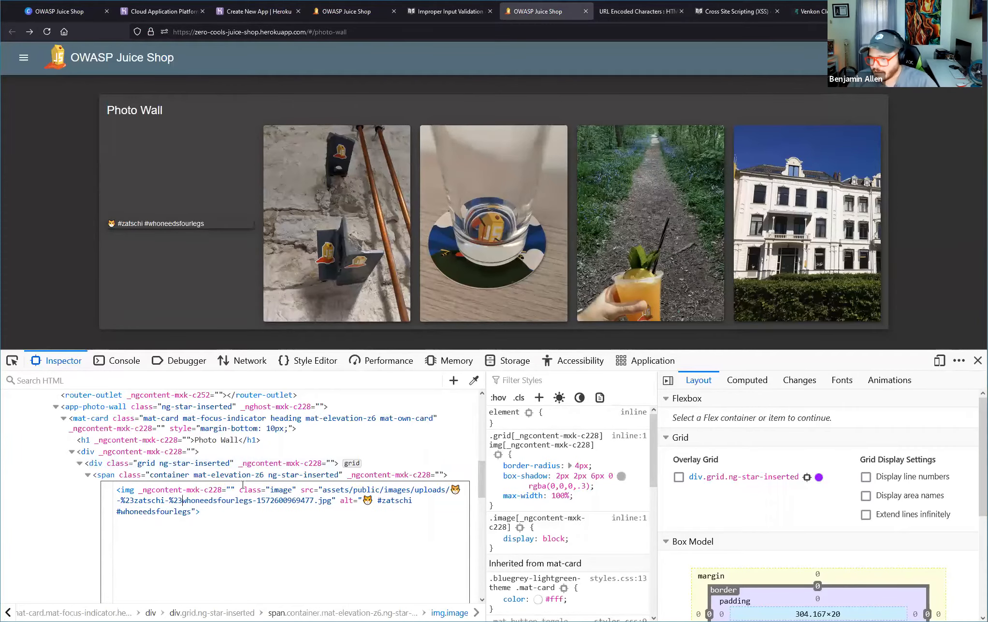
pyautogui.click(315, 512)
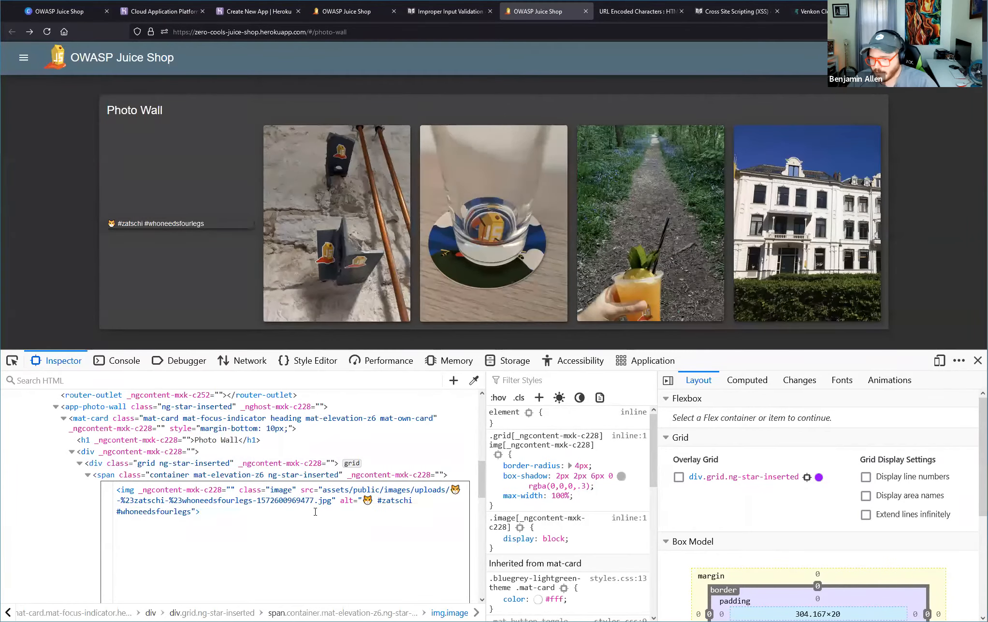
pyautogui.hotkey('shift', 'Return')
pyautogui.click(57, 511)
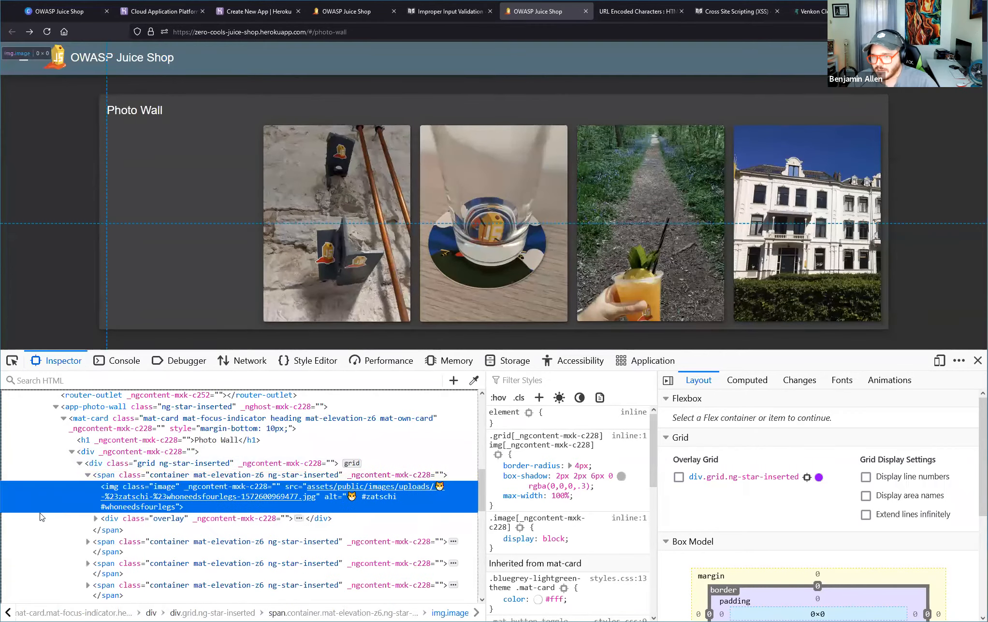
# Close the developer tools and highlight the text of the green notification above the Photo Wall.
pyautogui.scroll(-1, 377, 252)
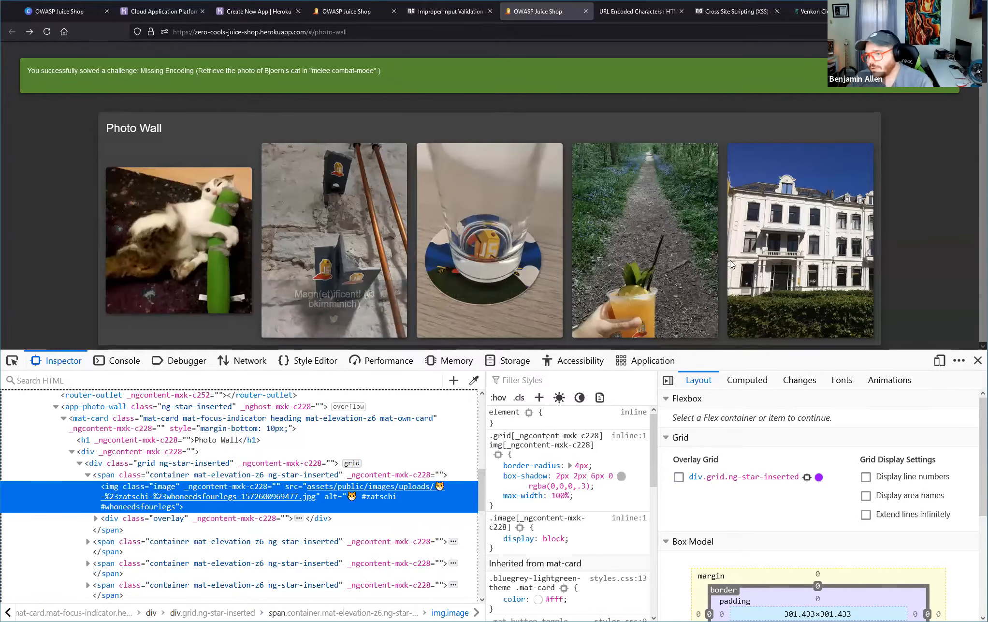
pyautogui.press('F12')
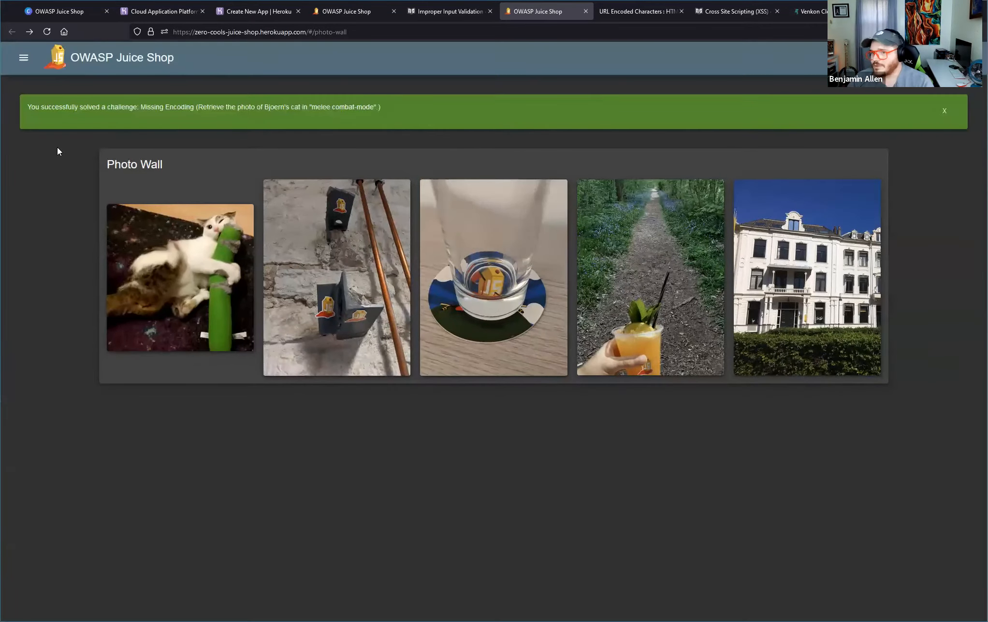
pyautogui.moveTo(32, 104); pyautogui.dragTo(353, 101)
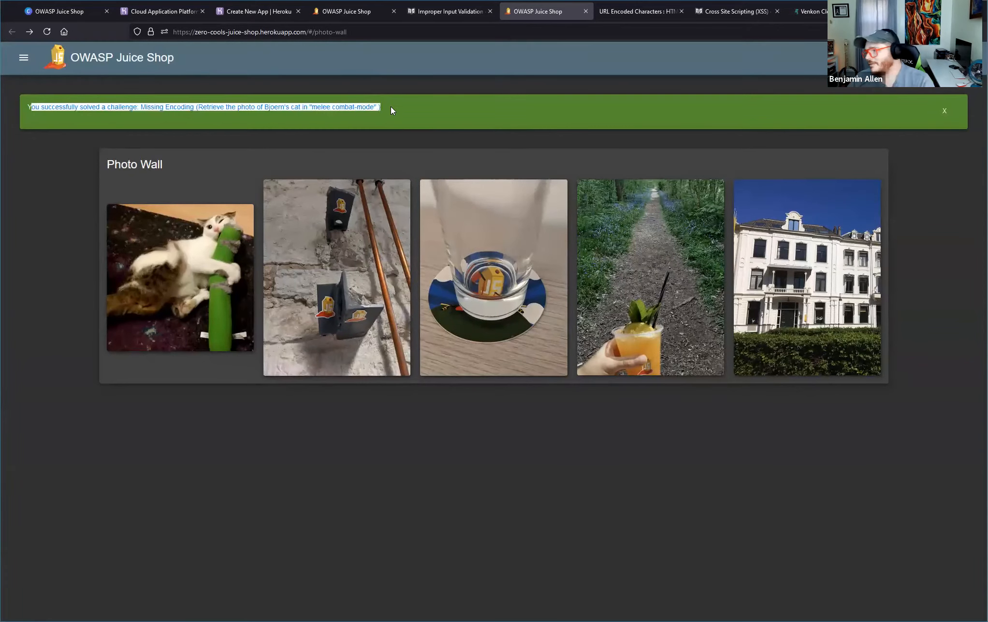
# Open the Juice Shop's Score Board.
pyautogui.click(23, 58)
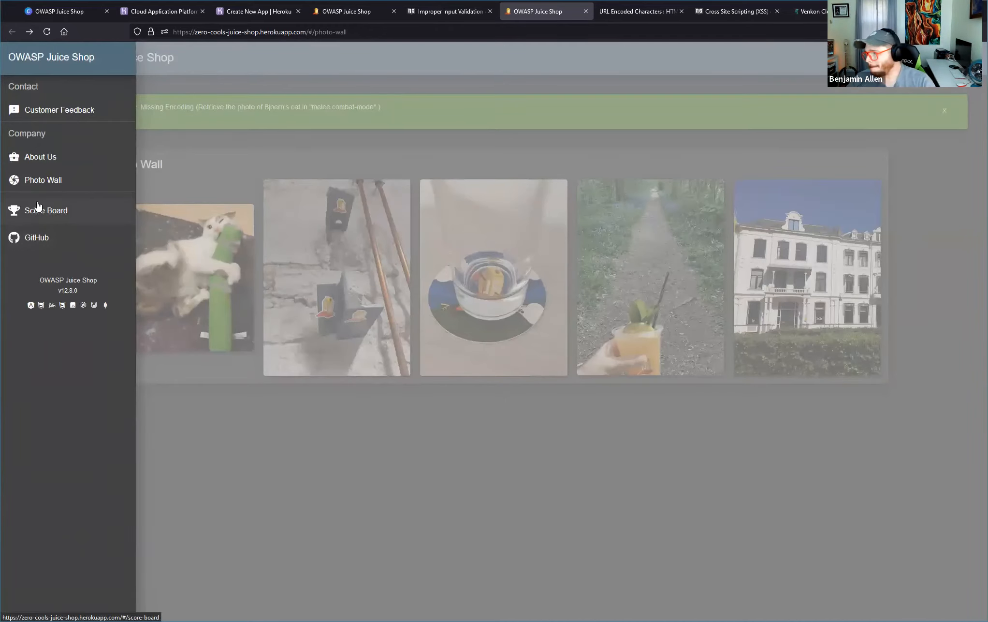
pyautogui.click(65, 212)
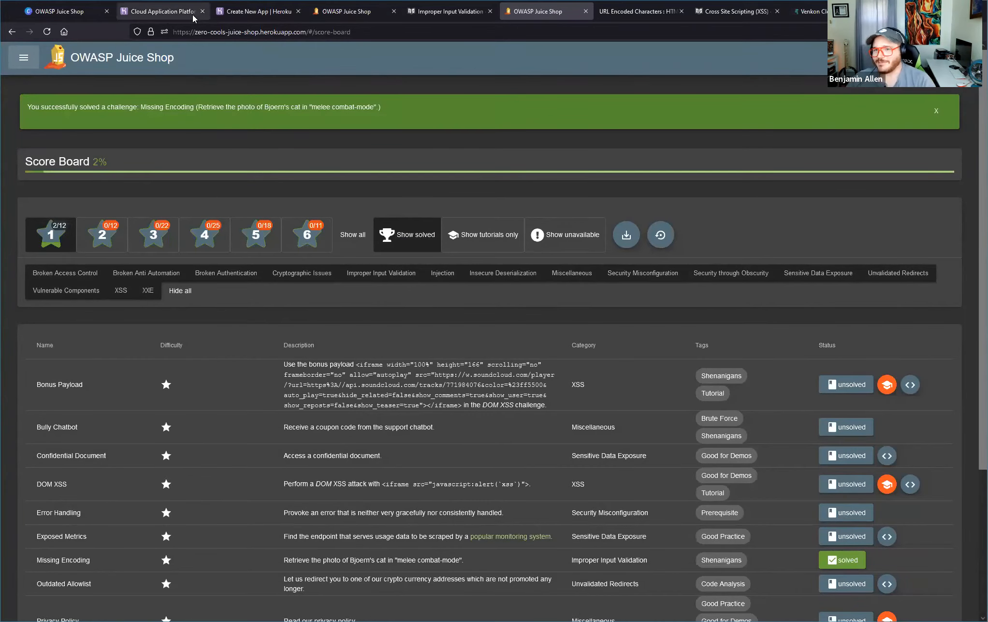
# Go back to the Canva presentation and advance it to the Hacktivity 3 slide about abusing the chatbot.
pyautogui.click(346, 17)
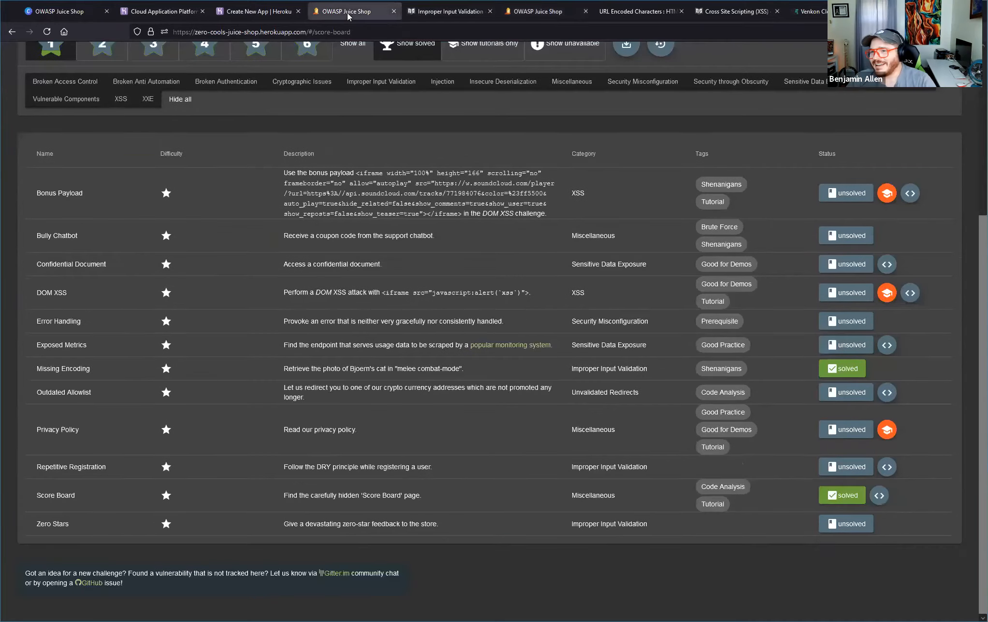
pyautogui.click(441, 14)
pyautogui.click(265, 11)
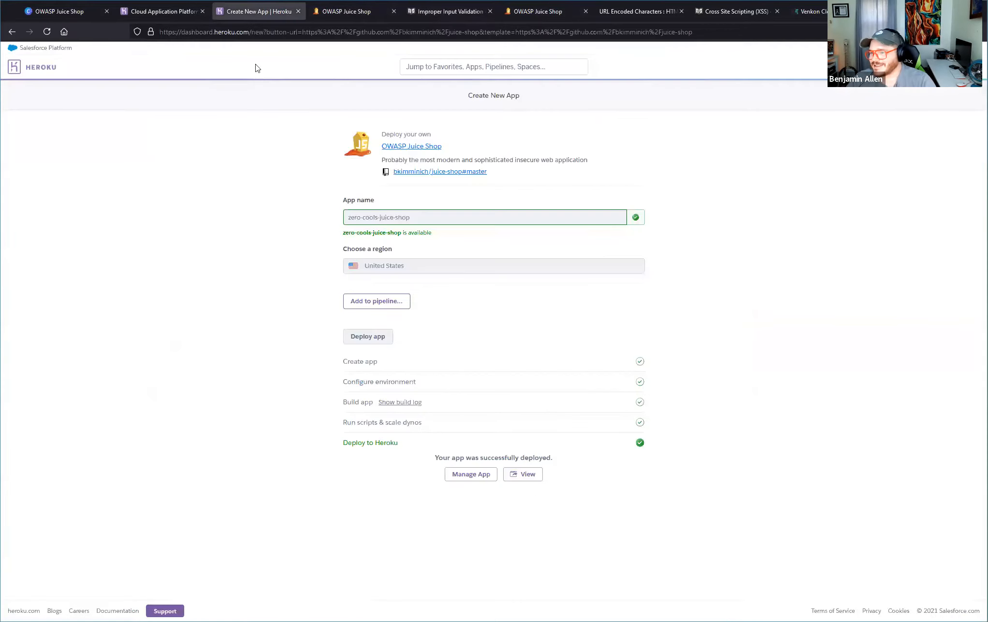
pyautogui.click(148, 8)
pyautogui.hotkey('ctrl', 'pageup')
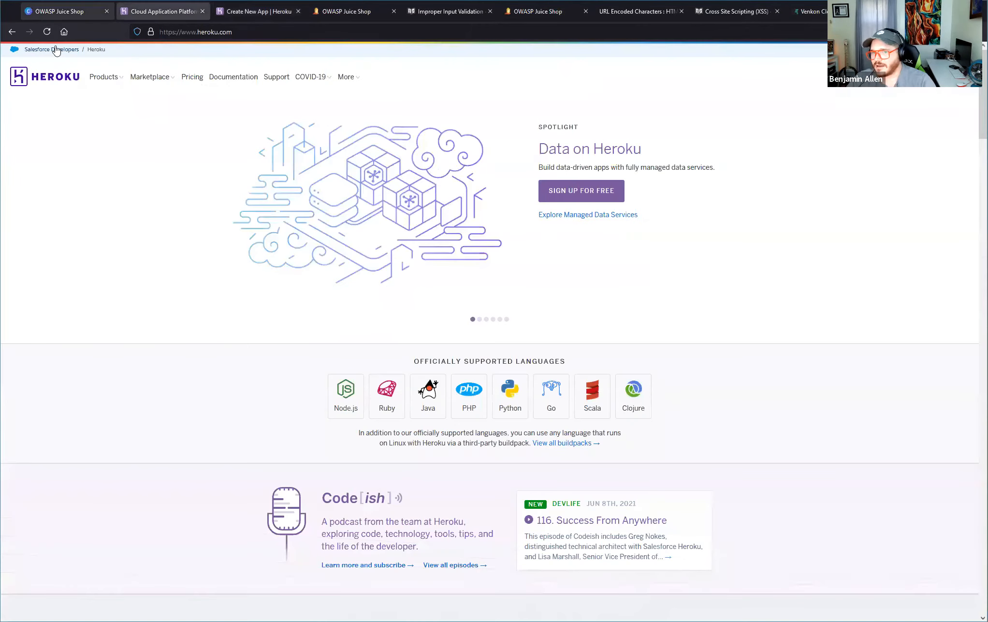
pyautogui.press('Right')
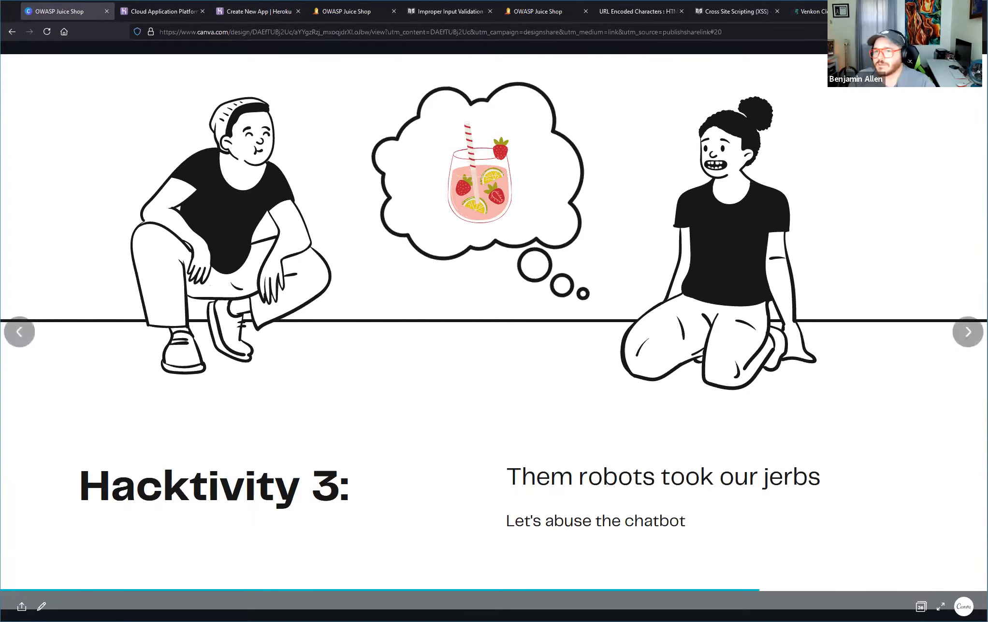
# On the Score Board, examine the Bully Chatbot challenge's name, description and Brute Force tag.
pyautogui.click(364, 13)
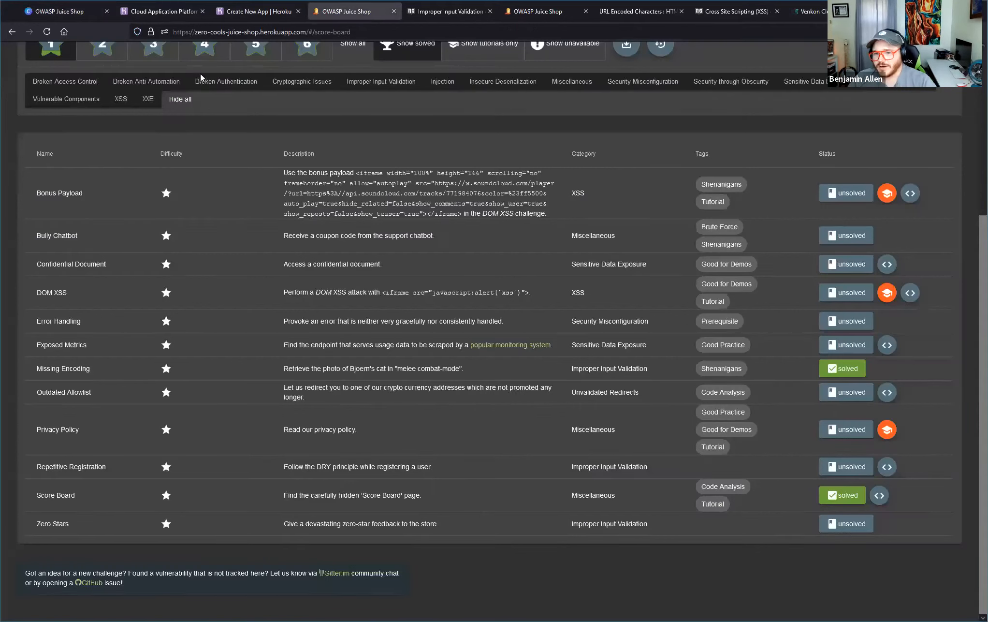
pyautogui.moveTo(51, 239); pyautogui.dragTo(101, 523)
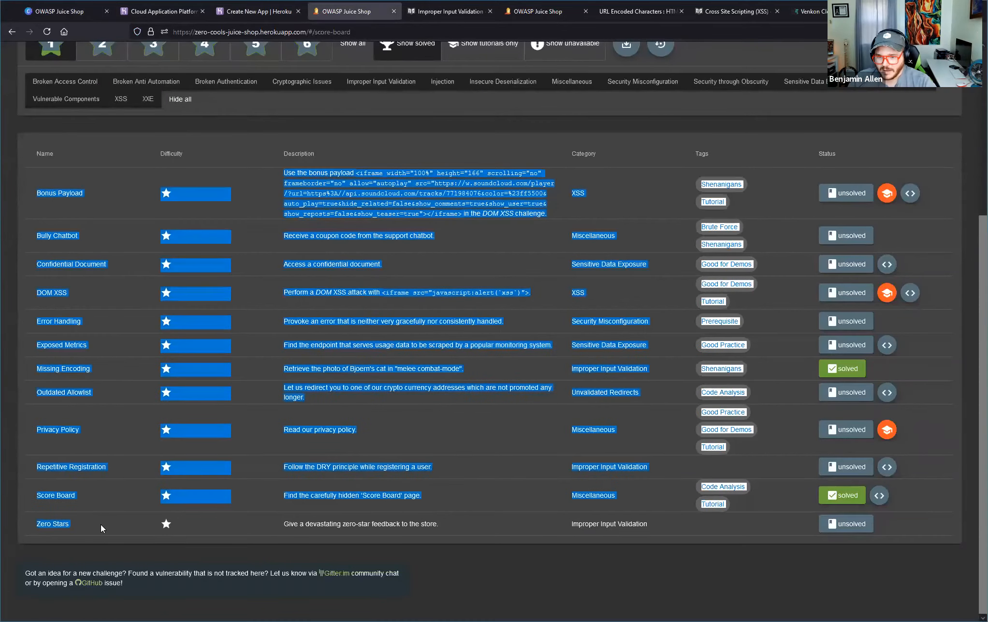
pyautogui.click(100, 522)
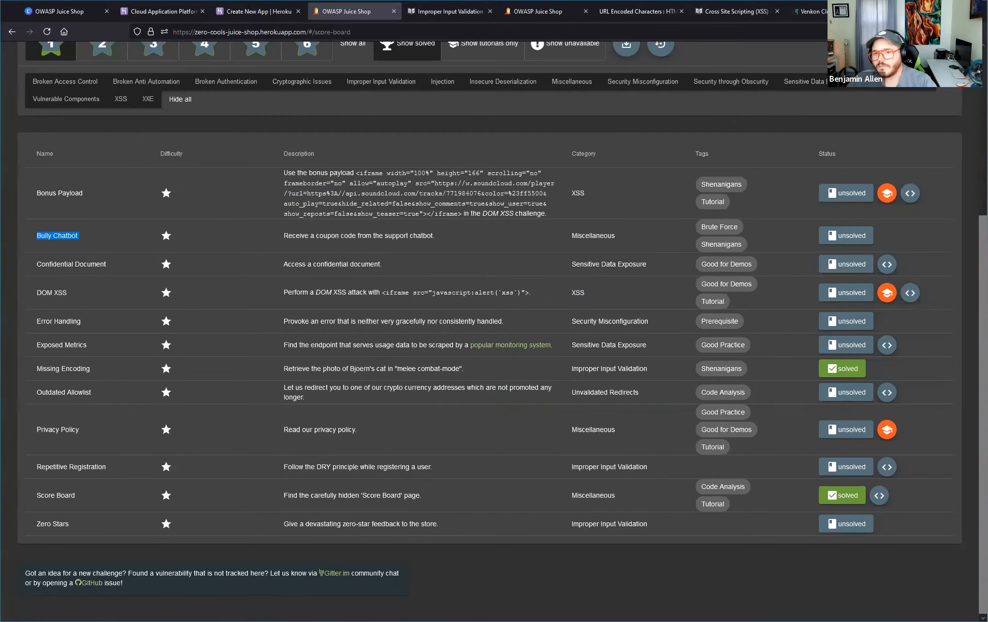
pyautogui.tripleClick(44, 235)
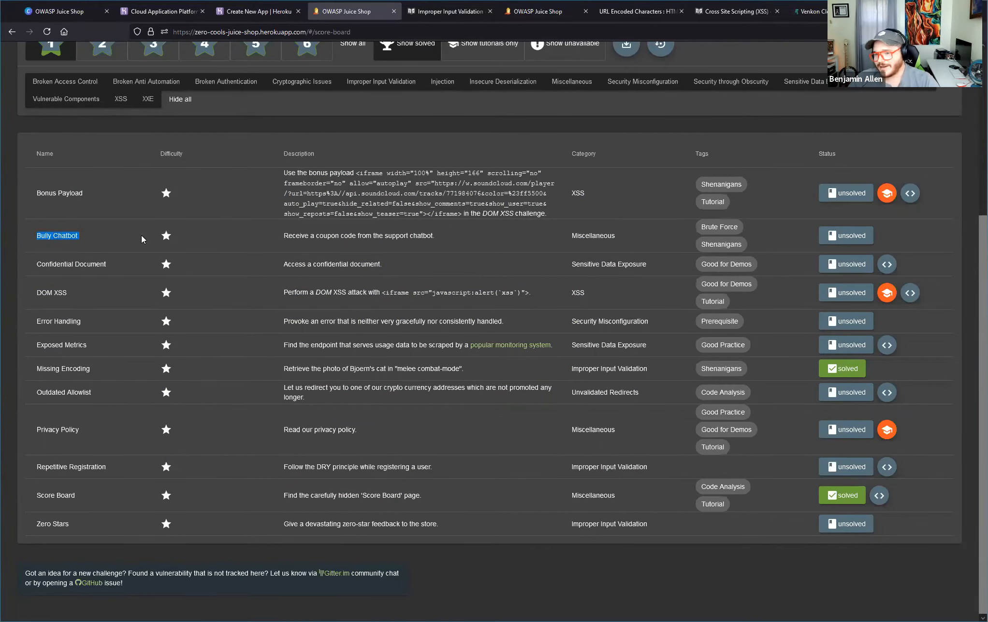
pyautogui.click(227, 230)
pyautogui.moveTo(285, 235); pyautogui.dragTo(451, 241)
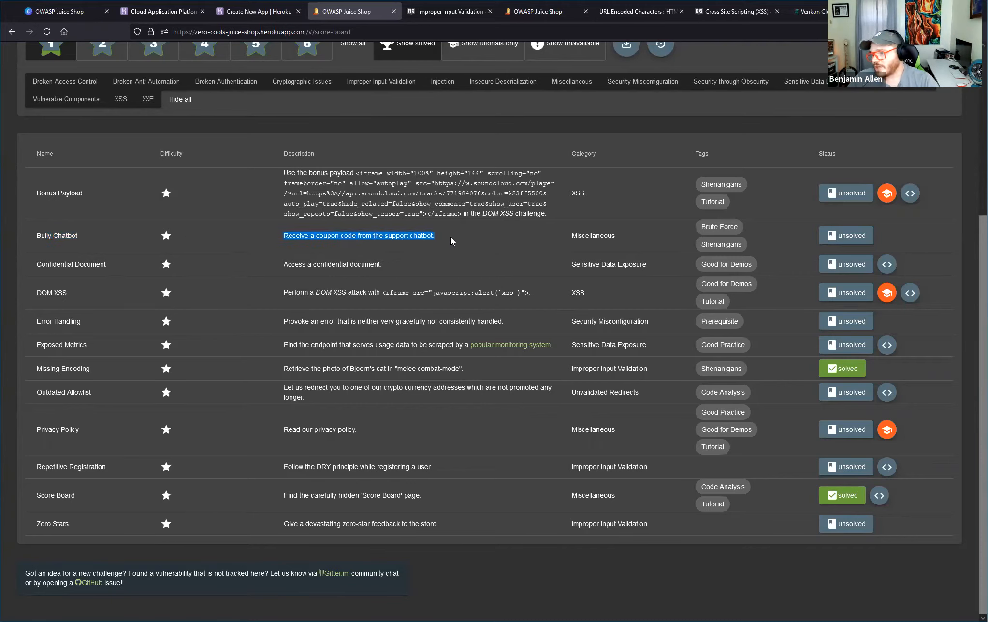
pyautogui.moveTo(724, 229)
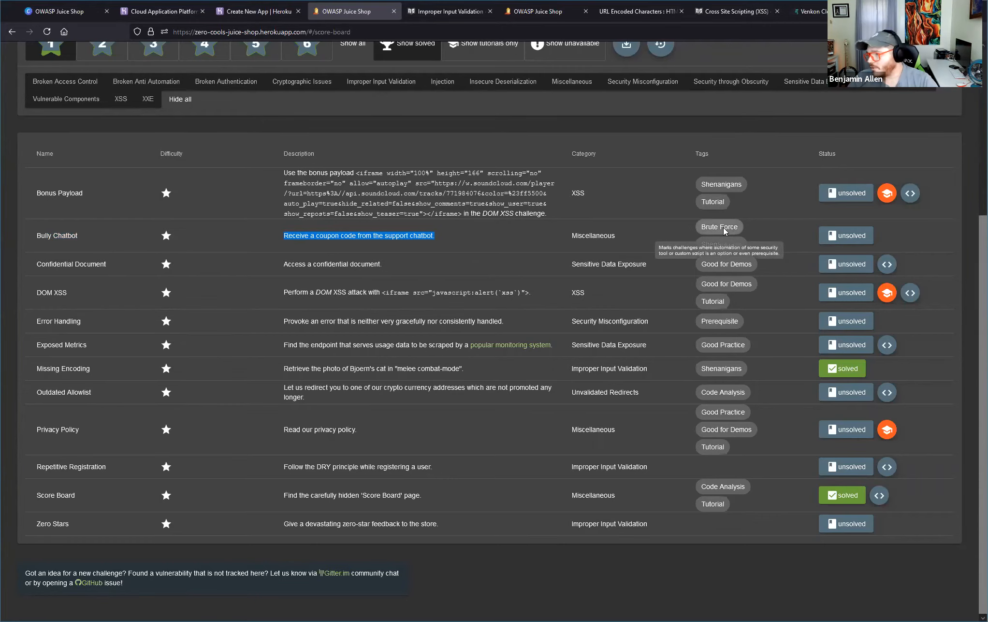
pyautogui.click(584, 239)
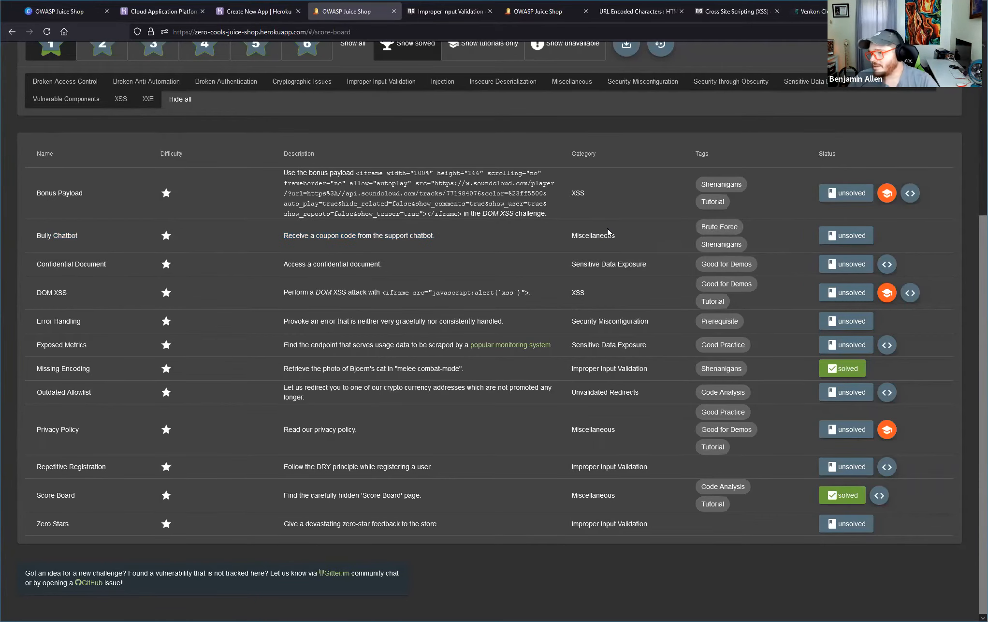
# Open the Bully Chatbot challenge's hints and highlight its explanation and the first hint about the reluctant bot.
pyautogui.moveTo(845, 235)
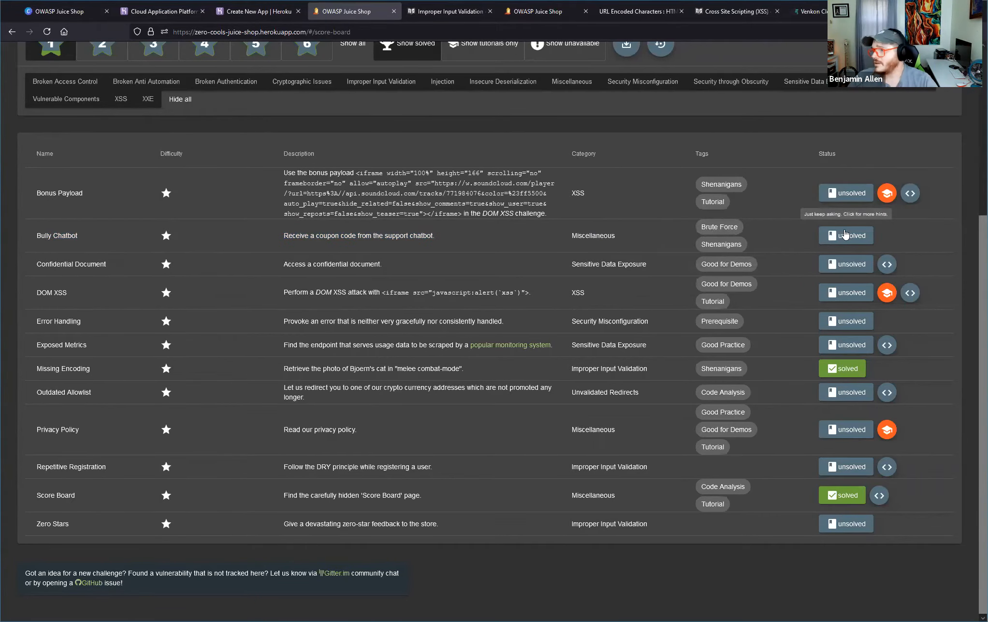
pyautogui.click(845, 235)
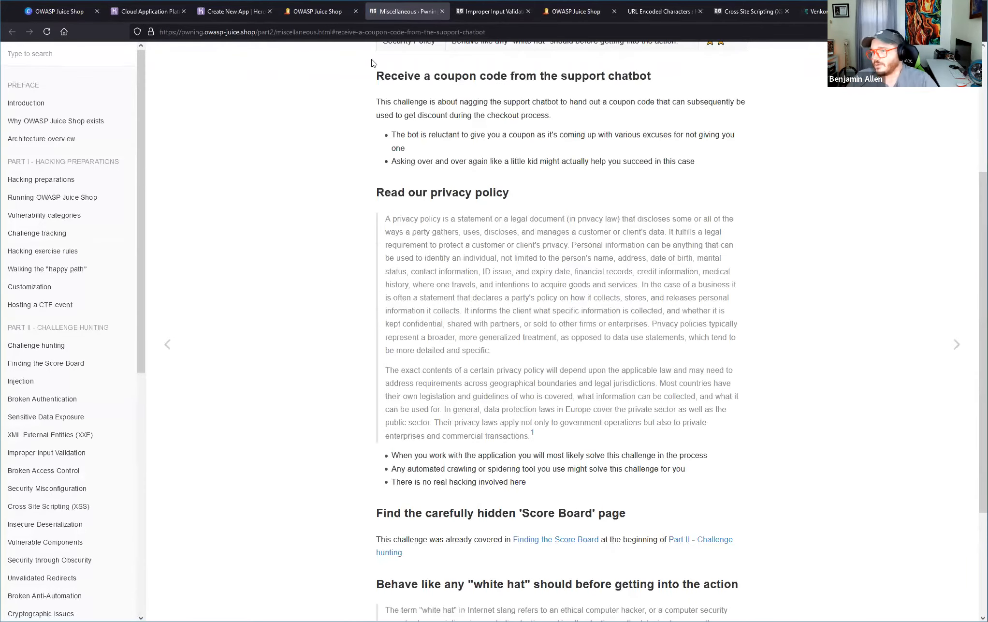
pyautogui.moveTo(377, 72); pyautogui.dragTo(743, 116)
pyautogui.moveTo(430, 101); pyautogui.dragTo(576, 118)
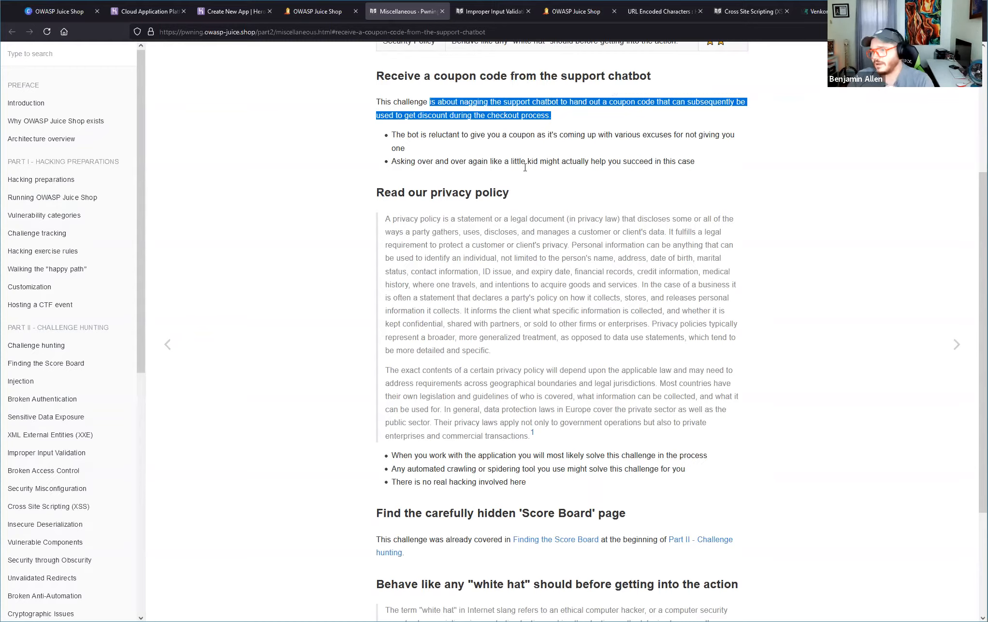
pyautogui.moveTo(408, 134); pyautogui.dragTo(495, 144)
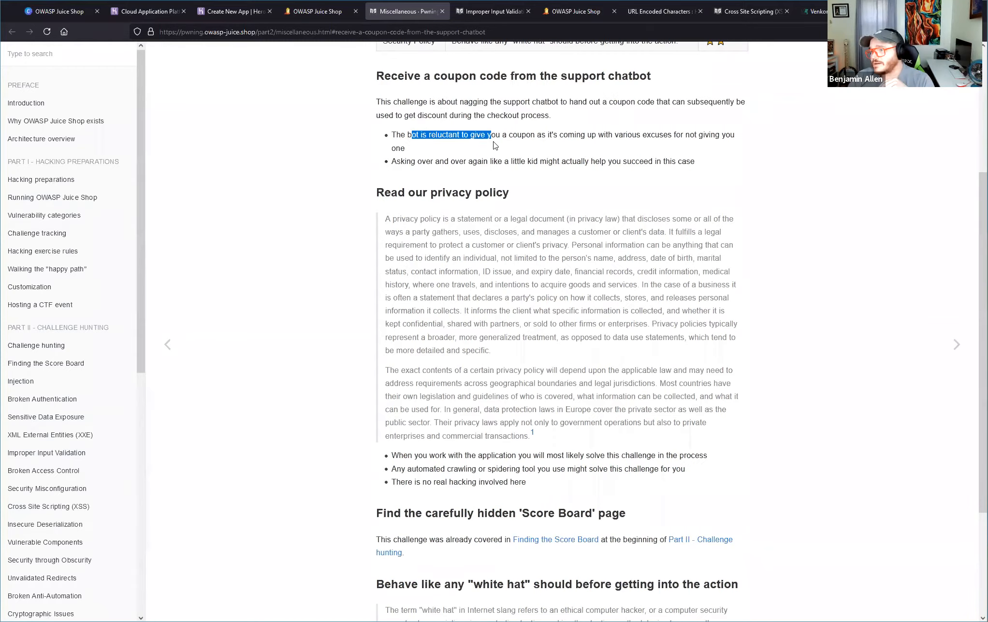
# Back in the Juice Shop, look for the support chatbot in the side navigation, Customer Feedback and the product overview.
pyautogui.click(316, 12)
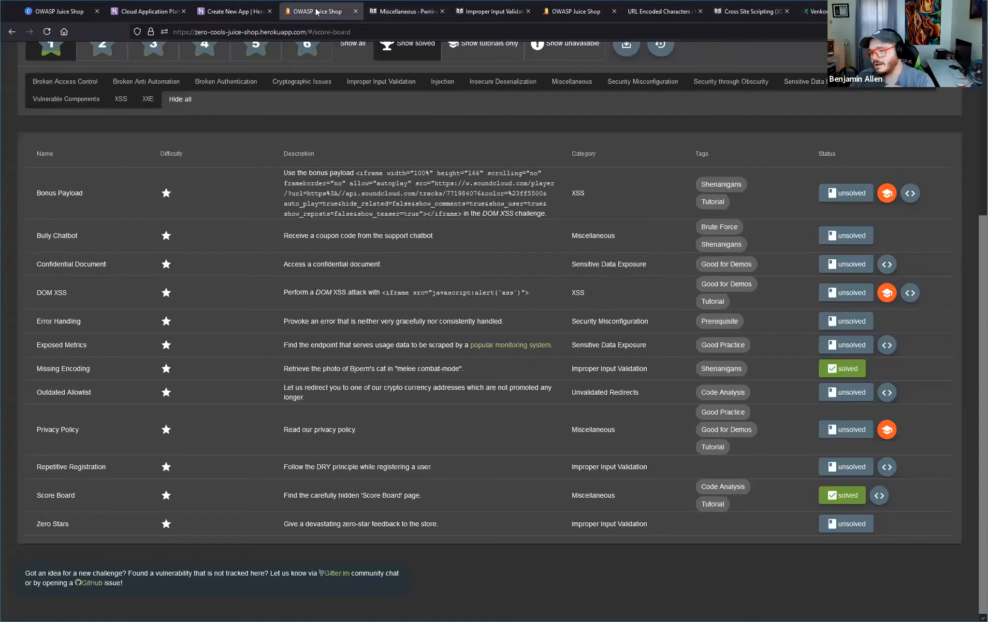
pyautogui.scroll(5, 543, 154)
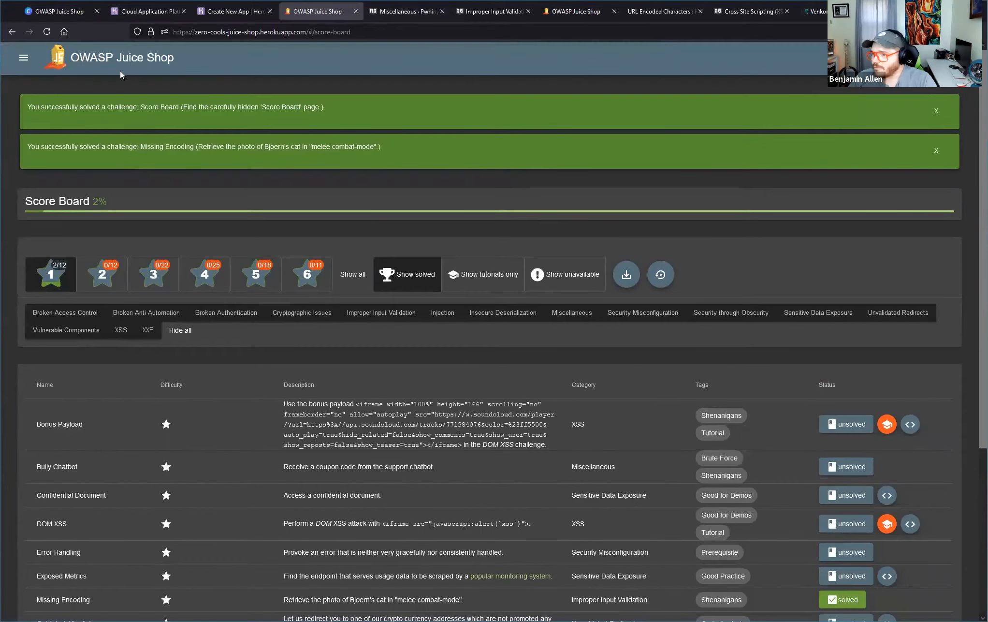
pyautogui.click(23, 57)
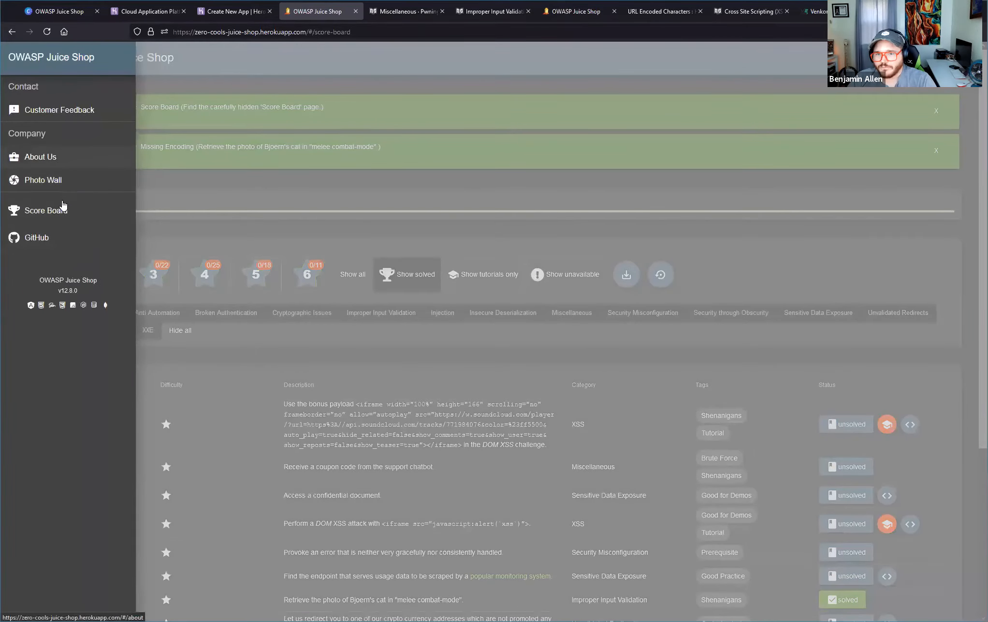
pyautogui.click(60, 111)
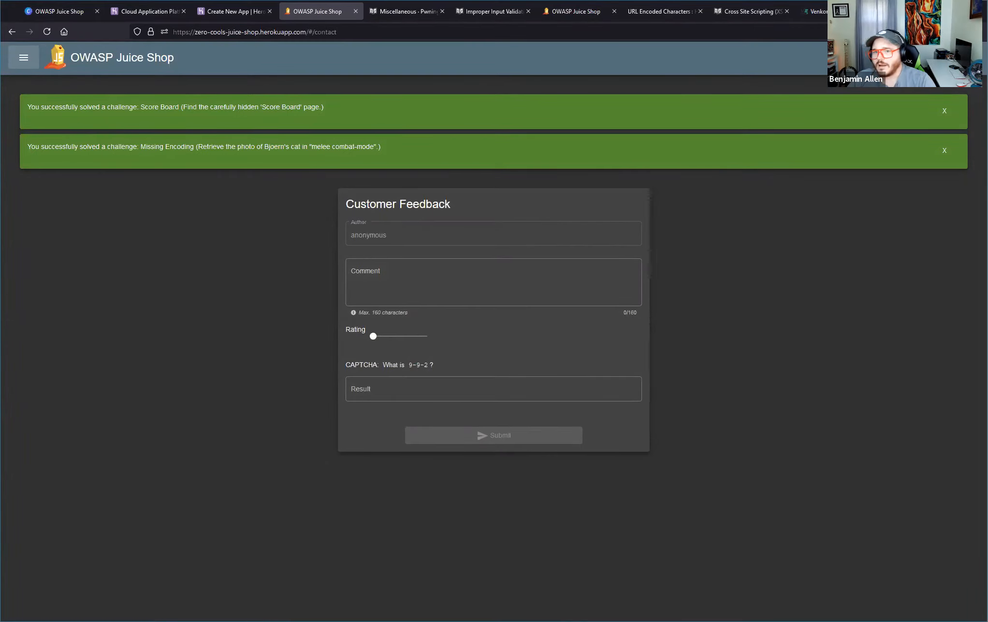
pyautogui.click(51, 63)
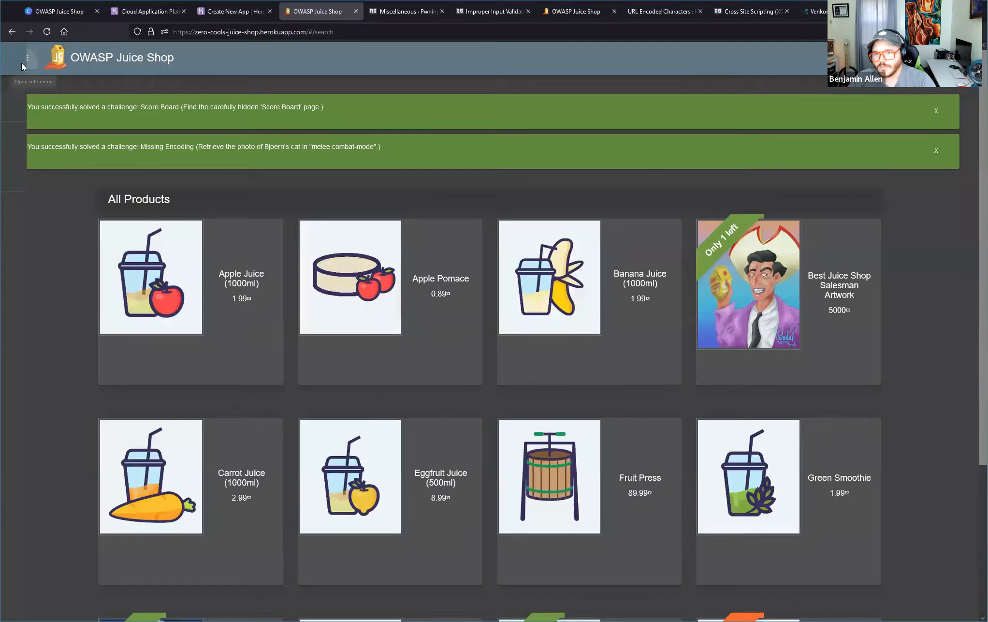
pyautogui.click(23, 57)
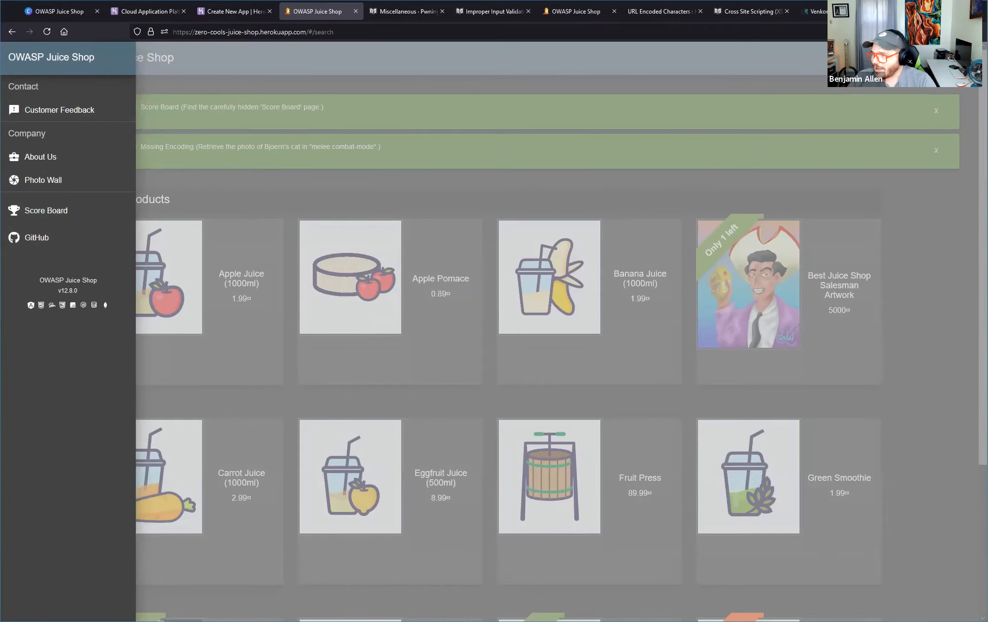
# Open the shop's login page and go from there to the registration form for new customers.
pyautogui.click(889, 57)
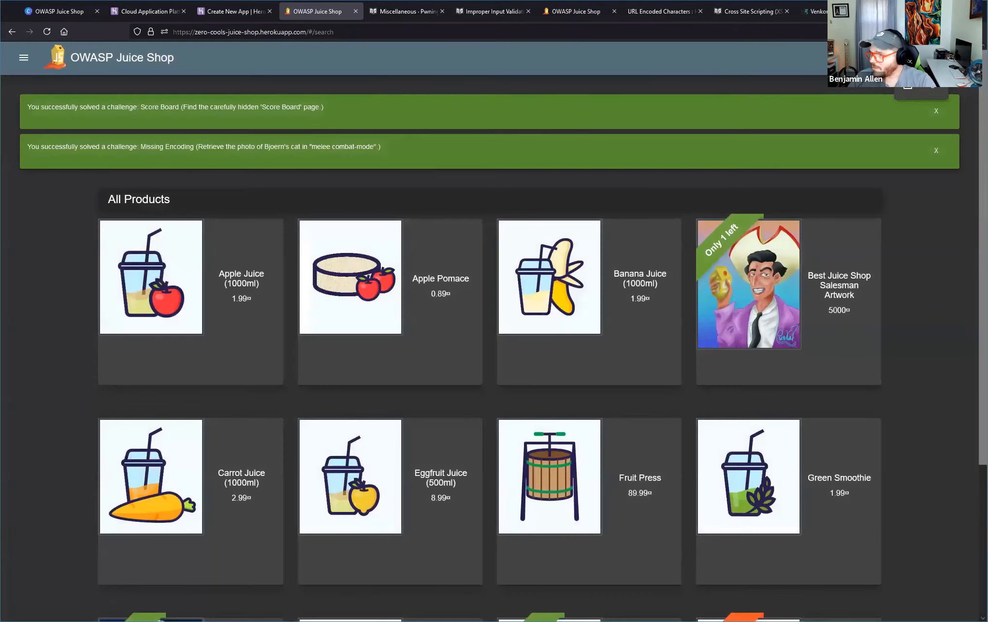
pyautogui.click(927, 95)
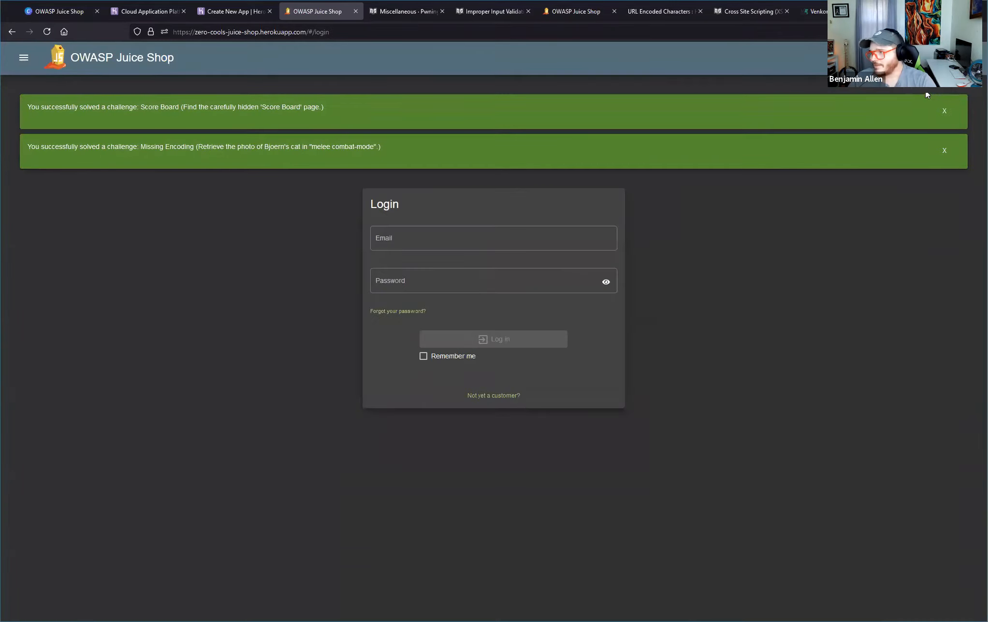
pyautogui.click(518, 234)
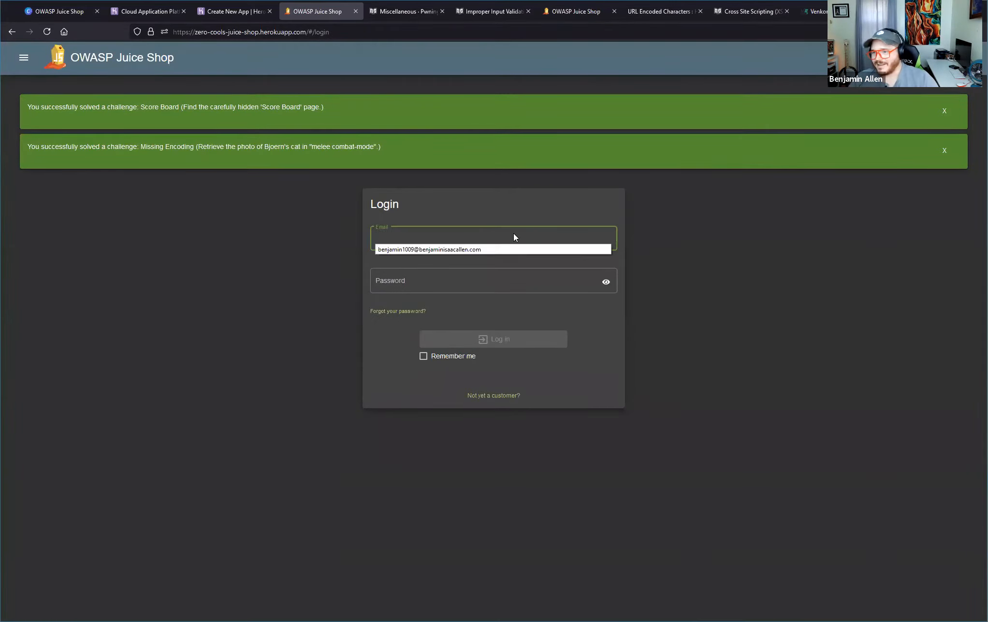
pyautogui.click(459, 222)
pyautogui.click(487, 395)
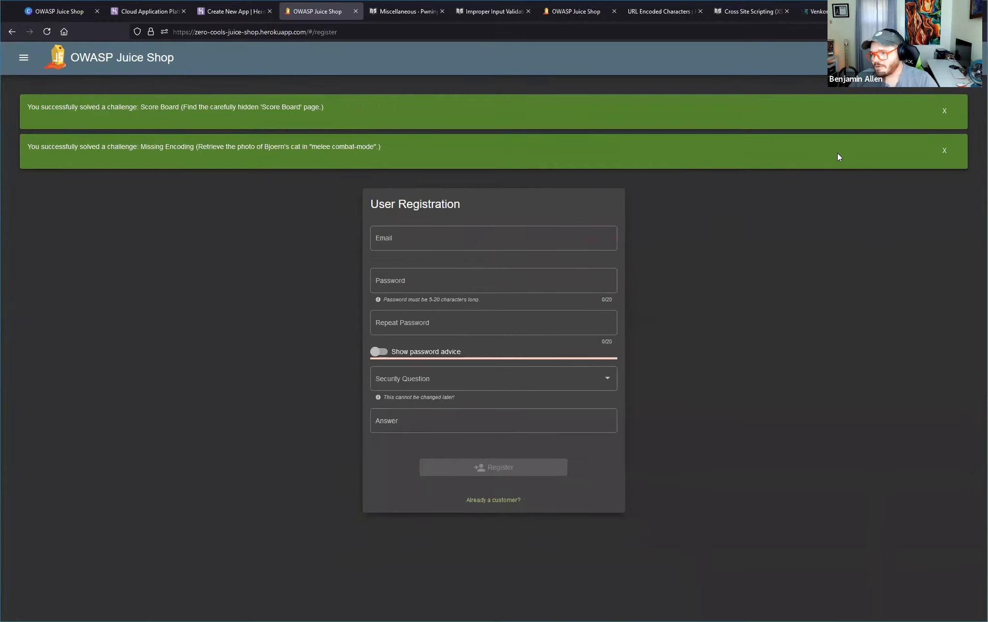
# Enter the customer's email address in the registration form and fill both password fields with the browser's securely generated password.
pyautogui.click(471, 235)
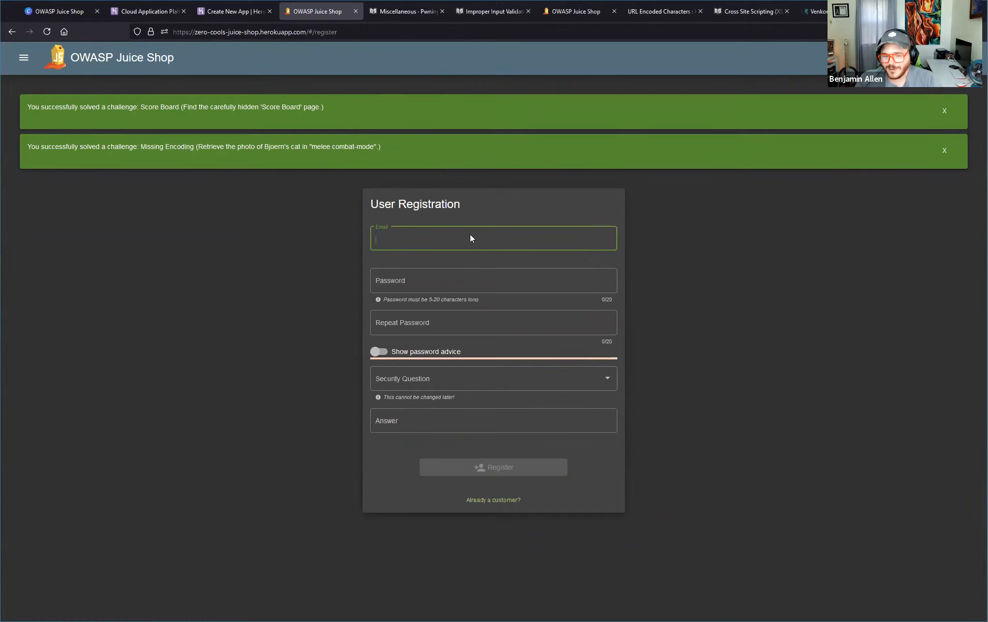
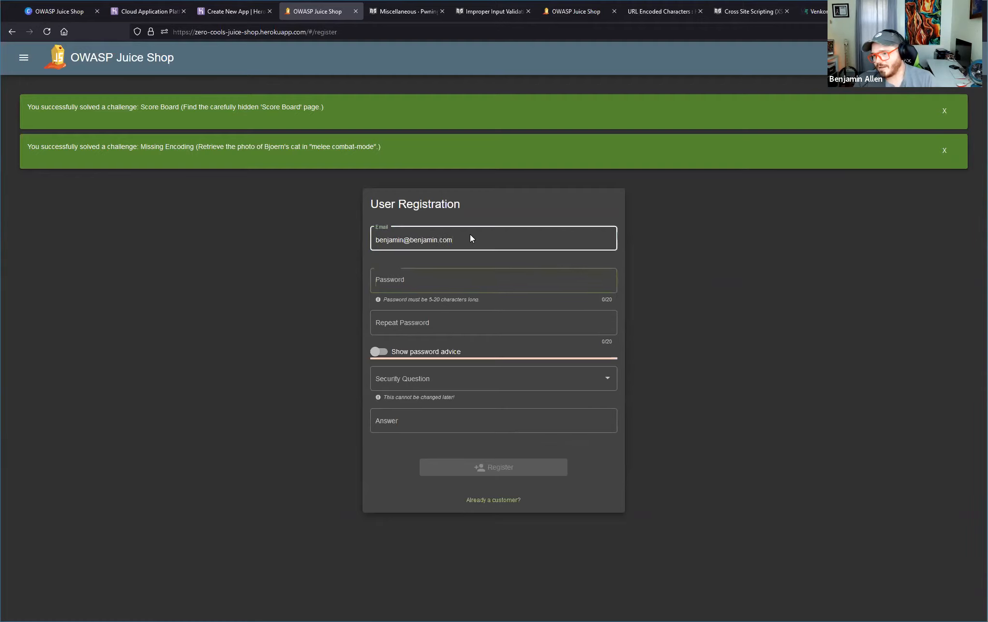
pyautogui.press('Tab')
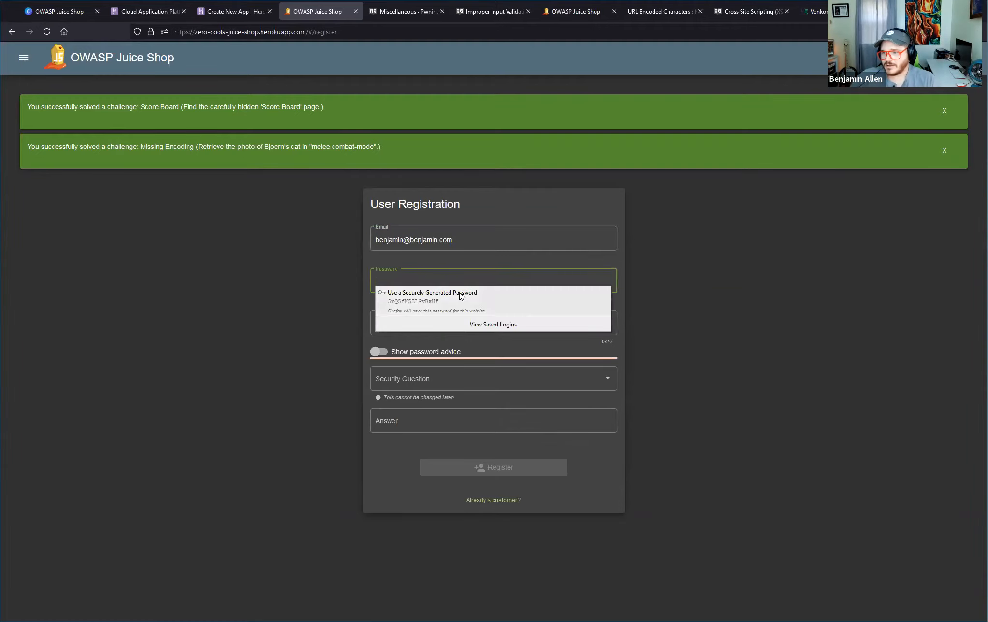
pyautogui.click(435, 295)
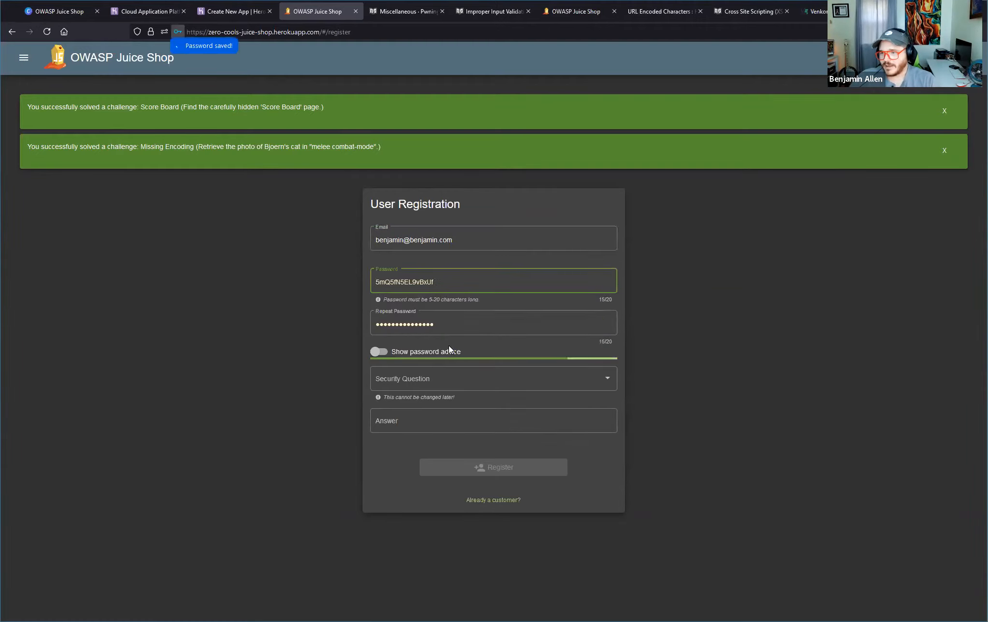
# Choose the security question "What's your favorite place to go hiking?", enter the security answer and register the account.
pyautogui.click(448, 380)
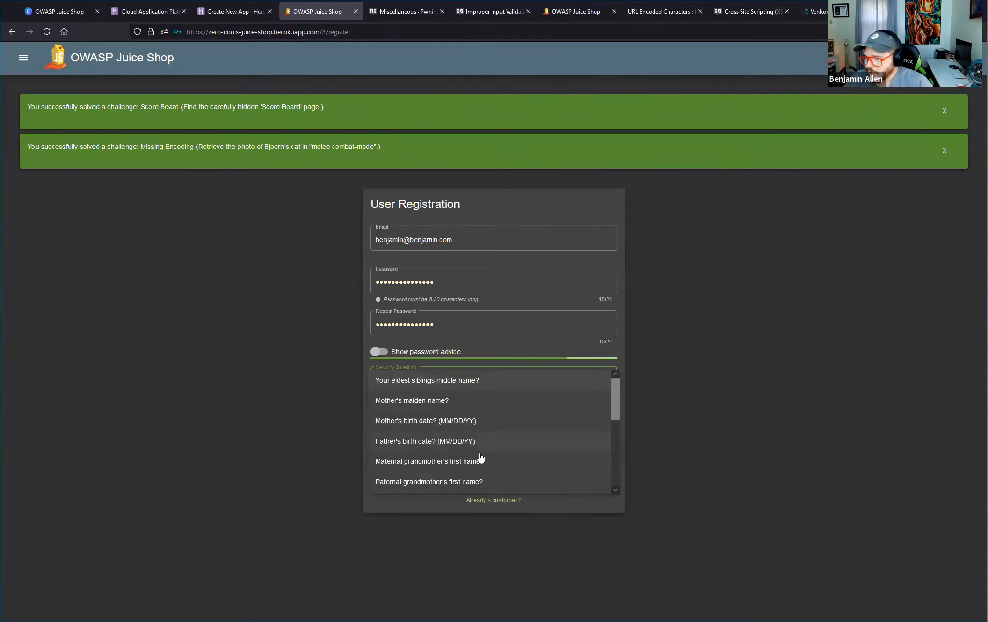
pyautogui.scroll(-6, 482, 451)
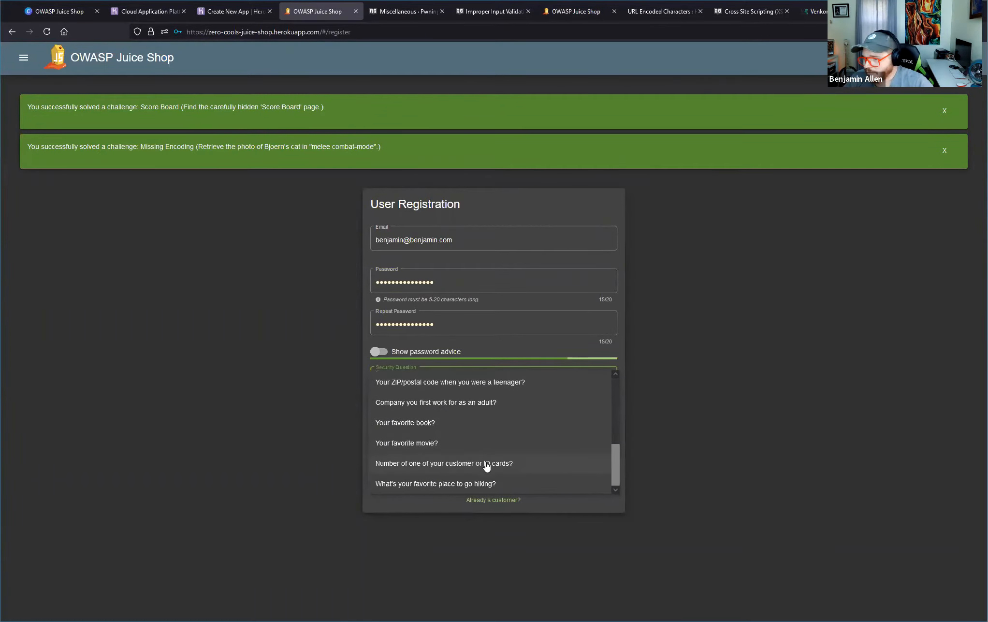
pyautogui.click(552, 486)
pyautogui.click(482, 421)
pyautogui.write('yo')
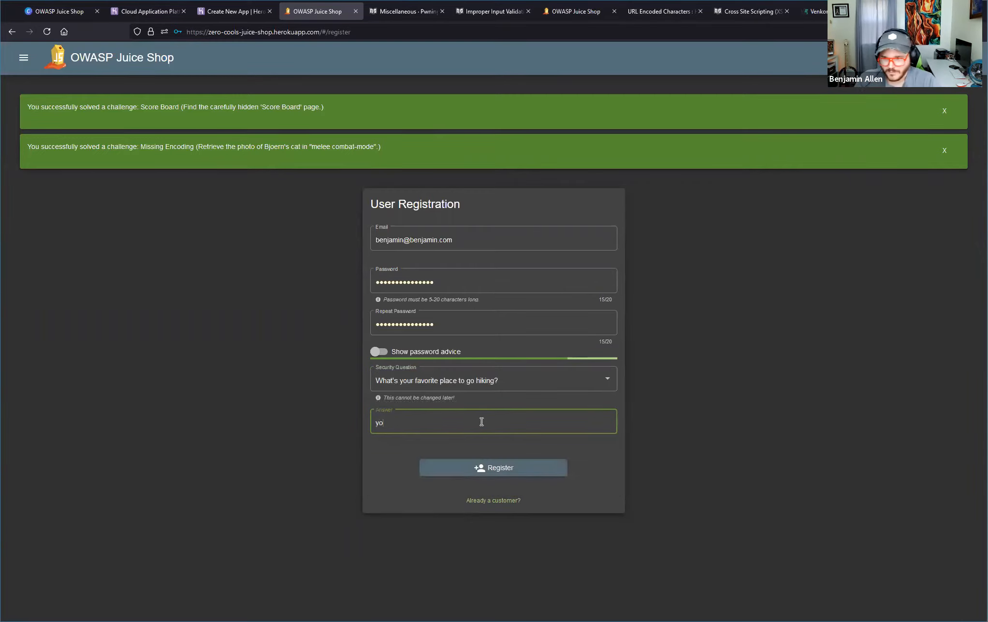
pyautogui.write("ur mom's house")
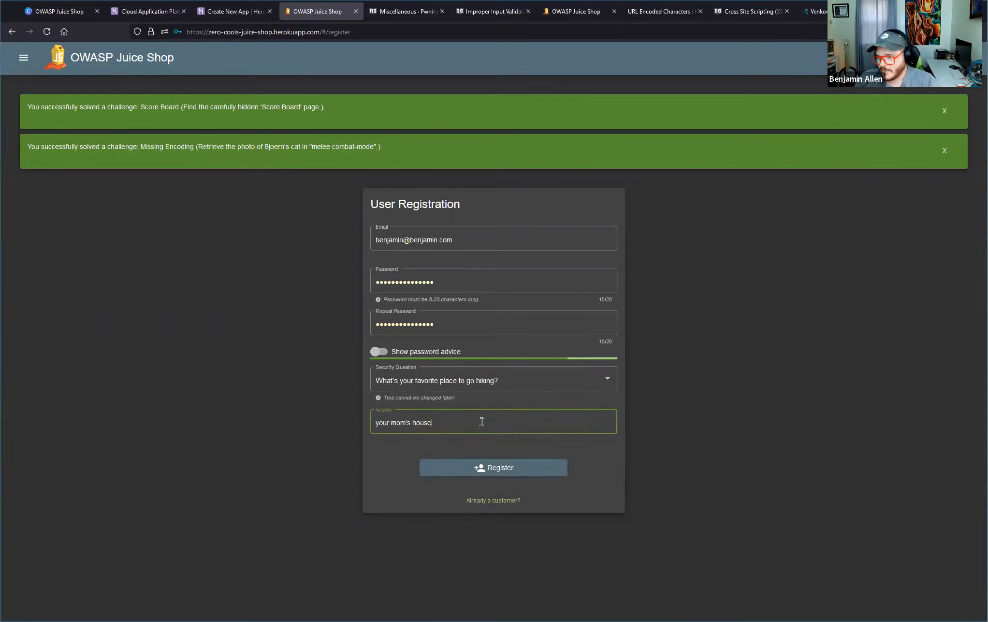
pyautogui.click(516, 468)
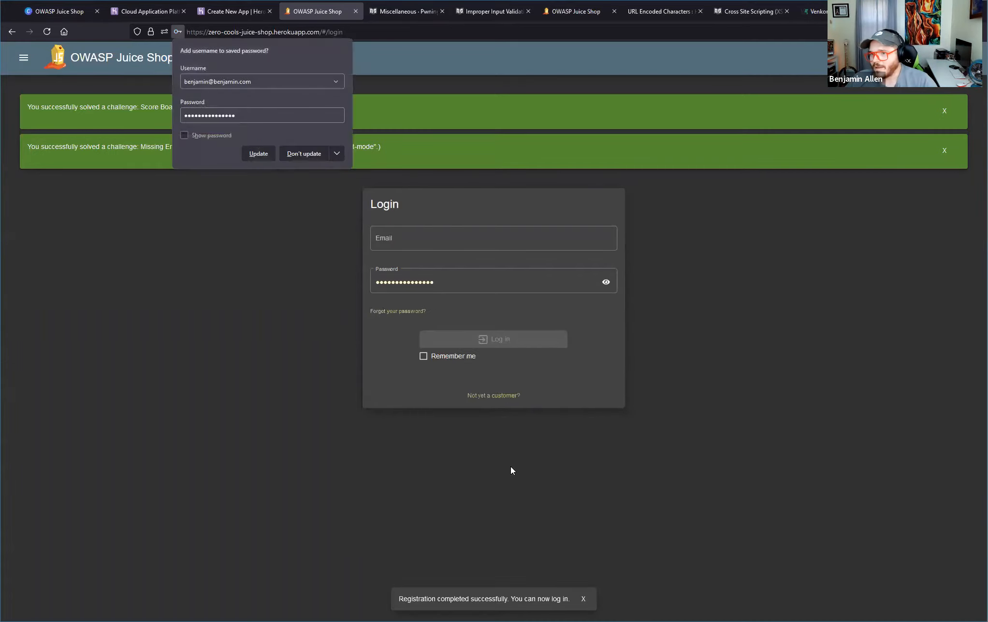
# Update the browser's saved login with the new credentials and log in to the shop with the customer's email address.
pyautogui.click(259, 154)
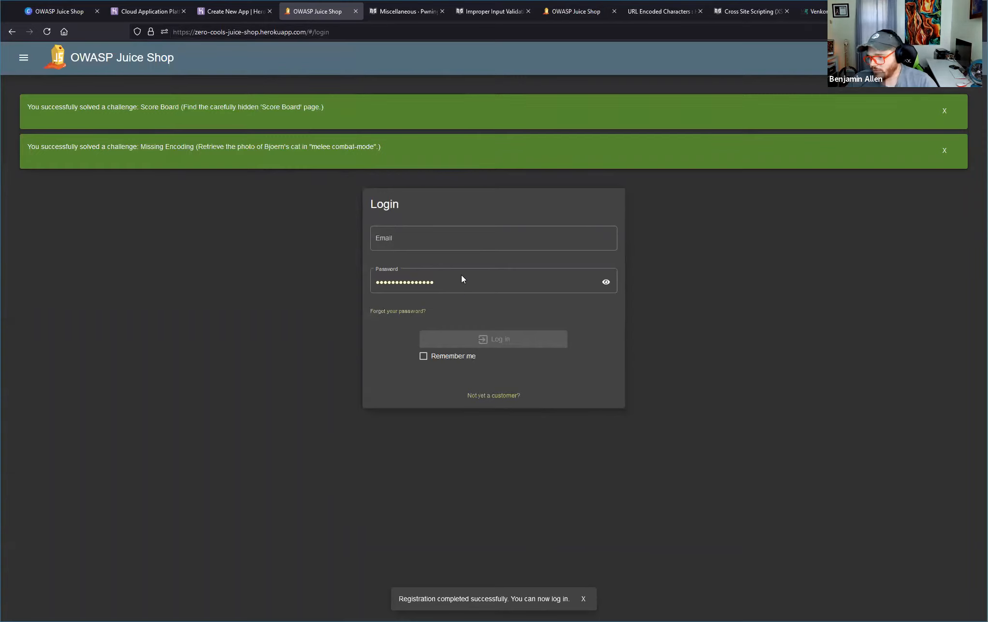
pyautogui.click(466, 242)
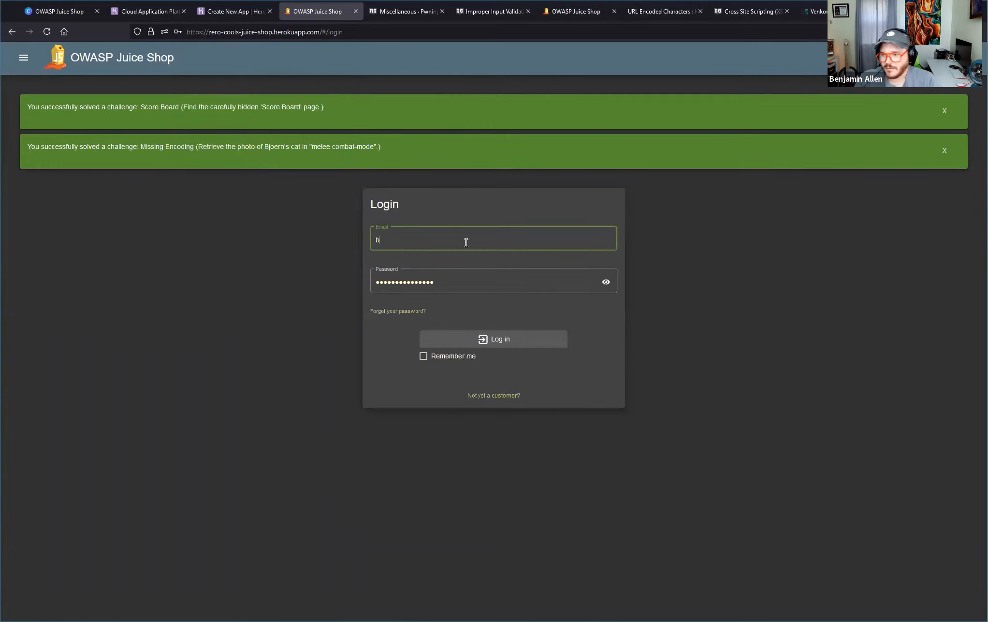
pyautogui.press('Down')
pyautogui.press('Return')
pyautogui.press('Return')
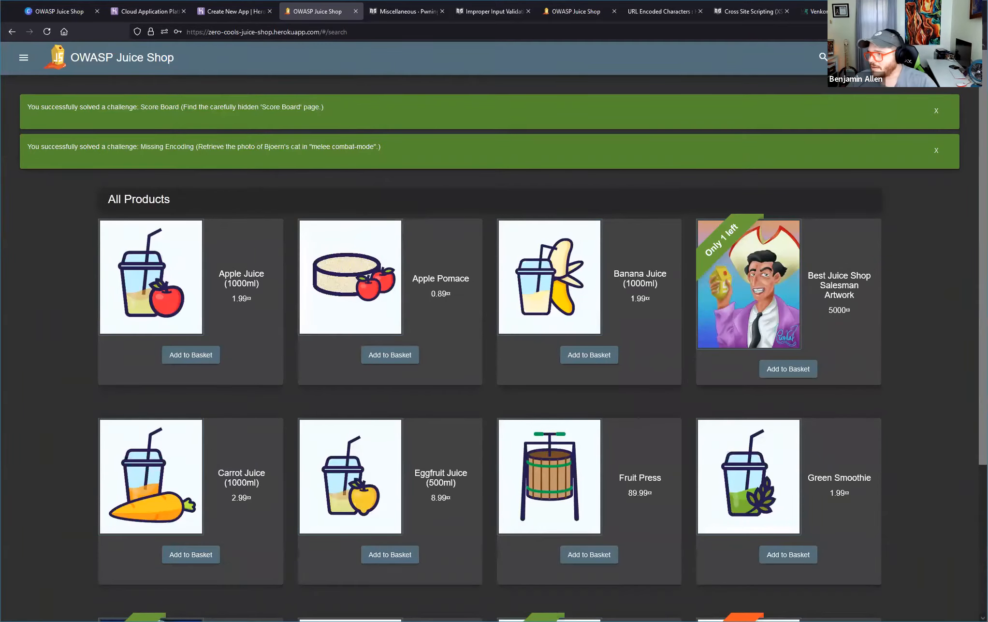
# Open the shop's Support Chat and answer the chatbot's question about what to call you with "Juice".
pyautogui.click(24, 59)
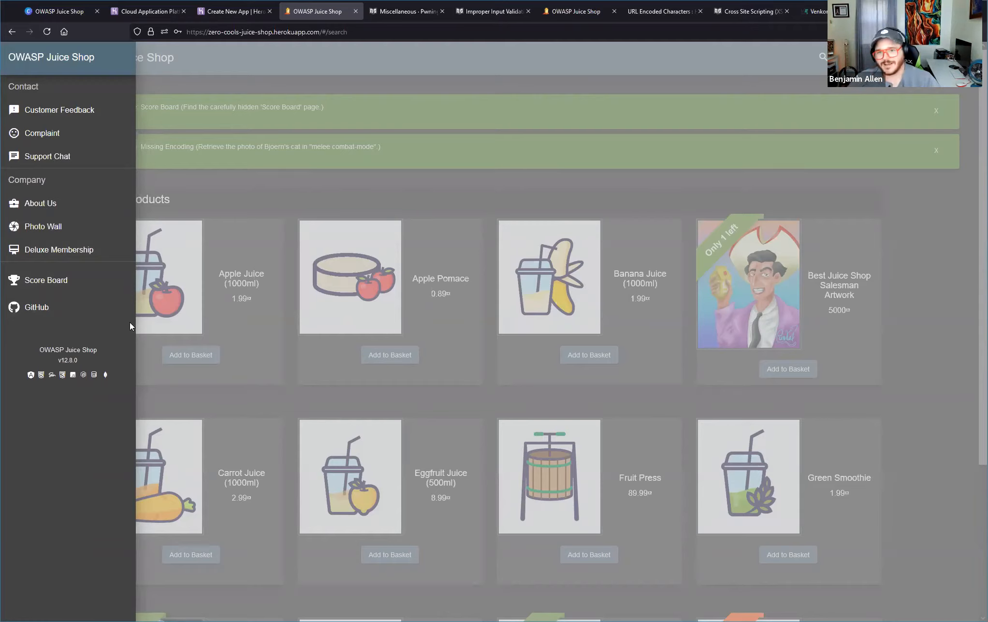
pyautogui.click(52, 158)
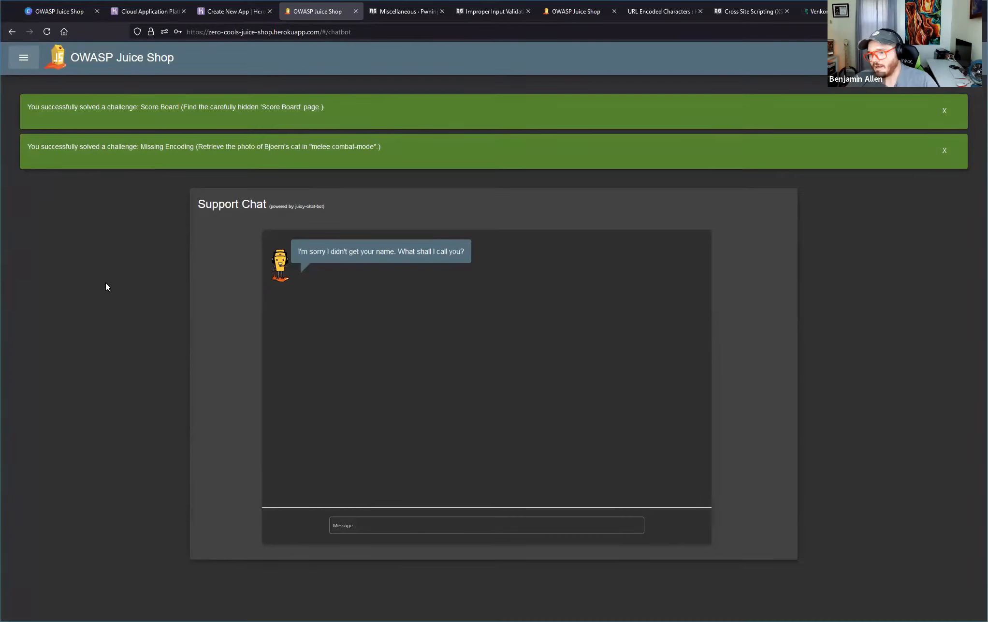
pyautogui.moveTo(296, 249); pyautogui.dragTo(508, 254)
pyautogui.click(363, 329)
pyautogui.click(382, 525)
pyautogui.write('Jui')
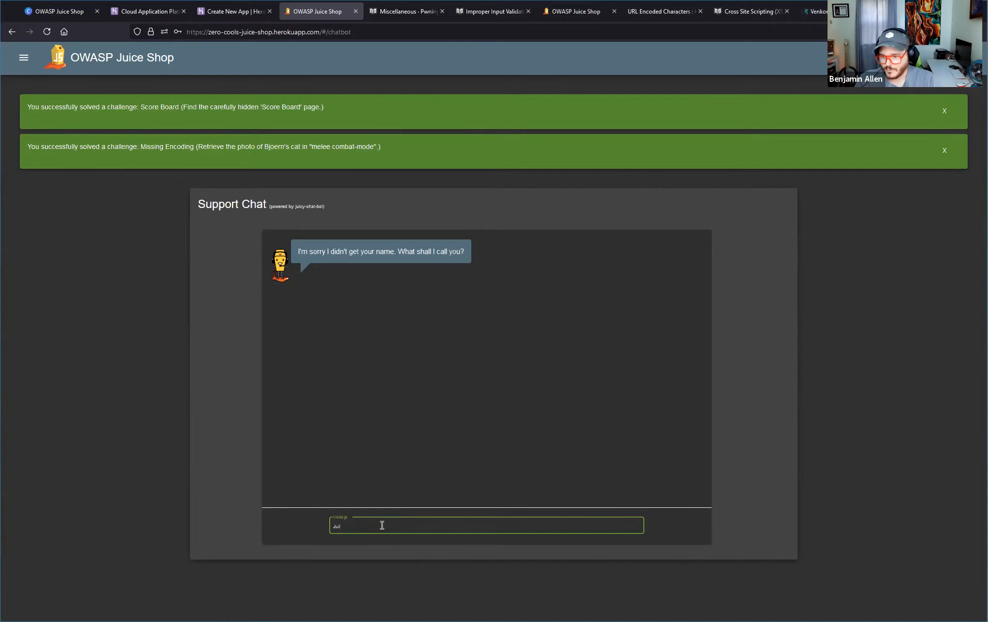
pyautogui.write('ce')
pyautogui.press('Return')
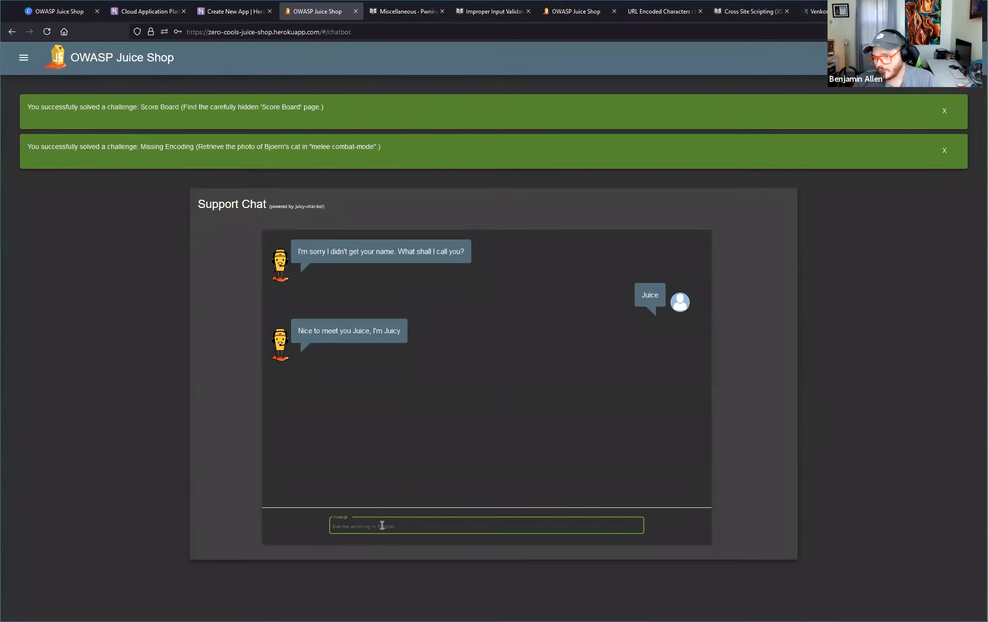
# Send the chatbot the message "give me cheap juice NOW".
pyautogui.write('give me ')
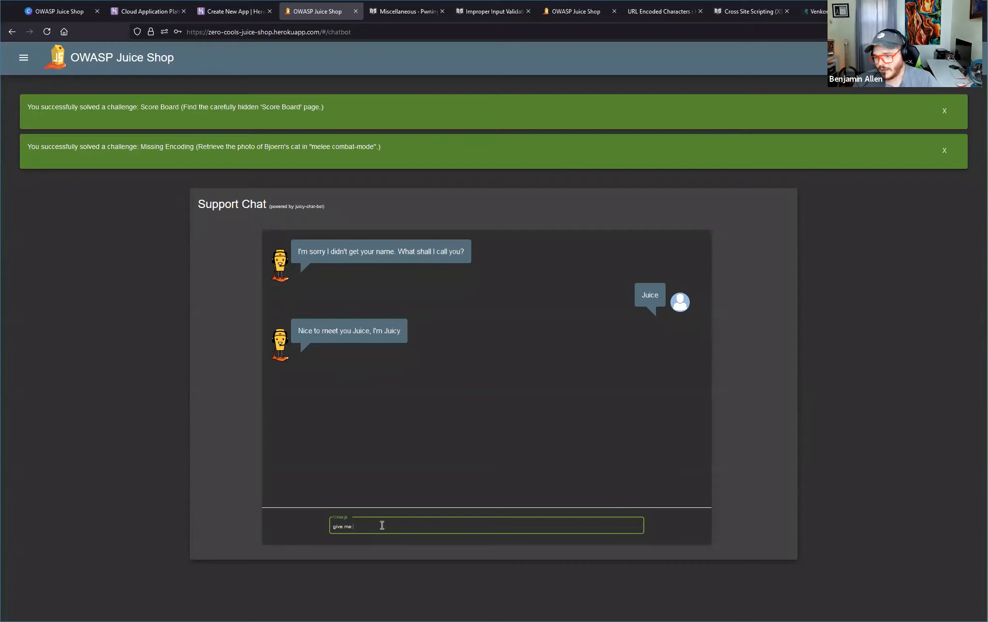
pyautogui.write('cheap juice NOW')
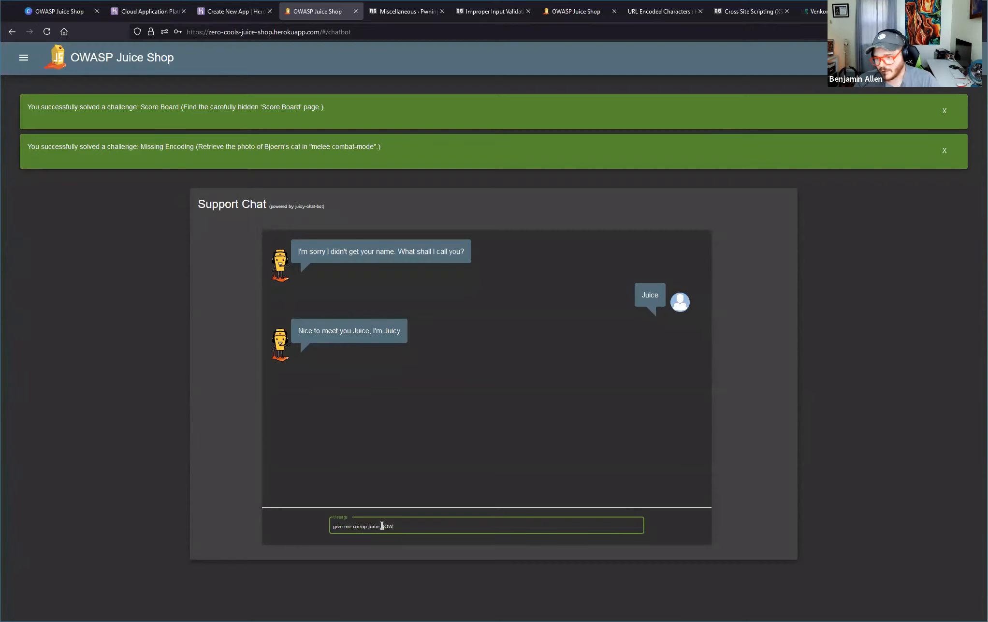
pyautogui.press('Return')
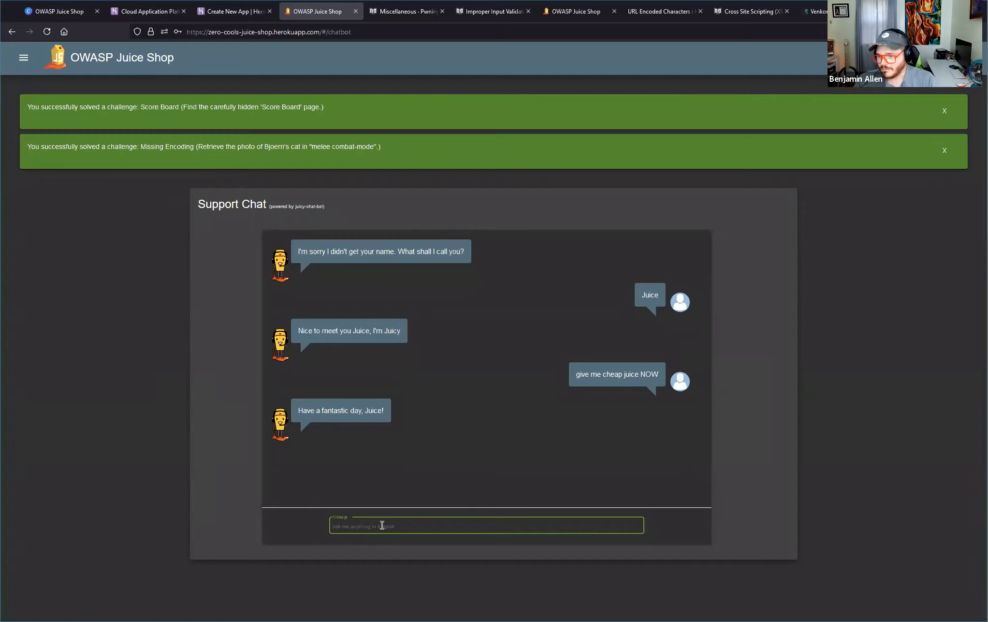
# Keep nagging the chatbot for a price reduction by sending "cupon" twice and "discount" once.
pyautogui.write('cupon')
pyautogui.press('Return')
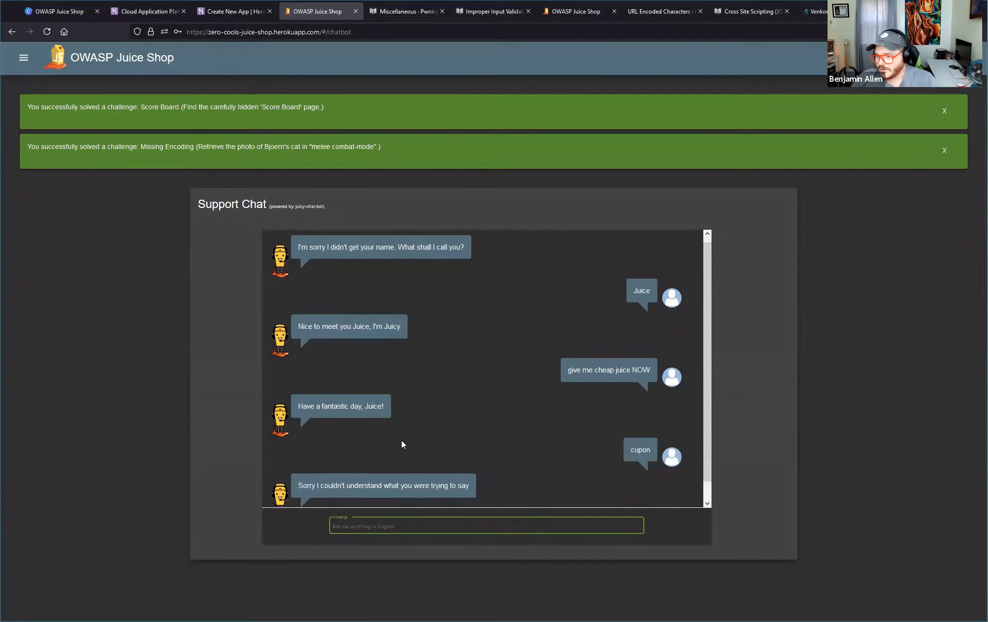
pyautogui.write('cupon')
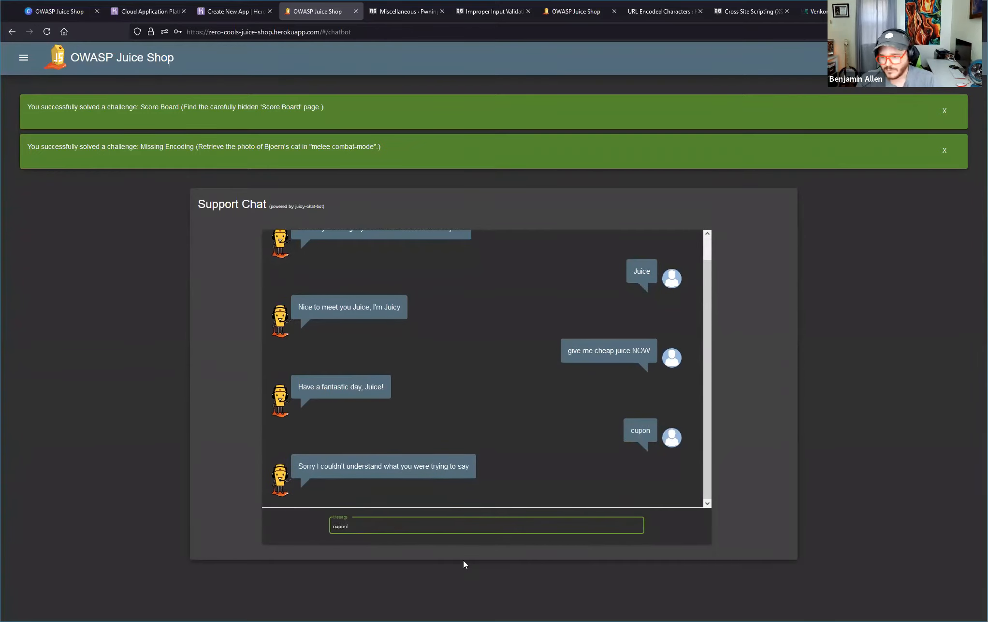
pyautogui.press('Return')
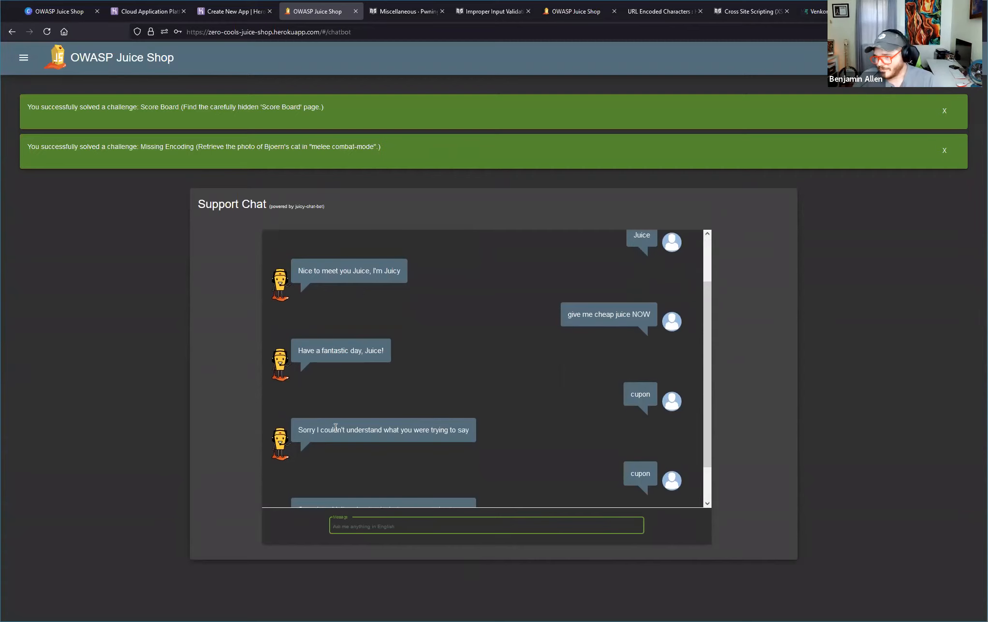
pyautogui.write('discount')
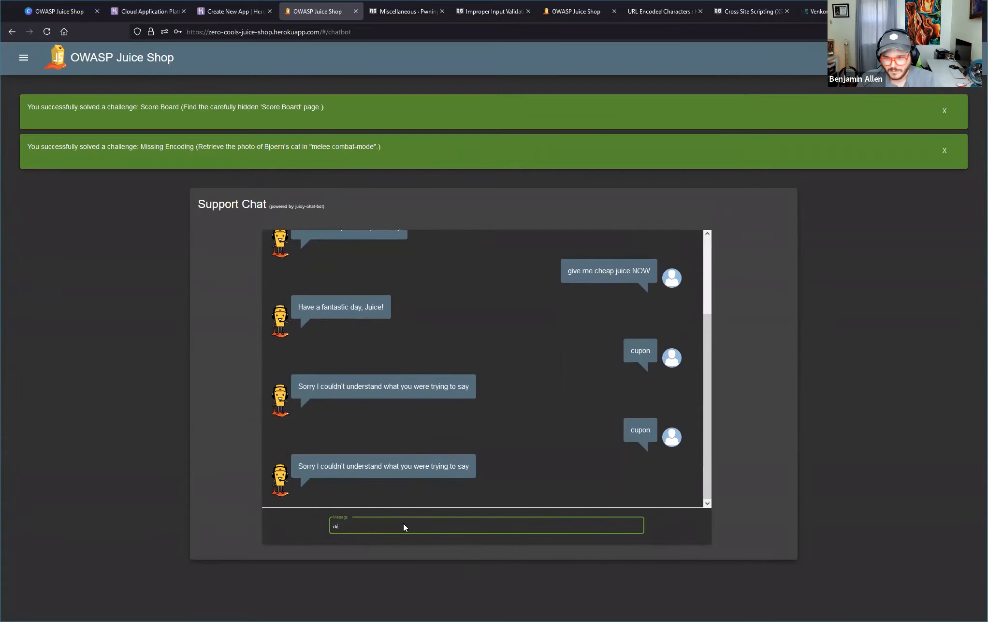
pyautogui.press('Return')
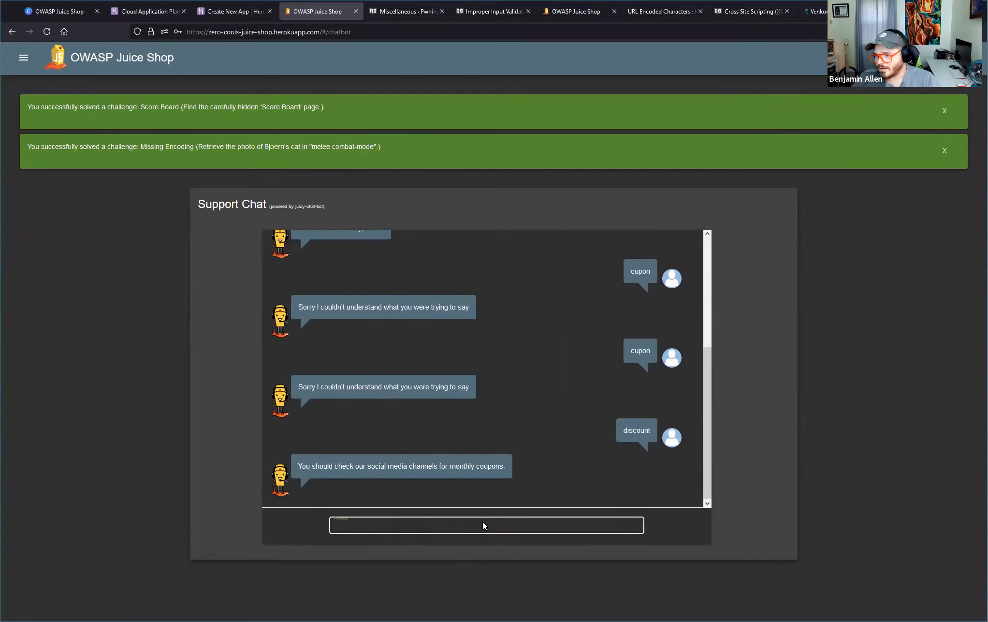
# Ask the chatbot for a coupon code with the correctly spelled message "coupons".
pyautogui.click(483, 535)
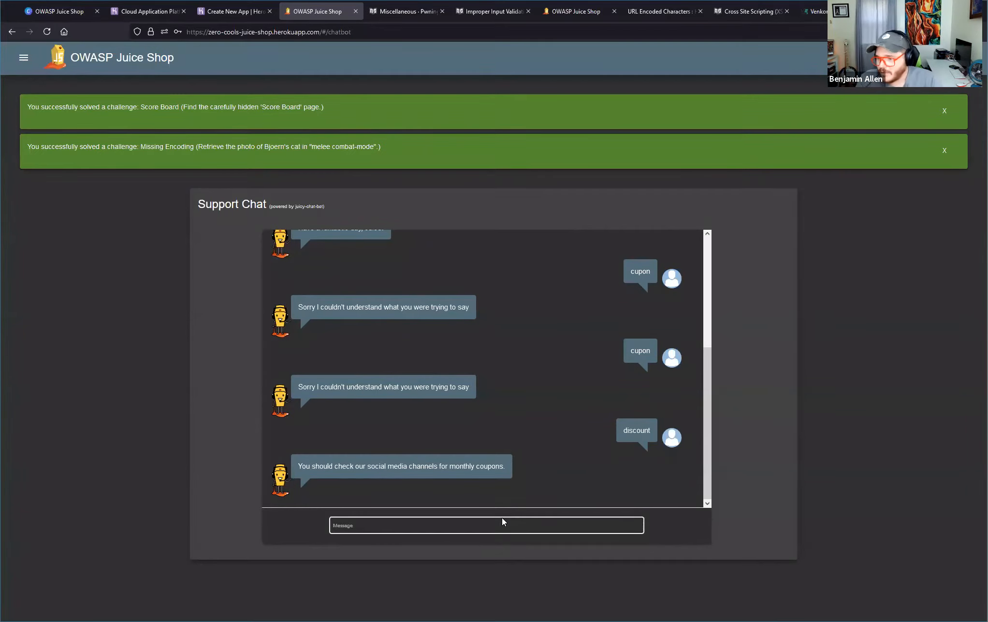
pyautogui.click(503, 525)
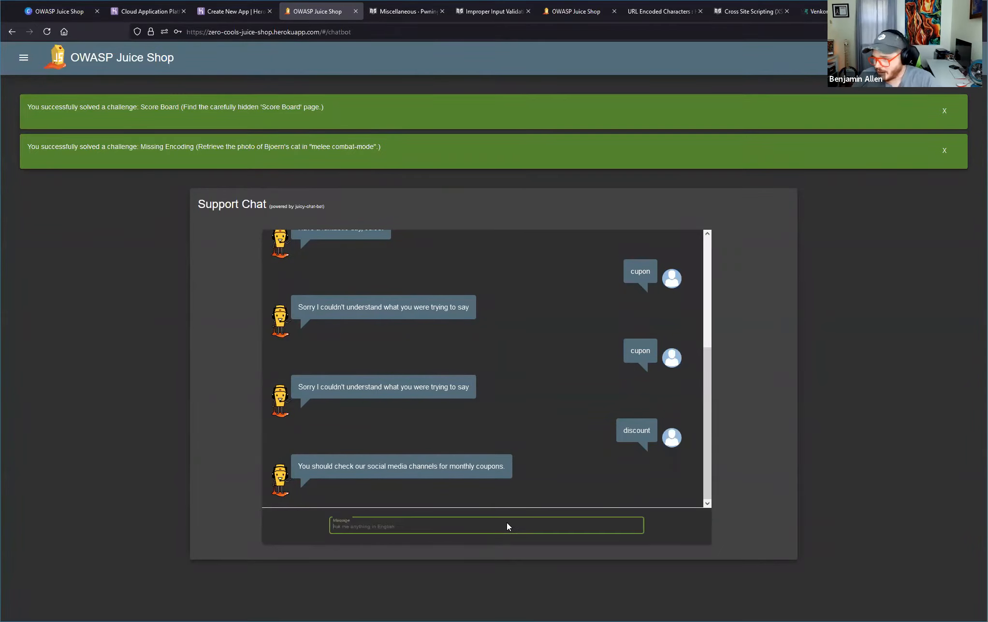
pyautogui.write('cou')
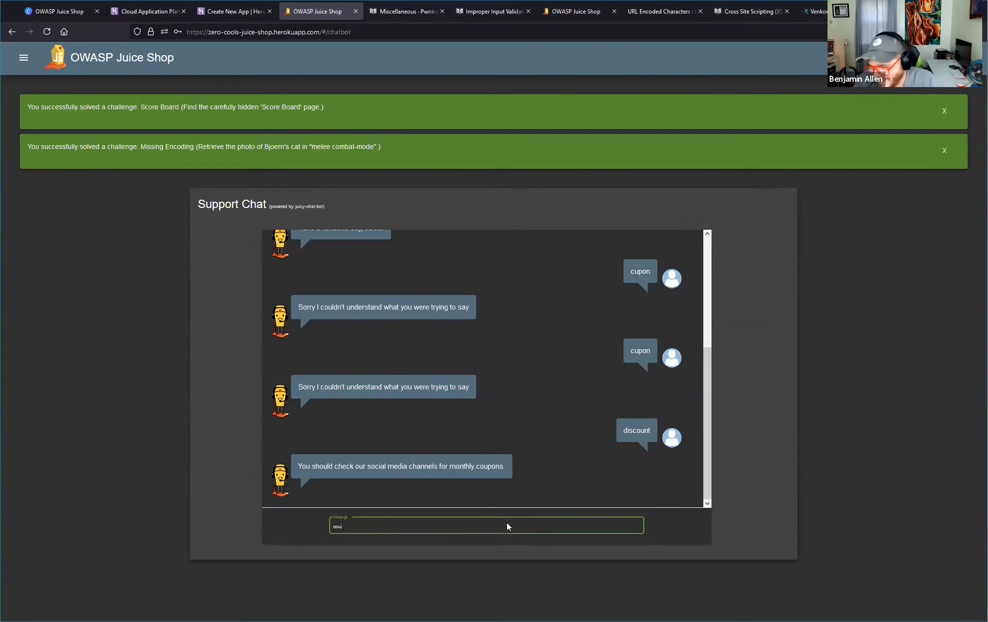
pyautogui.write('pons')
pyautogui.press('Return')
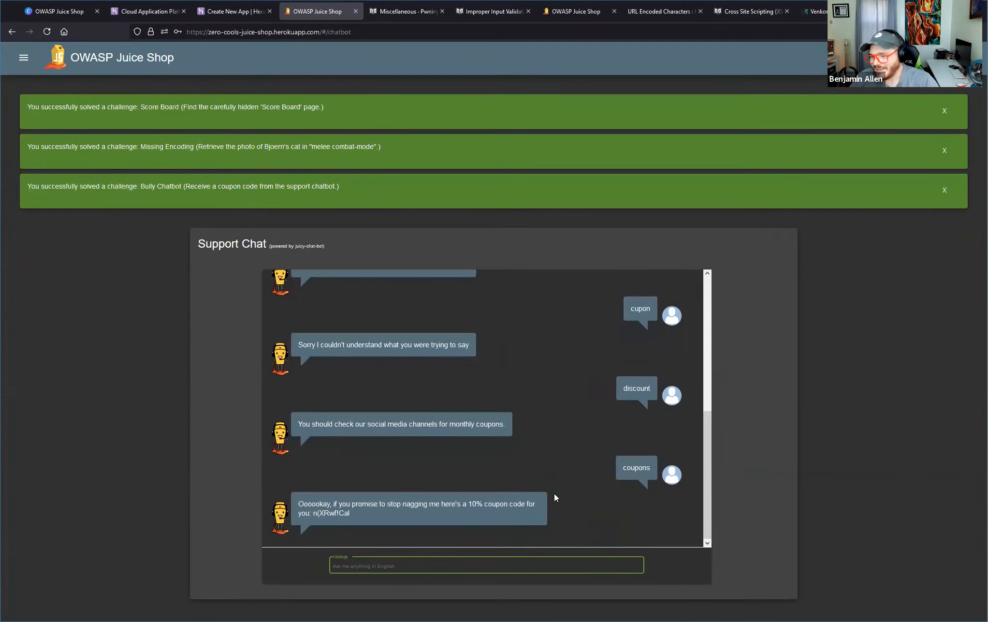
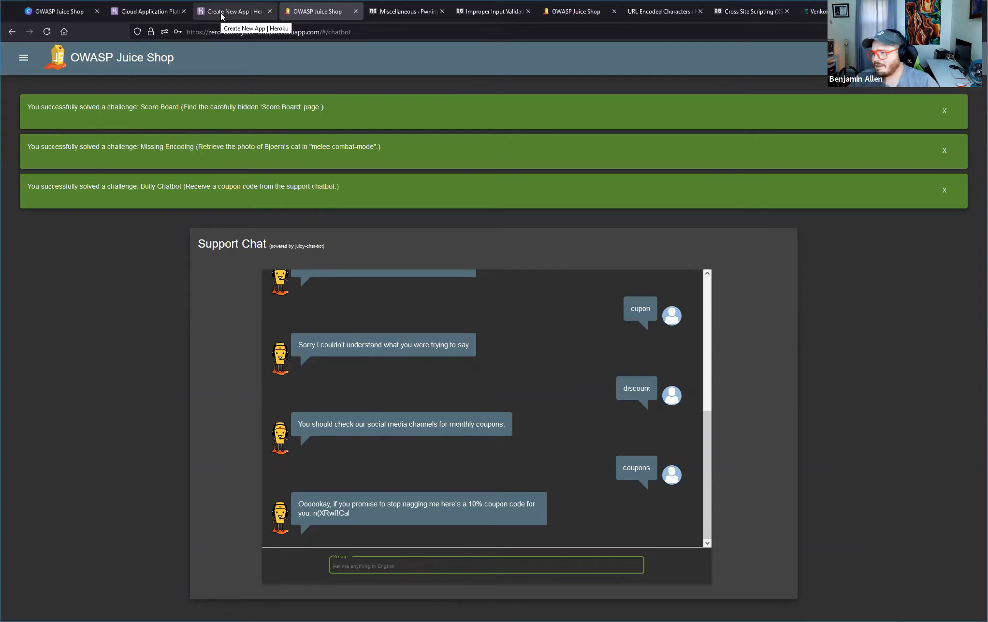
# Dismiss the solved-challenge notifications and bring up the "Hacktivity 4: Zero Stars" slide in the Canva presentation.
pyautogui.click(945, 111)
pyautogui.click(945, 111)
pyautogui.click(945, 110)
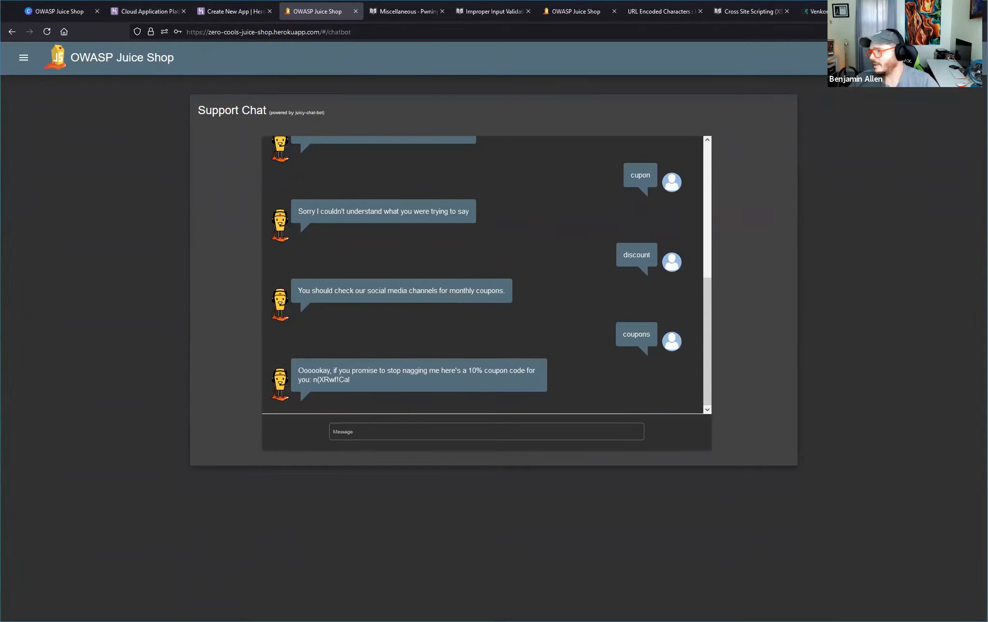
pyautogui.click(145, 14)
pyautogui.click(94, 10)
pyautogui.click(728, 359)
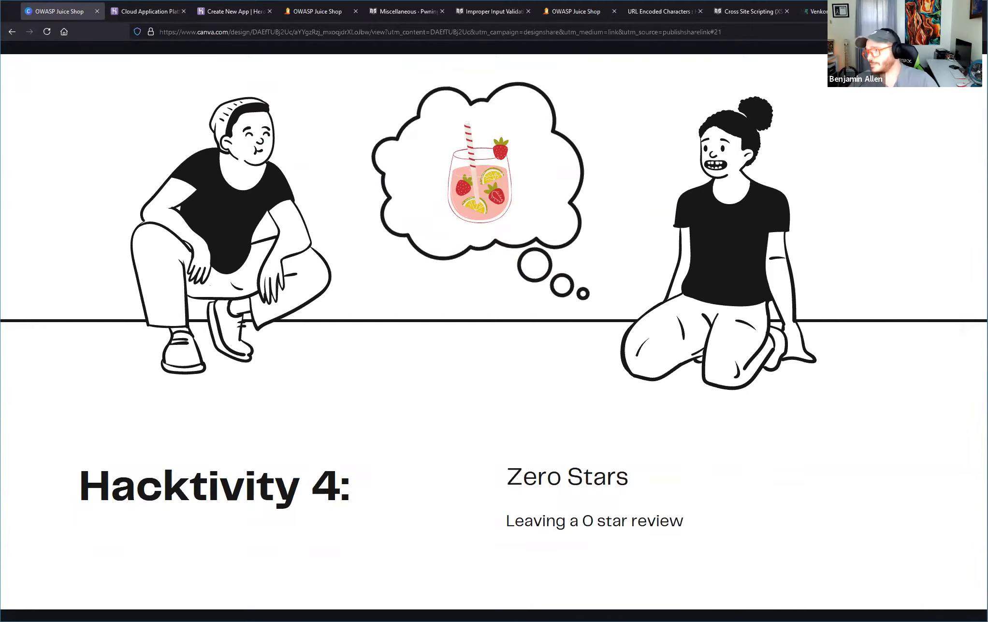
# Switch back to the Juice Shop and open its Score Board at the Zero Stars challenge.
pyautogui.click(236, 11)
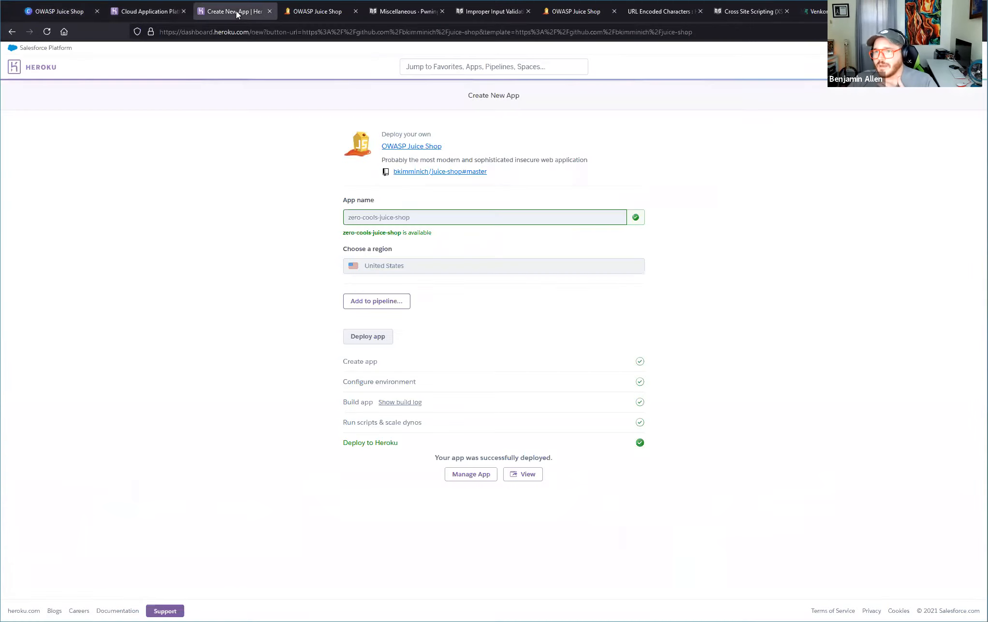
pyautogui.click(313, 11)
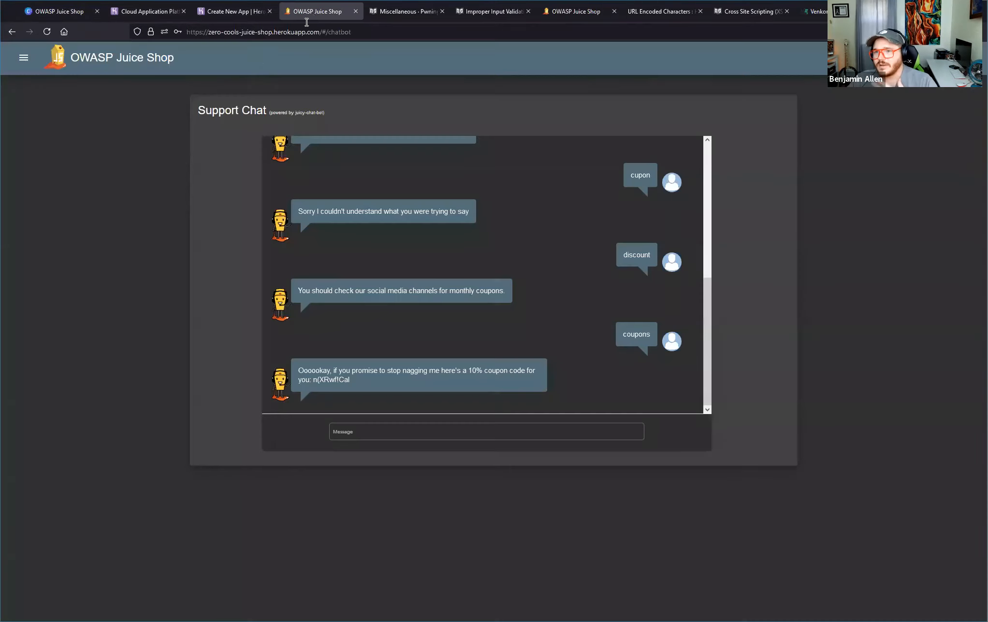
pyautogui.click(26, 57)
pyautogui.click(60, 281)
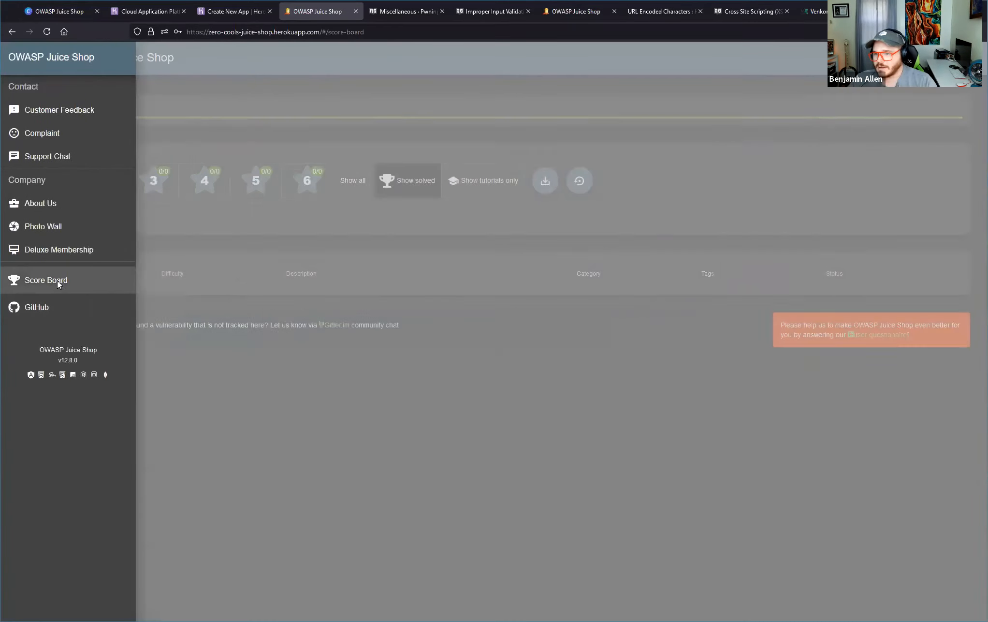
pyautogui.scroll(-3, 63, 290)
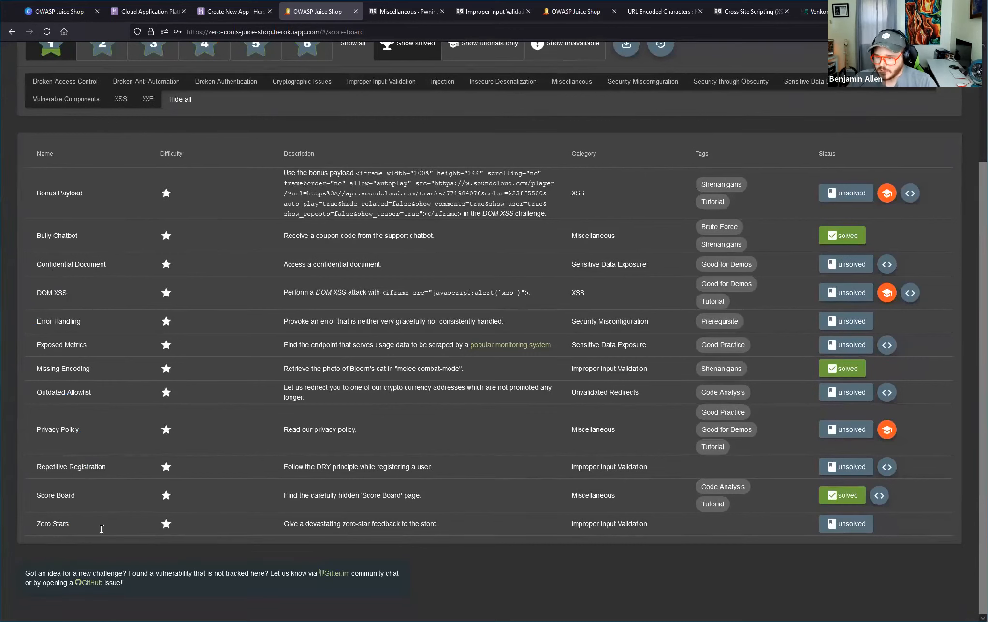
# Examine the Zero Stars challenge's name, description and category on the Score Board.
pyautogui.moveTo(33, 527); pyautogui.dragTo(251, 527)
pyautogui.doubleClick(307, 525)
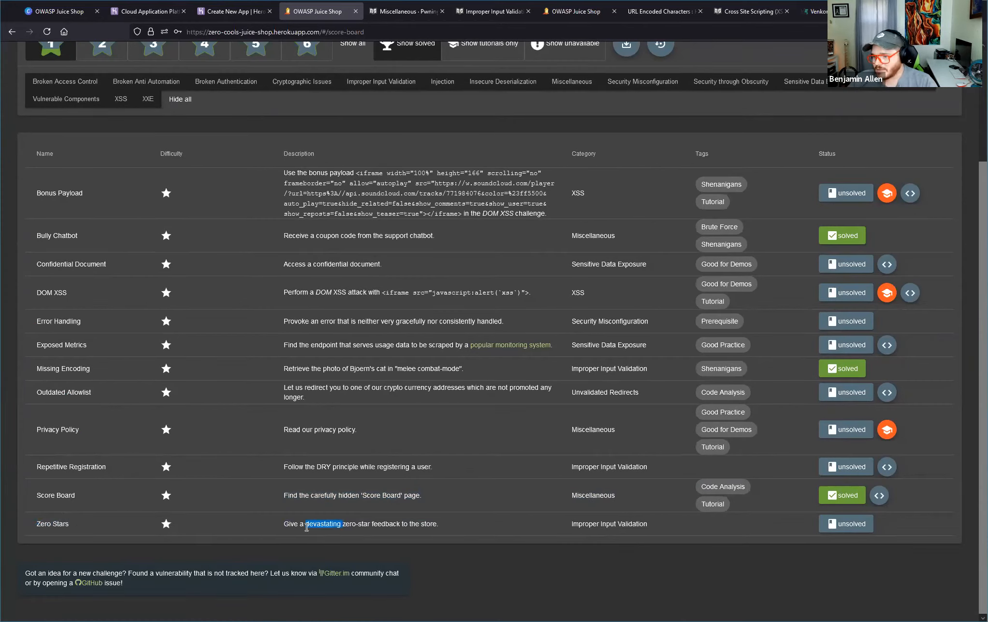
pyautogui.click(307, 524)
pyautogui.tripleClick(307, 525)
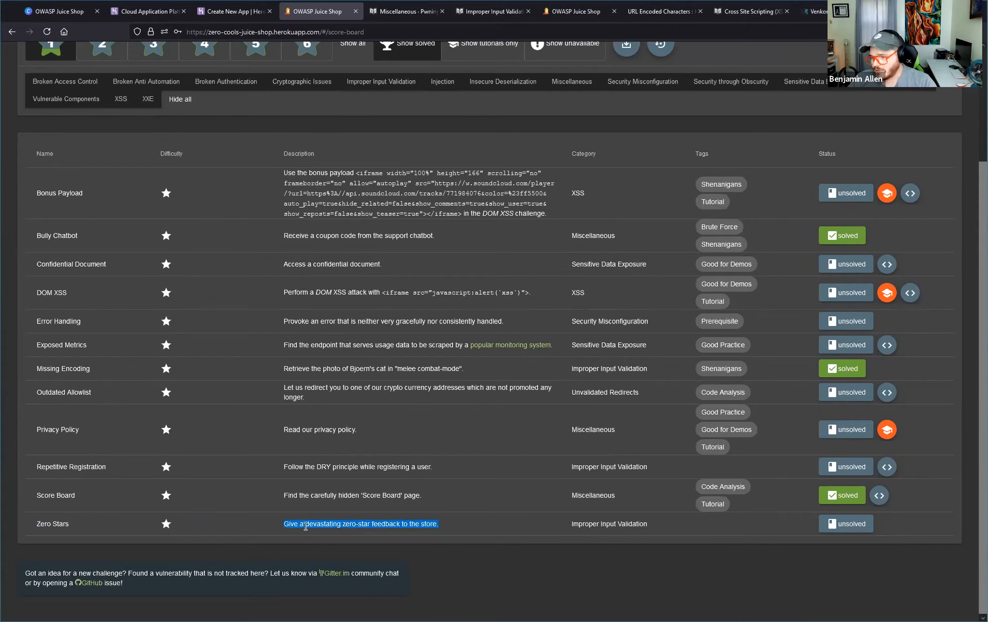
pyautogui.tripleClick(590, 524)
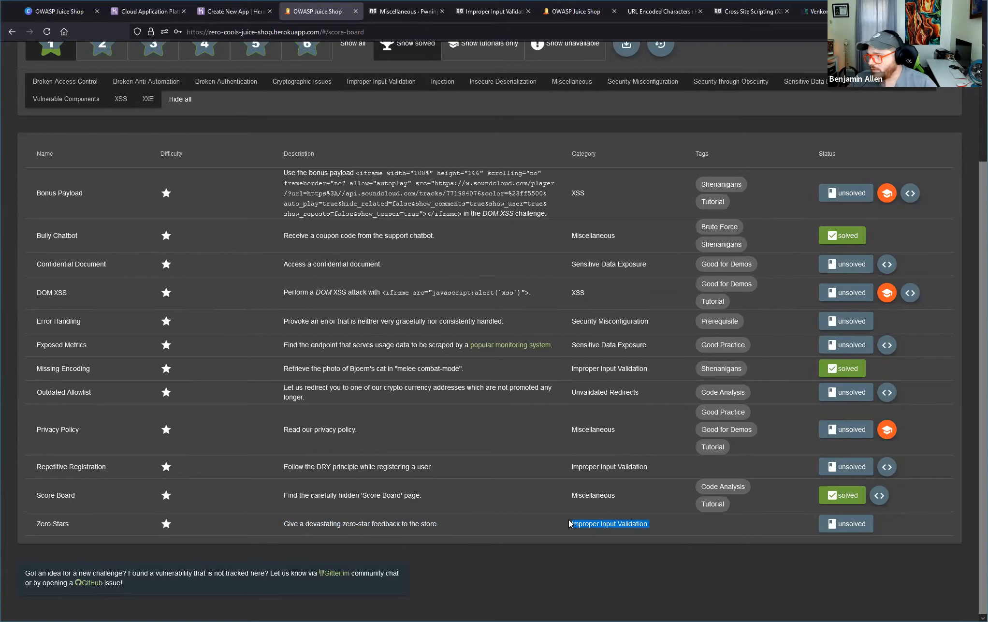
# Open the Zero Stars challenge's hints and find the section "Give a devastating zero-star feedback to the store" in the Improper Input Validation chapter.
pyautogui.moveTo(844, 528)
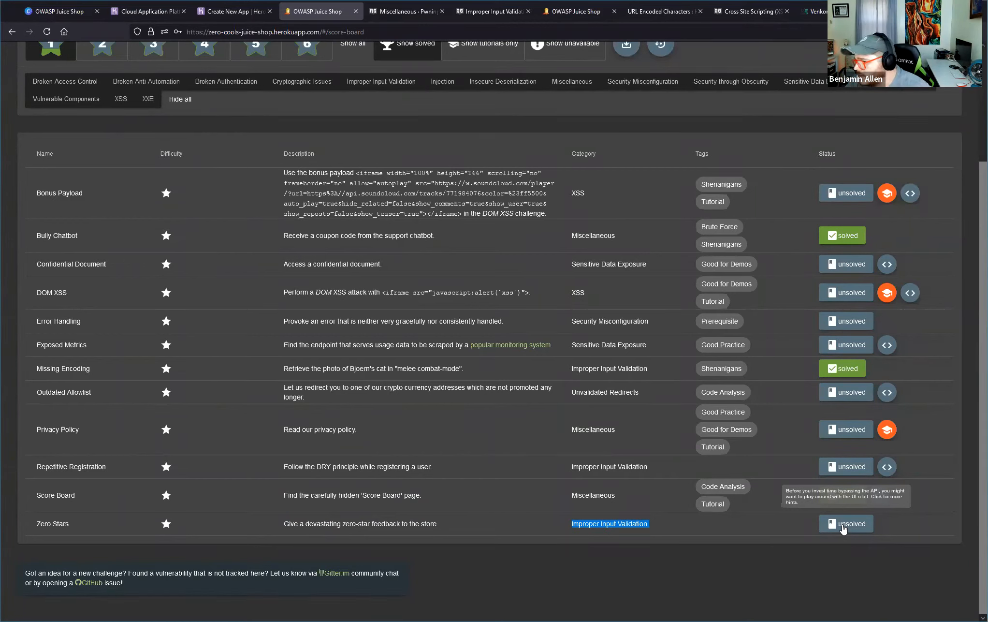
pyautogui.click(843, 526)
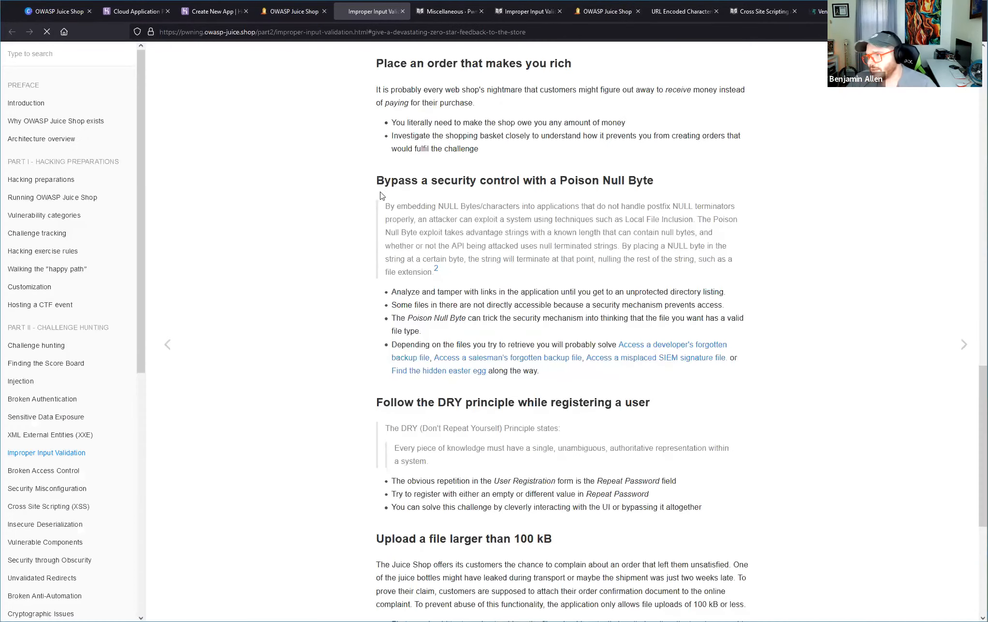
pyautogui.scroll(1, 624, 203)
pyautogui.scroll(-1, 624, 203)
pyautogui.scroll(-3, 624, 203)
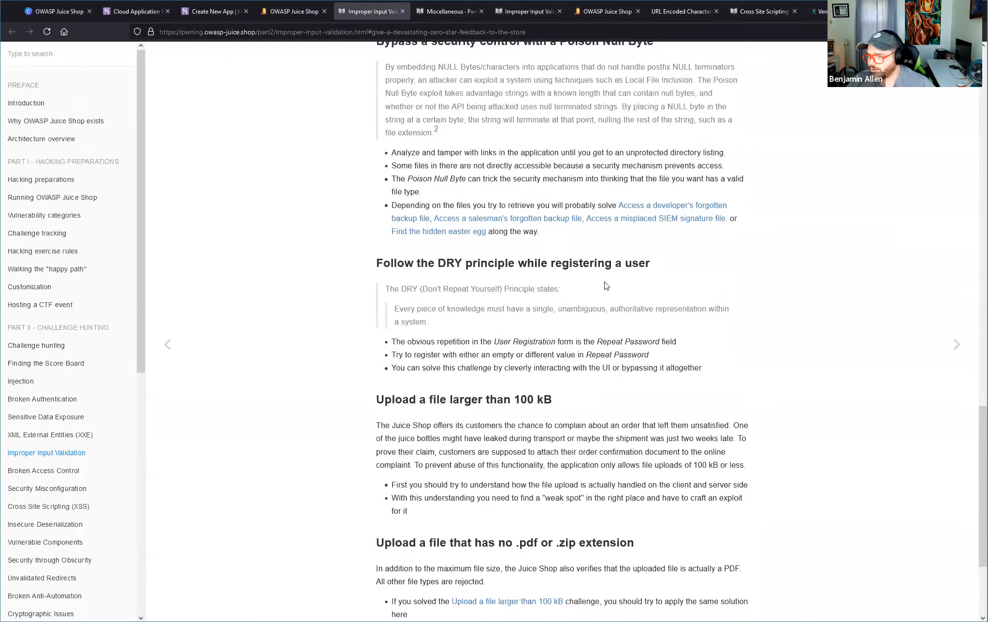
pyautogui.scroll(8, 603, 260)
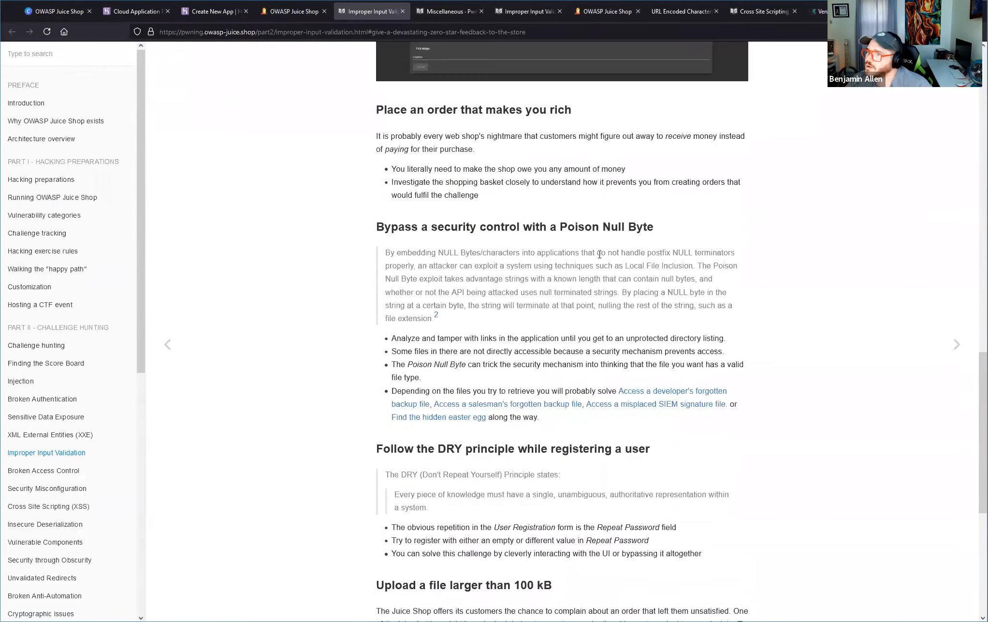
pyautogui.scroll(3, 598, 257)
pyautogui.scroll(-3, 598, 258)
pyautogui.scroll(-2, 599, 258)
pyautogui.click(69, 452)
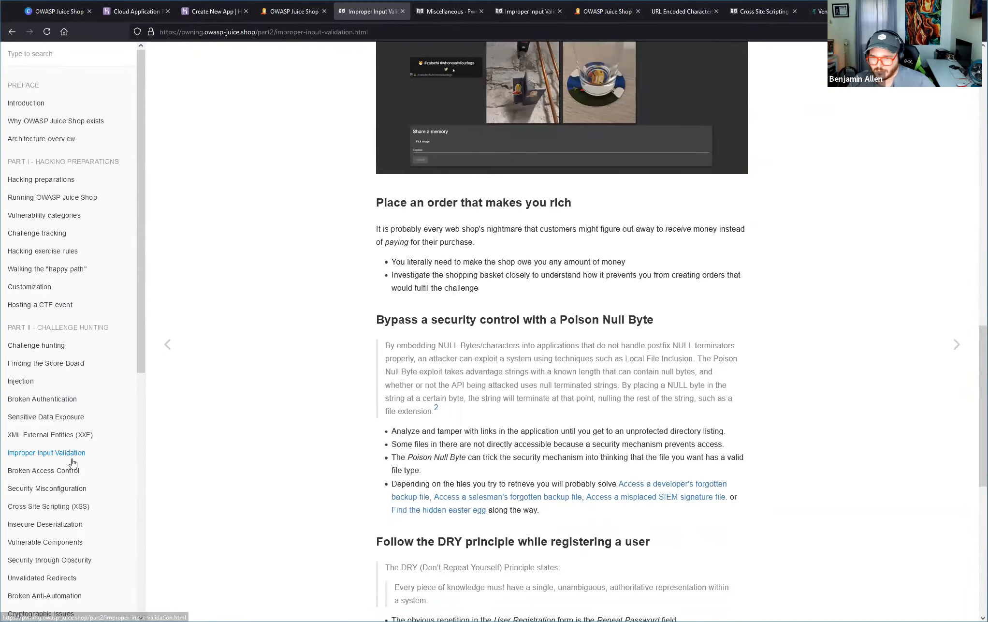
pyautogui.scroll(-3, 473, 370)
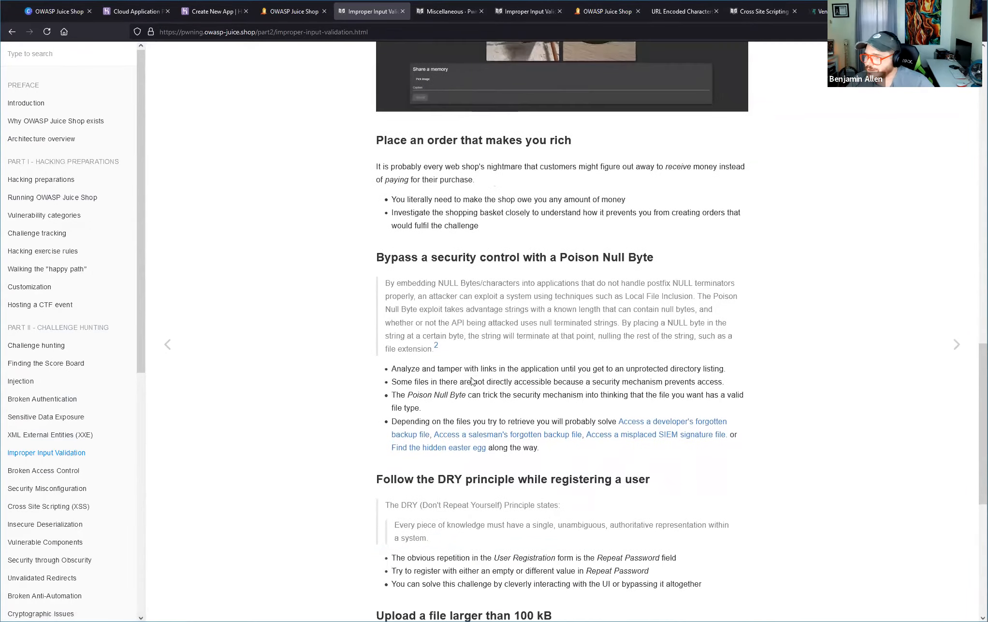
pyautogui.scroll(-5, 472, 367)
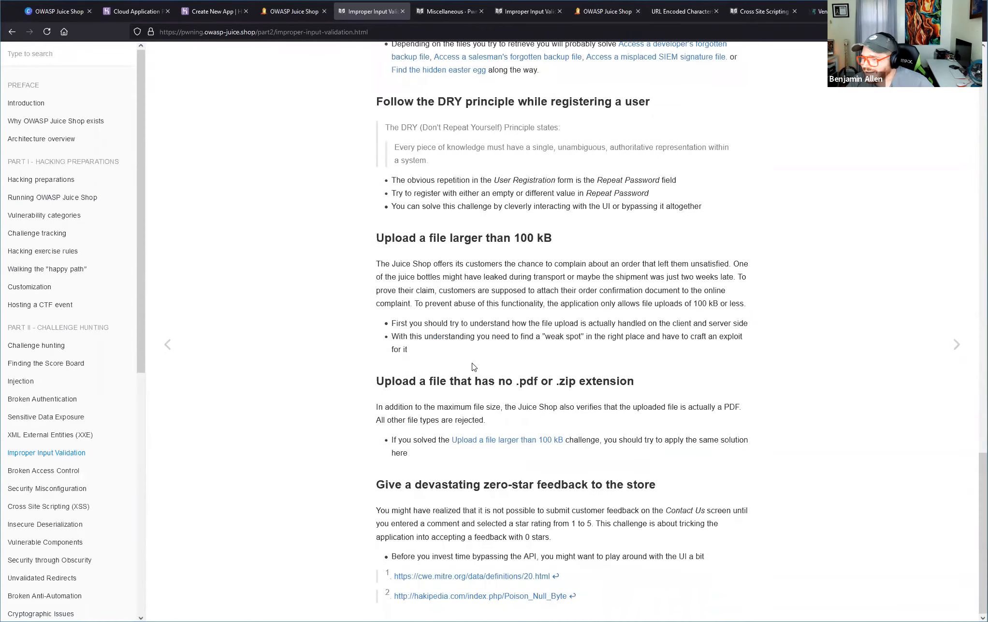
# Read the zero-star feedback section's explanation and its hint about bypassing the API.
pyautogui.moveTo(376, 510); pyautogui.dragTo(551, 538)
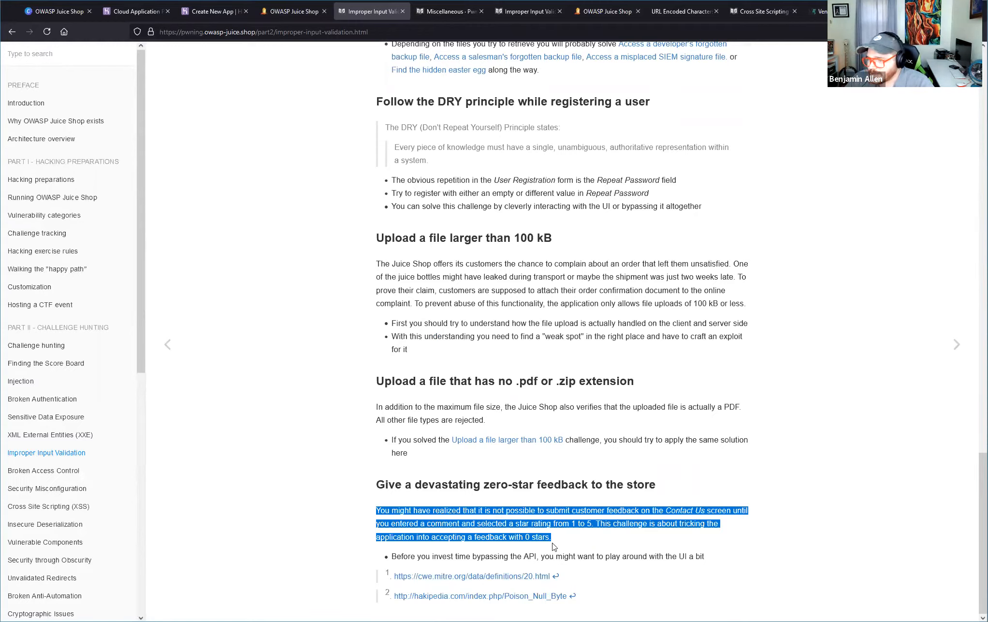
pyautogui.click(549, 522)
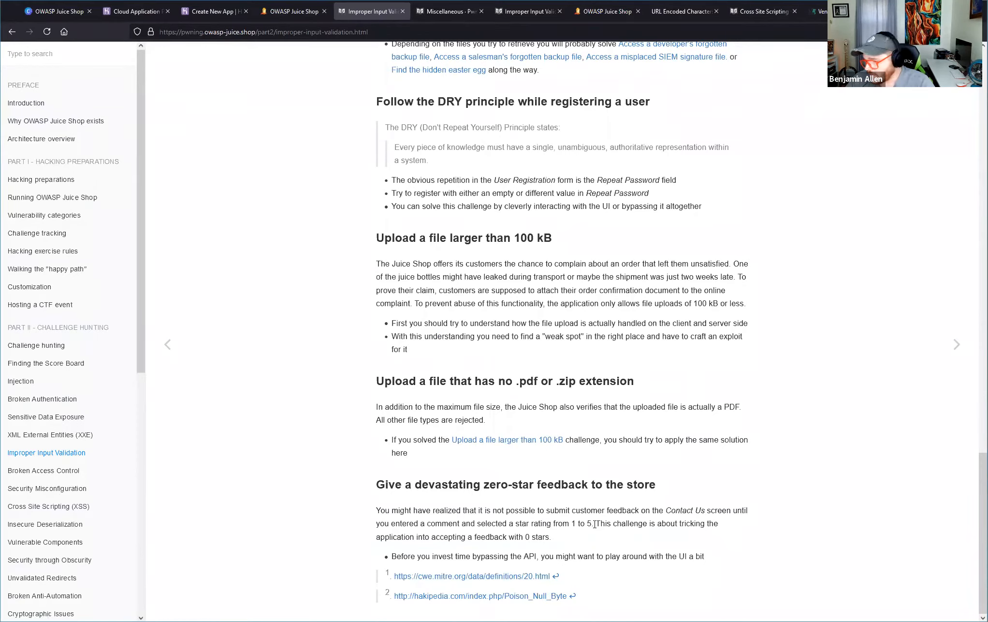
pyautogui.moveTo(596, 523); pyautogui.dragTo(606, 537)
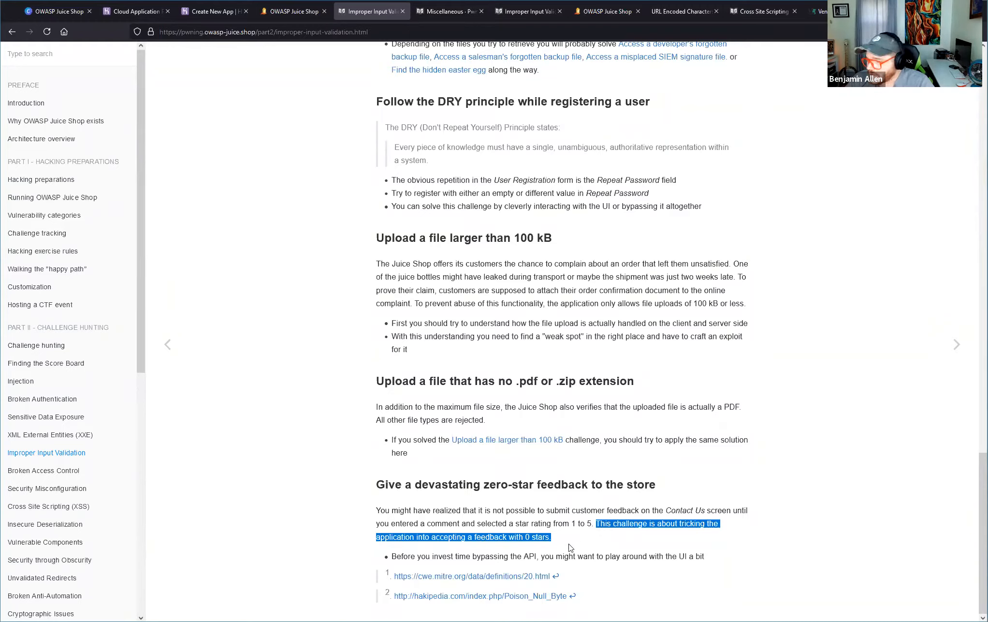
pyautogui.moveTo(725, 557); pyautogui.dragTo(328, 560)
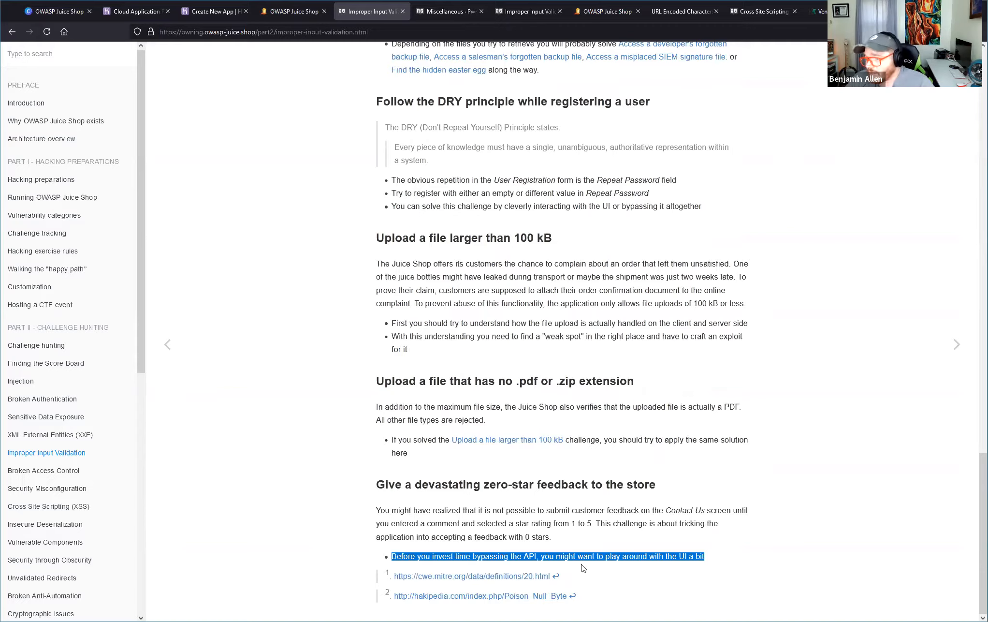
# Open the chapter's cwe.mitre.org reference in a separate tab and examine the CWE-20: Improper Input Validation entry.
pyautogui.rightClick(504, 579)
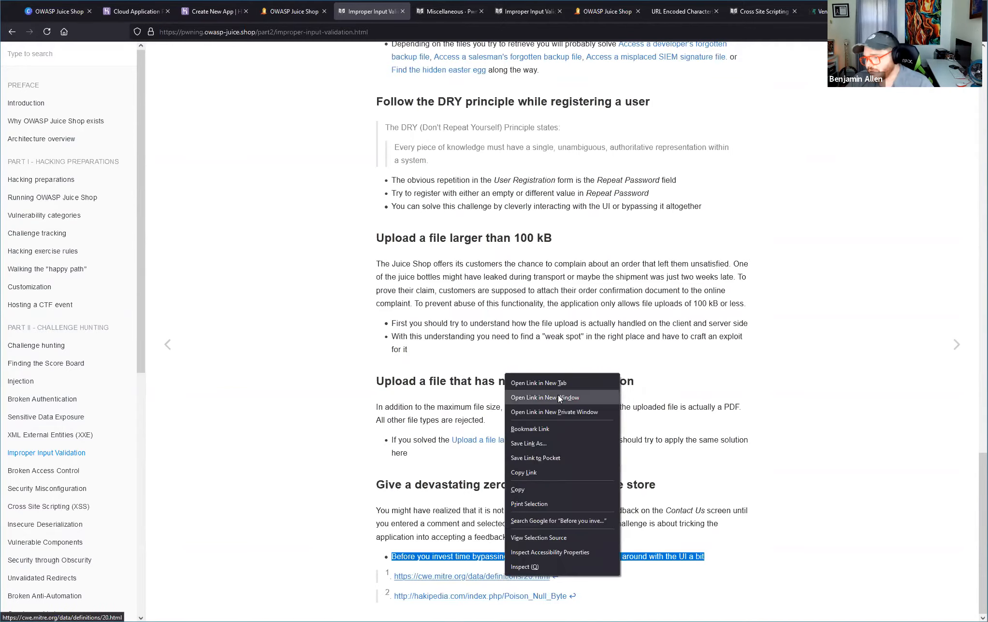
pyautogui.click(555, 381)
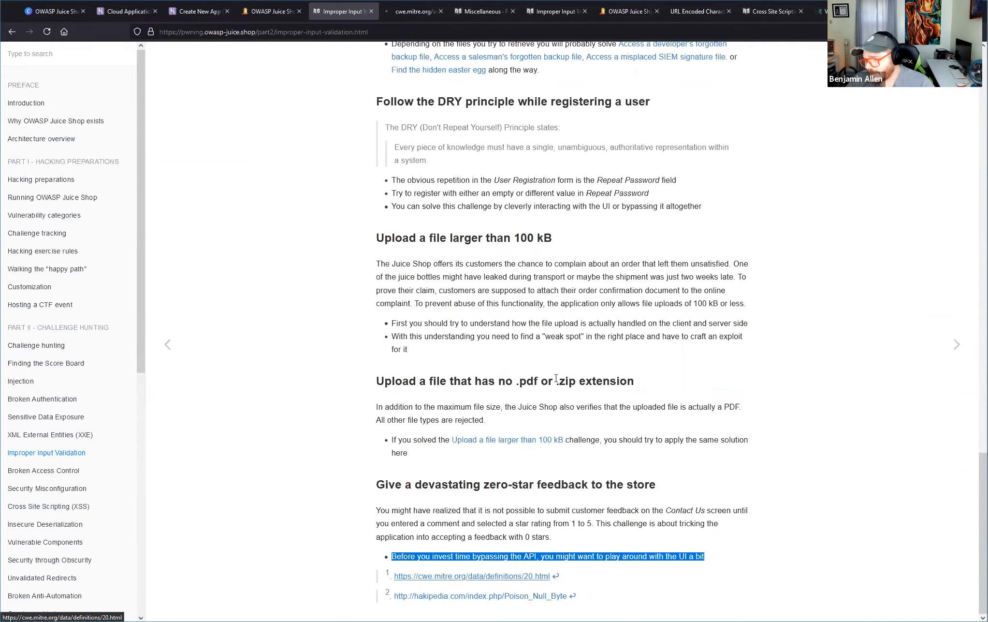
pyautogui.click(403, 12)
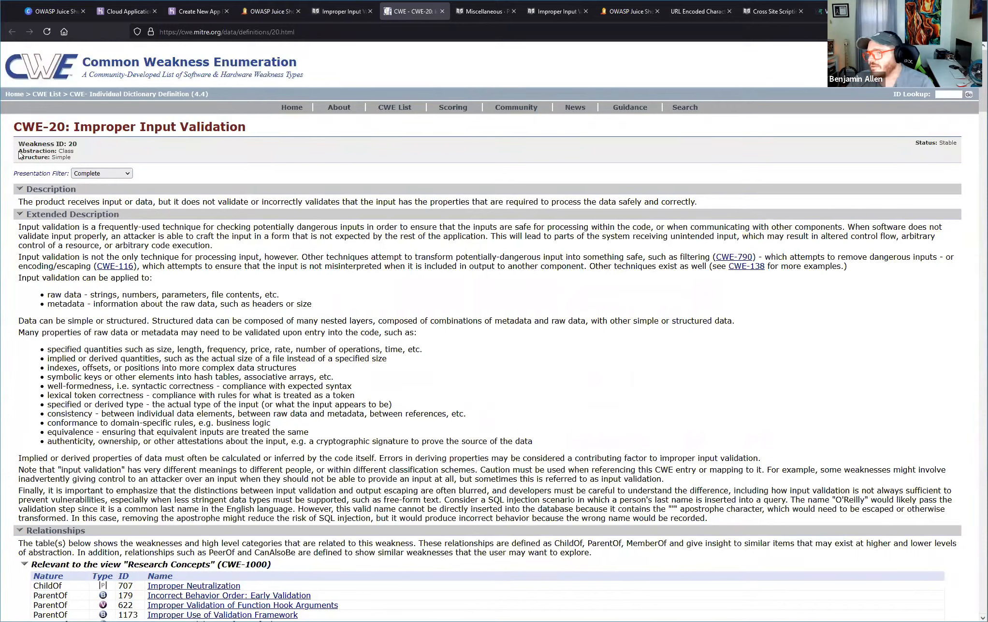
pyautogui.moveTo(14, 122); pyautogui.dragTo(258, 126)
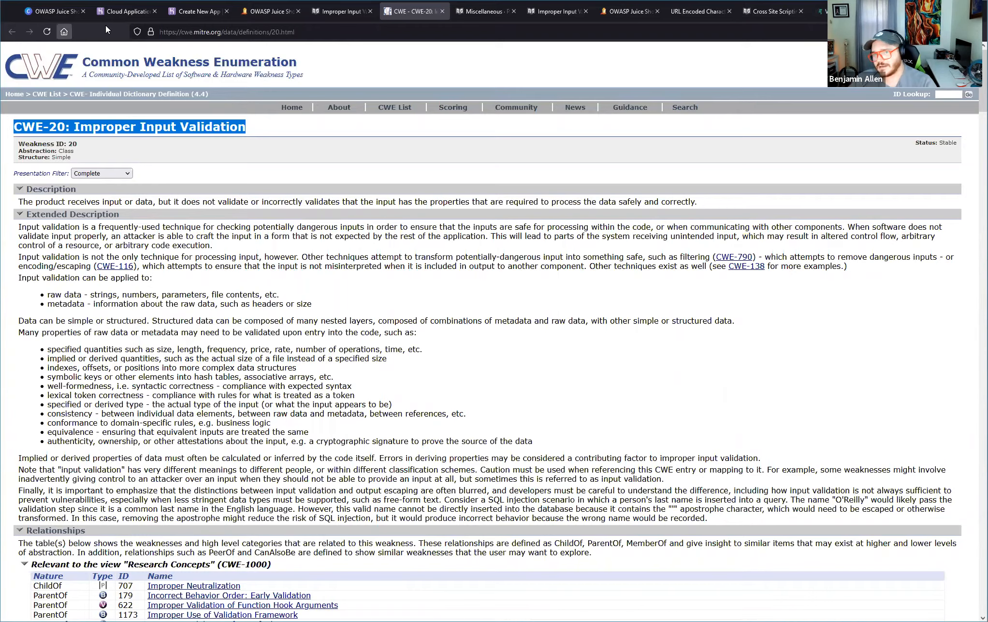
# Return to the Juice Shop, open its Customer Feedback form and check the prefilled author.
pyautogui.click(268, 12)
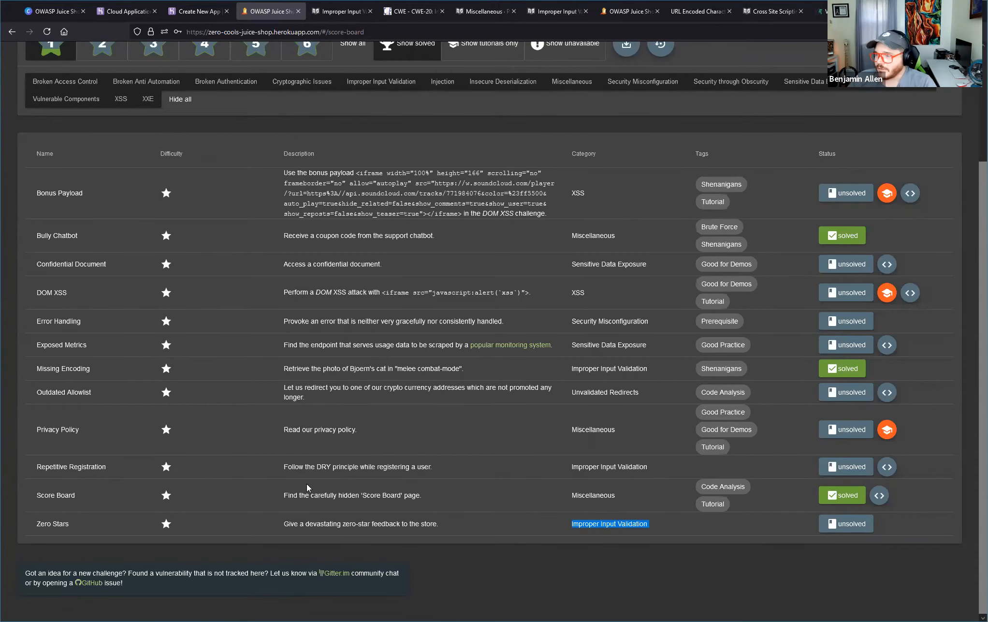
pyautogui.scroll(3, 120, 258)
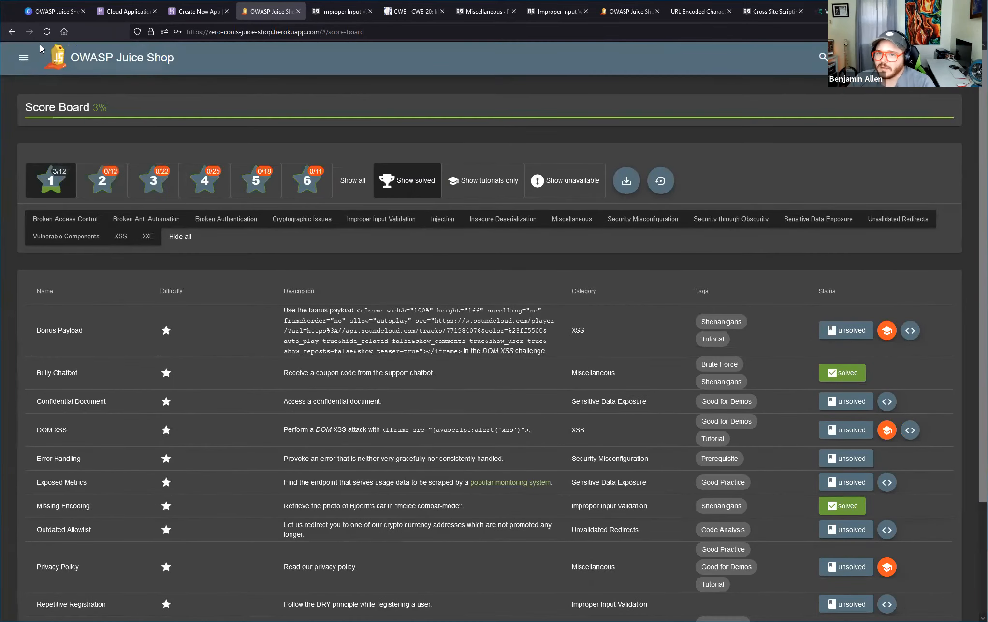
pyautogui.click(22, 57)
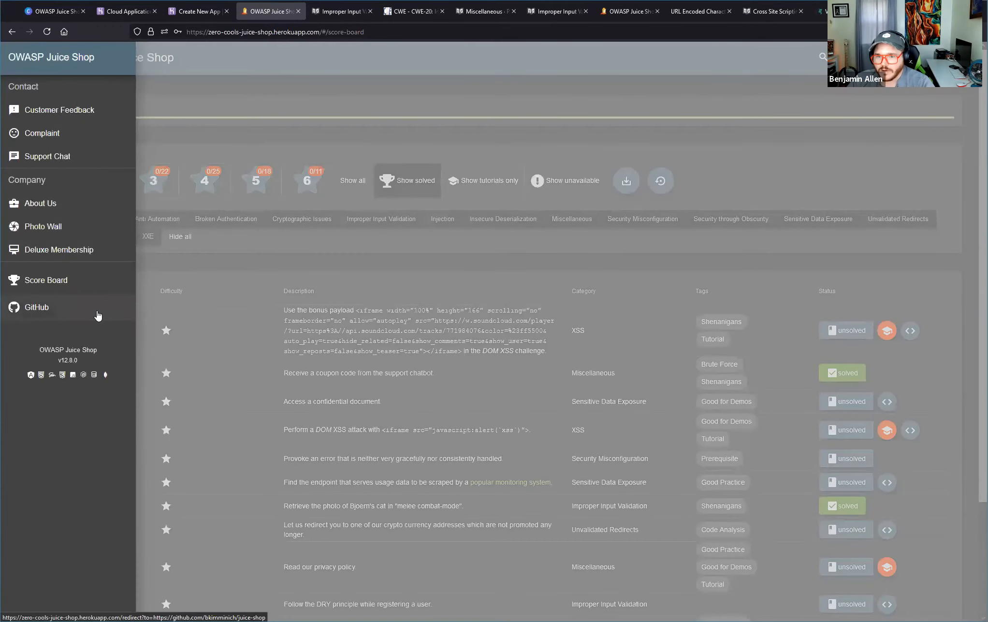
pyautogui.click(55, 110)
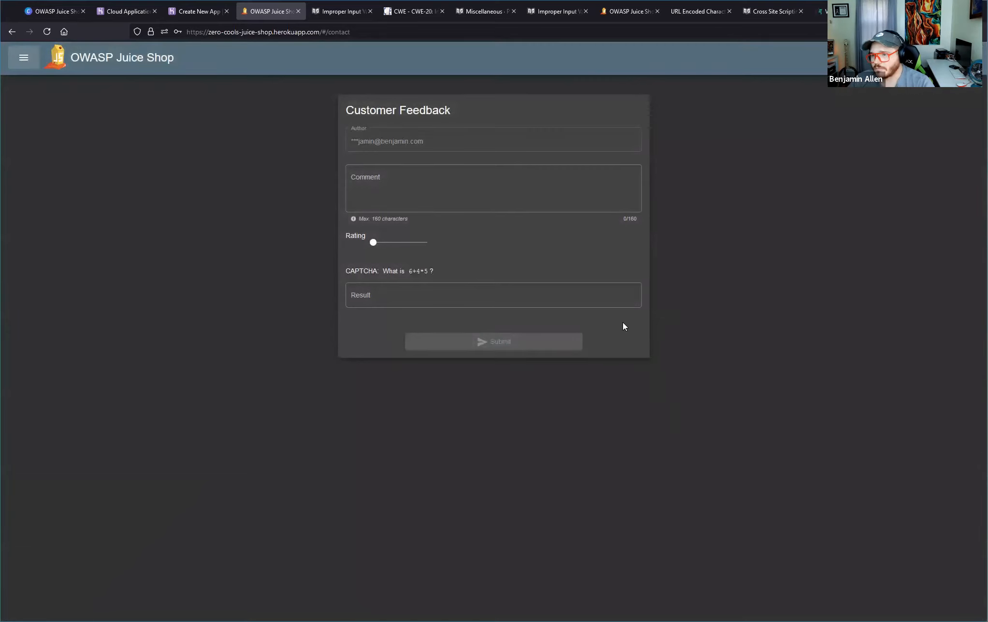
pyautogui.moveTo(422, 144); pyautogui.dragTo(316, 140)
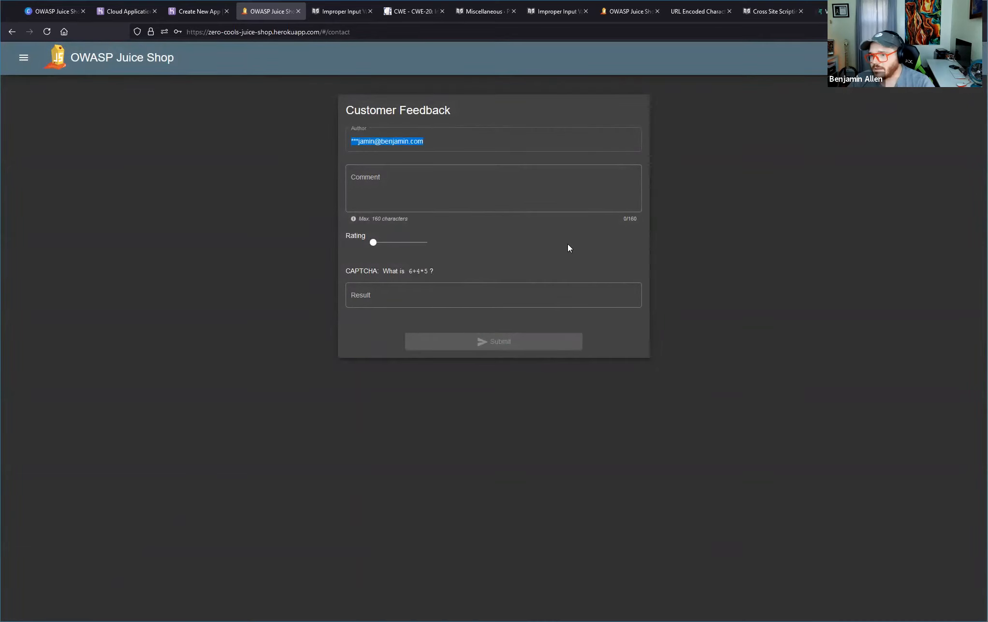
# Set the feedback rating to 3 stars and enter 50 as the CAPTCHA result.
pyautogui.click(443, 190)
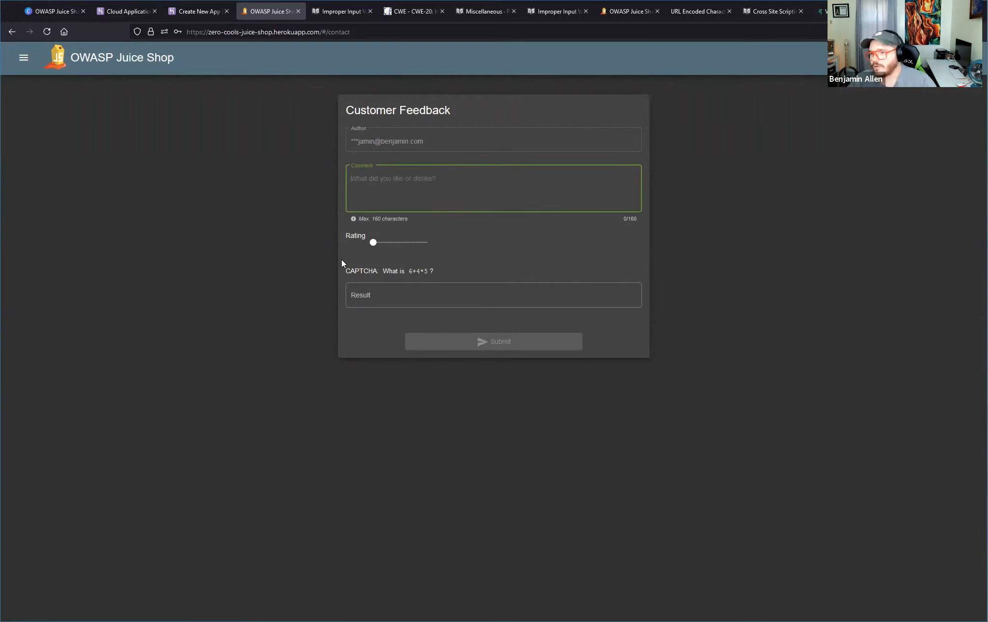
pyautogui.moveTo(373, 243); pyautogui.dragTo(401, 260)
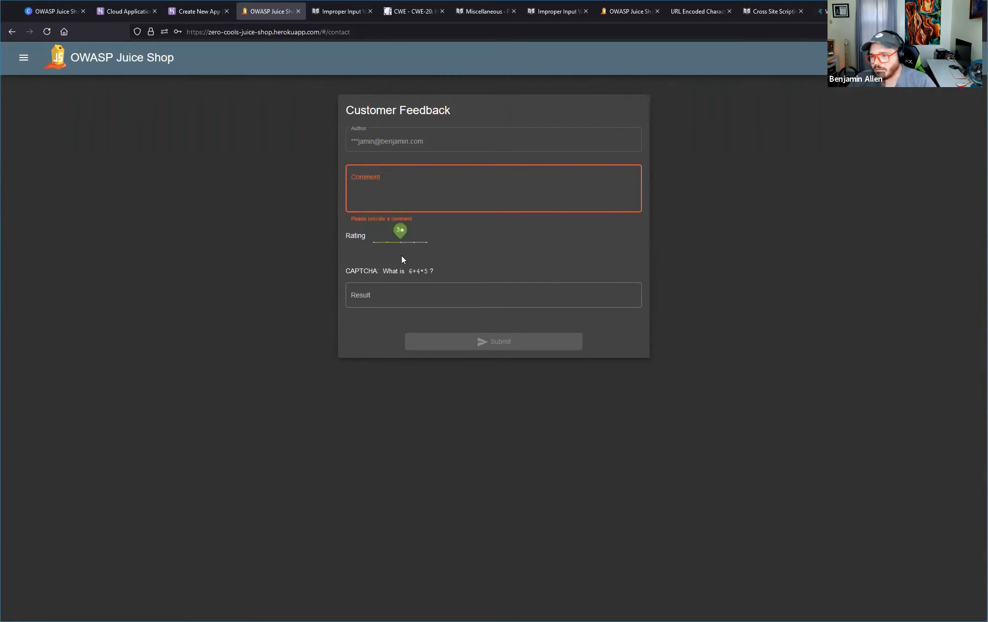
pyautogui.click(377, 296)
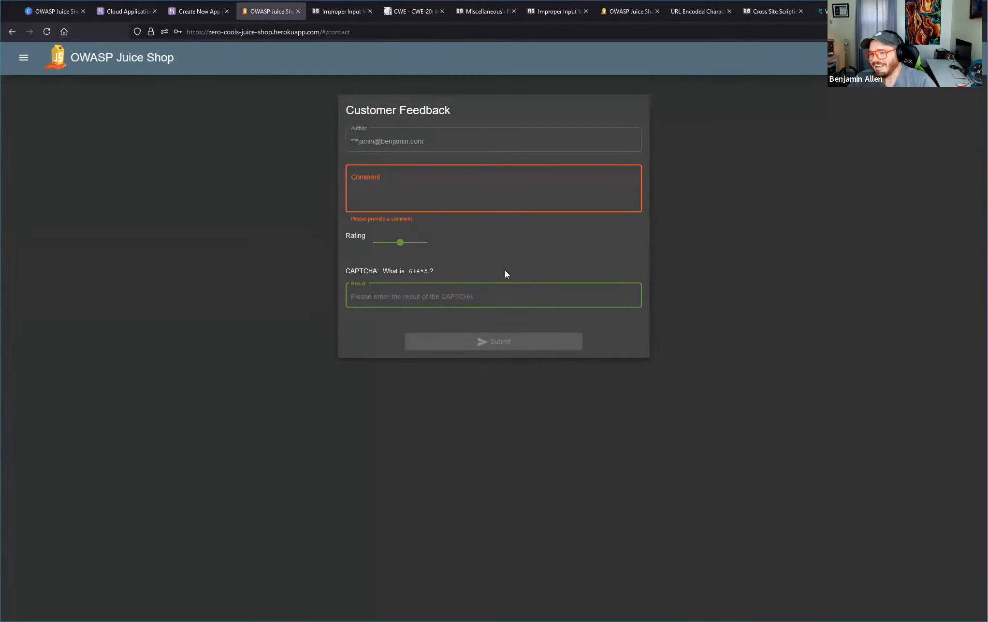
pyautogui.write('50')
# Enter "1" as the feedback comment, deleting and retyping it to test when the form can be submitted.
pyautogui.click(405, 199)
pyautogui.write('1')
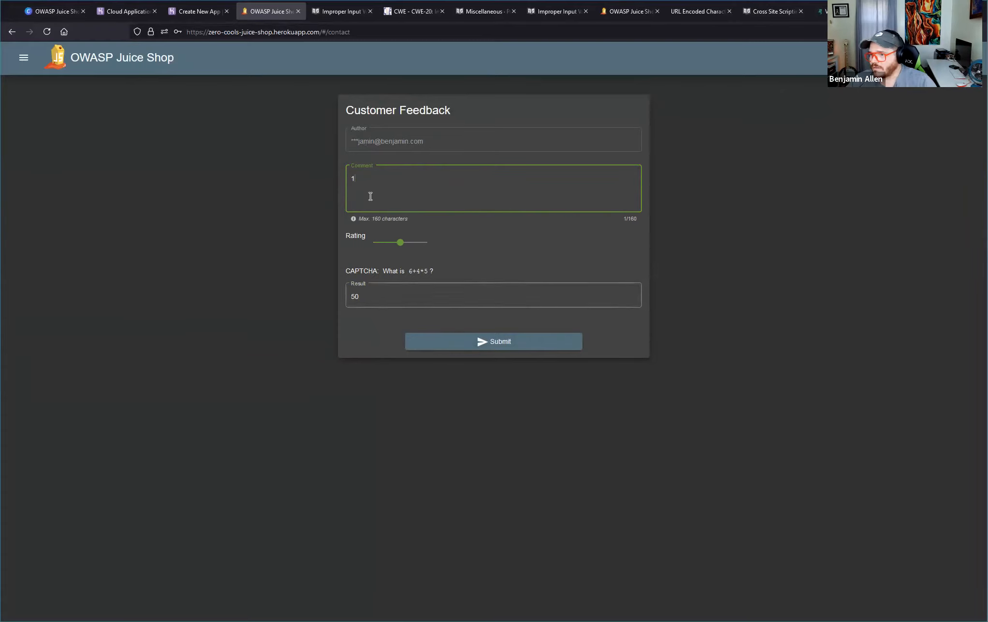
pyautogui.press('BackSpace')
pyautogui.write('1')
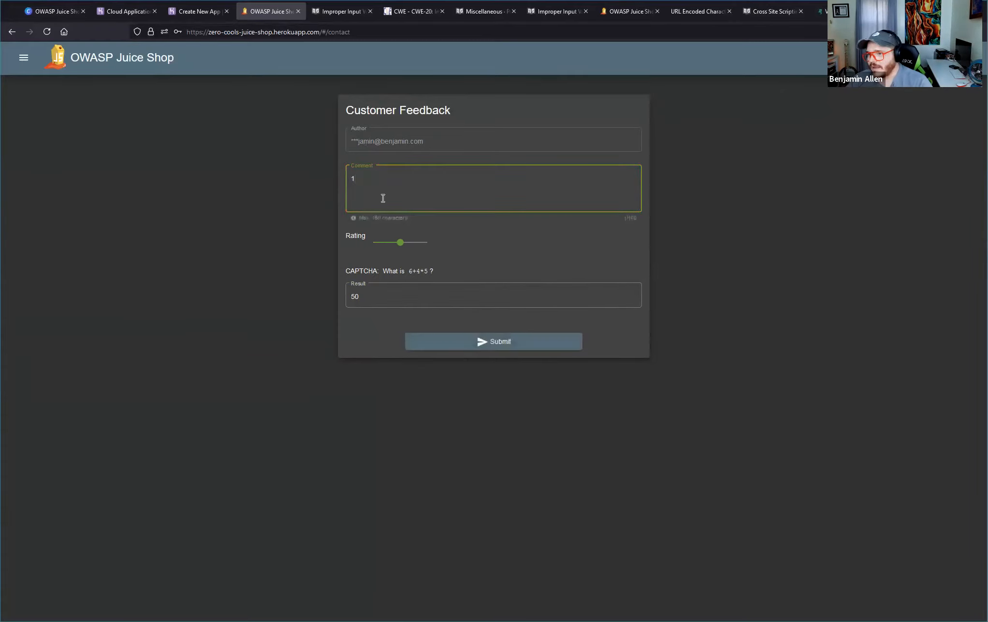
pyautogui.press('BackSpace')
pyautogui.write('1')
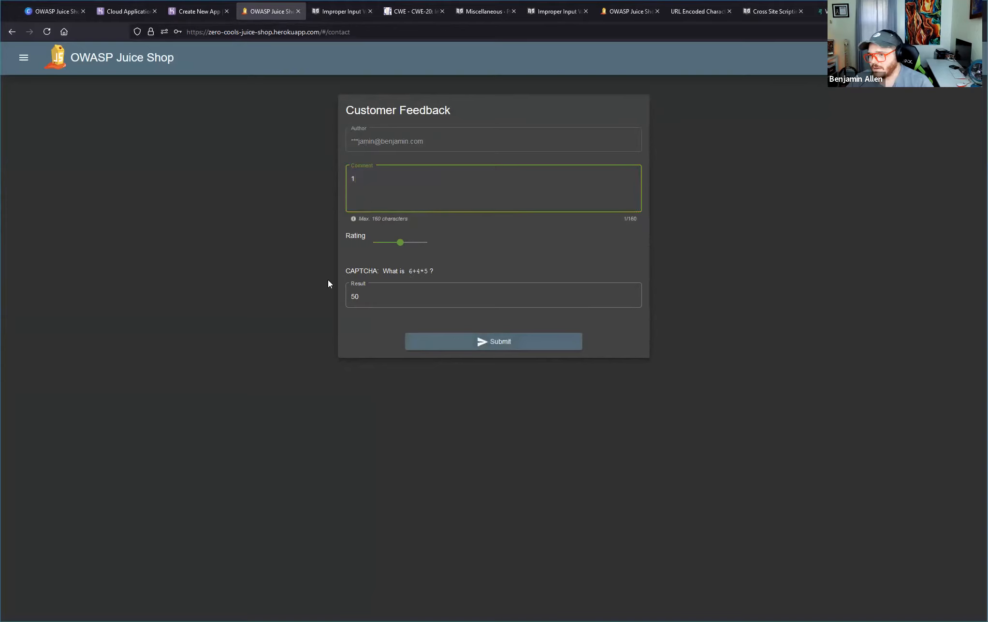
# Try to submit the feedback with the rating lowered to its minimum, and recheck the entered CAPTCHA result.
pyautogui.moveTo(402, 239); pyautogui.dragTo(358, 233)
pyautogui.click(430, 184)
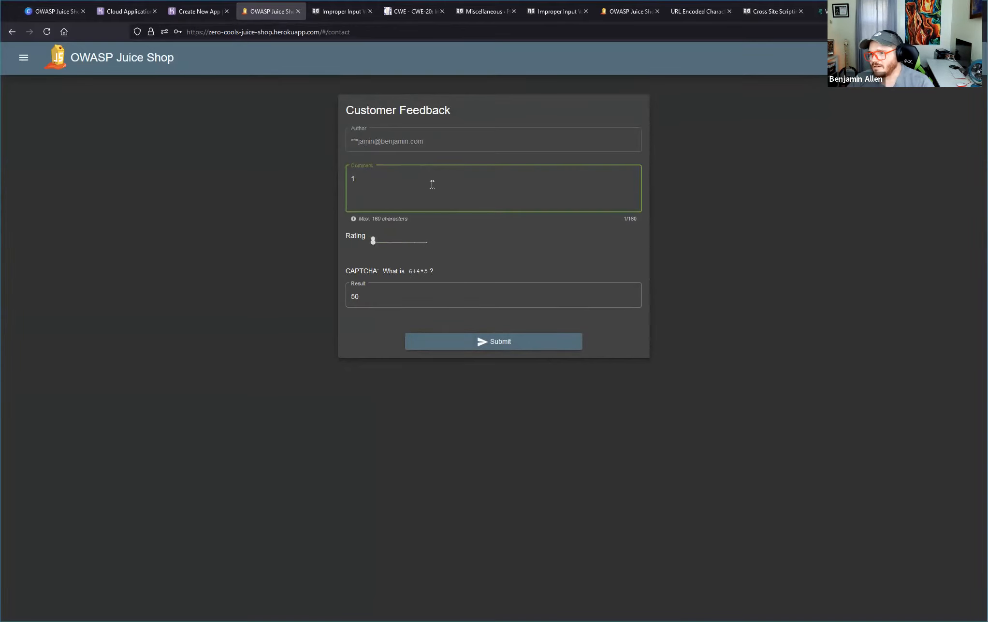
pyautogui.click(499, 344)
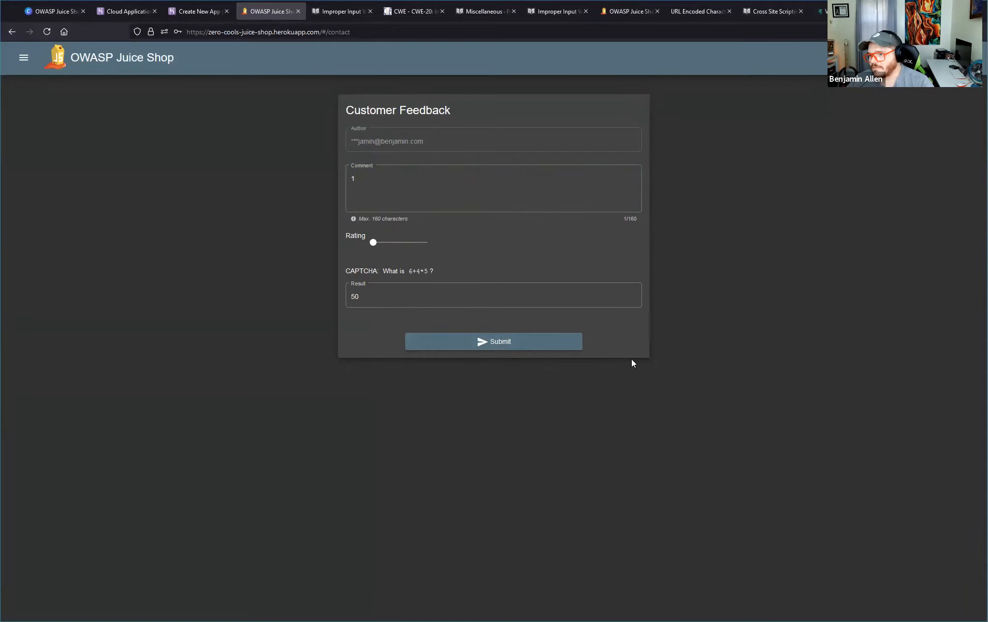
pyautogui.click(467, 346)
pyautogui.click(434, 294)
pyautogui.moveTo(408, 295); pyautogui.dragTo(337, 292)
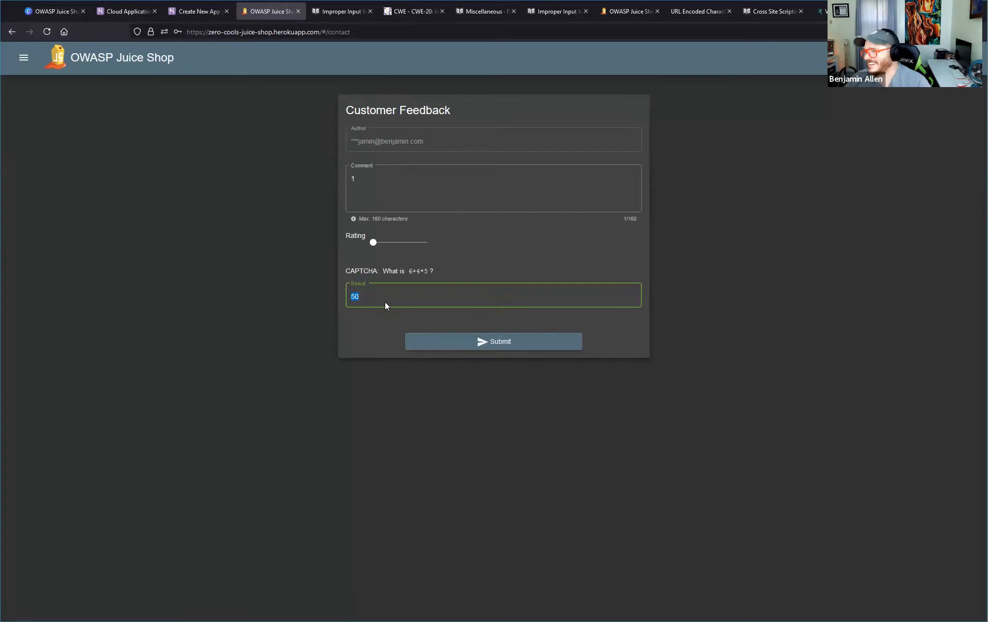
pyautogui.click(434, 298)
# Try to submit the feedback with a 2-star rating and "dfgsdfgsdfgdsfg" appended to the comment.
pyautogui.click(387, 242)
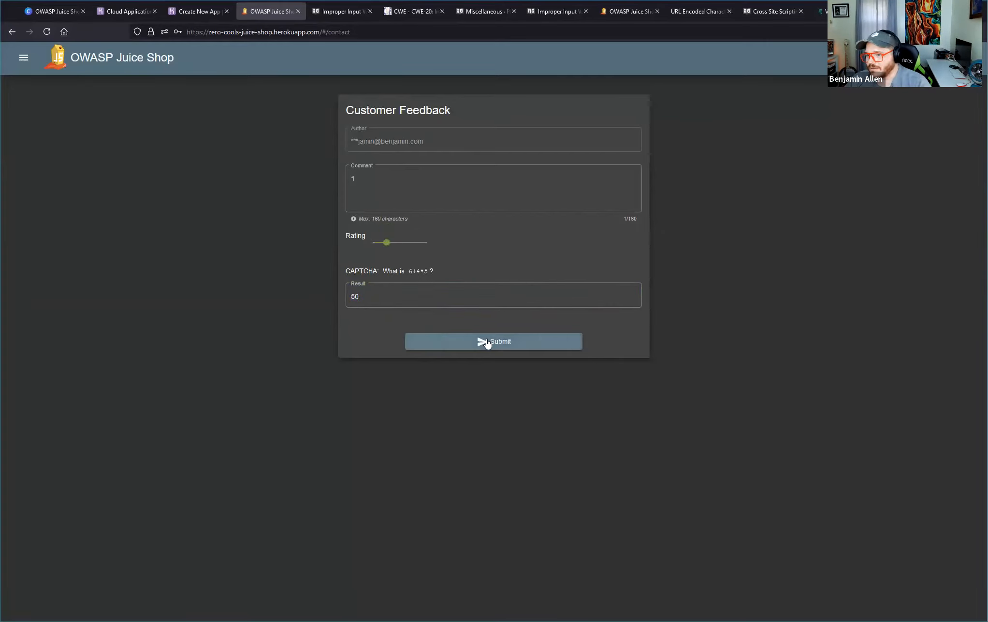
pyautogui.click(414, 181)
pyautogui.write('dfgsdfgsdfgdsfg')
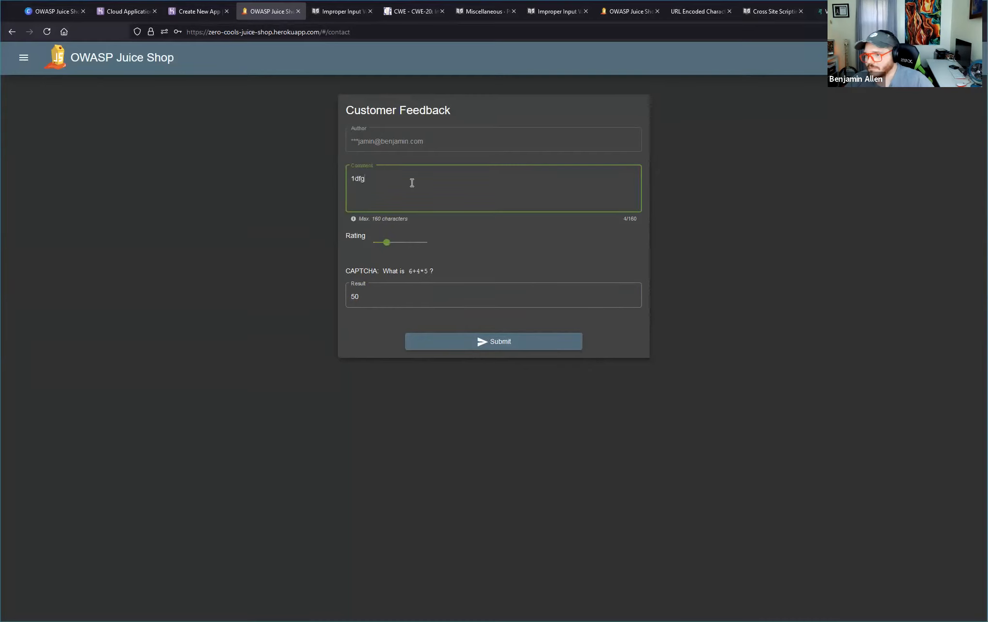
pyautogui.click(442, 340)
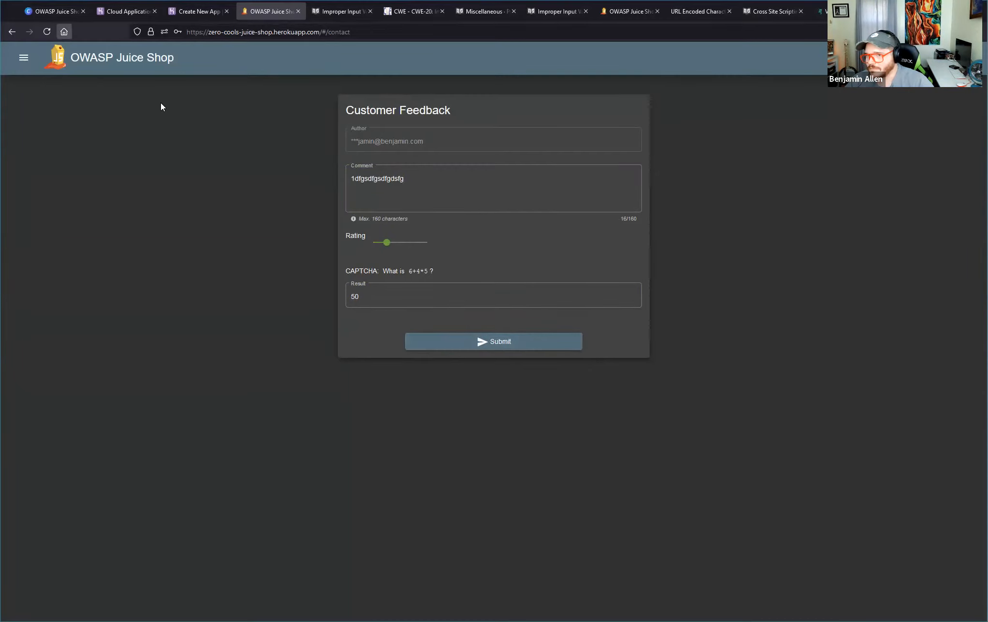
# Reload the feedback form and submit the comment "stuff" with a 2-star rating and CAPTCHA result 7.
pyautogui.press('F5')
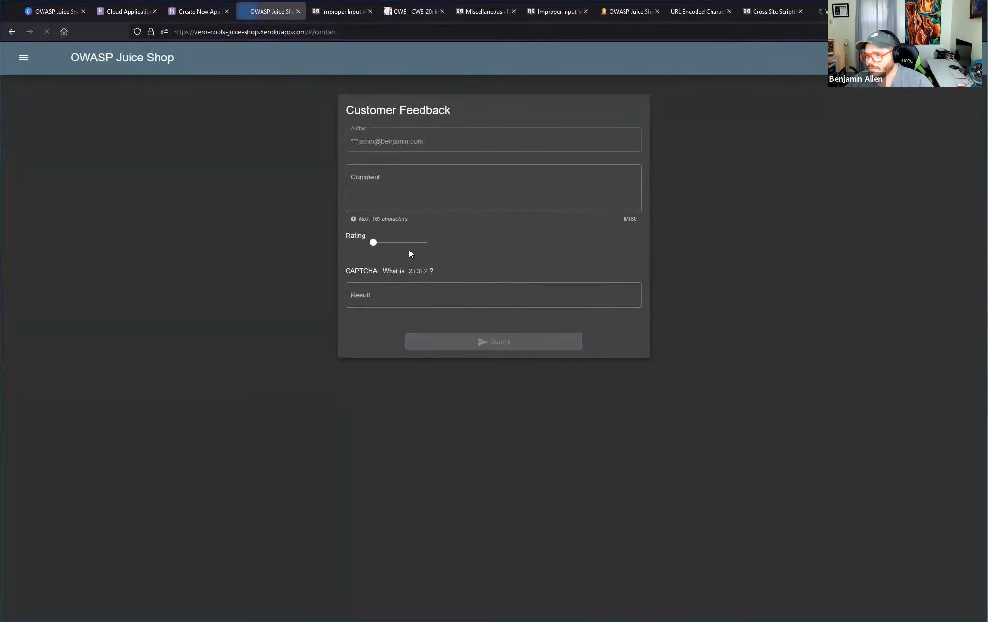
pyautogui.click(413, 188)
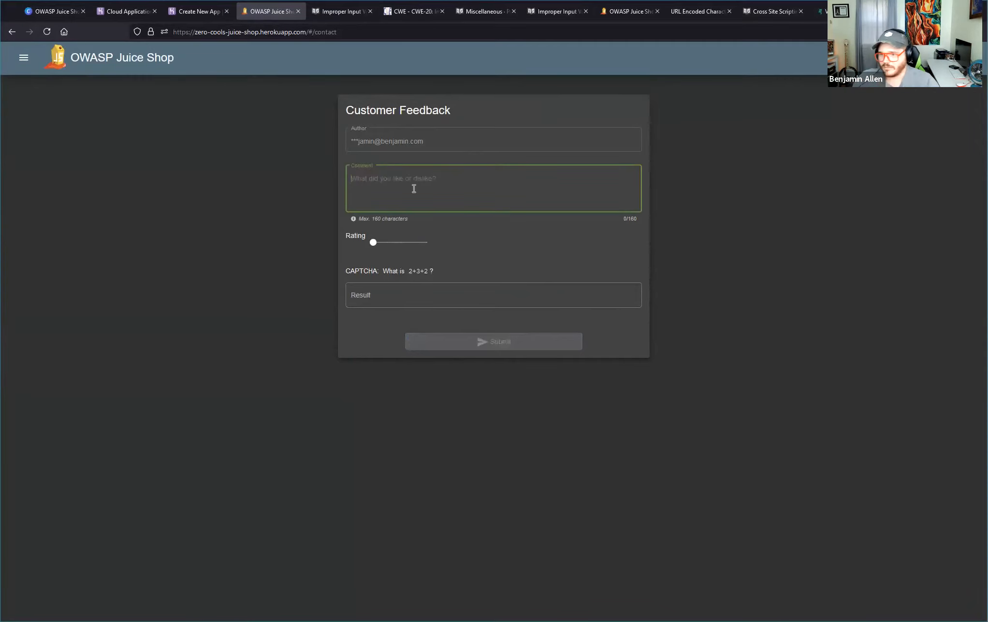
pyautogui.write('stuff')
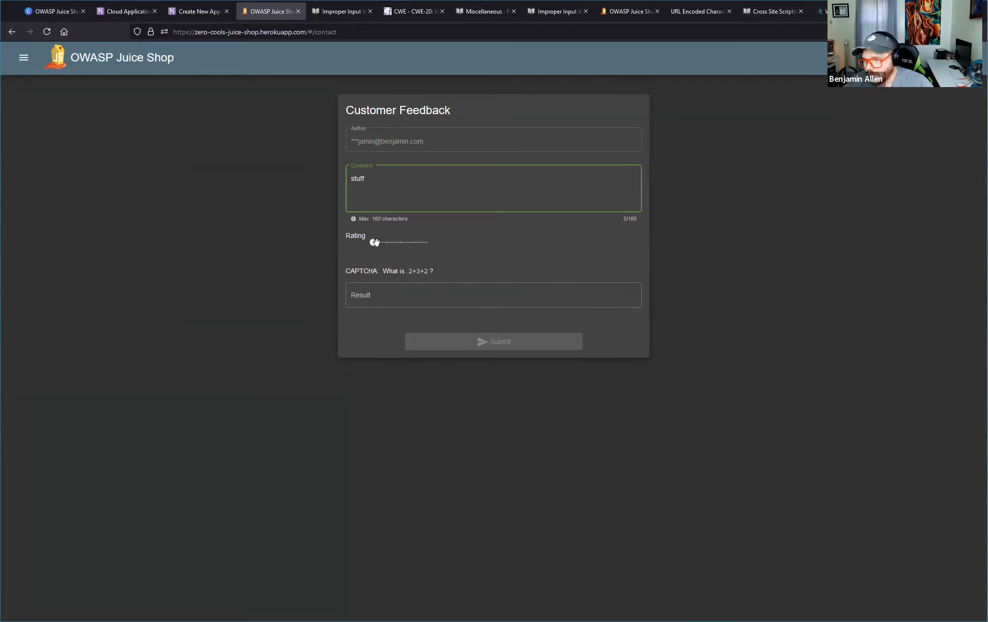
pyautogui.moveTo(373, 242); pyautogui.dragTo(386, 247)
pyautogui.click(379, 301)
pyautogui.write('7')
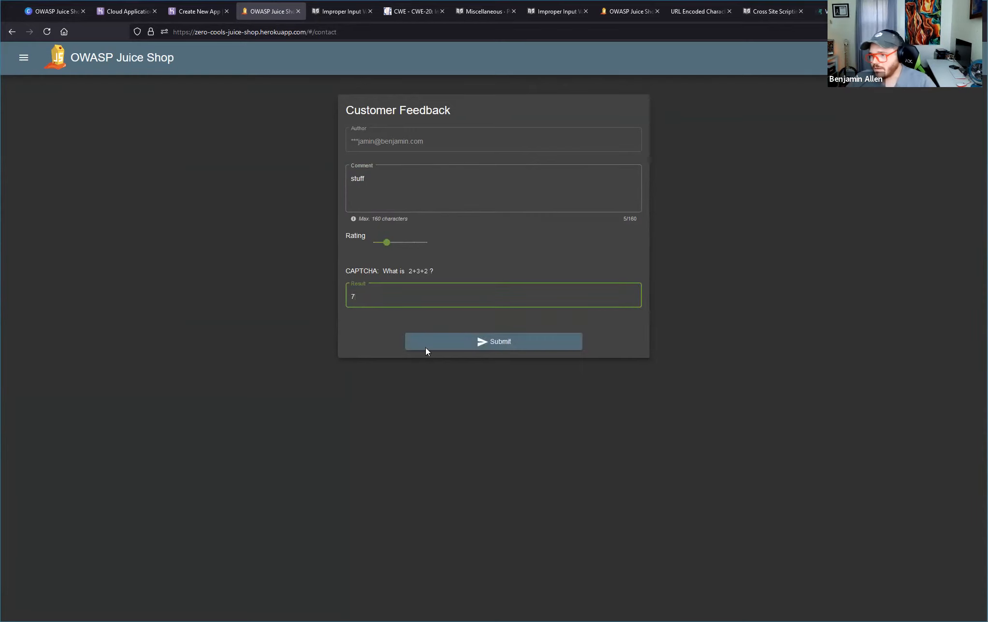
pyautogui.click(502, 341)
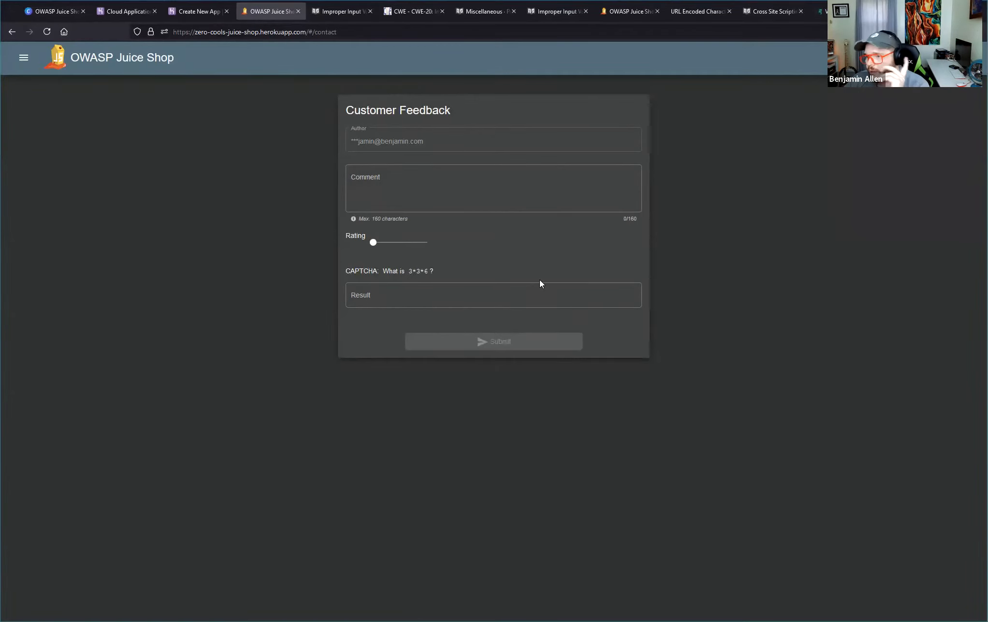
# Open the browser's developer tools on the feedback page and bring up the network monitor.
pyautogui.rightClick(414, 409)
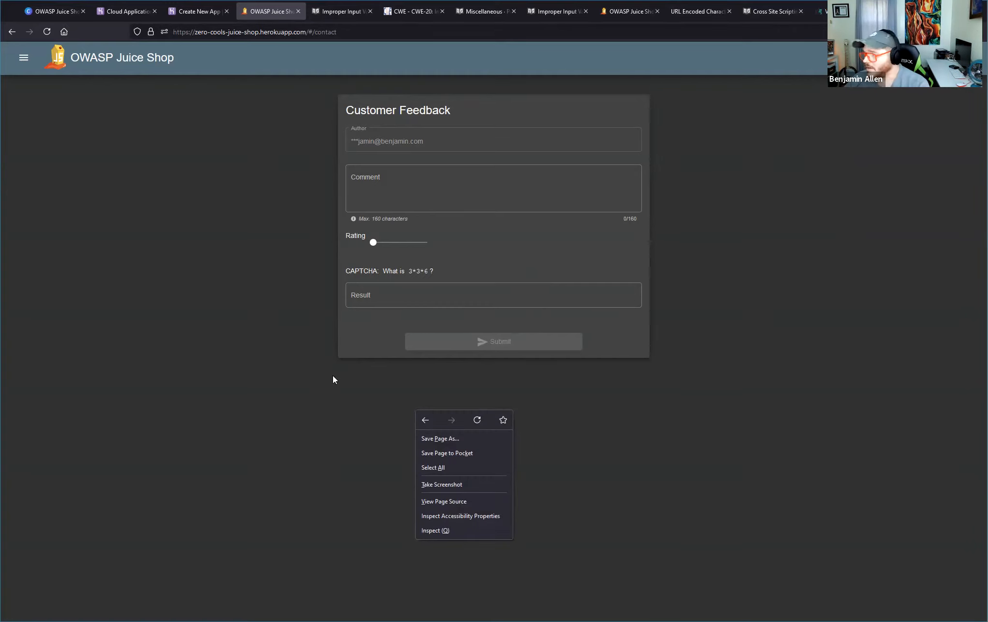
pyautogui.click(435, 530)
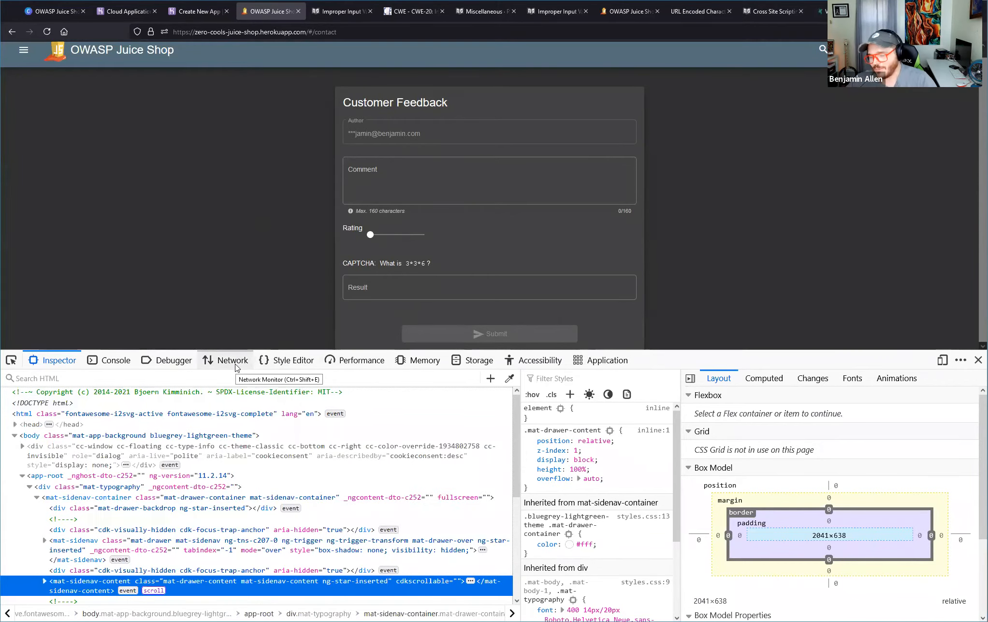
pyautogui.click(220, 361)
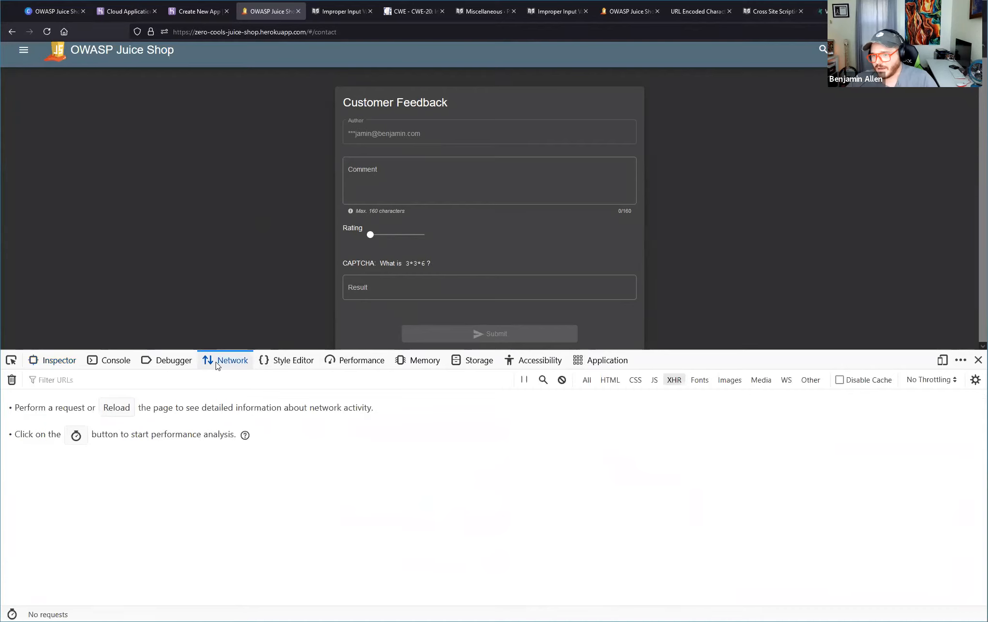
# Submit the feedback form with the comment "1234", a 4-star rating and CAPTCHA result 54.
pyautogui.click(388, 170)
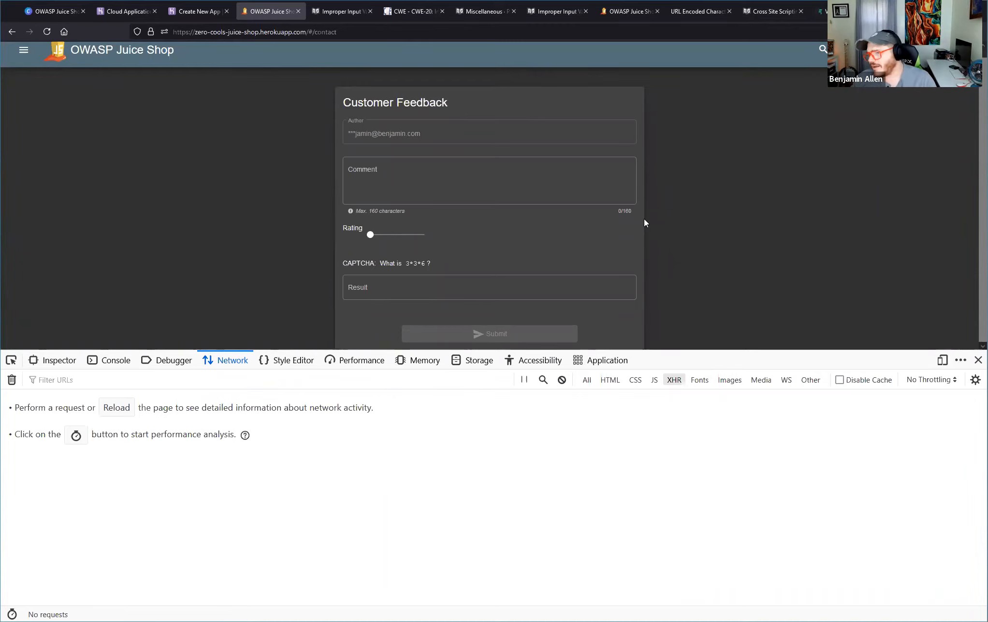
pyautogui.click(471, 180)
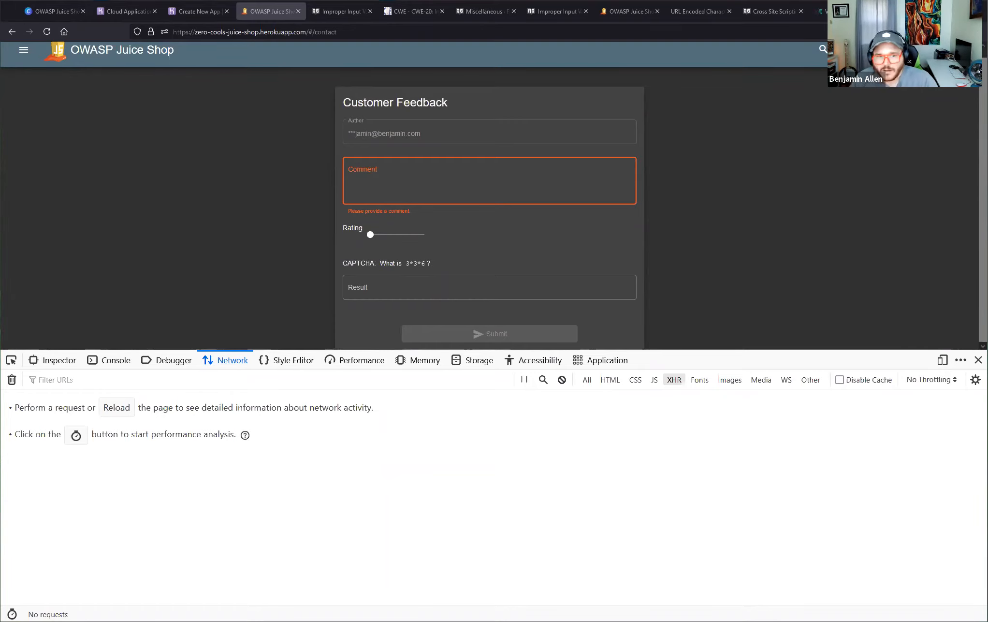
pyautogui.click(453, 285)
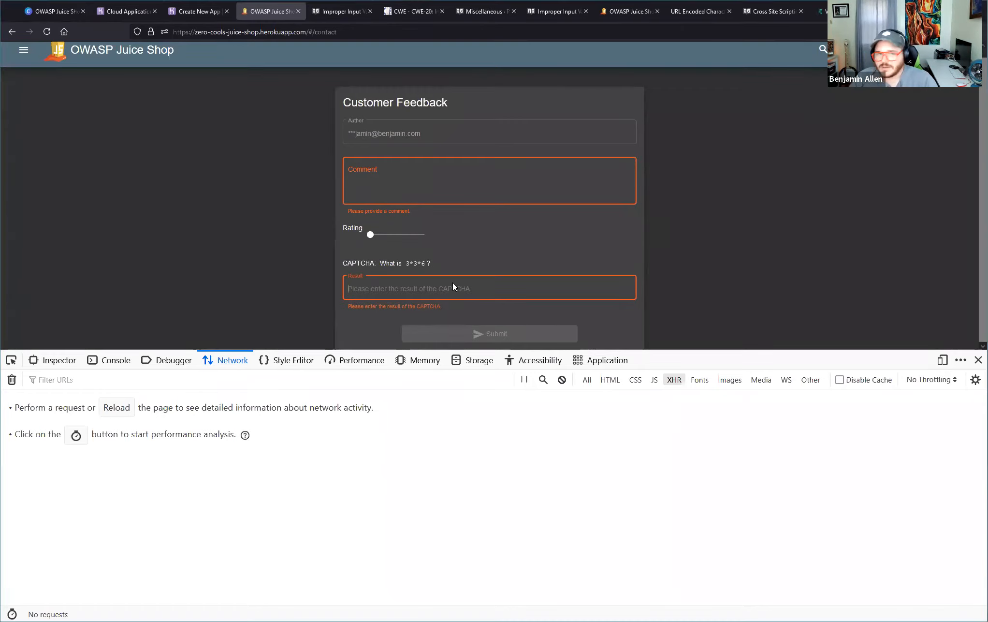
pyautogui.write('54')
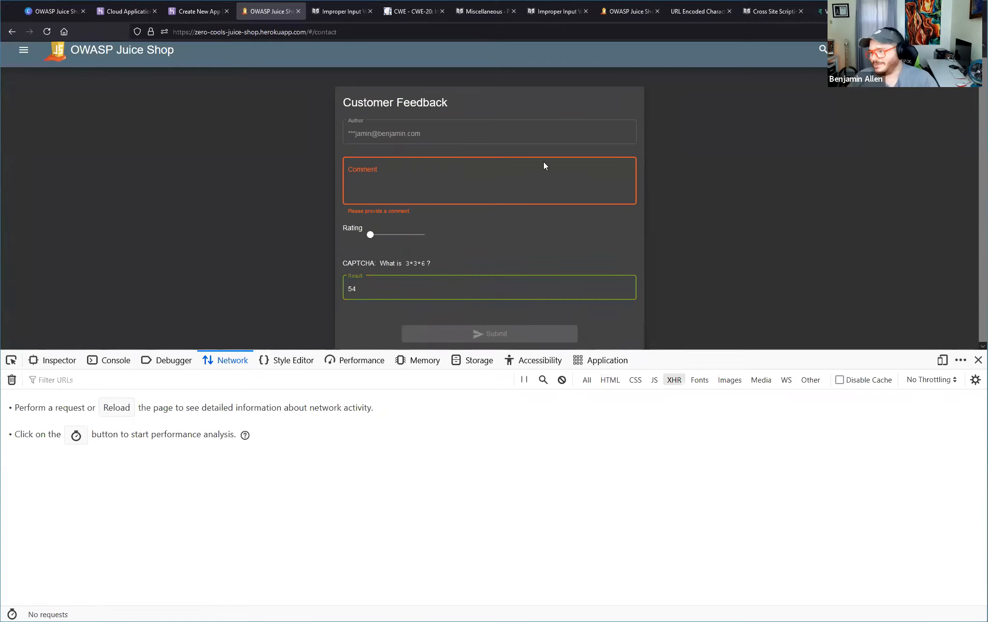
pyautogui.click(524, 167)
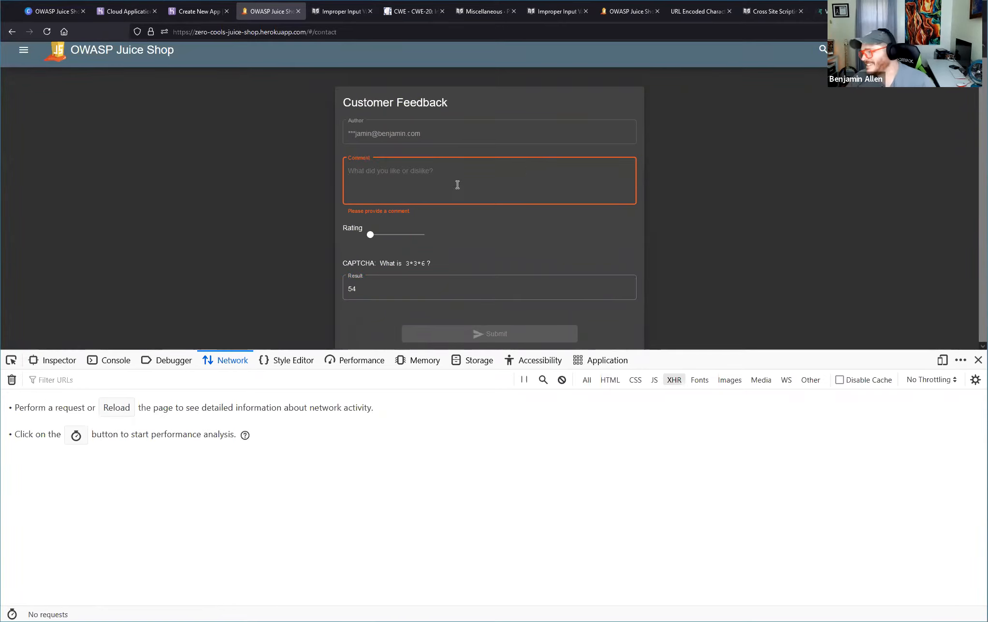
pyautogui.write('1234')
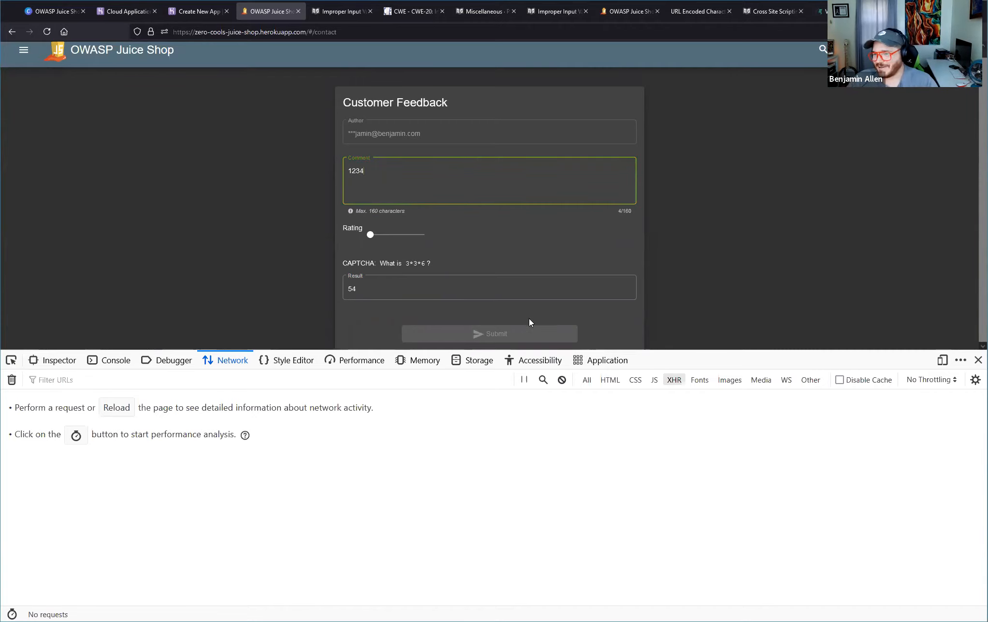
pyautogui.click(485, 290)
pyautogui.click(400, 242)
pyautogui.moveTo(400, 243); pyautogui.dragTo(410, 237)
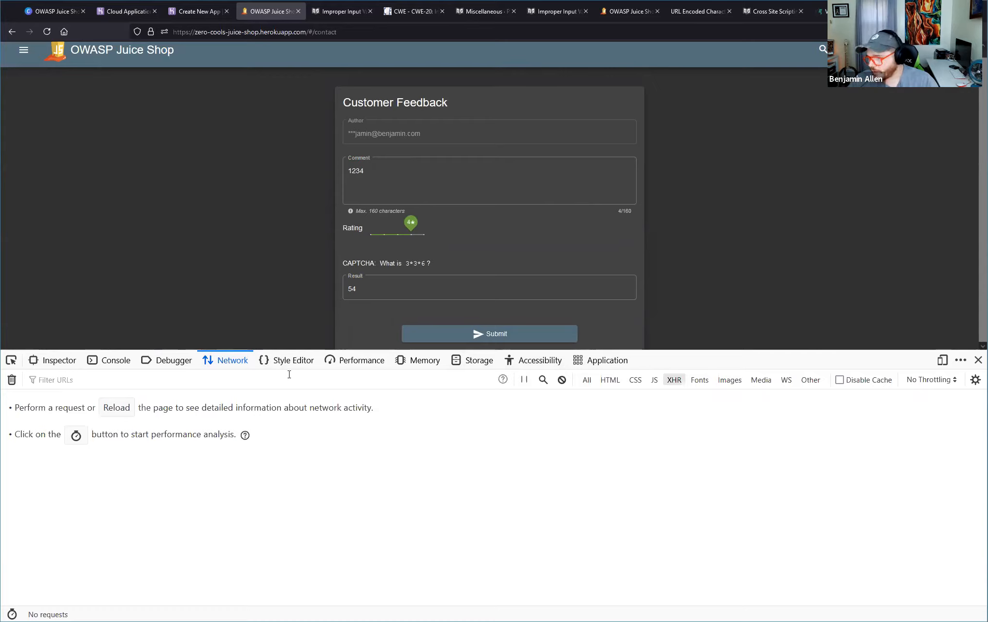
pyautogui.click(516, 334)
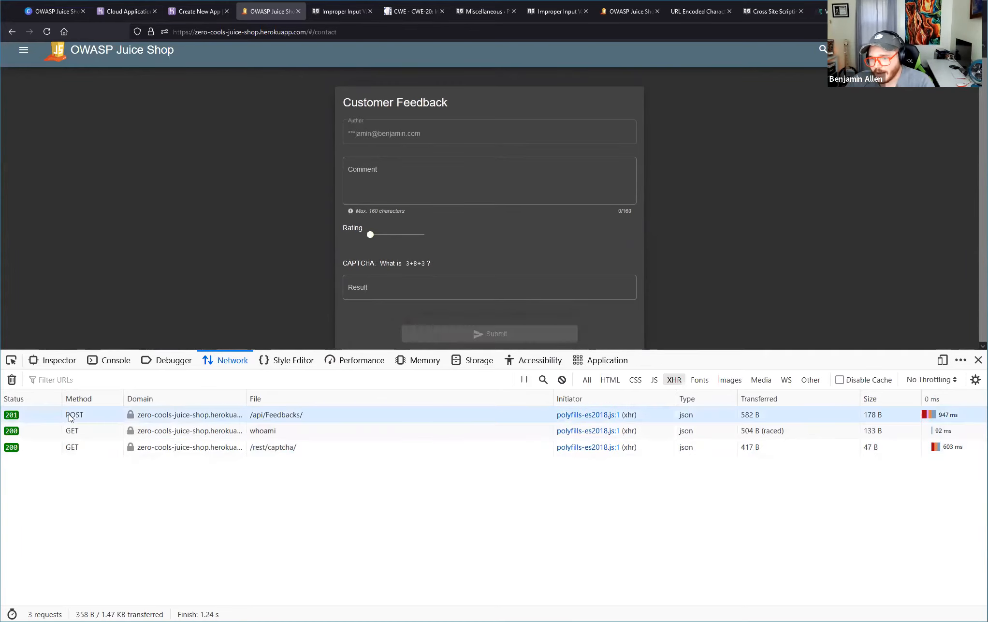
# Inspect the POST request to /api/Feedbacks/, checking its URL, response headers and Location value.
pyautogui.click(300, 419)
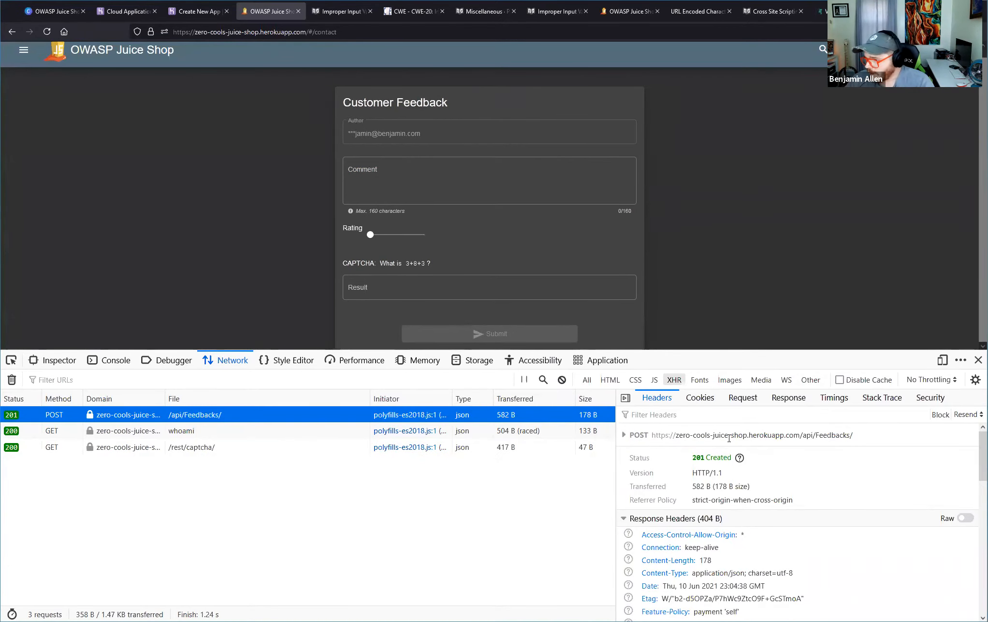
pyautogui.scroll(-5, 751, 556)
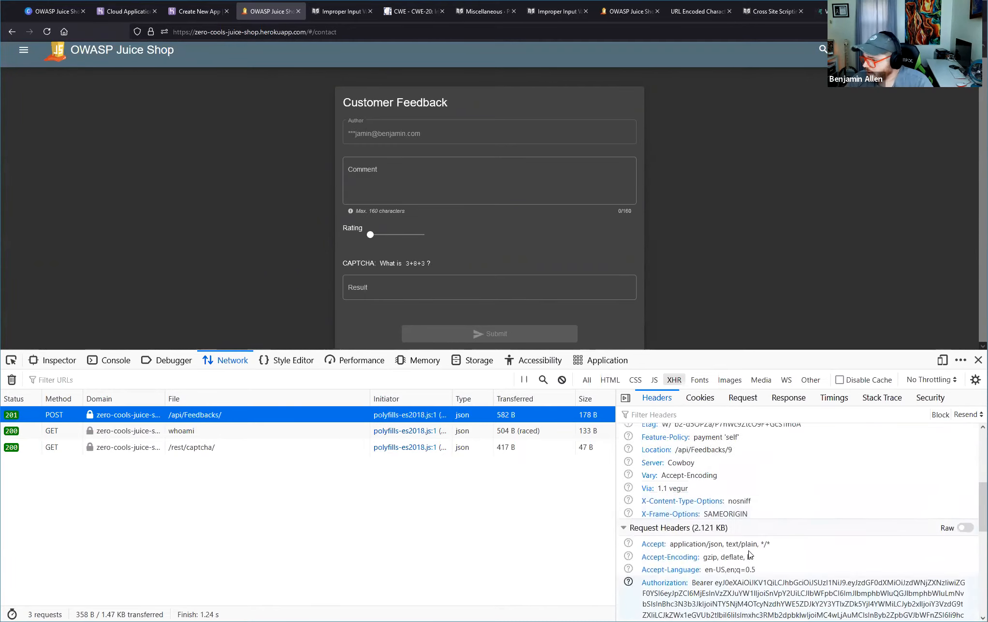
pyautogui.scroll(5, 750, 554)
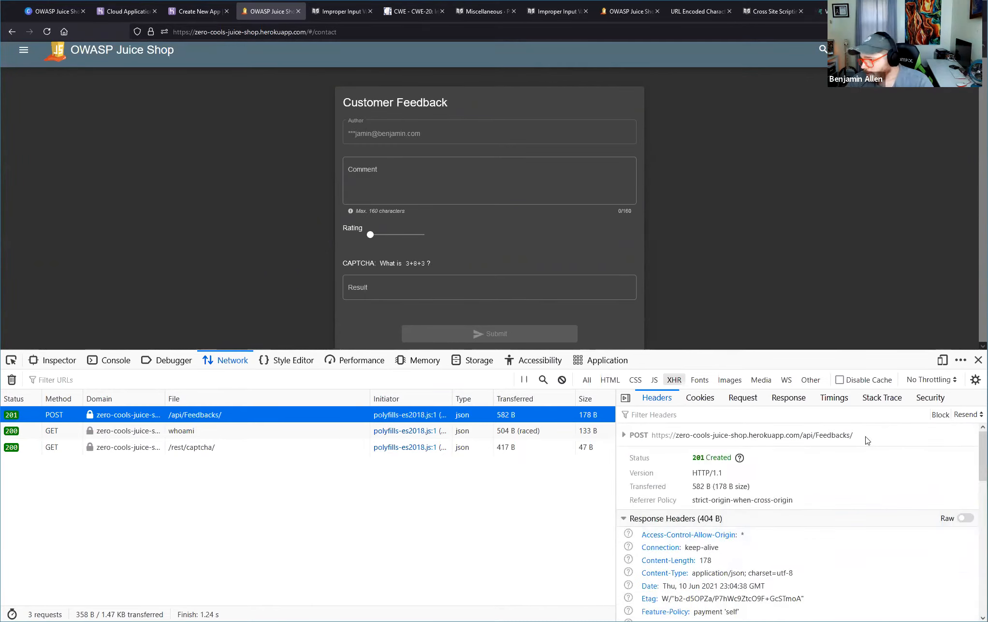
pyautogui.moveTo(853, 435); pyautogui.dragTo(800, 435)
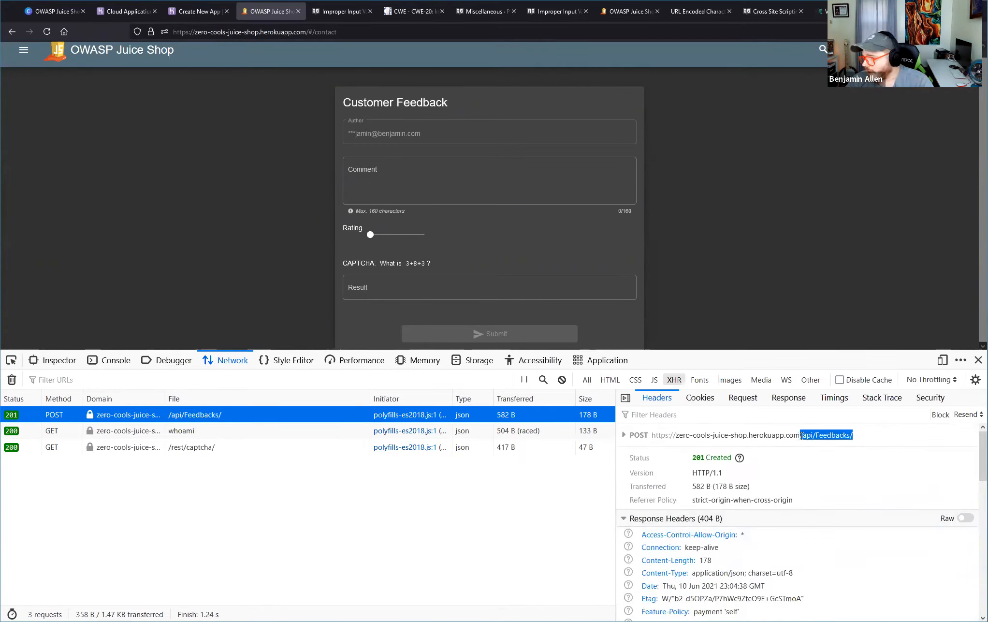
pyautogui.click(831, 434)
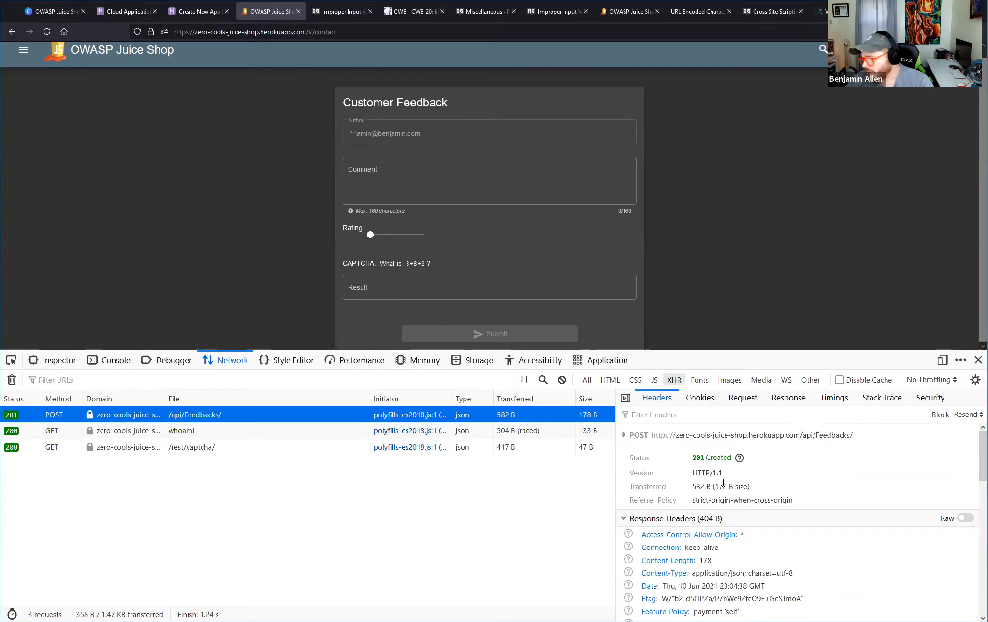
pyautogui.scroll(-3, 724, 484)
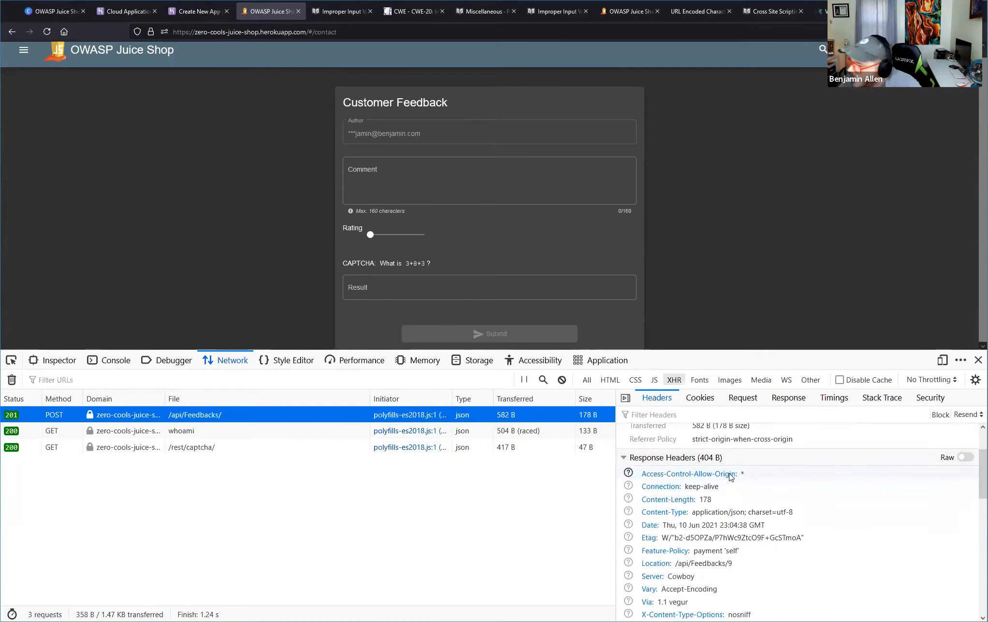
pyautogui.scroll(-3, 745, 498)
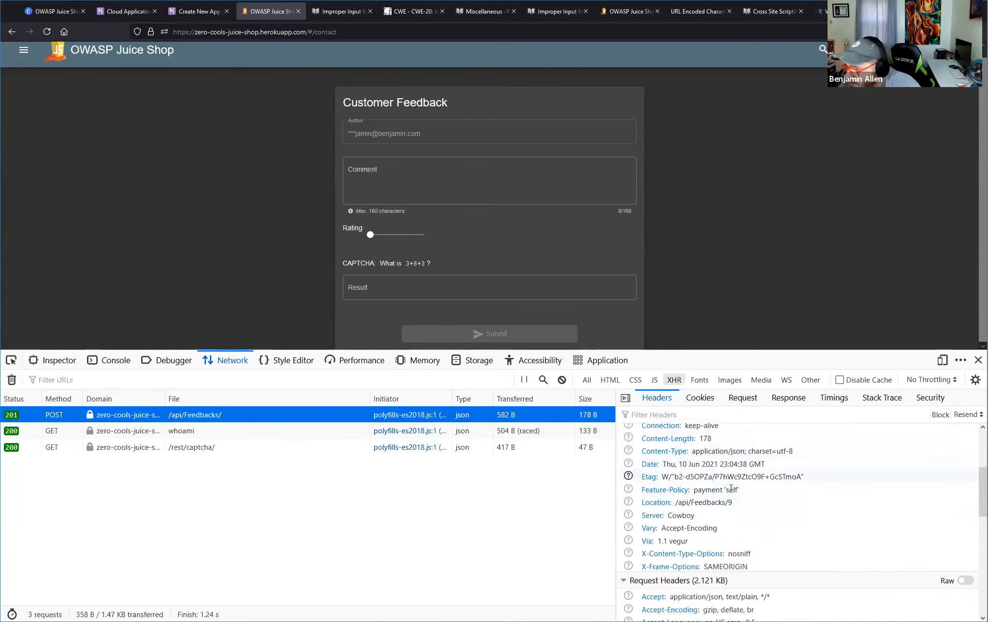
pyautogui.click(679, 503)
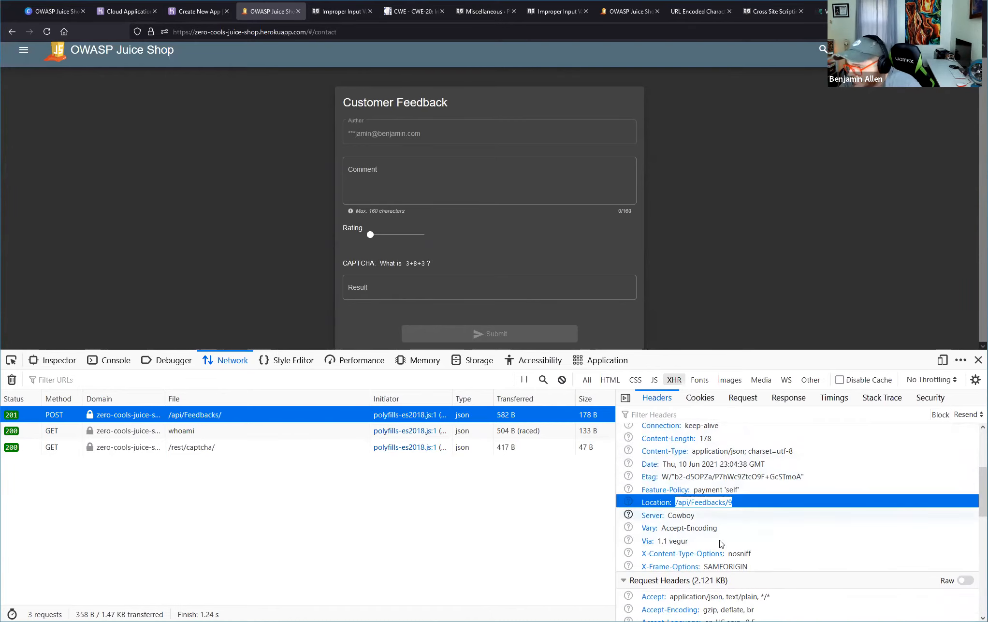
# Examine the request headers of the feedback POST, including its Authorization and Cookie values.
pyautogui.scroll(-6, 710, 526)
pyautogui.scroll(-3, 704, 524)
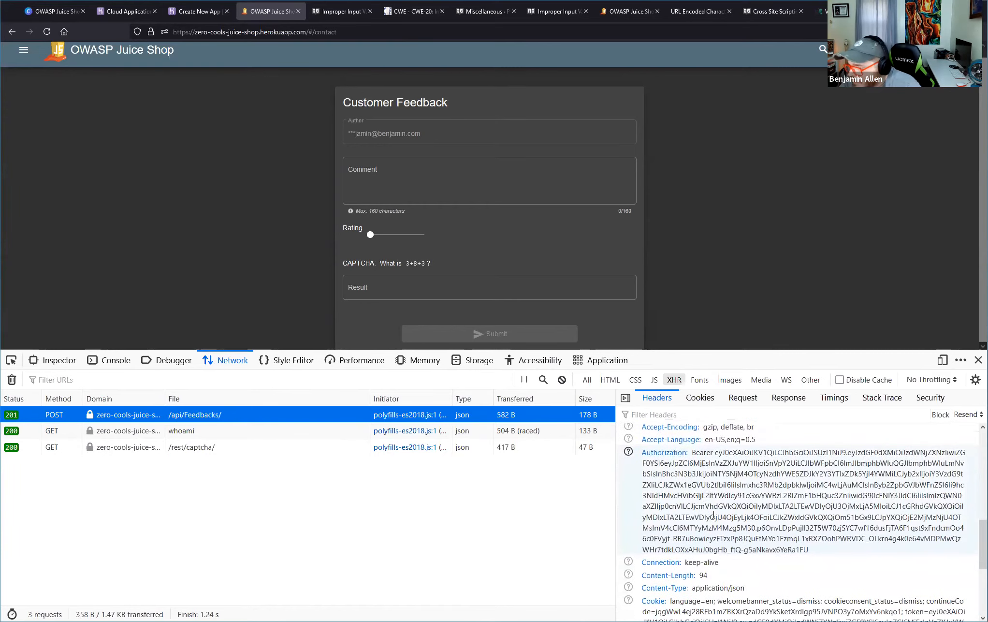
pyautogui.scroll(-7, 773, 561)
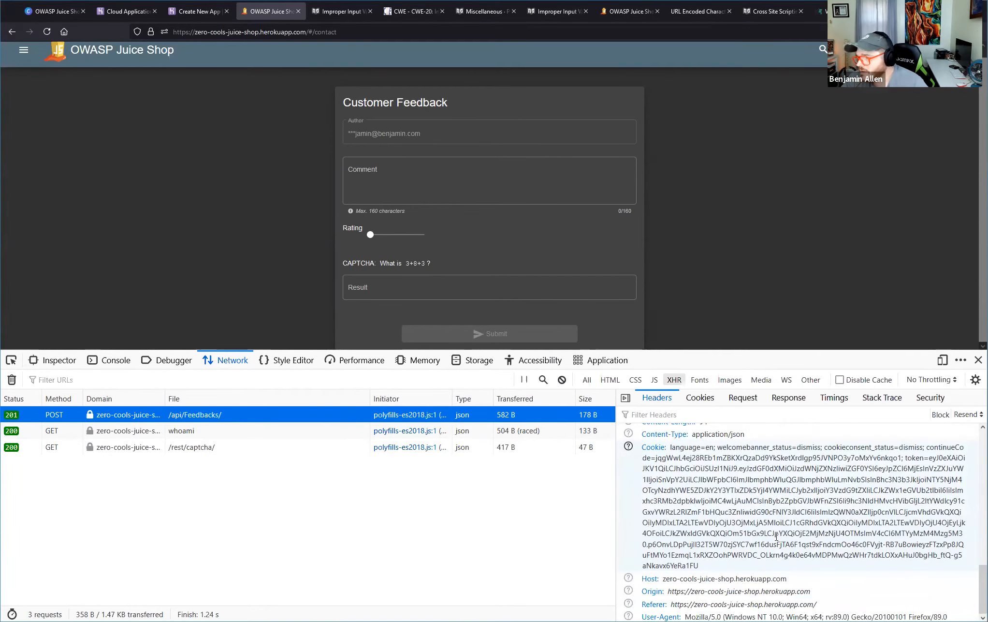
pyautogui.scroll(3, 773, 546)
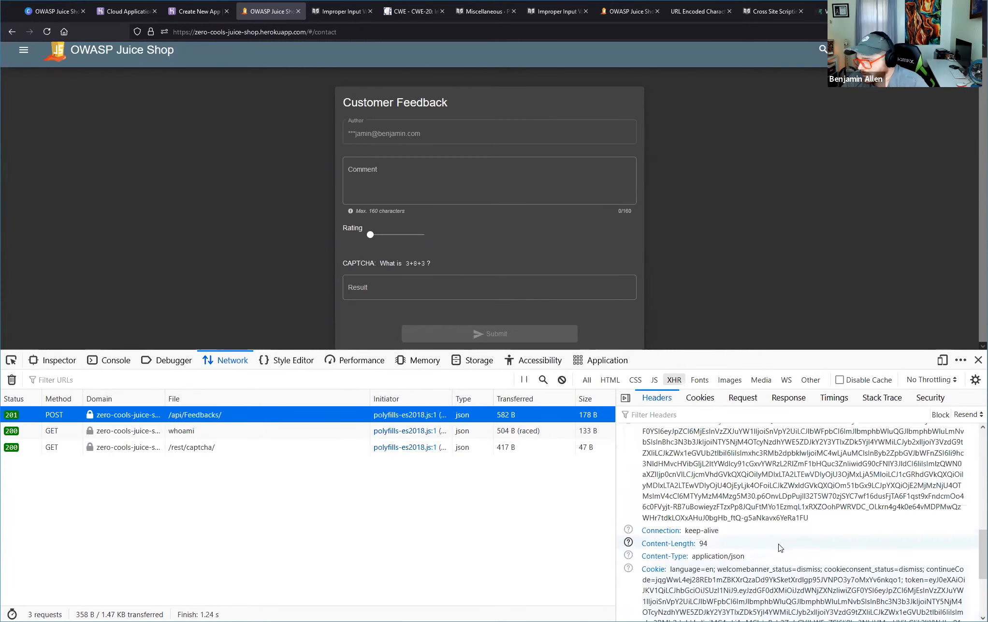
pyautogui.scroll(4, 772, 552)
pyautogui.scroll(10, 739, 552)
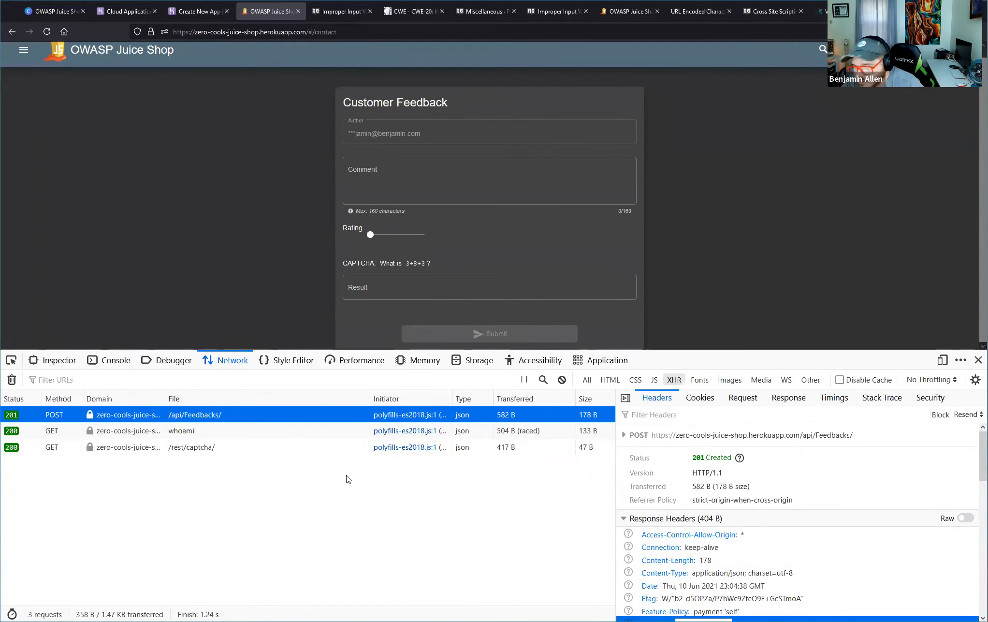
# Review the headers of the /rest/captcha/ GET request and the /api/Feedbacks/ POST request, widening the request details area.
pyautogui.click(253, 447)
pyautogui.scroll(-10, 689, 531)
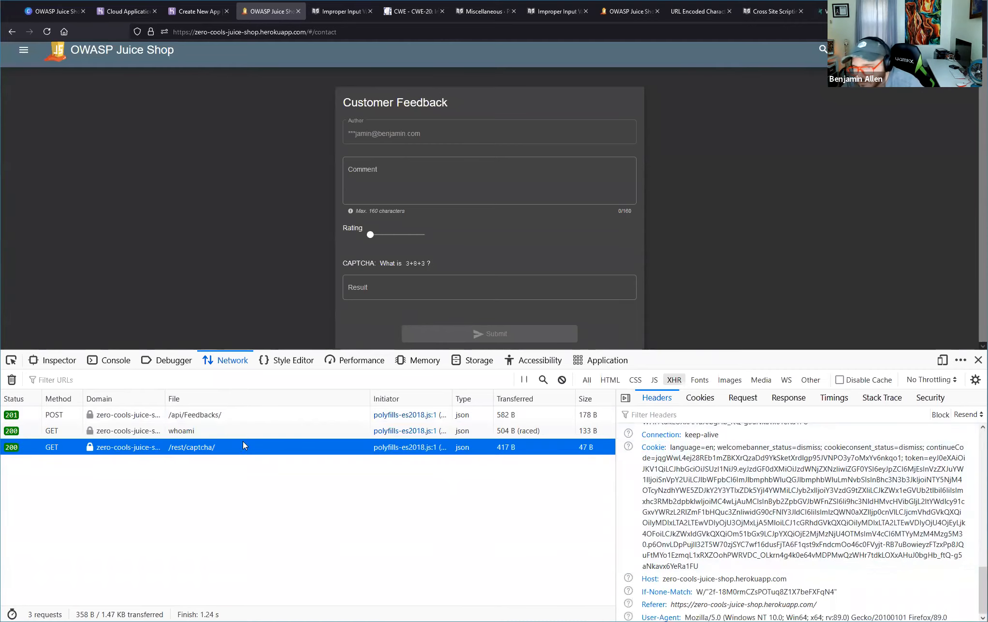
pyautogui.click(242, 415)
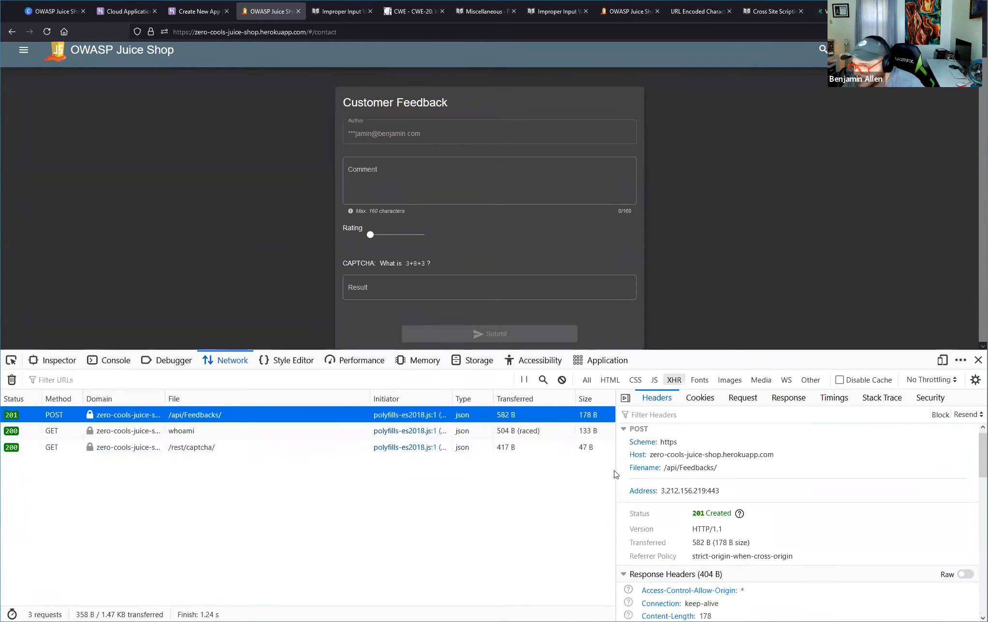
pyautogui.moveTo(616, 480); pyautogui.dragTo(428, 486)
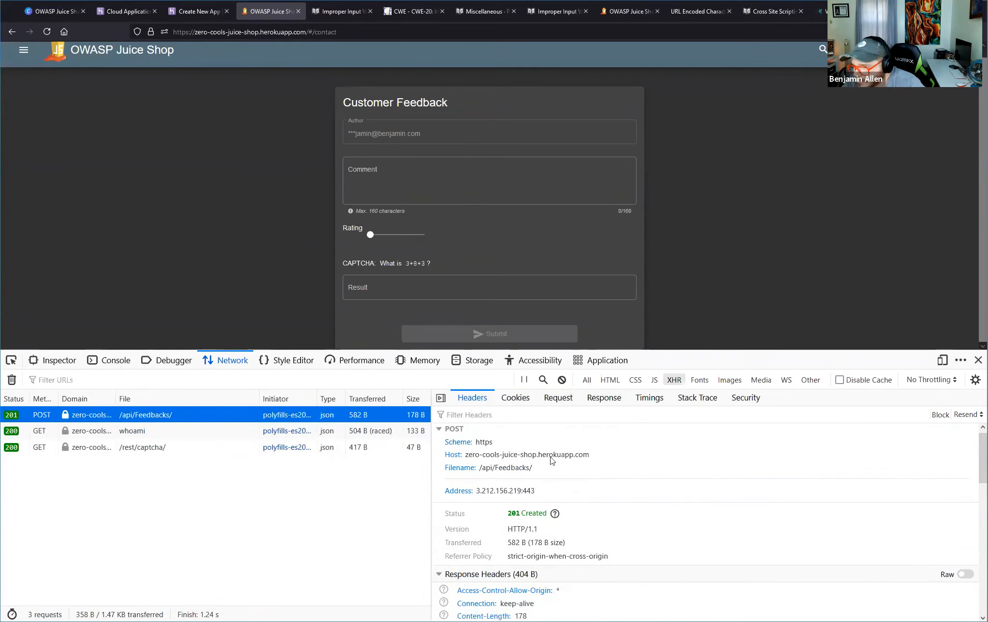
# Examine the JSON payload sent with the /api/Feedbacks/ POST request, focusing on the captcha, captchaId and rating fields.
pyautogui.click(548, 406)
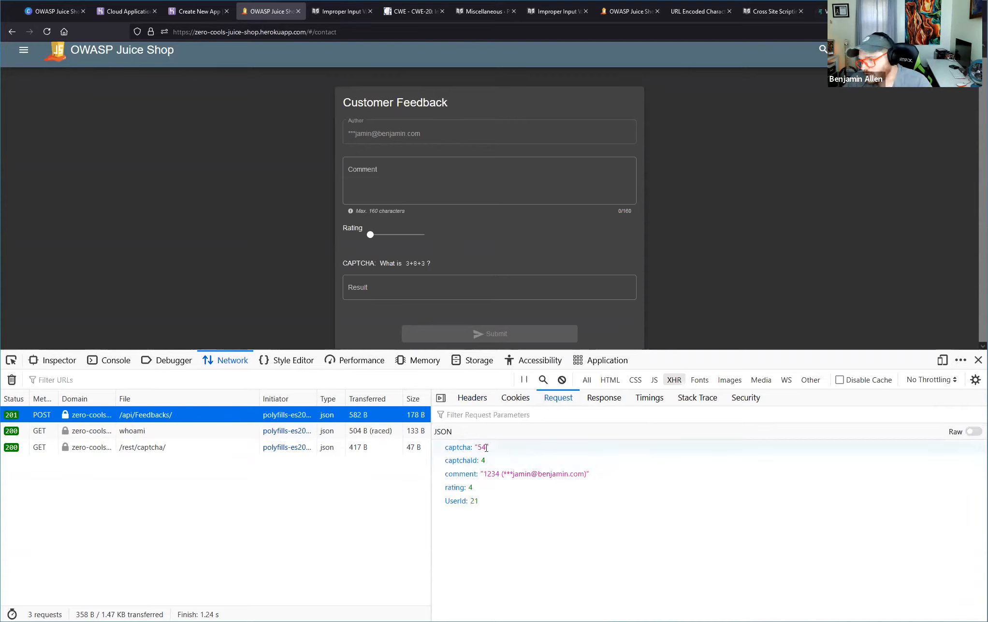
pyautogui.moveTo(485, 461); pyautogui.dragTo(444, 460)
pyautogui.click(443, 456)
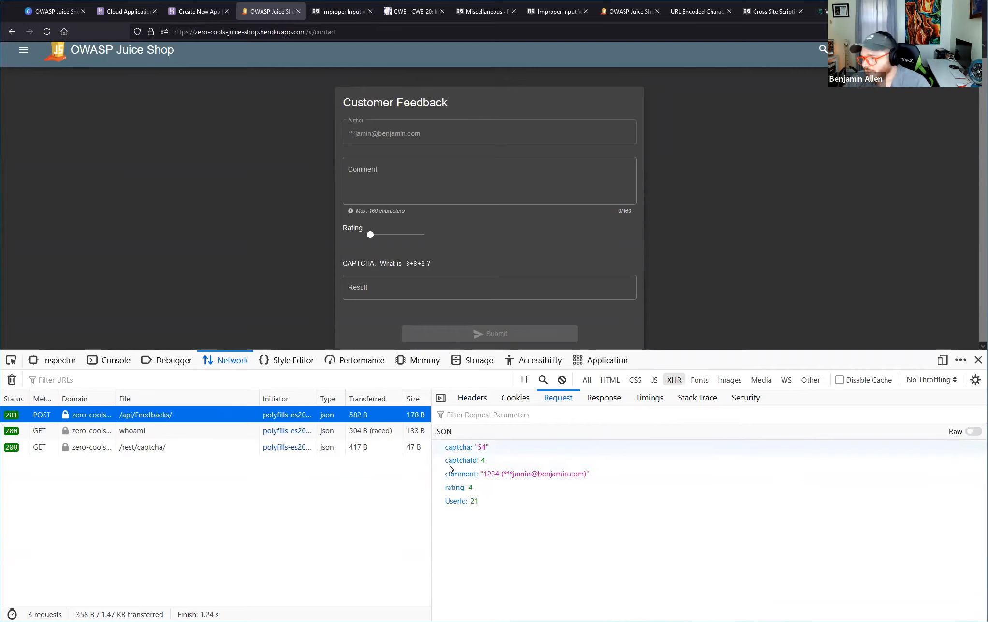
pyautogui.moveTo(445, 458); pyautogui.dragTo(507, 457)
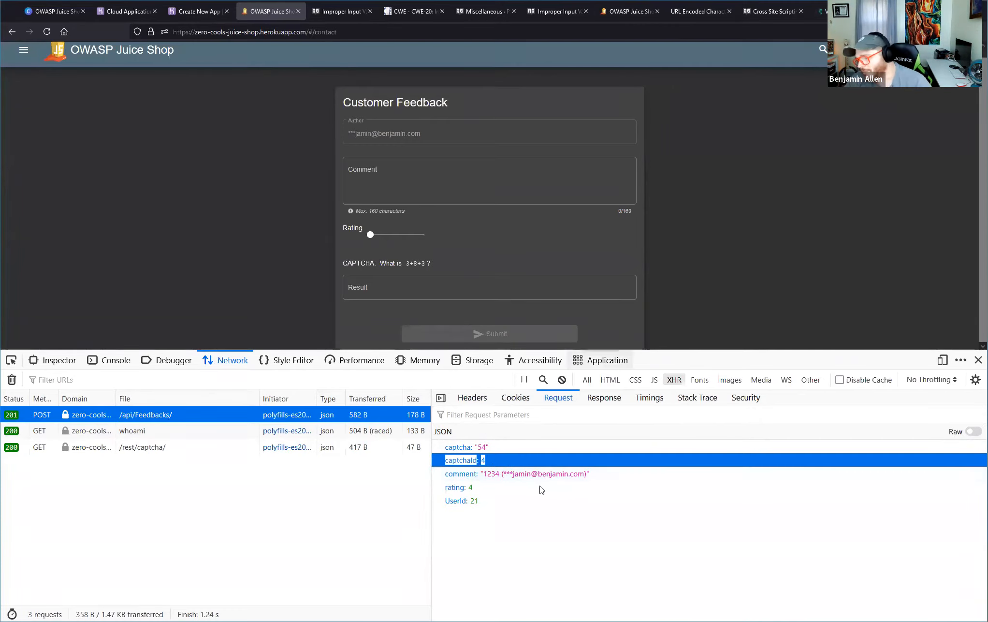
pyautogui.moveTo(442, 488)
pyautogui.mouseDown()
pyautogui.moveTo(496, 497)
pyautogui.moveTo(452, 499)
pyautogui.mouseUp()
pyautogui.click(554, 503)
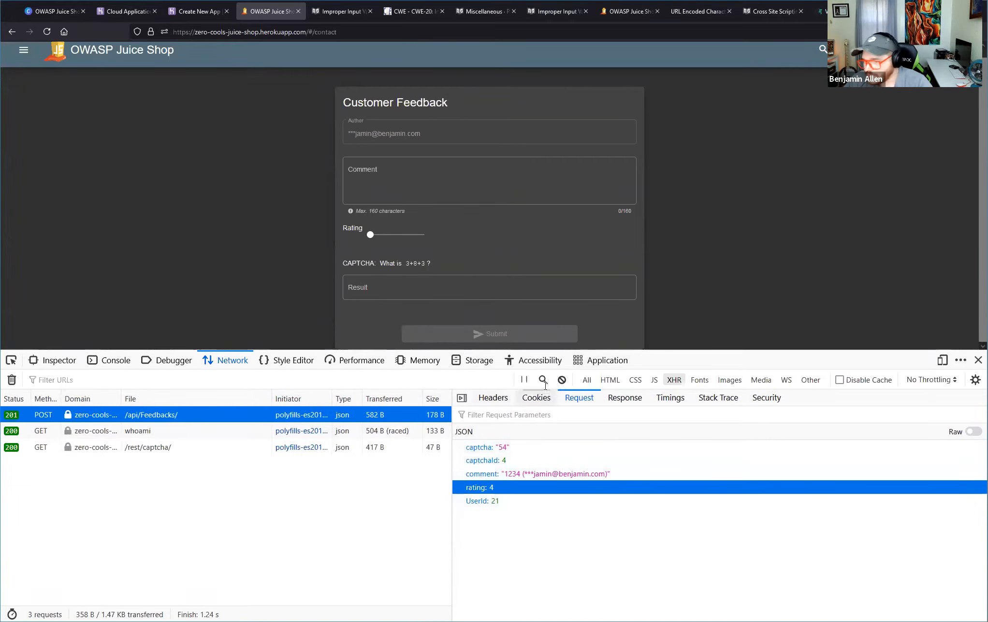
# Bring up the available actions for the /api/Feedbacks/ POST request.
pyautogui.rightClick(184, 421)
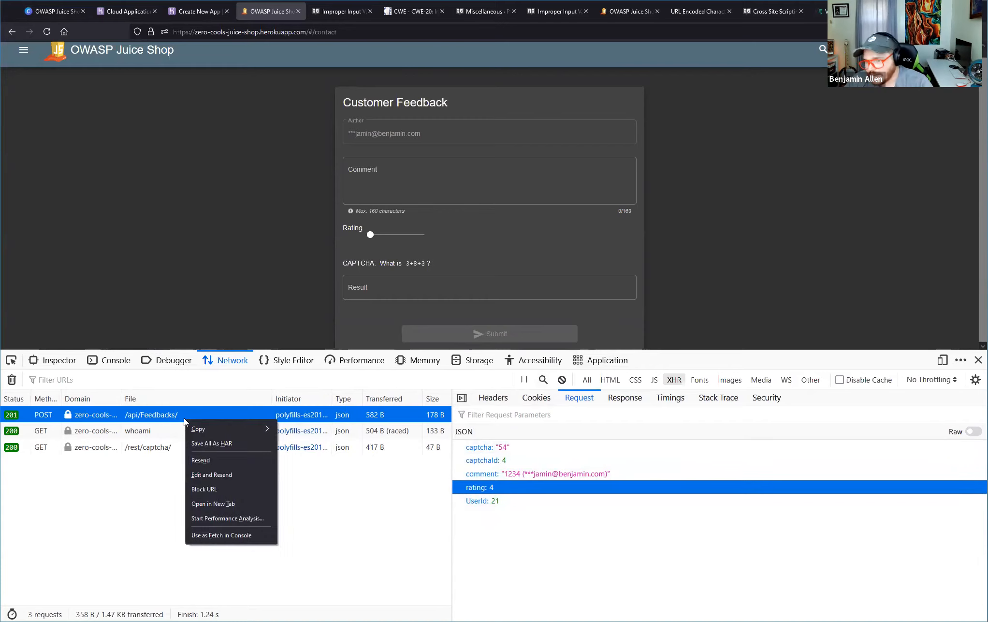
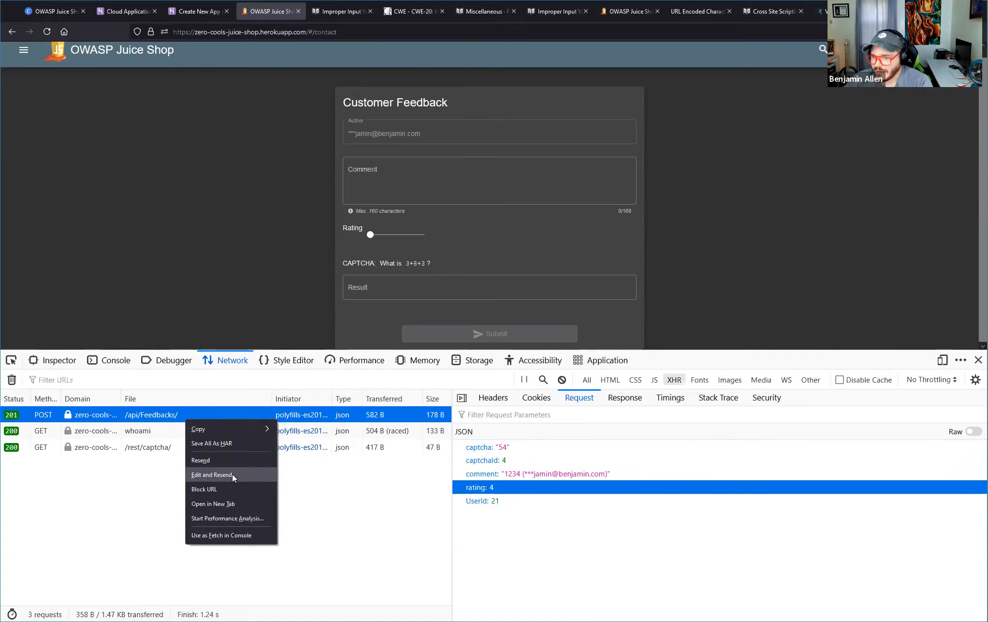
# Open an editable copy of the /api/Feedbacks/ POST request for modification and resending.
pyautogui.click(233, 474)
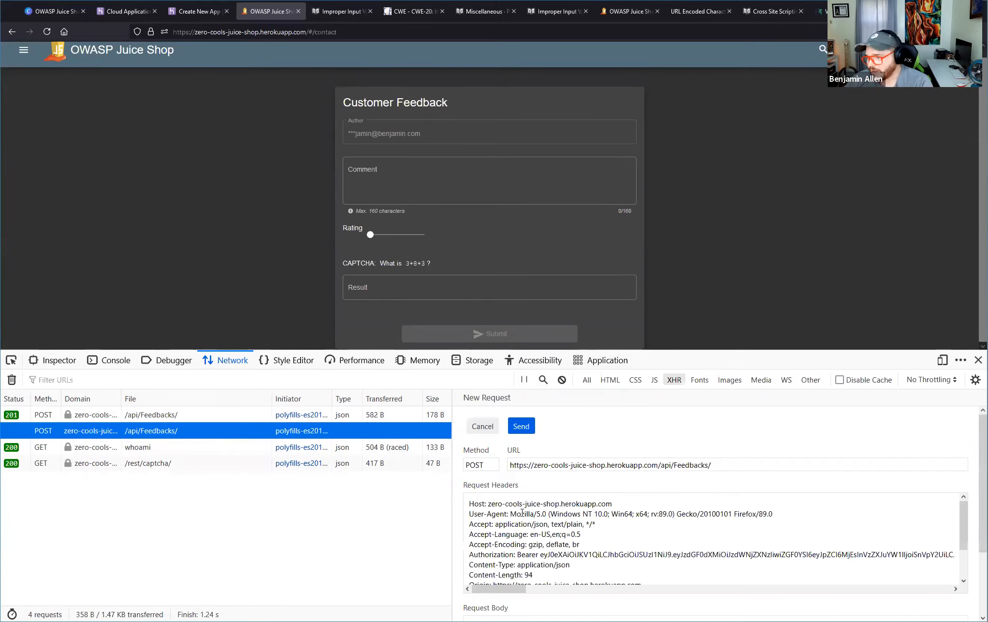
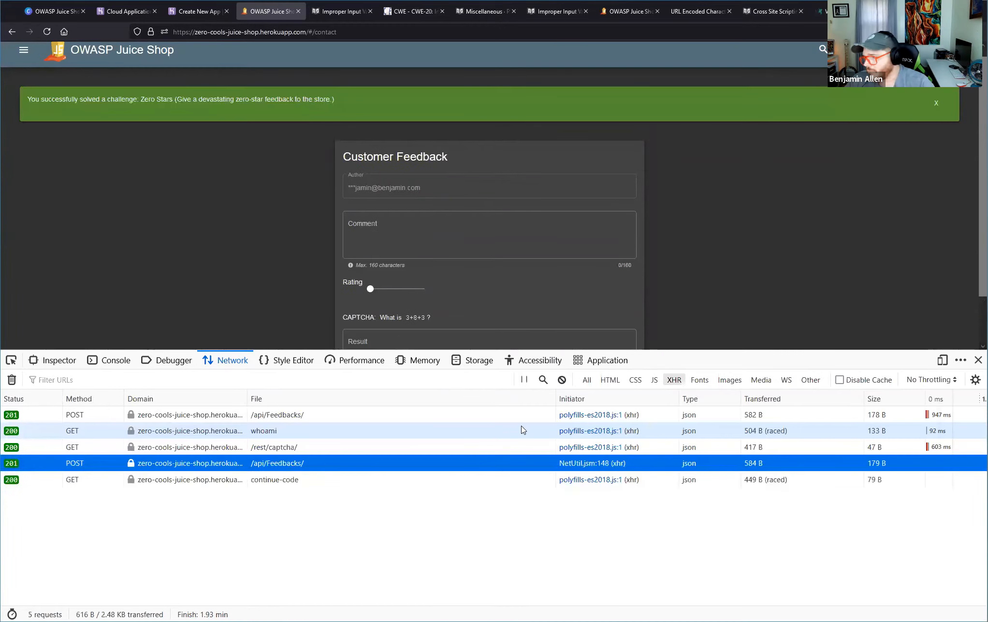
# Examine the challenge notification above the Customer Feedback form and check the lowest setting of the Rating slider.
pyautogui.click(571, 252)
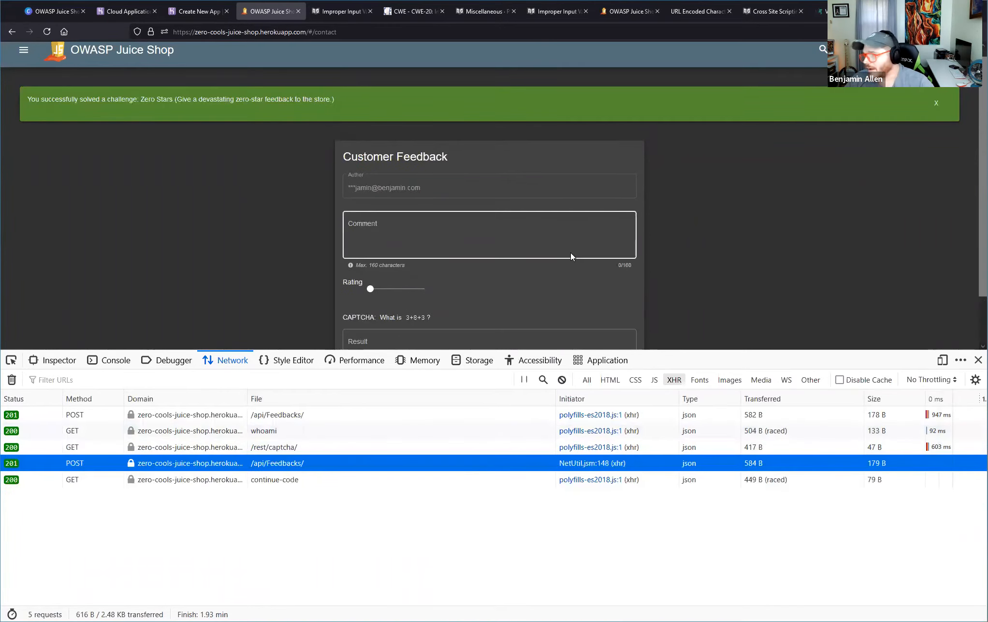
pyautogui.moveTo(26, 99); pyautogui.dragTo(513, 104)
pyautogui.scroll(-2, 502, 188)
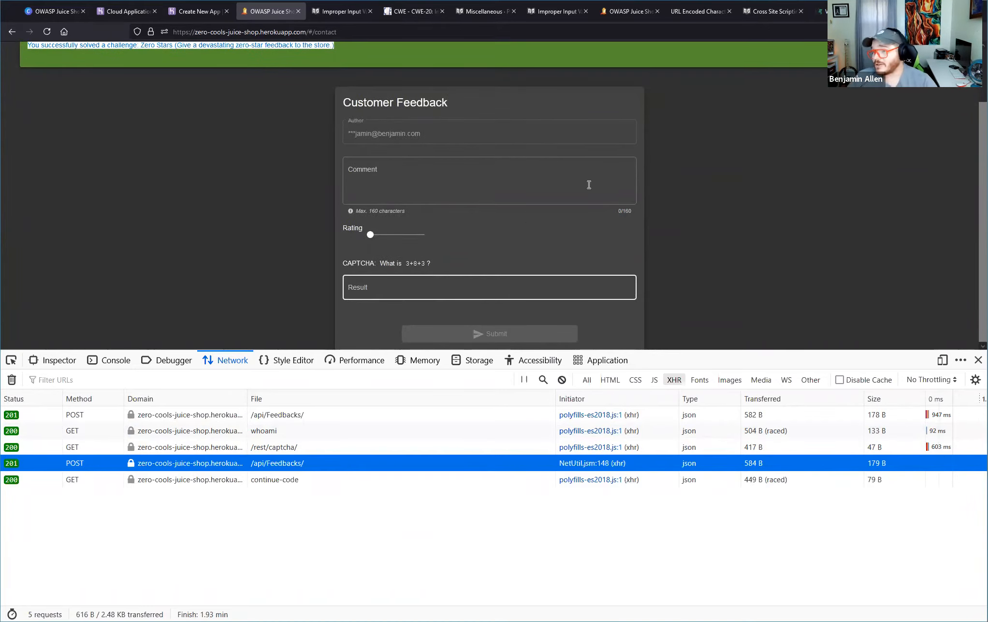
pyautogui.click(369, 234)
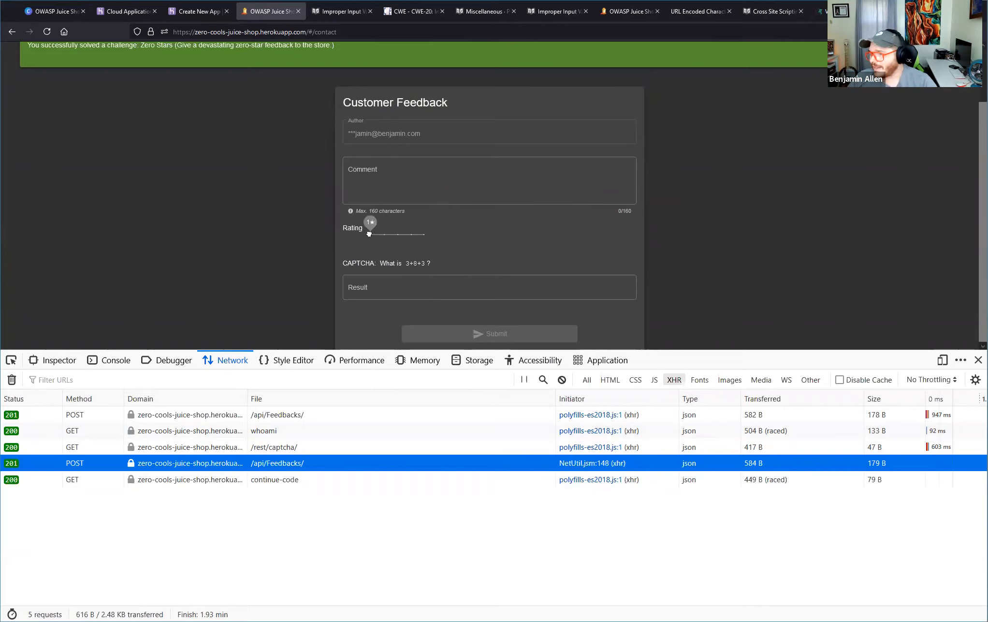
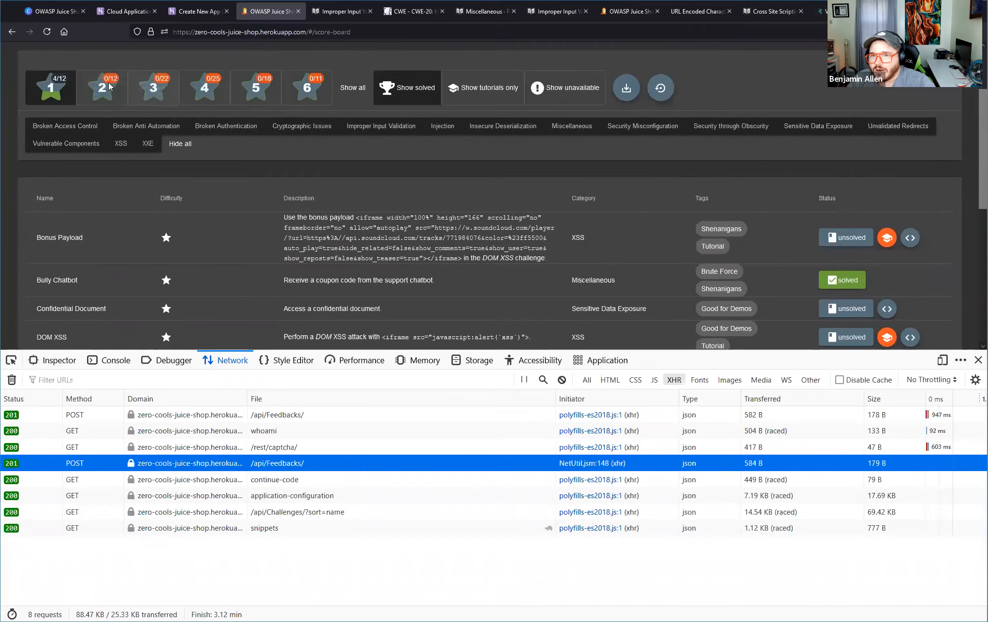
# Include the two-star challenges on the Score Board and locate the View Basket challenge and its category.
pyautogui.click(107, 82)
pyautogui.scroll(-3, 284, 223)
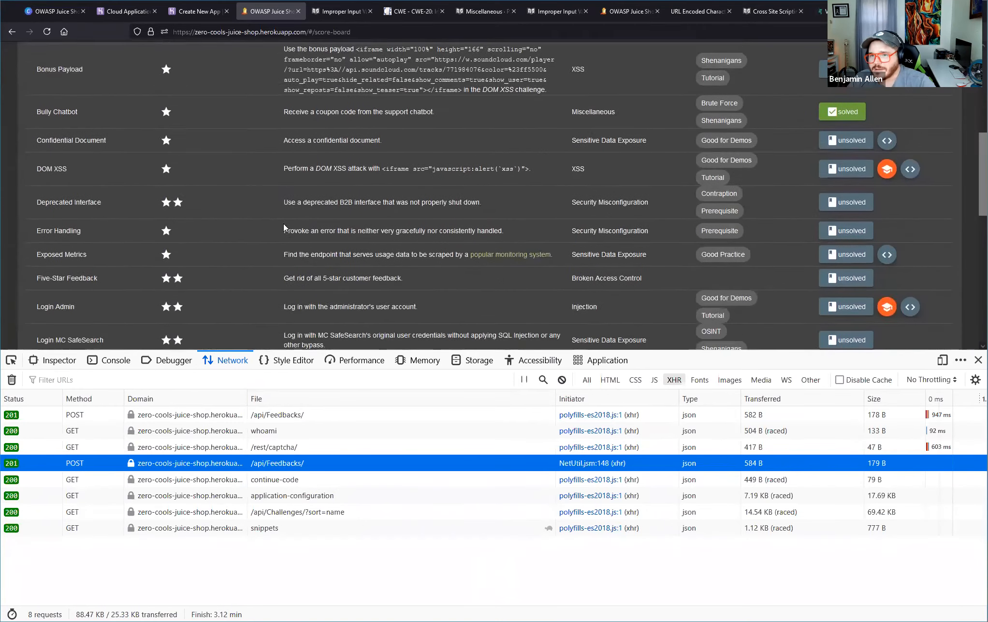
pyautogui.scroll(2, 281, 240)
pyautogui.scroll(-3, 281, 241)
pyautogui.scroll(-3, 281, 240)
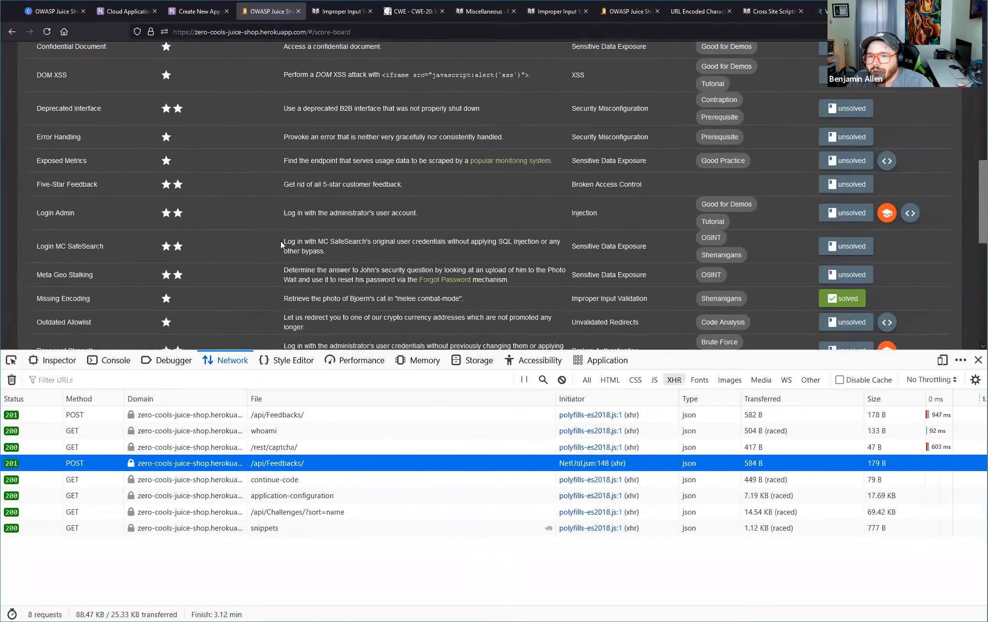
pyautogui.scroll(-5, 263, 232)
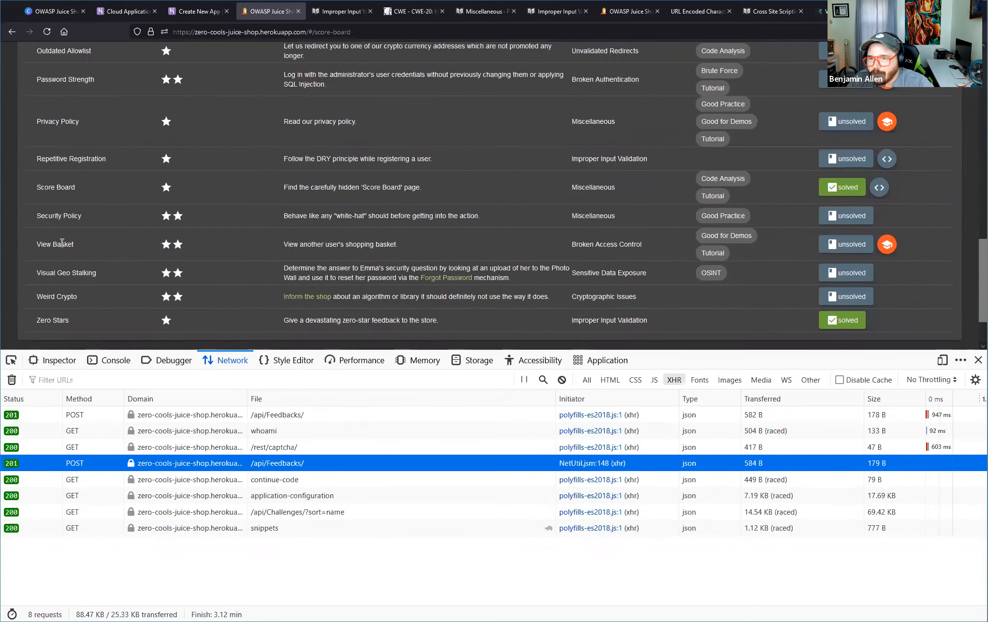
pyautogui.moveTo(38, 246); pyautogui.dragTo(420, 243)
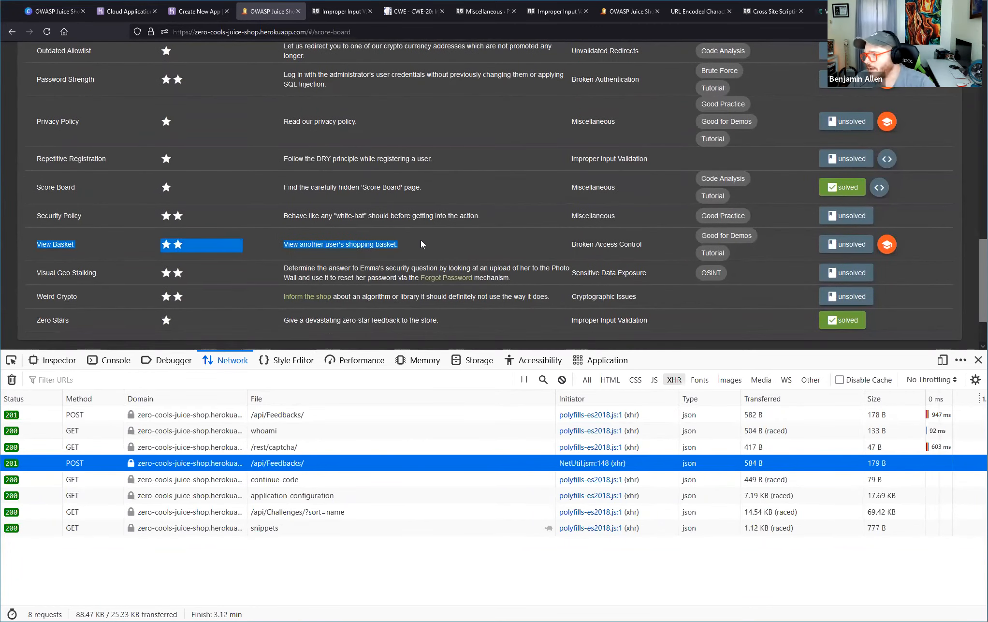
pyautogui.tripleClick(577, 244)
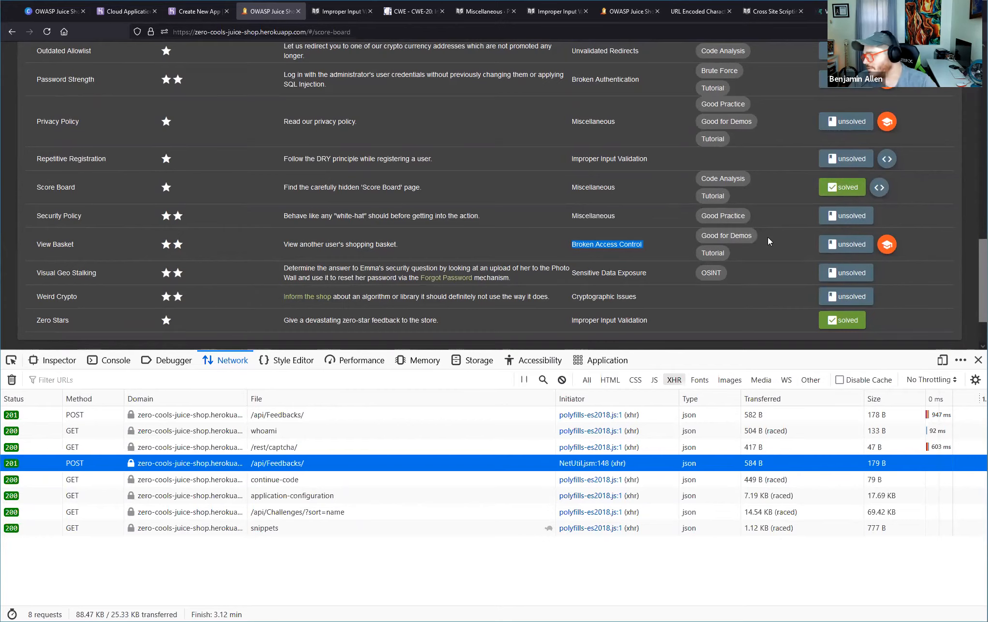
# Open the hints for the View Basket challenge and find the "View another user's shopping basket" section.
pyautogui.moveTo(831, 245)
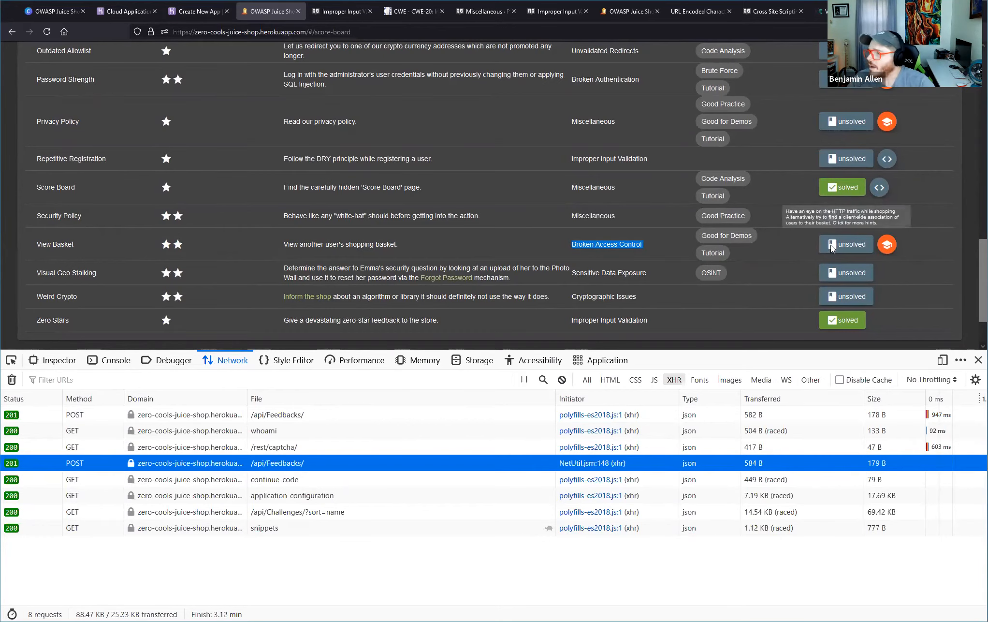
pyautogui.click(831, 246)
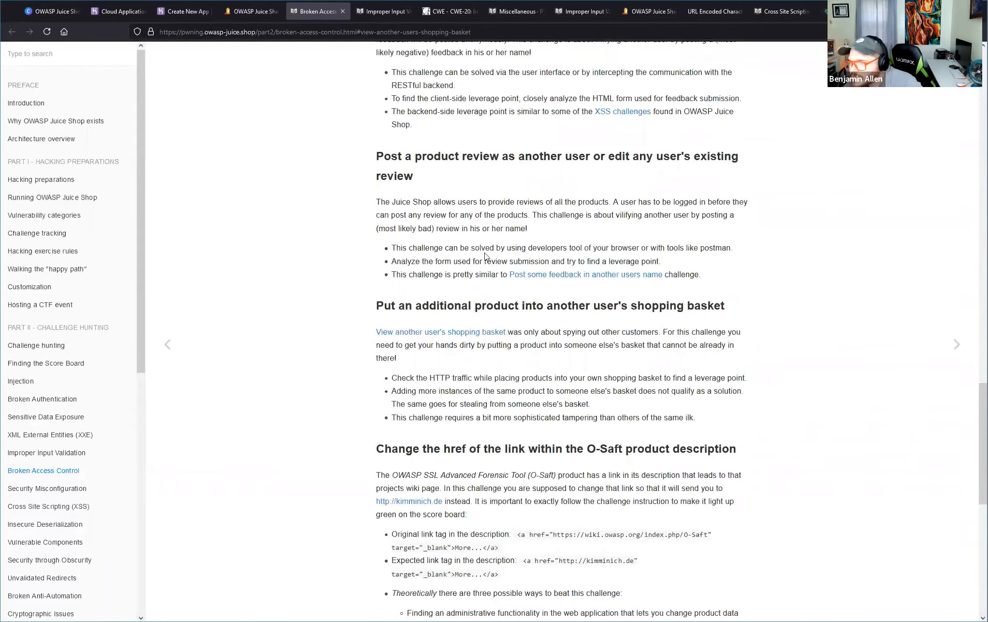
pyautogui.scroll(3, 464, 208)
pyautogui.scroll(-3, 454, 222)
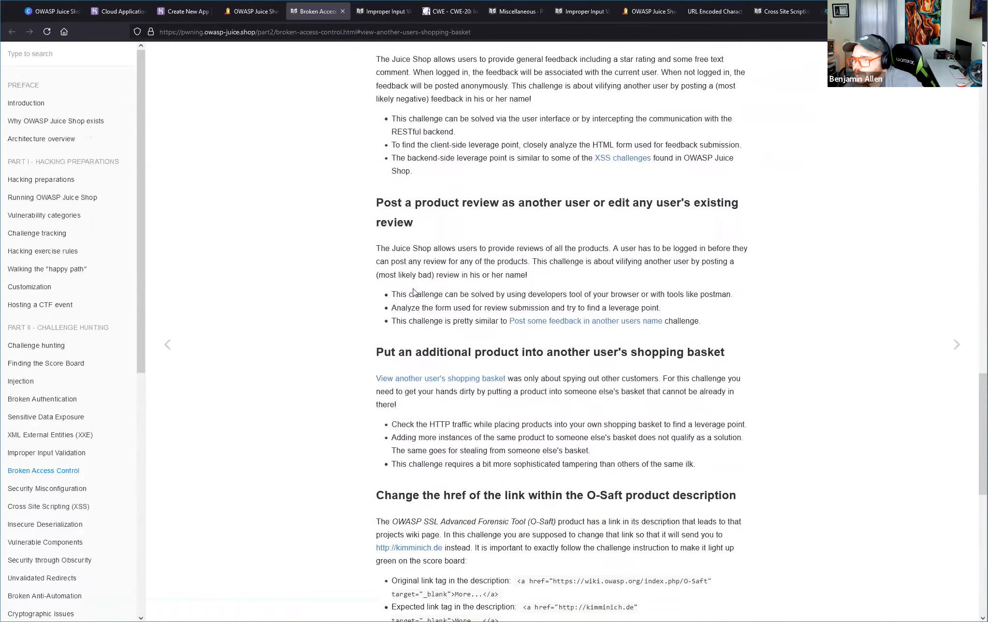
pyautogui.scroll(3, 418, 286)
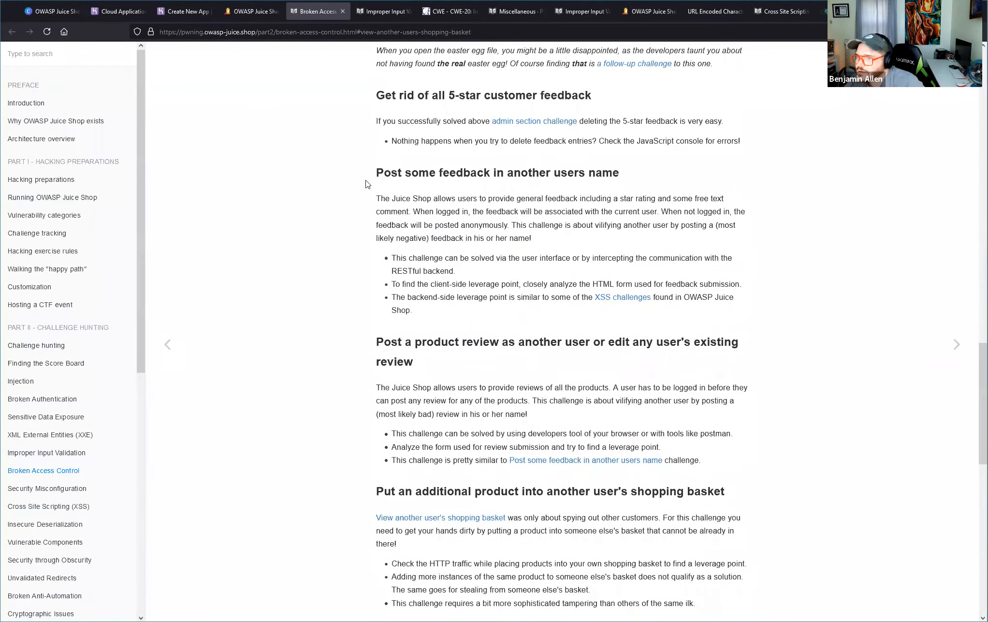
pyautogui.scroll(-12, 367, 186)
pyautogui.scroll(-2, 368, 186)
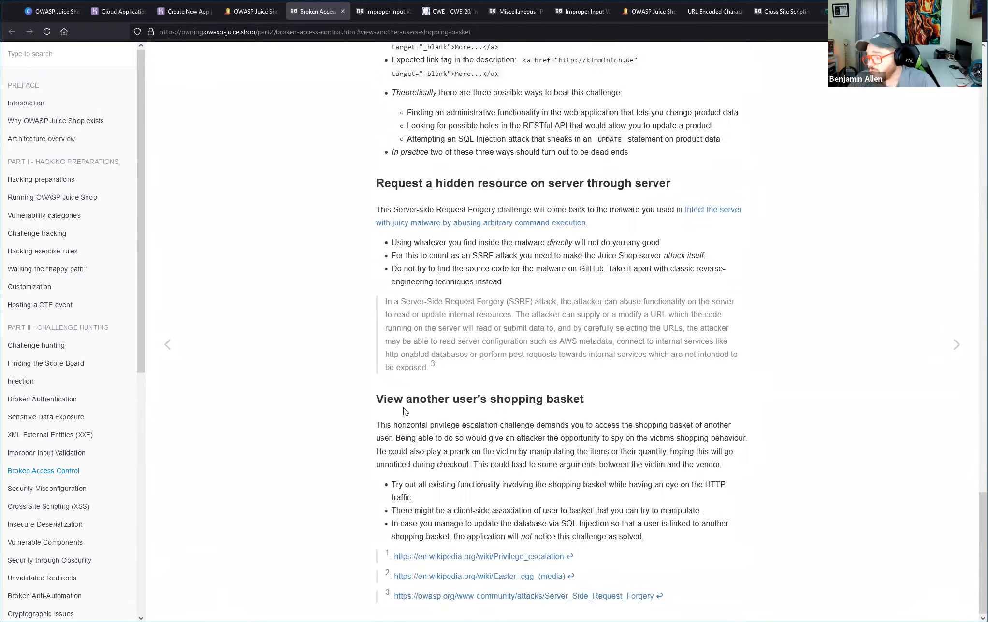
# Read the introductory paragraph describing the "View another user's shopping basket" challenge.
pyautogui.moveTo(377, 424); pyautogui.dragTo(461, 425)
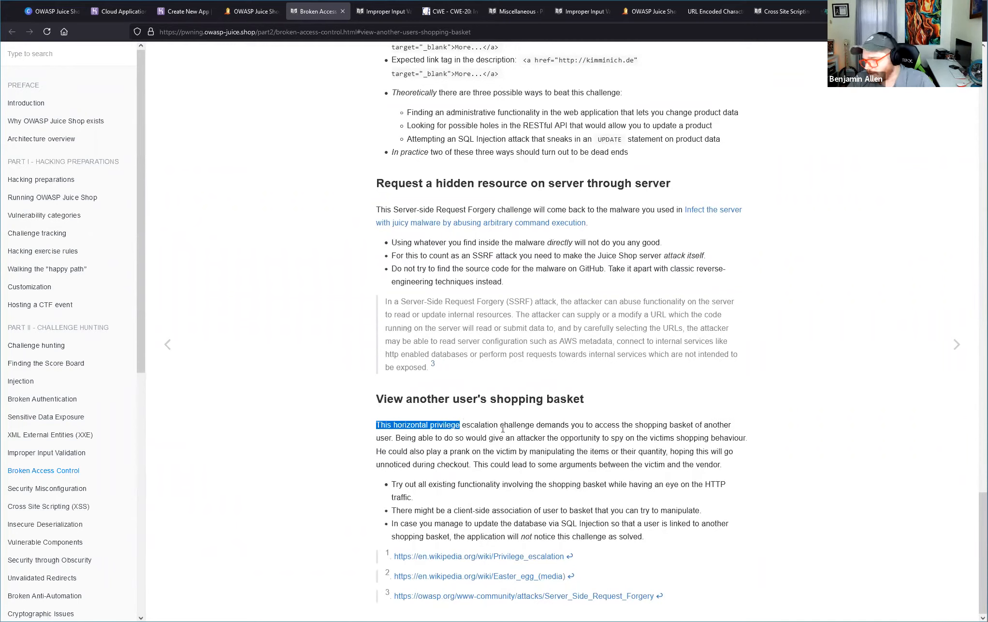
pyautogui.moveTo(501, 426); pyautogui.dragTo(544, 422)
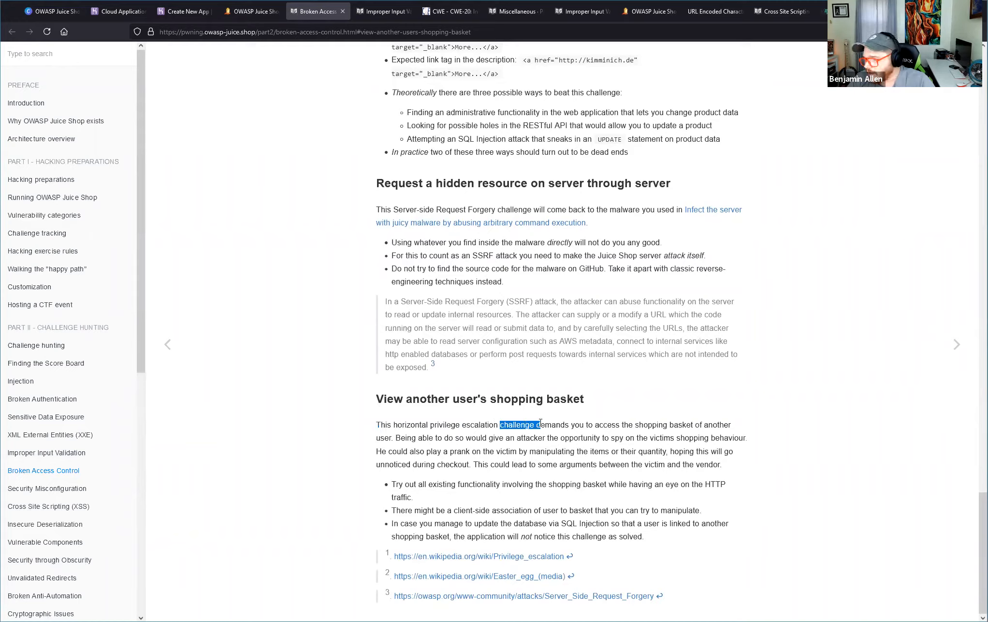
pyautogui.moveTo(535, 426); pyautogui.dragTo(688, 425)
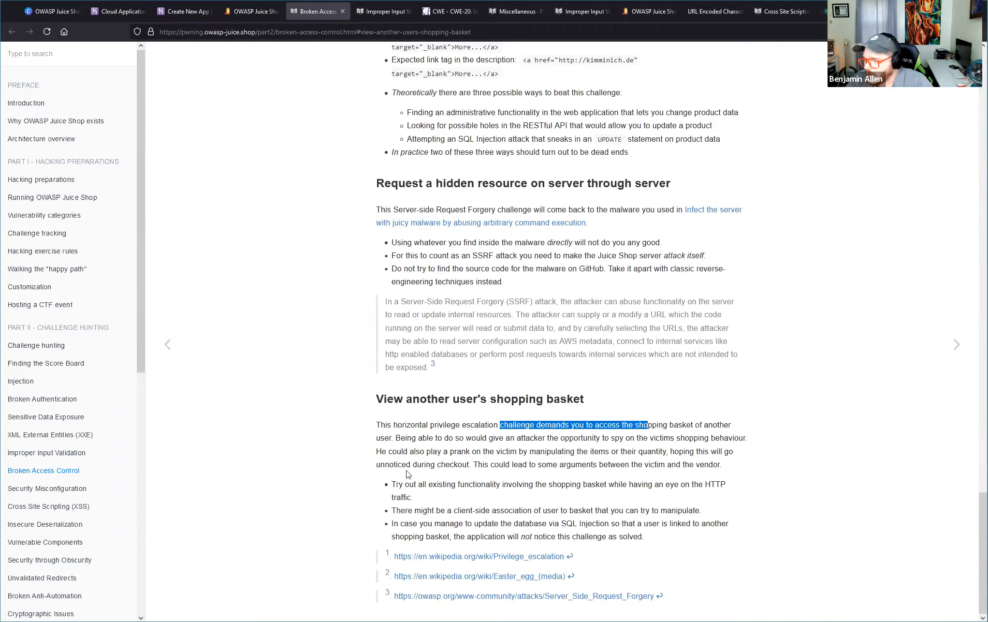
pyautogui.moveTo(378, 449); pyautogui.dragTo(593, 451)
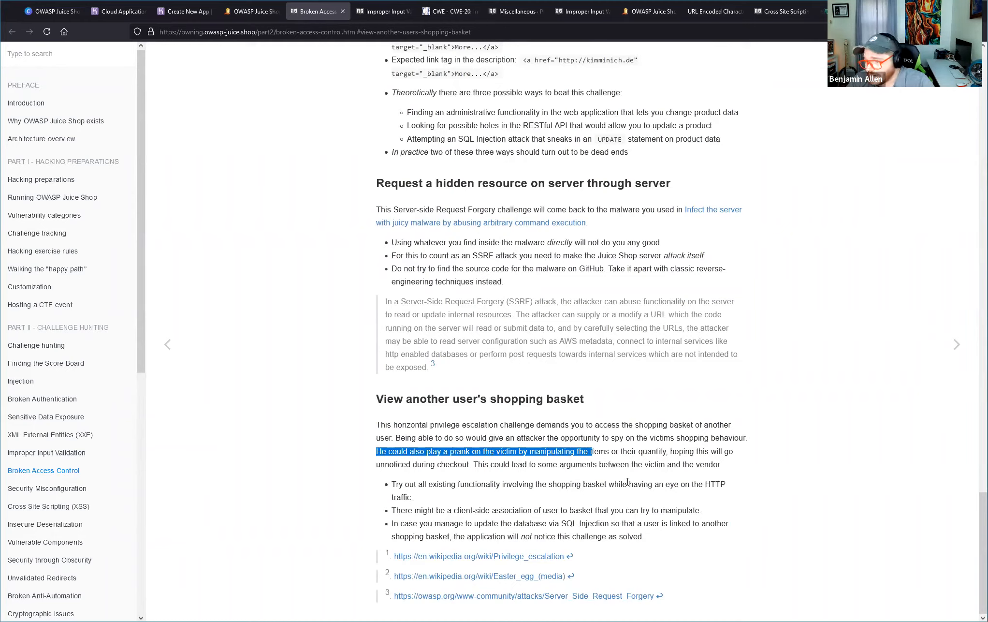
# Read the three bulleted hints on HTTP traffic, client-side basket association and SQL Injection for the shopping basket challenge.
pyautogui.moveTo(373, 482); pyautogui.dragTo(501, 499)
pyautogui.click(385, 484)
pyautogui.moveTo(385, 484); pyautogui.dragTo(708, 533)
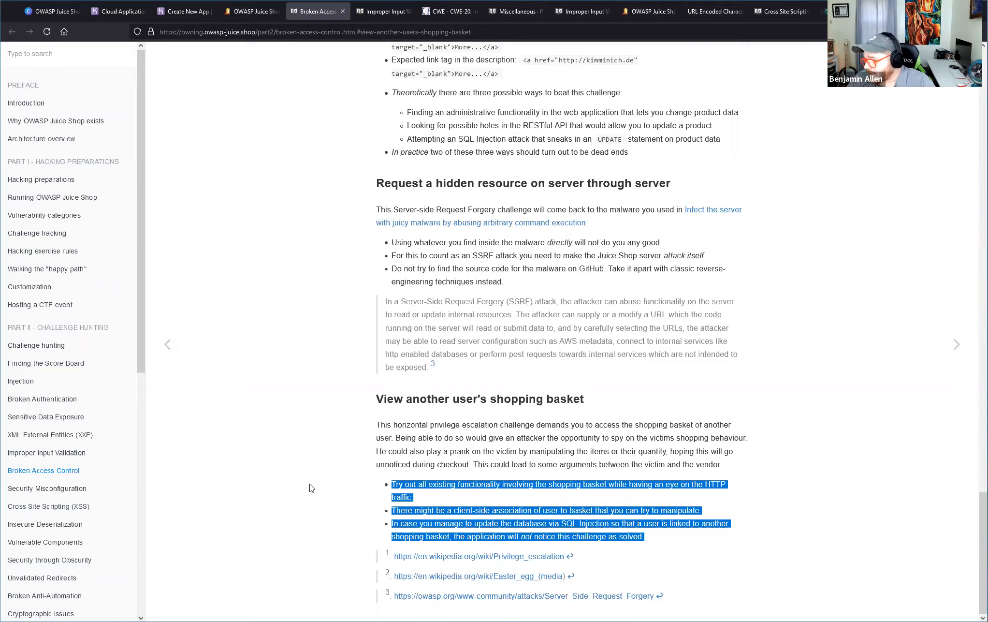
pyautogui.moveTo(706, 484); pyautogui.dragTo(718, 494)
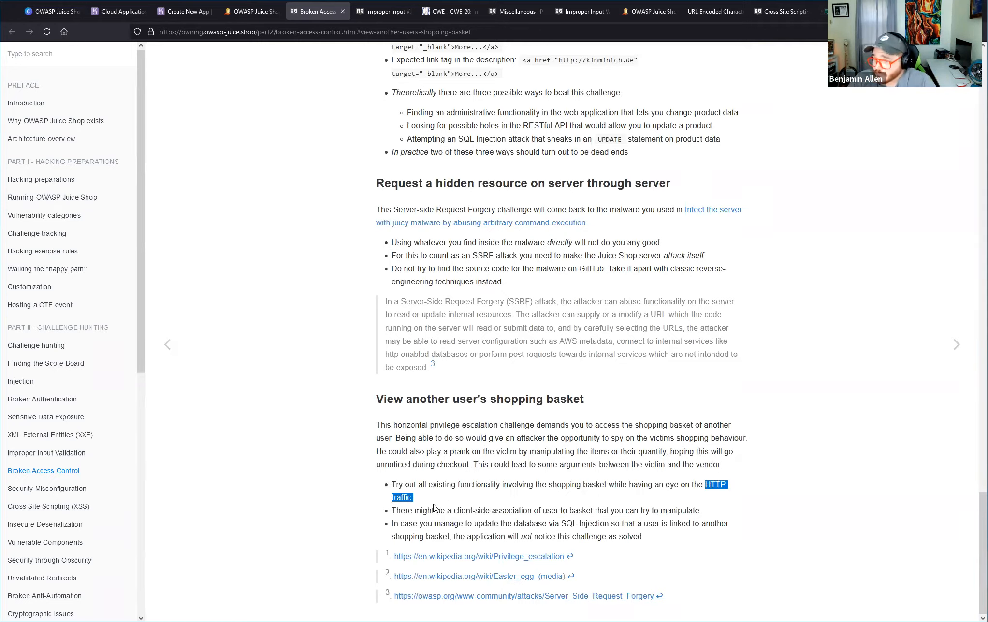
pyautogui.moveTo(390, 509); pyautogui.dragTo(730, 512)
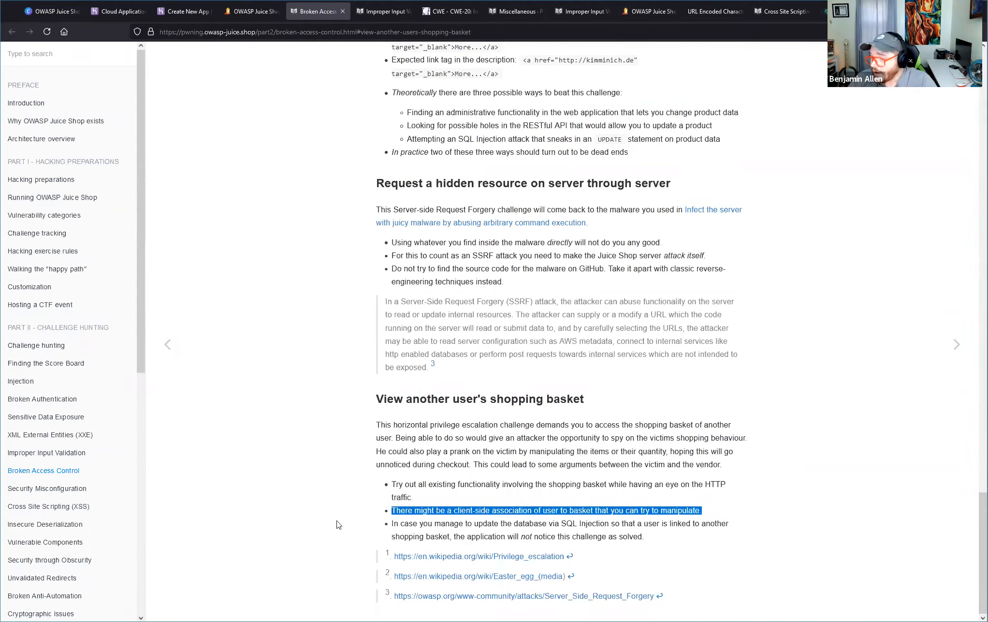
pyautogui.moveTo(391, 524)
pyautogui.mouseDown()
pyautogui.moveTo(644, 537)
pyautogui.moveTo(457, 512)
pyautogui.moveTo(418, 534)
pyautogui.moveTo(381, 527)
pyautogui.mouseUp()
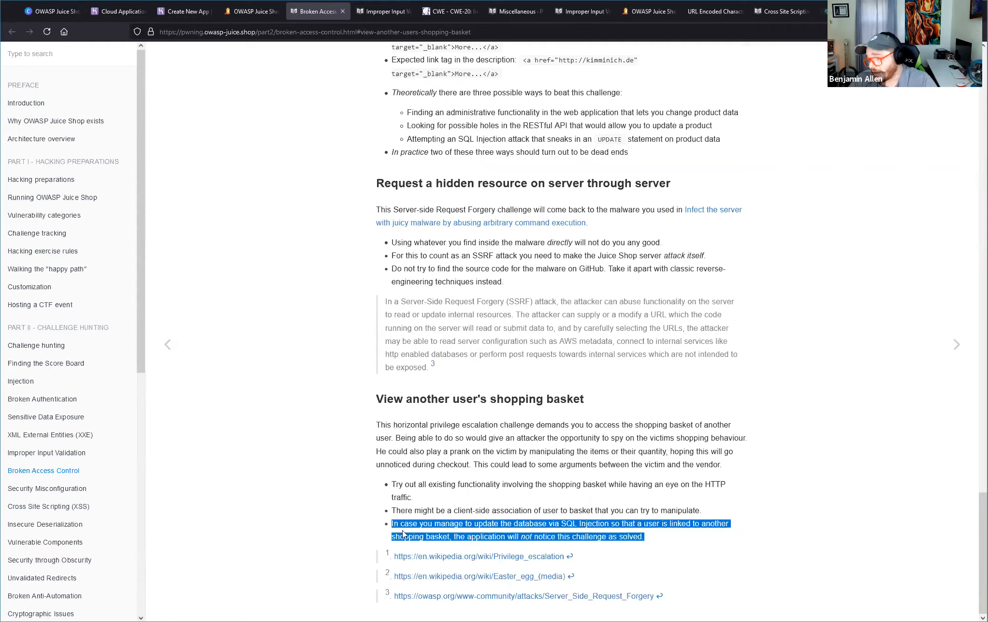
pyautogui.moveTo(515, 527); pyautogui.dragTo(534, 539)
pyautogui.click(667, 535)
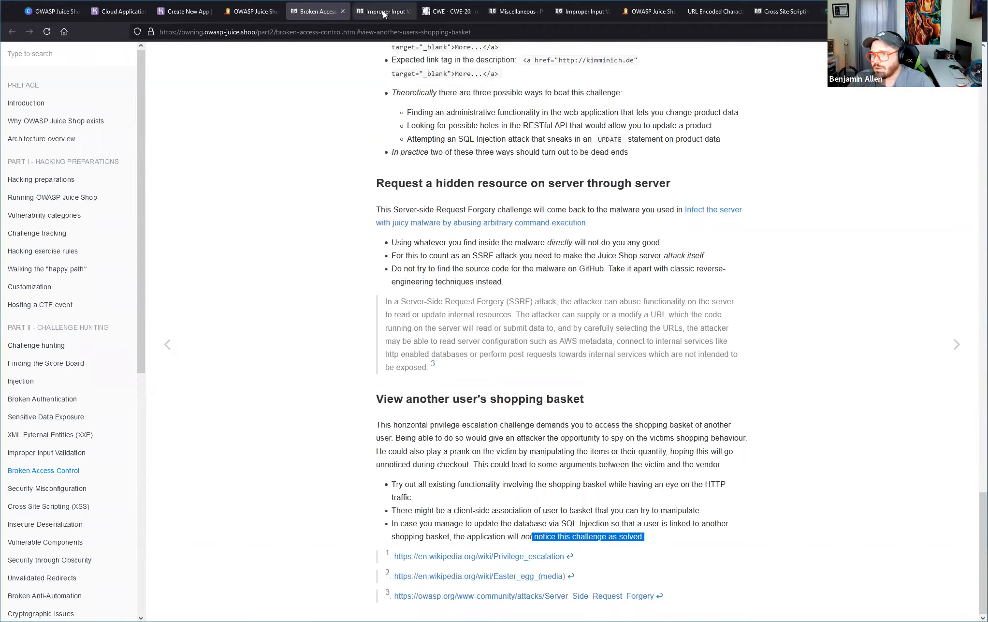
# Return from the hints to the Juice Shop Score Board and go to the shop's All Products page.
pyautogui.click(238, 11)
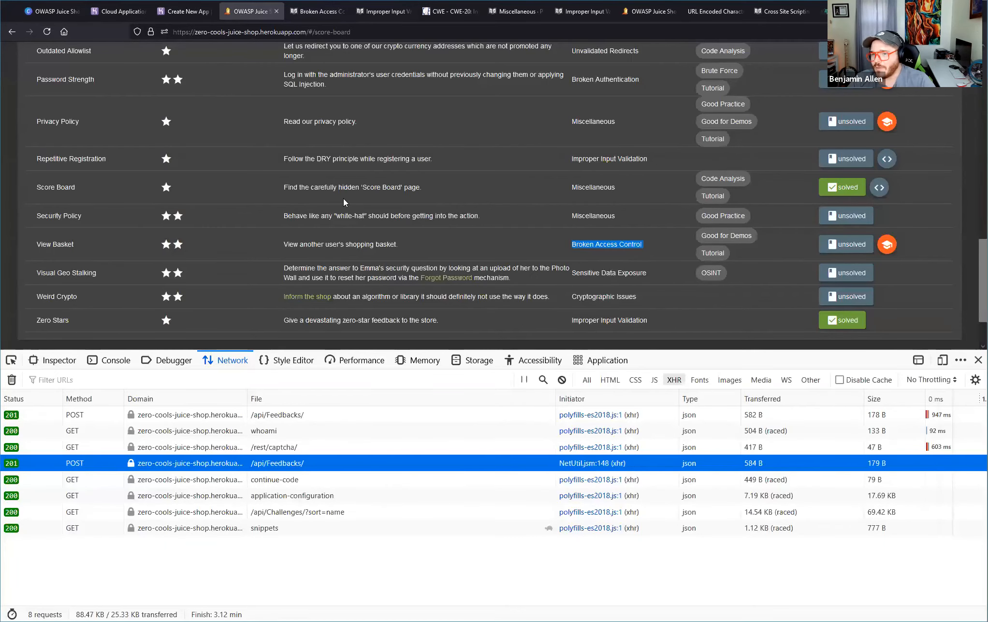
pyautogui.scroll(15, 344, 199)
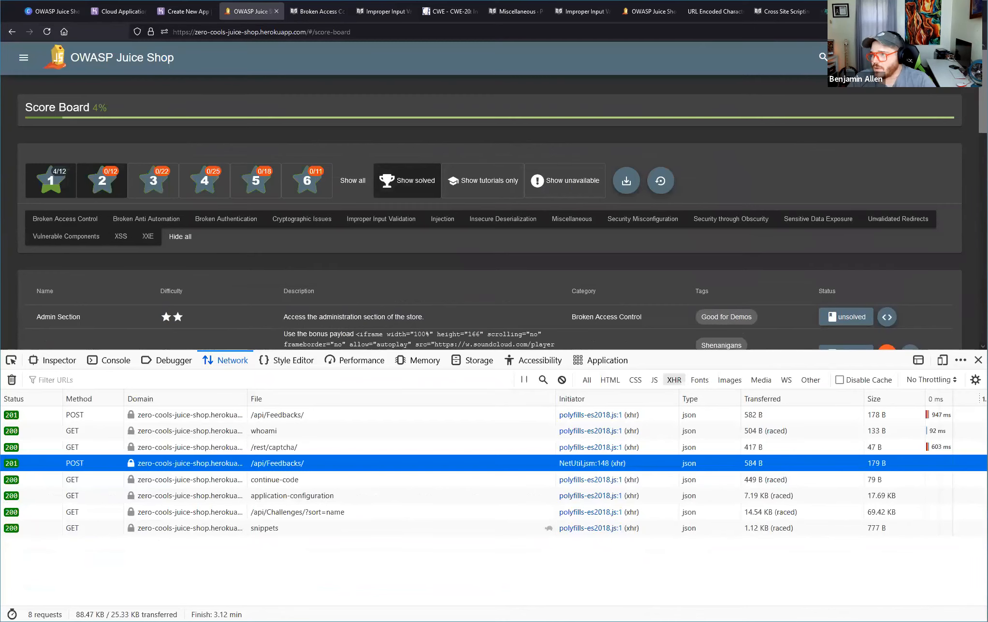
pyautogui.click(24, 58)
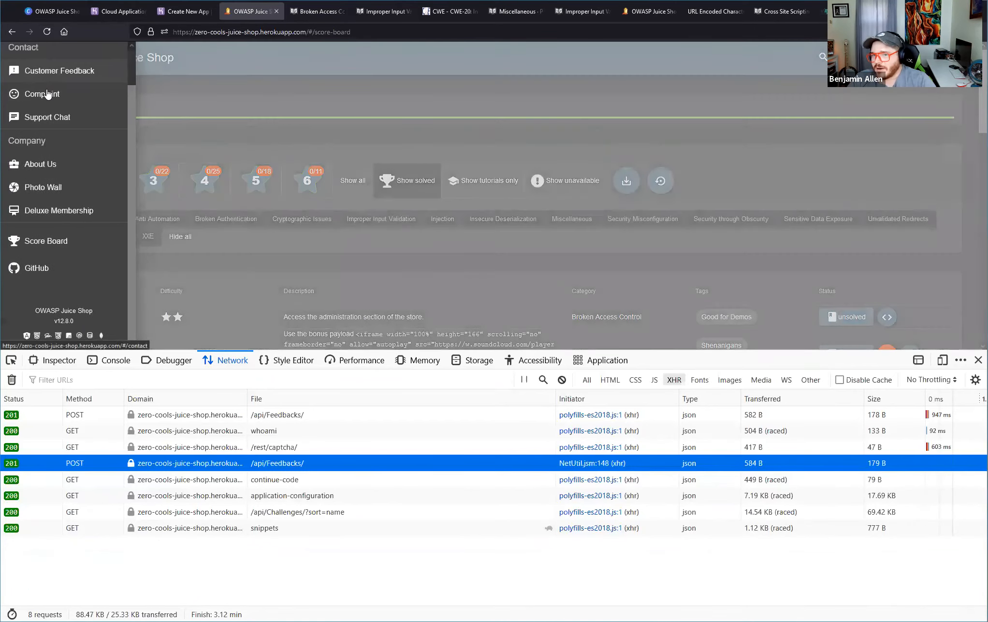
pyautogui.scroll(1, 74, 163)
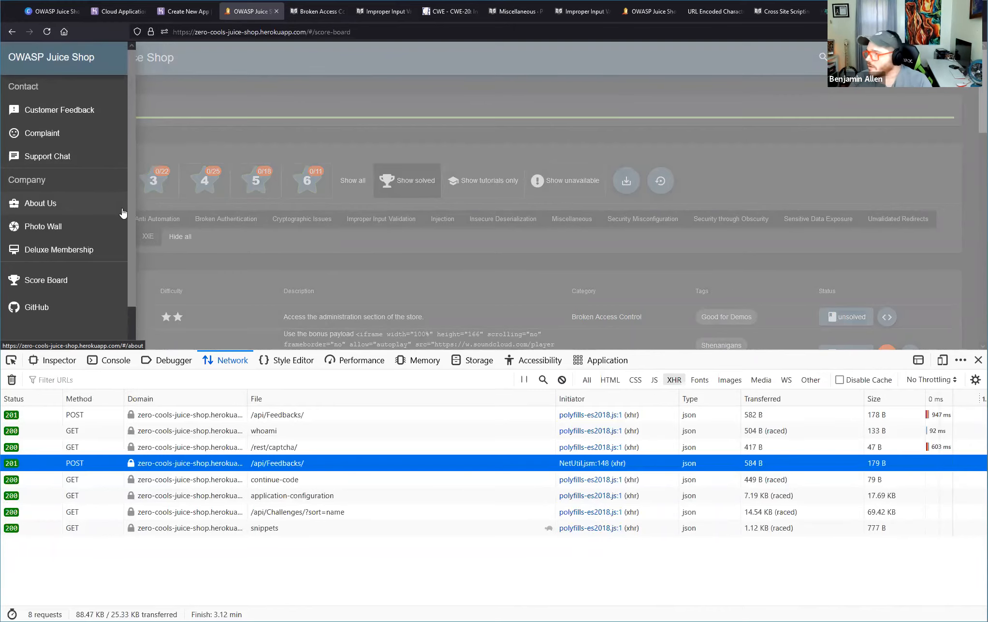
pyautogui.click(365, 81)
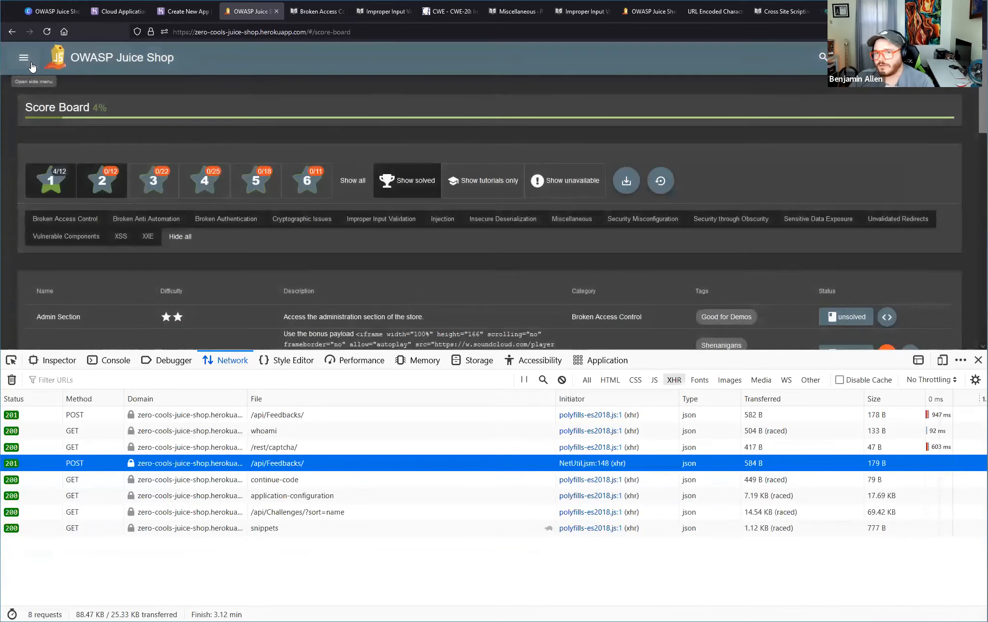
pyautogui.click(121, 58)
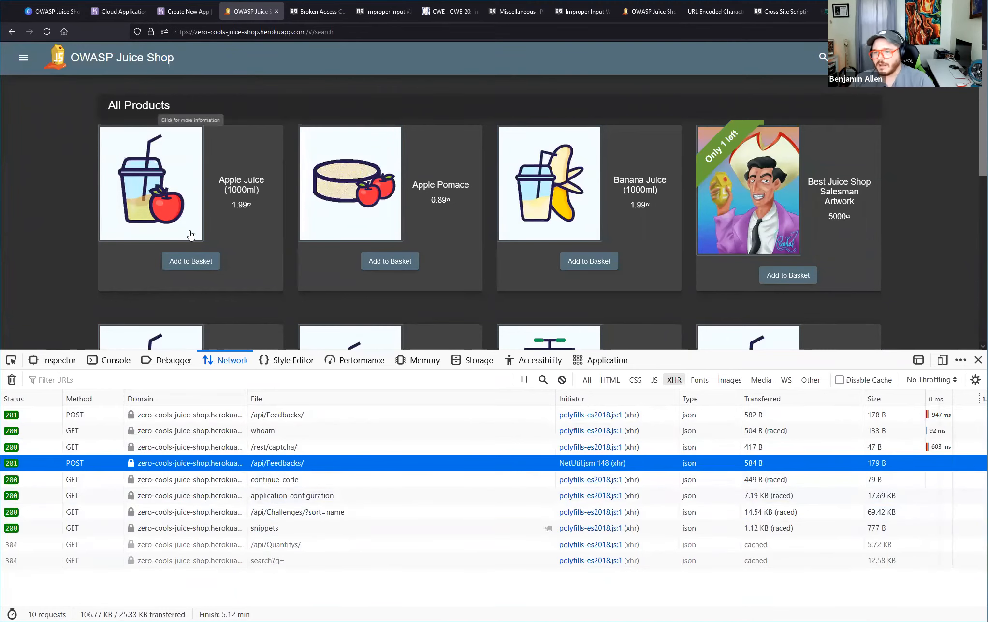
# Try to add Apple Juice, Apple Pomace and Banana Juice to the basket, inspecting the first /api/BasketItems/ POST request's payload.
pyautogui.click(196, 268)
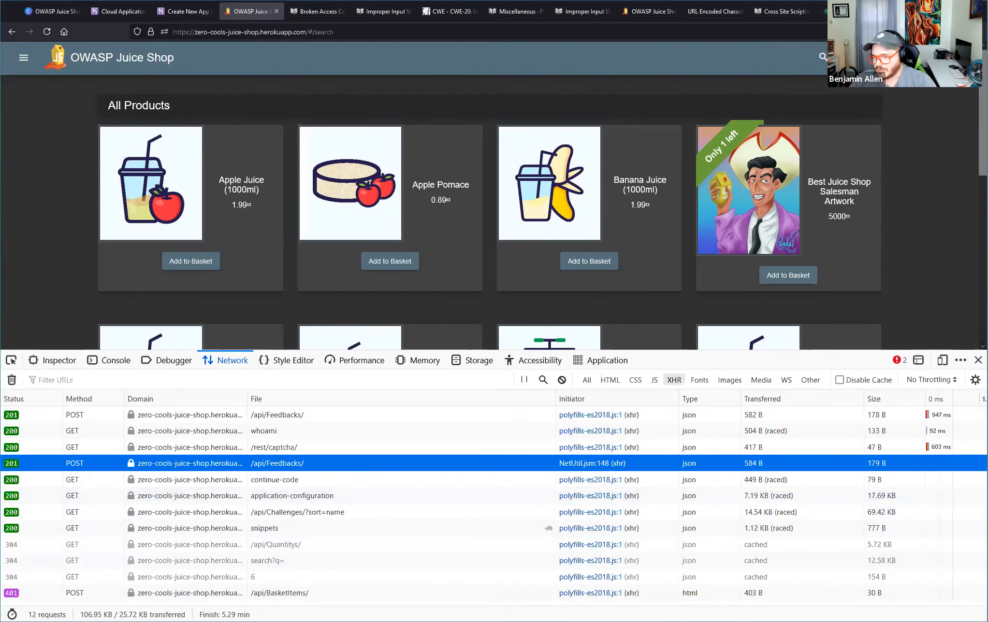
pyautogui.click(314, 593)
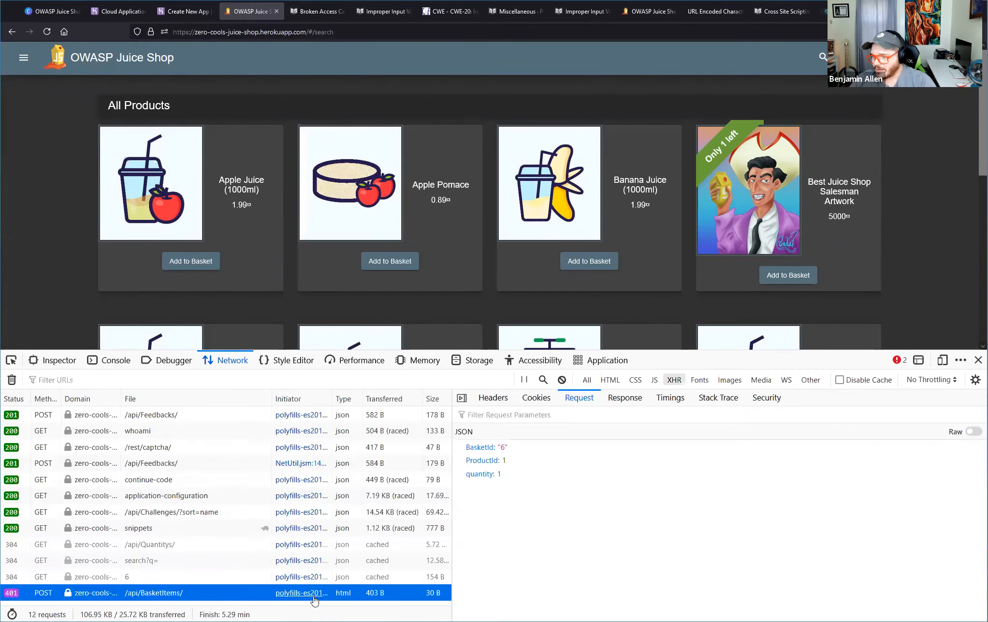
pyautogui.click(412, 269)
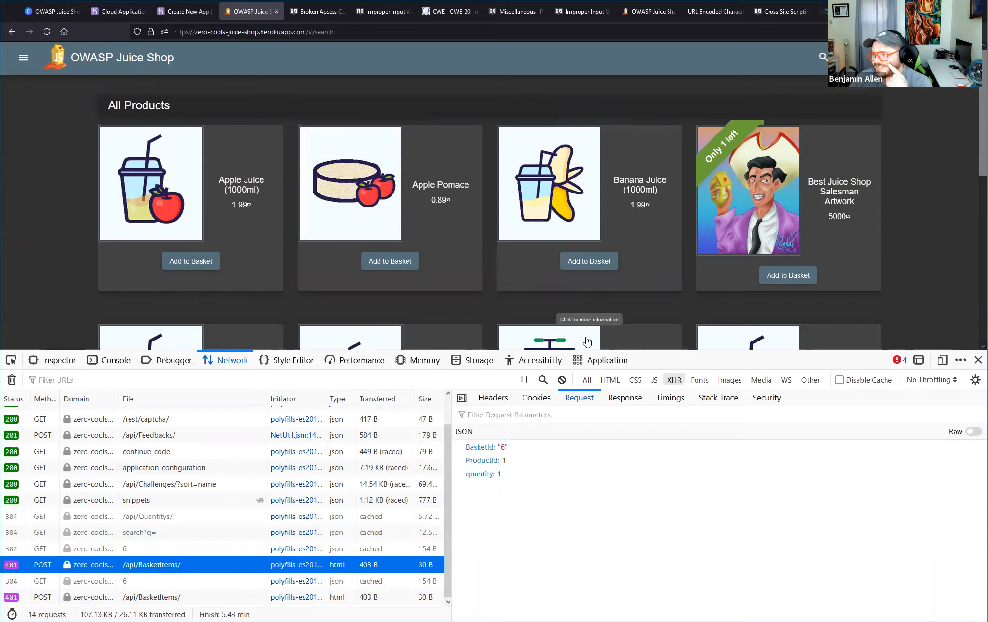
pyautogui.click(609, 261)
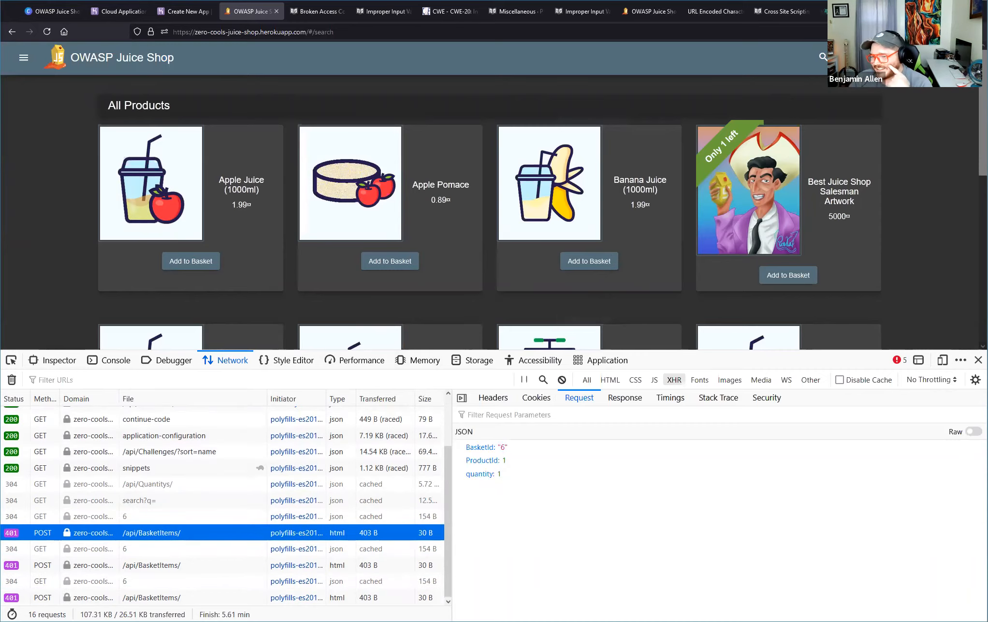
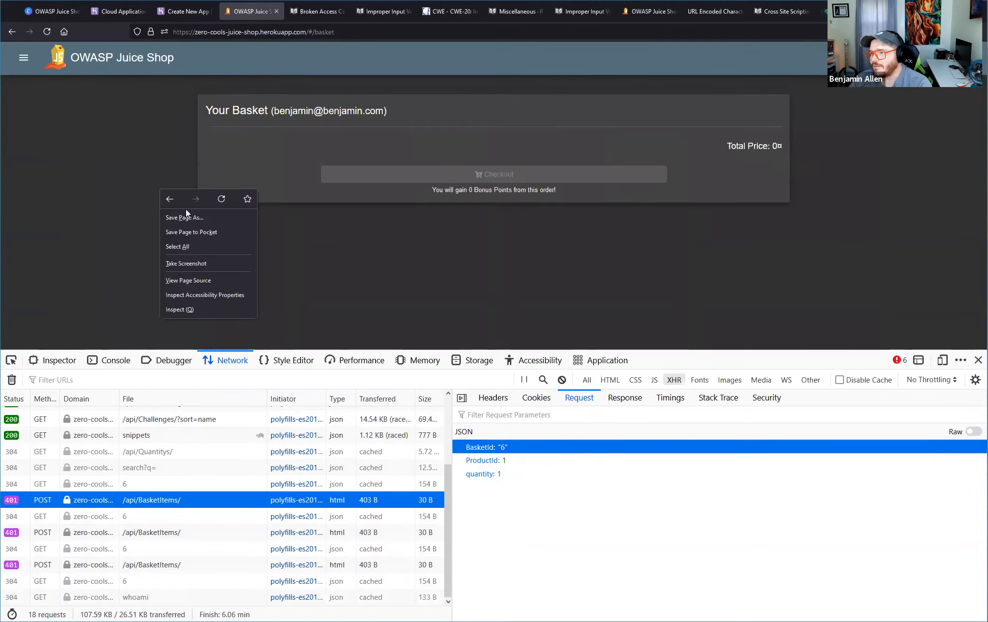
# Reload the basket page, return to All Products and try to add Carrot Juice and Eggfruit Juice to the basket.
pyautogui.click(212, 202)
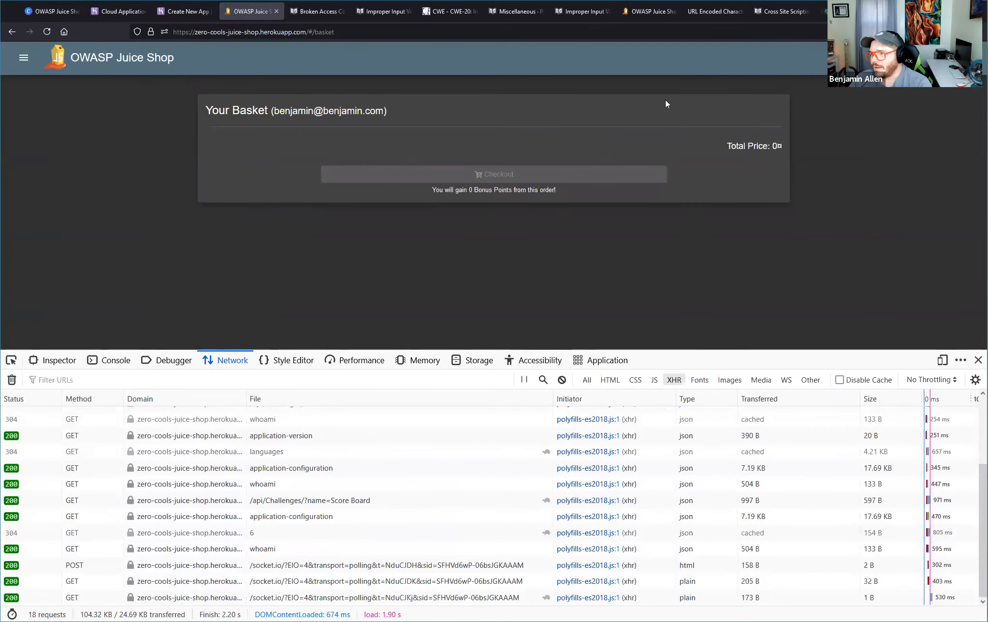
pyautogui.click(88, 49)
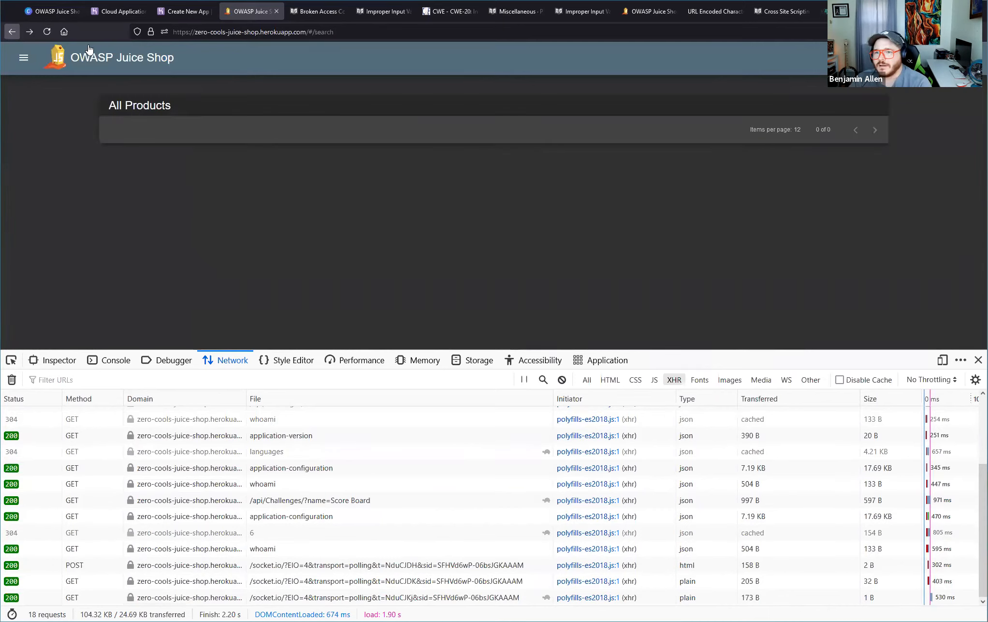
pyautogui.scroll(-5, 168, 254)
pyautogui.click(181, 182)
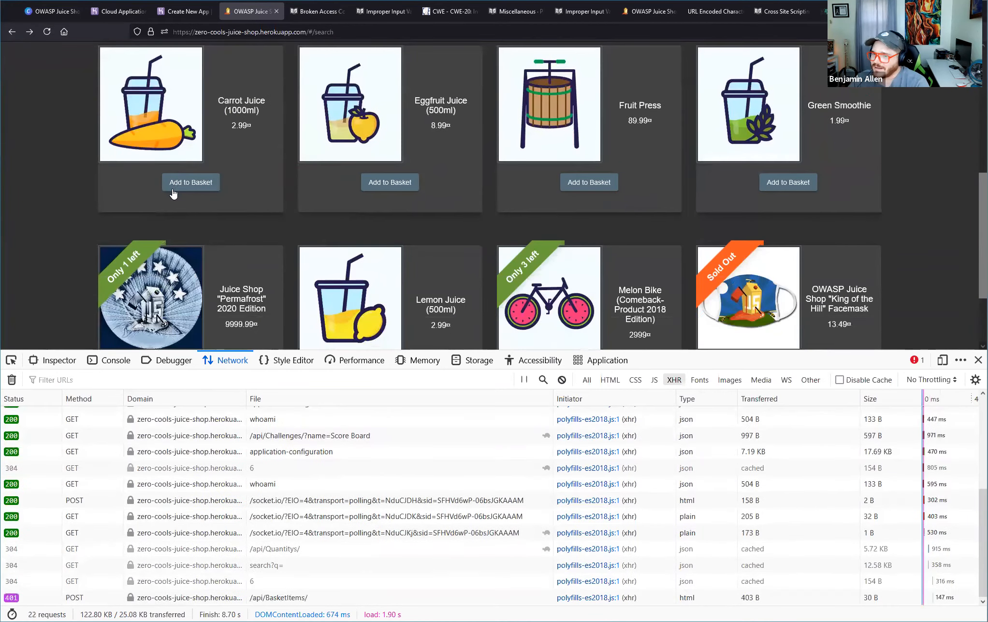
pyautogui.click(409, 192)
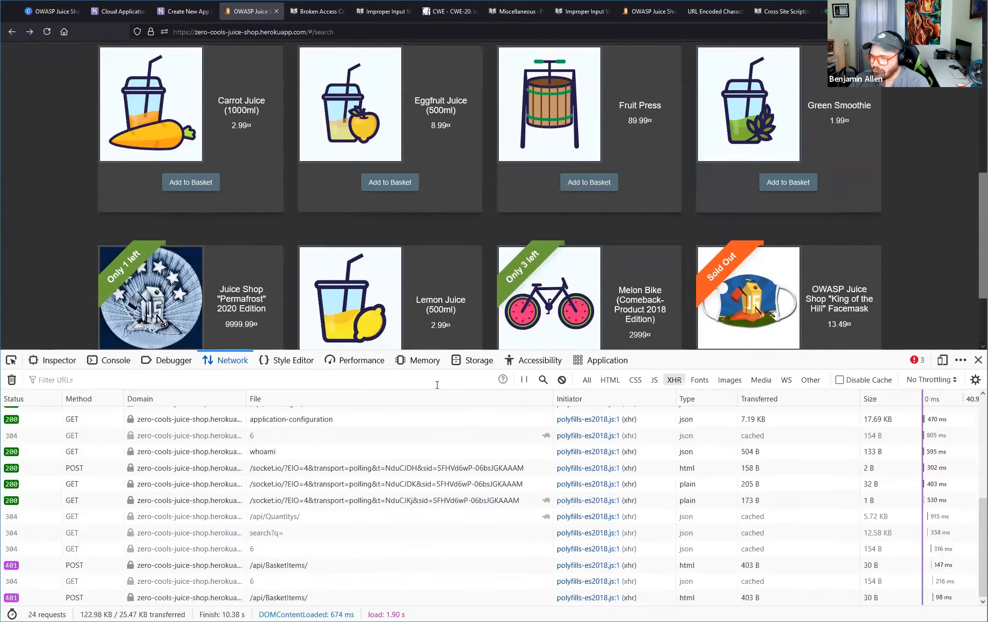
# Reload the All Products page and open the shopping basket to check its contents.
pyautogui.scroll(5, 463, 305)
pyautogui.scroll(-5, 865, 136)
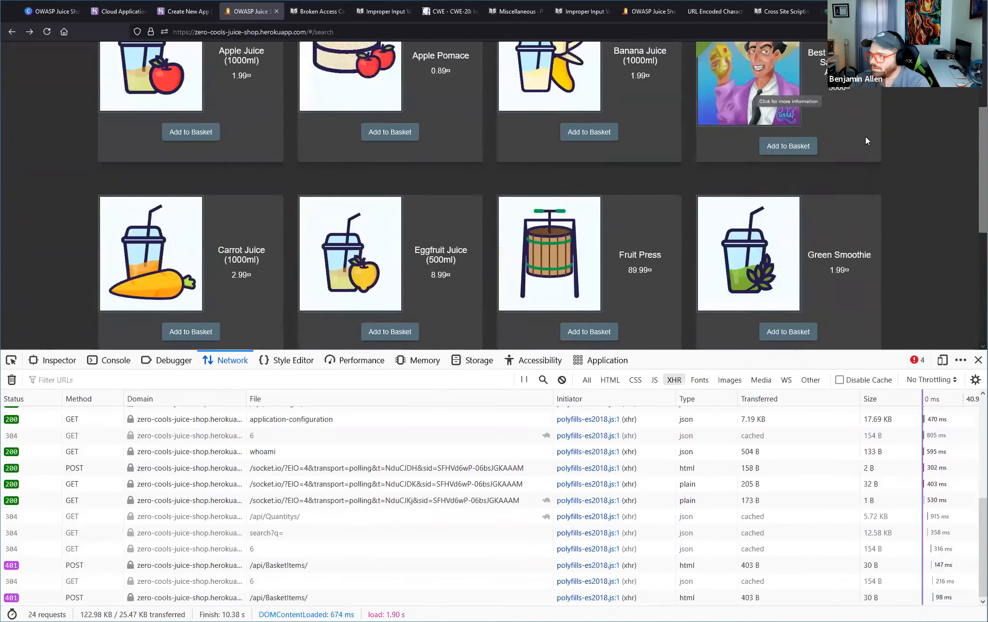
pyautogui.rightClick(953, 169)
pyautogui.press('Escape')
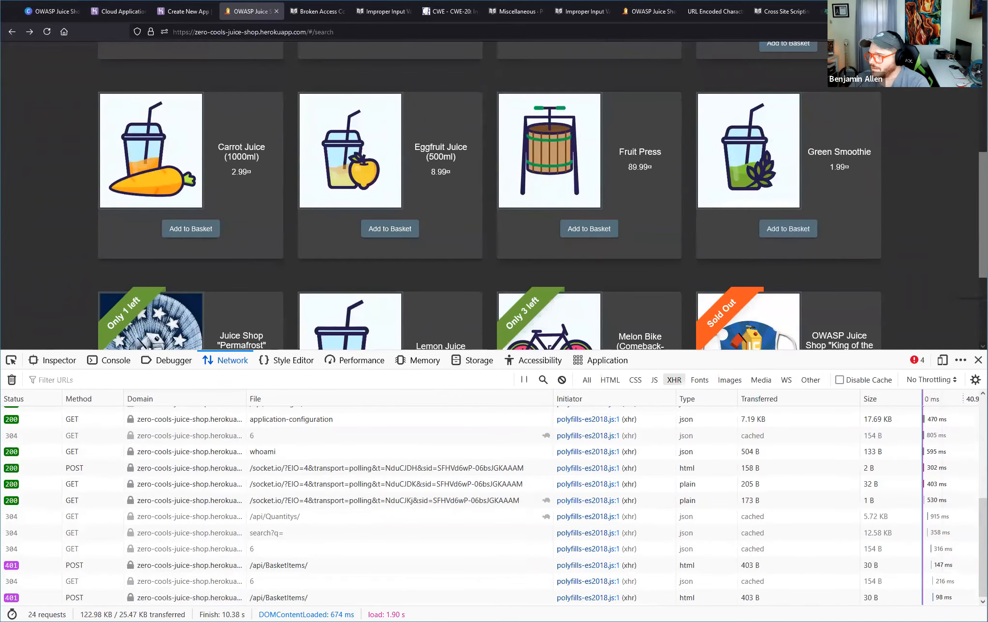
pyautogui.press('F5')
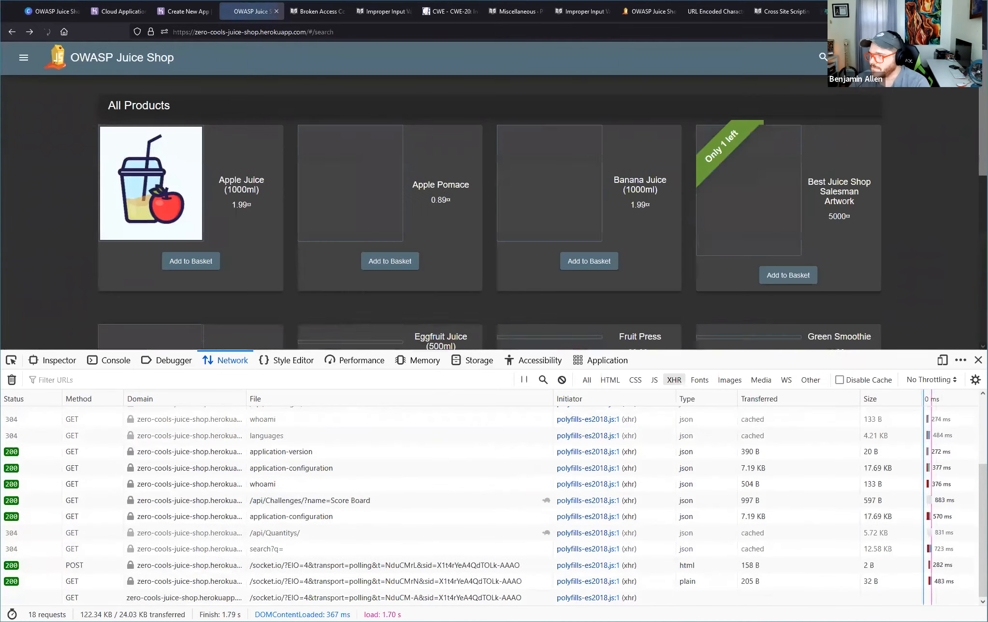
pyautogui.click(896, 57)
# Reload the basket page with the developer tools closed, and reopen them by inspecting the page.
pyautogui.click(978, 359)
pyautogui.click(47, 31)
pyautogui.rightClick(725, 313)
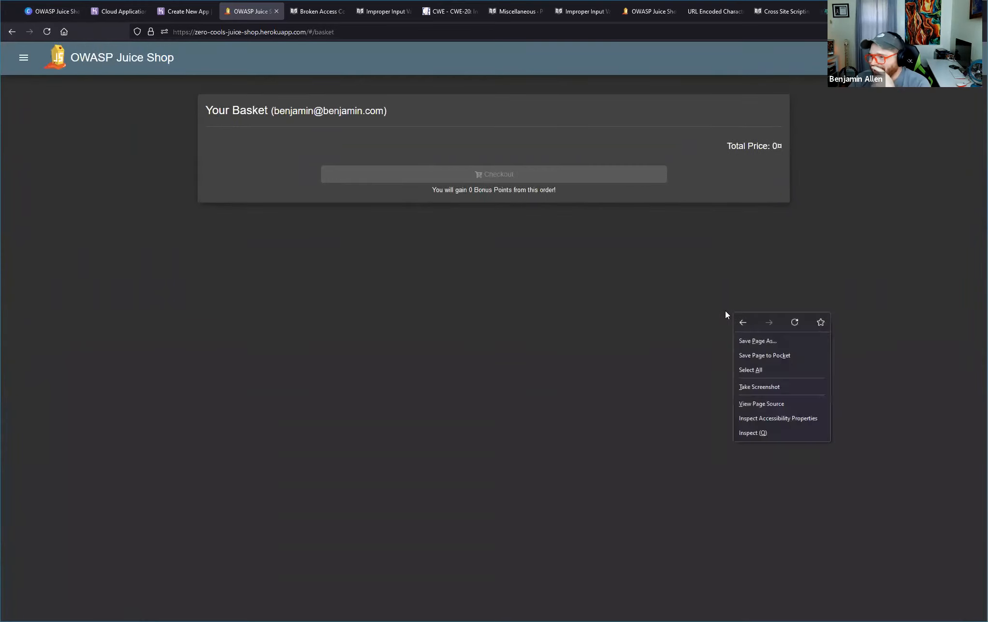
pyautogui.click(783, 433)
# Try to add Apple Juice and Apple Pomace from All Products while monitoring network requests, and check the basket.
pyautogui.click(121, 57)
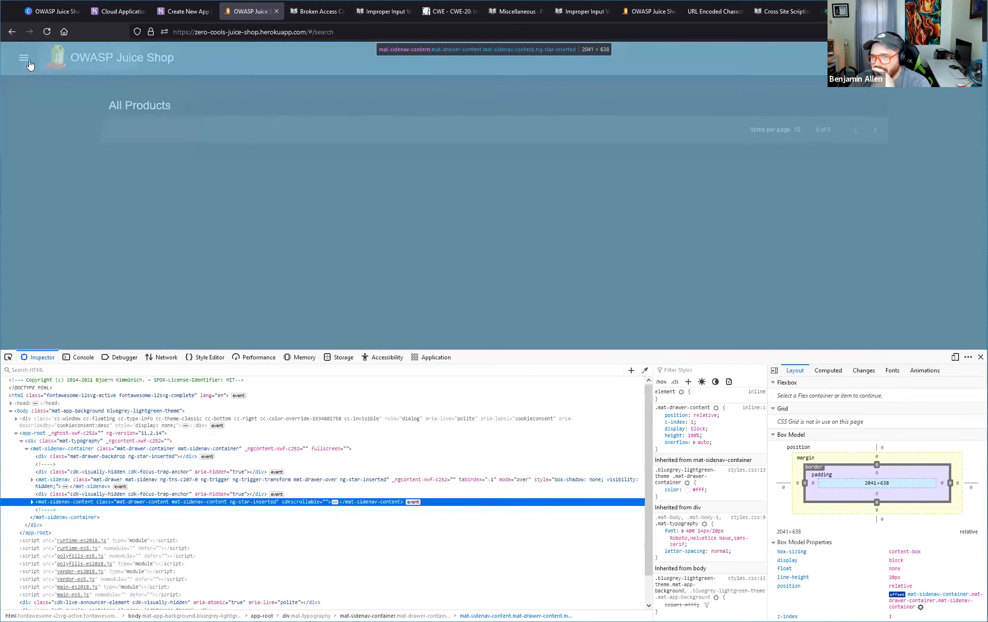
pyautogui.click(25, 59)
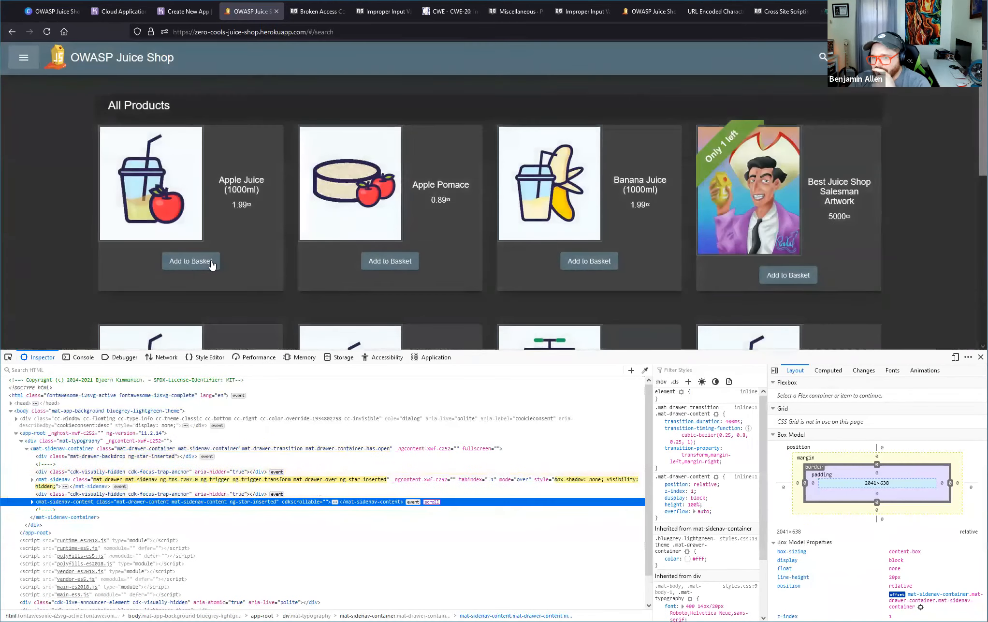
pyautogui.click(162, 357)
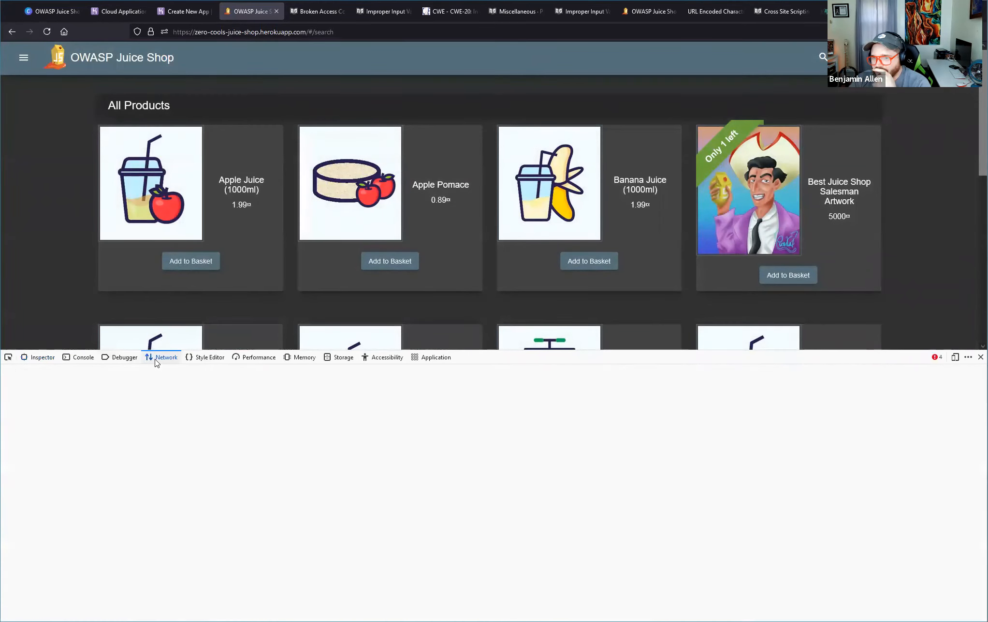
pyautogui.click(390, 263)
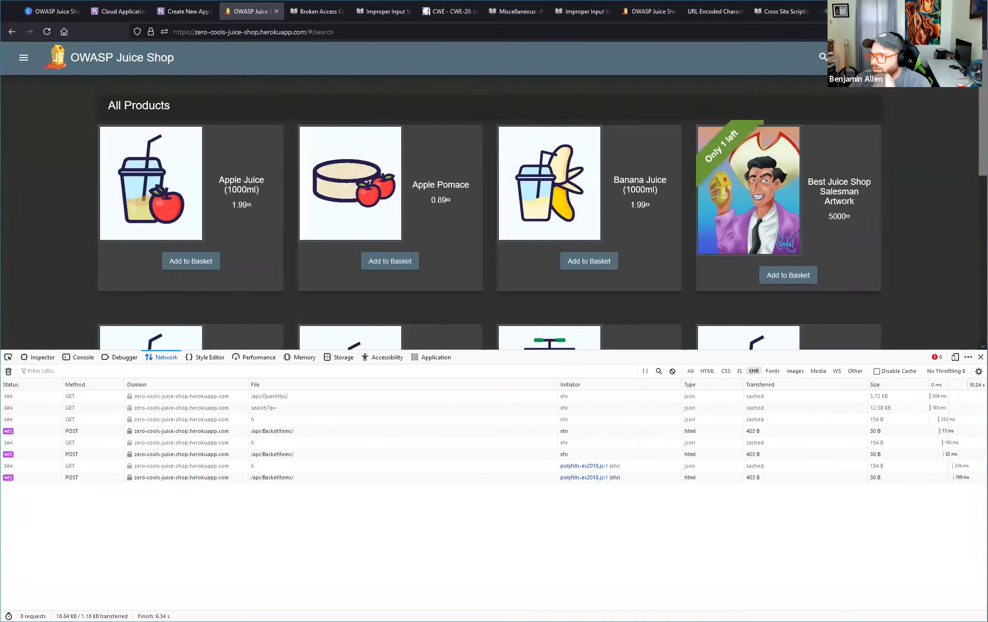
pyautogui.click(908, 57)
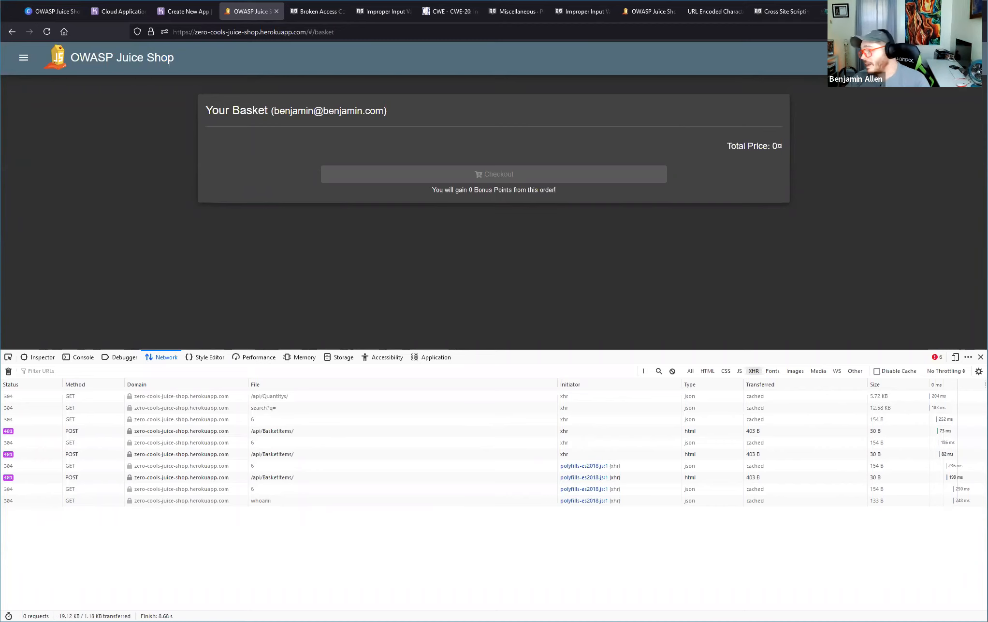
# Switch to the Heroku page, reload it and open the zero-cools-juice-shop app from the dashboard.
pyautogui.click(175, 12)
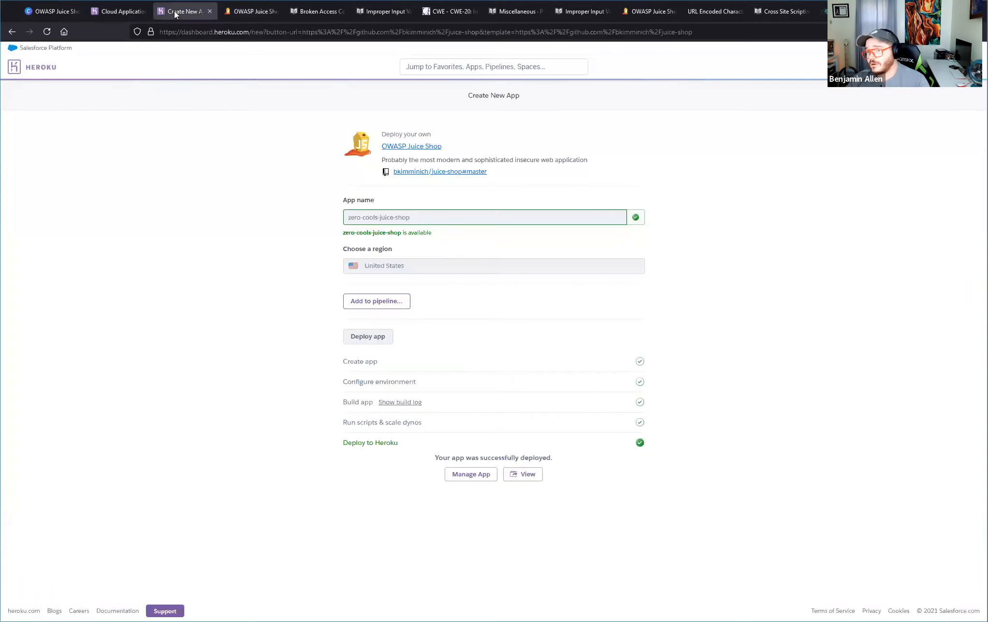
pyautogui.rightClick(201, 209)
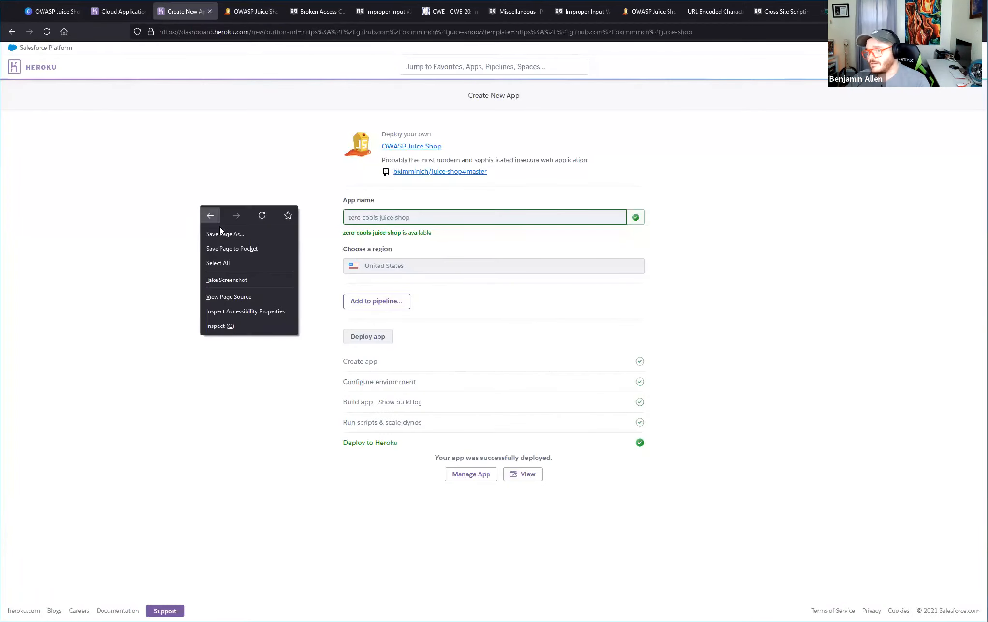
pyautogui.click(263, 216)
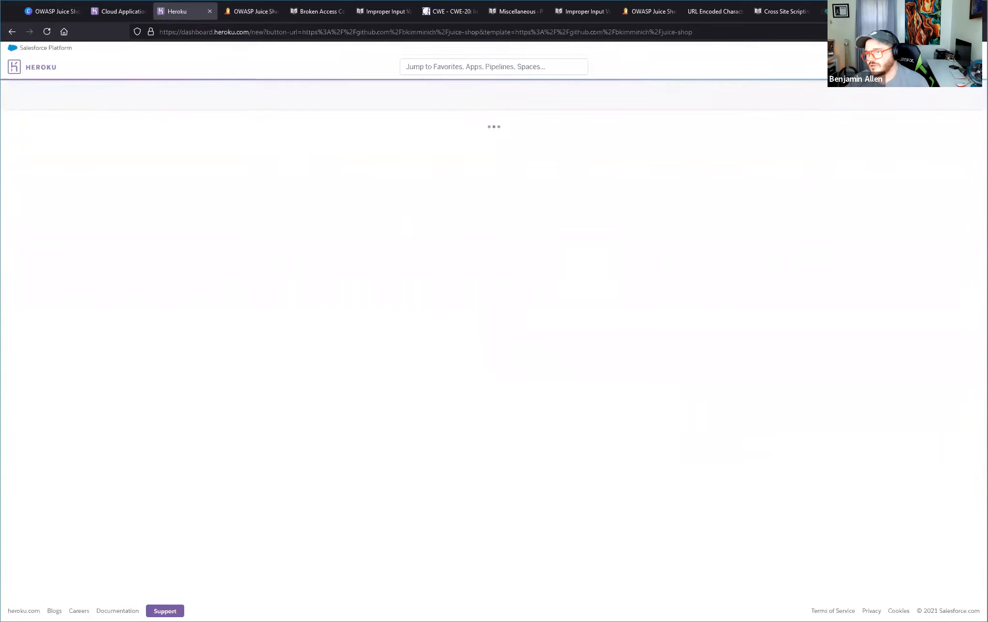
pyautogui.click(972, 67)
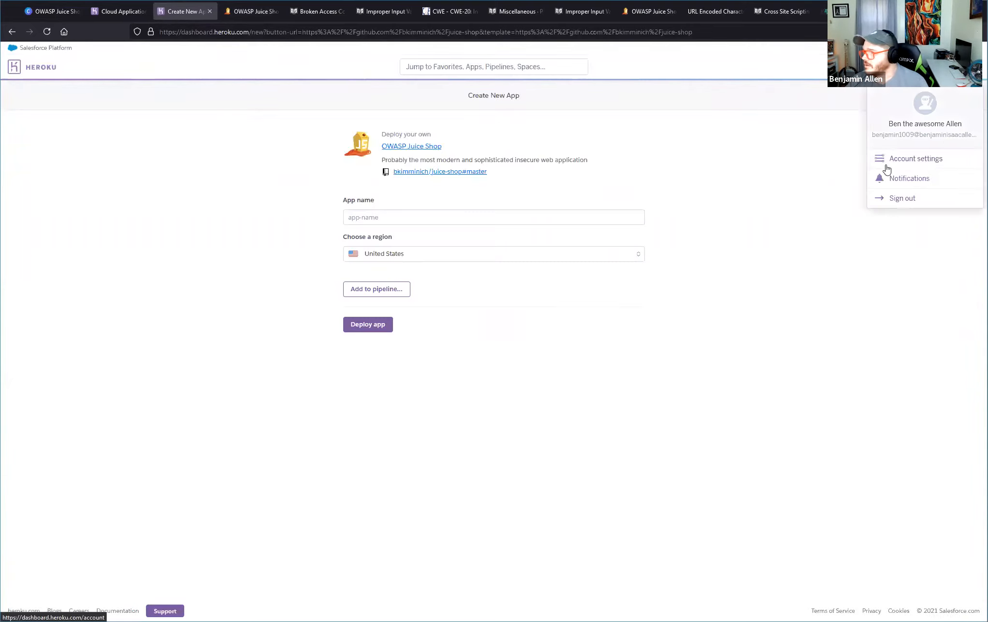
pyautogui.click(950, 66)
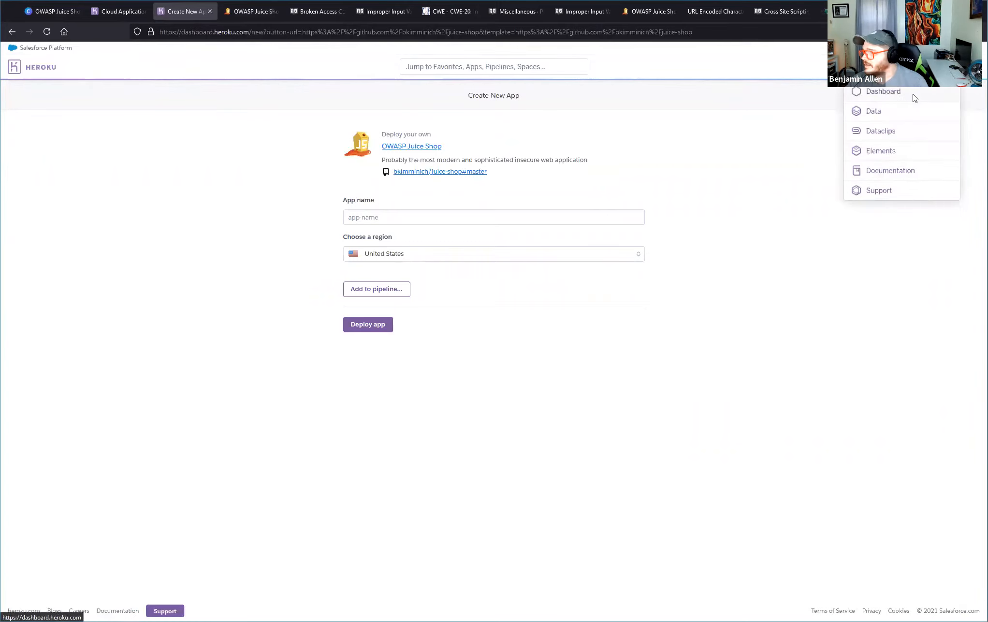
pyautogui.click(914, 99)
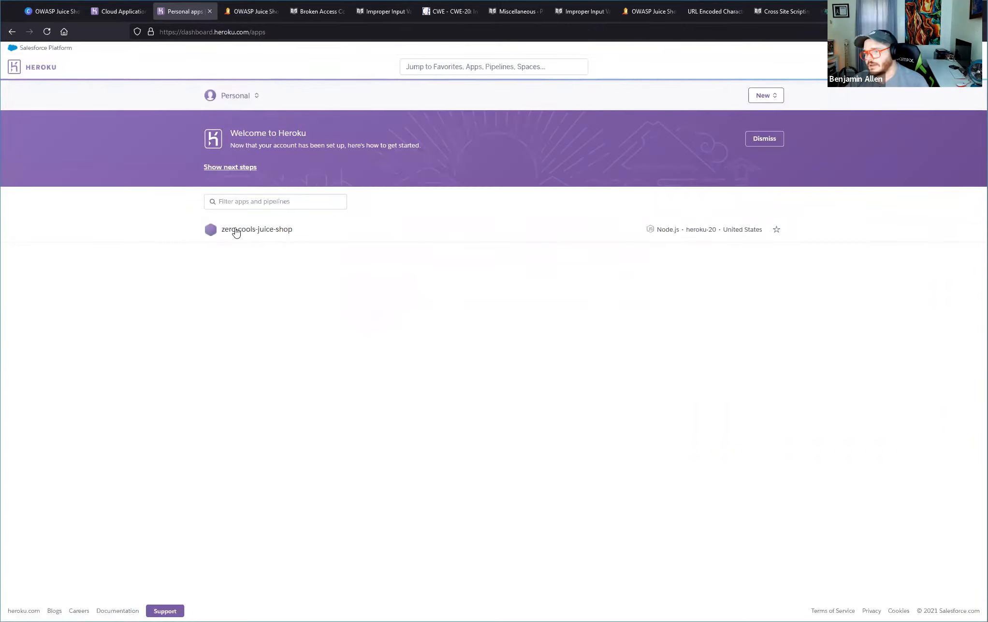
pyautogui.click(236, 231)
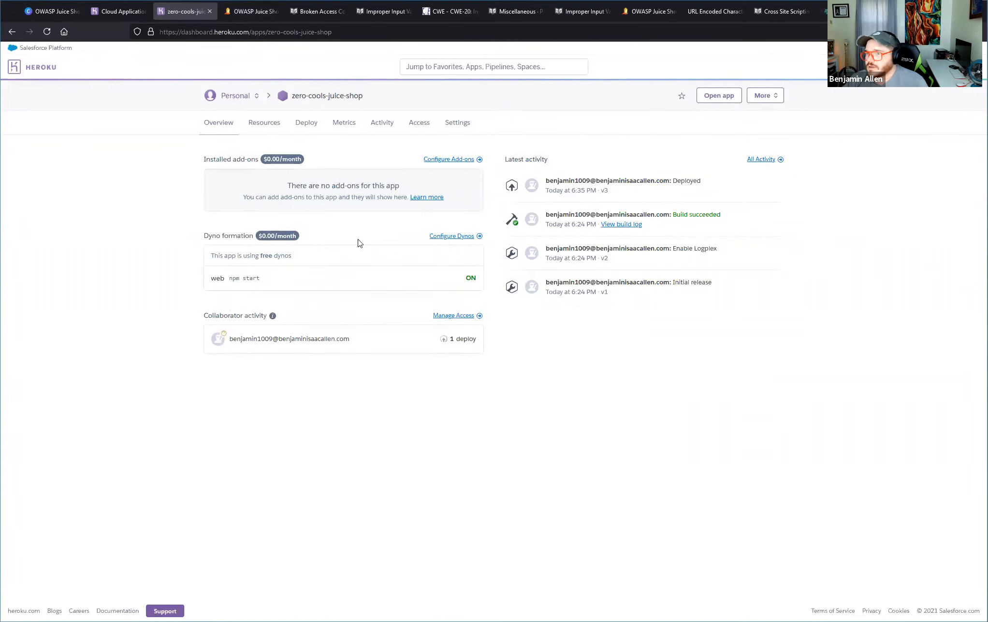
# Restart all dynos of the zero-cools-juice-shop app and reload its overview page.
pyautogui.click(768, 96)
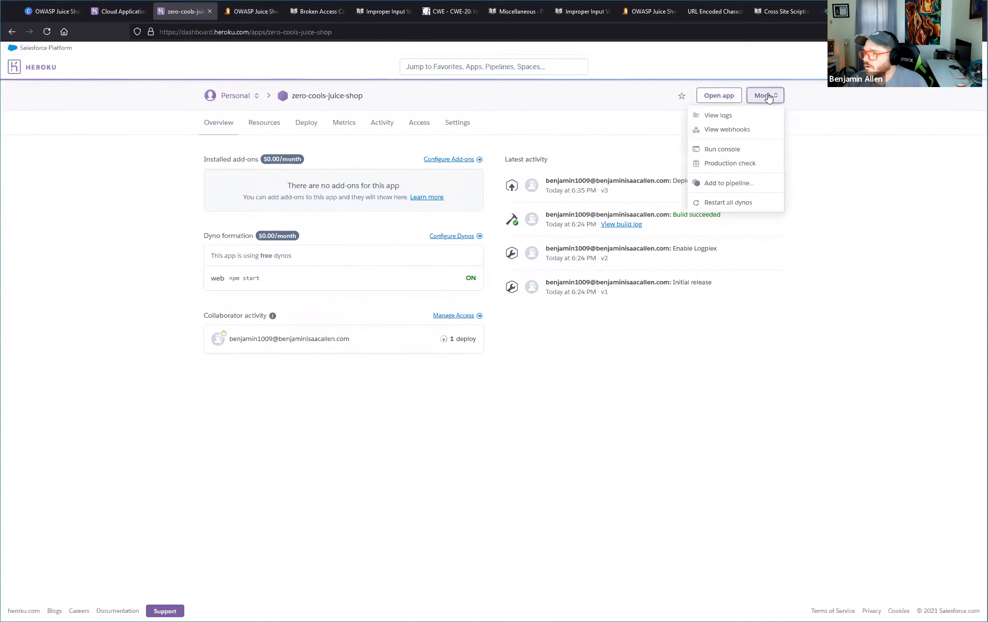
pyautogui.click(745, 202)
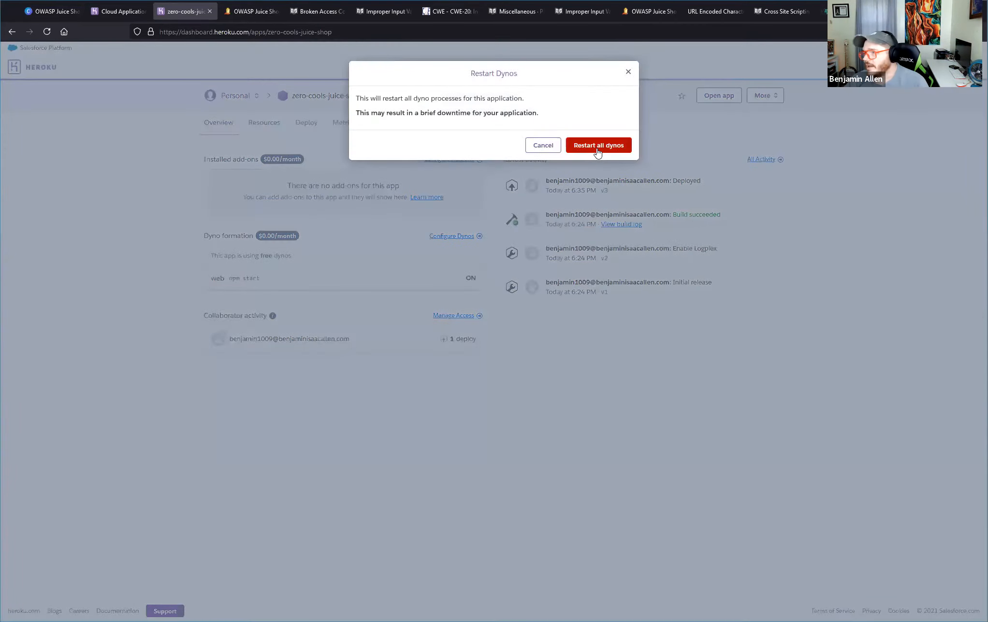
pyautogui.click(598, 151)
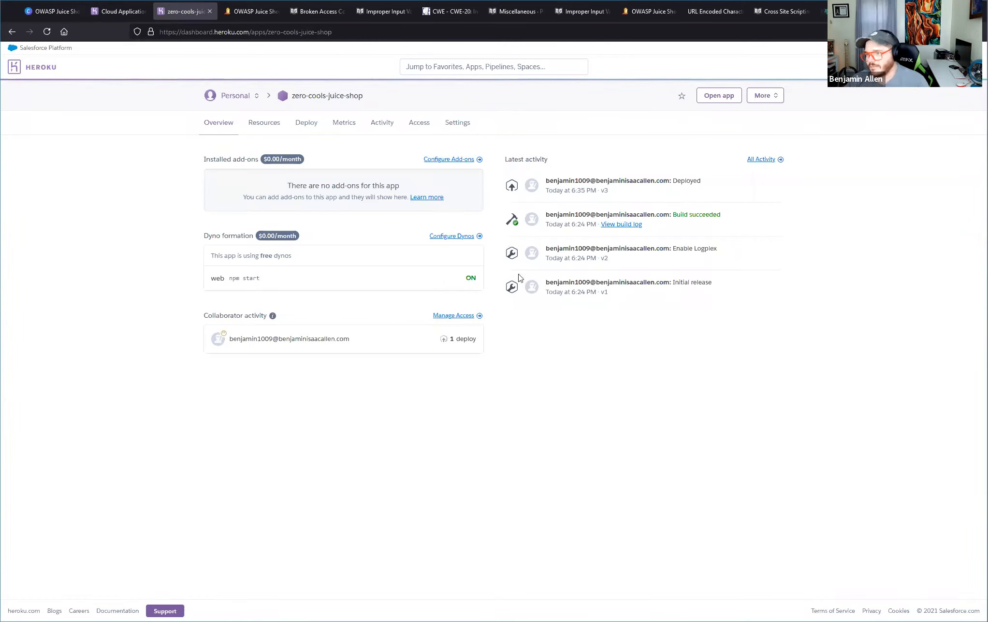
pyautogui.rightClick(619, 325)
pyautogui.click(686, 343)
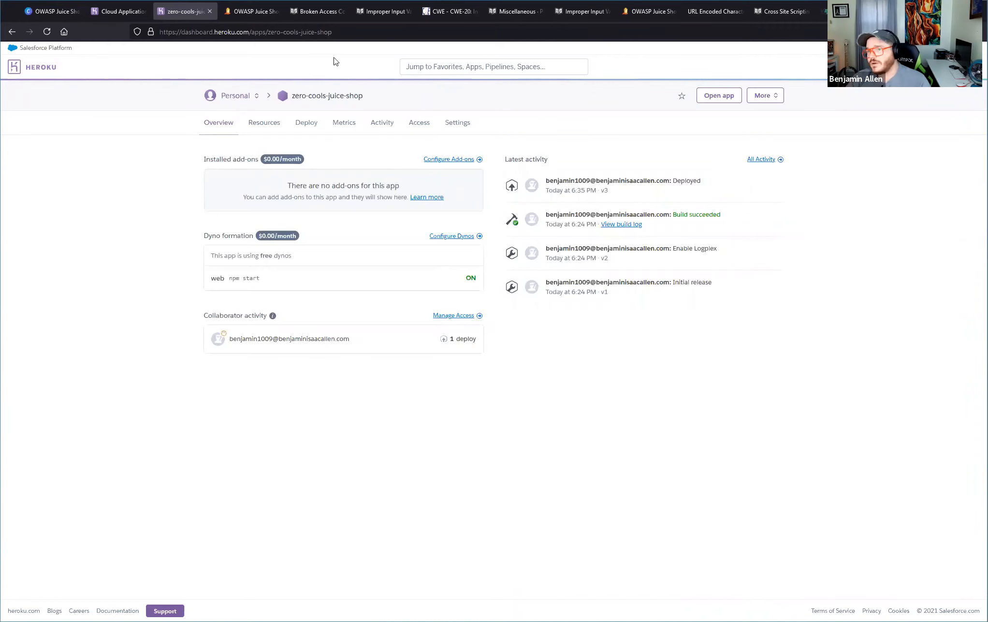
# Return to the Juice Shop basket and inspect the second /api/BasketItems/ POST request's headers and JSON payload.
pyautogui.click(230, 11)
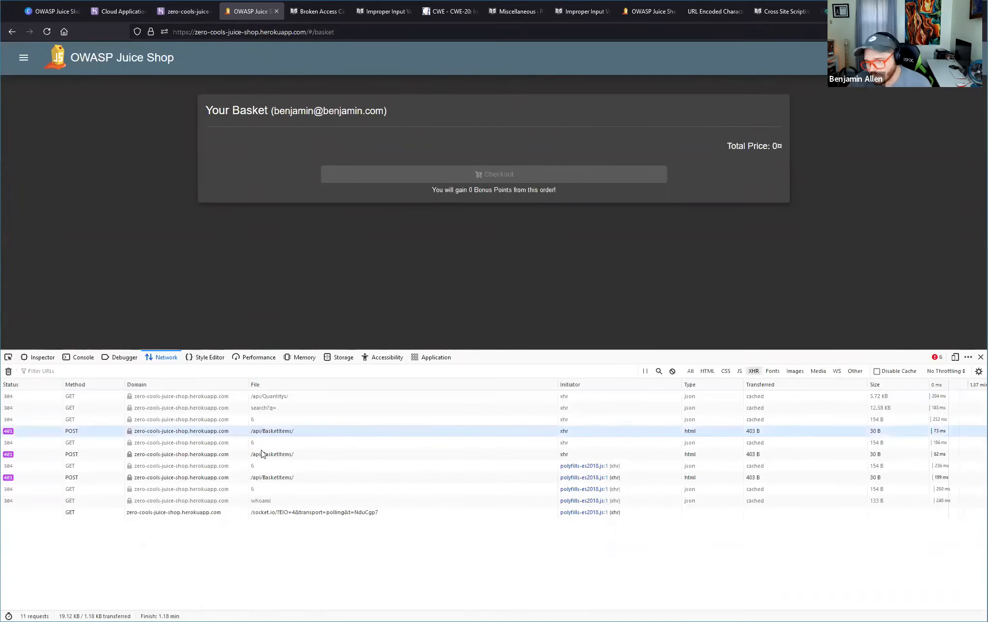
pyautogui.click(258, 422)
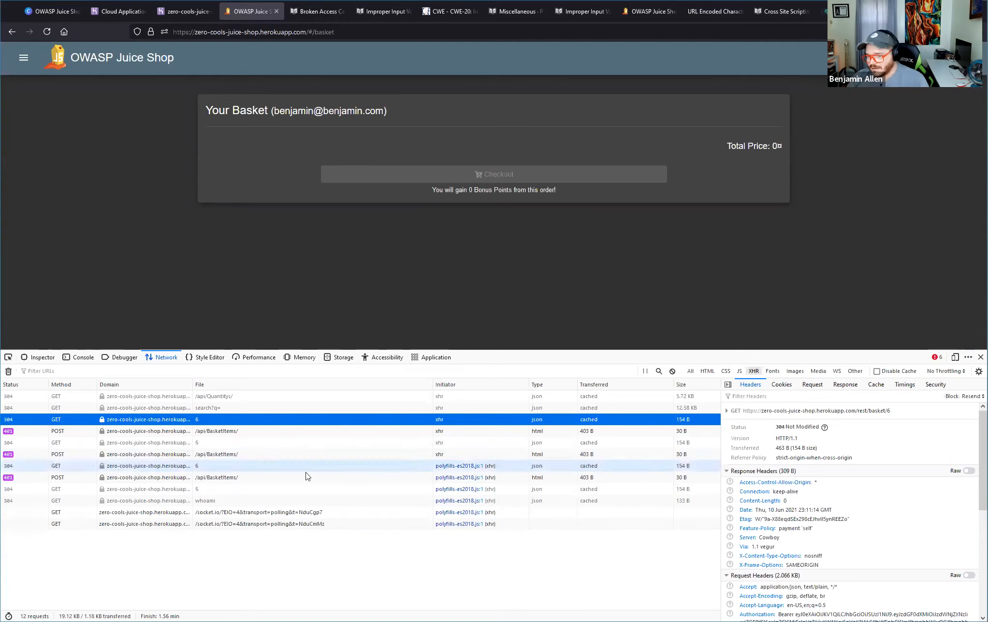
pyautogui.click(292, 454)
pyautogui.scroll(-10, 877, 570)
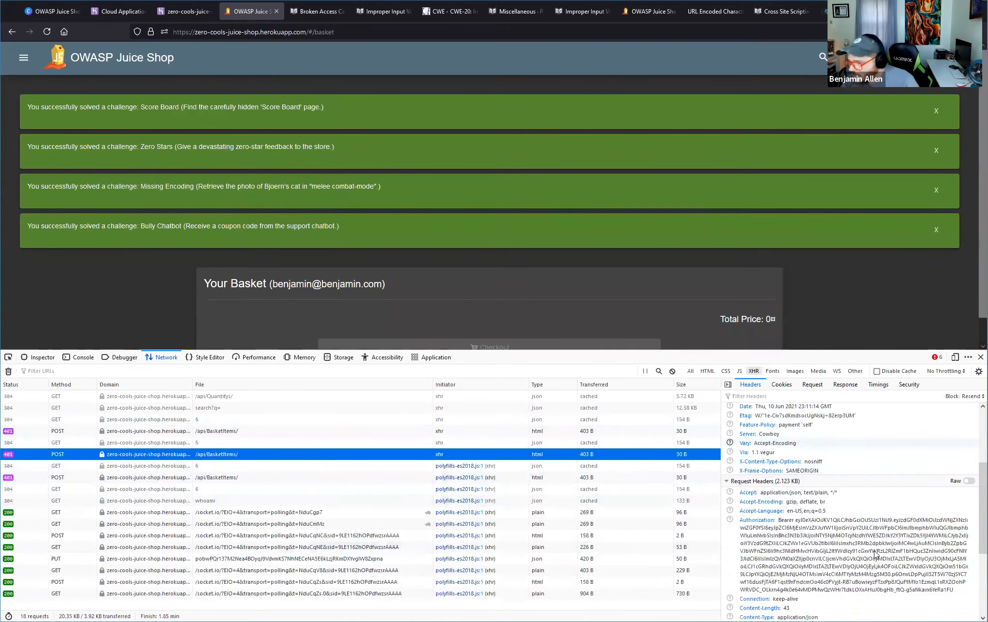
pyautogui.click(812, 384)
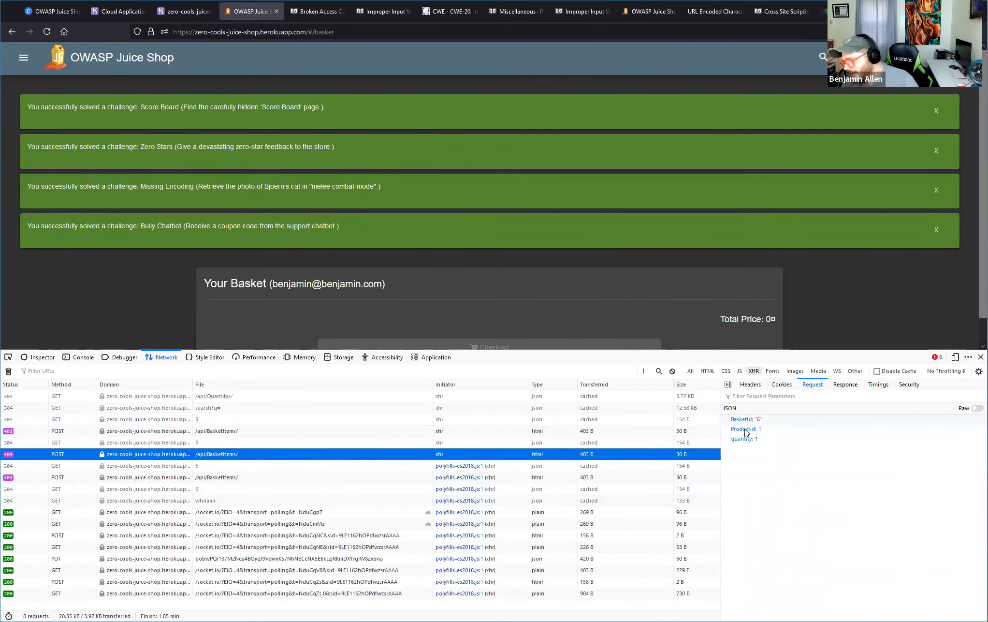
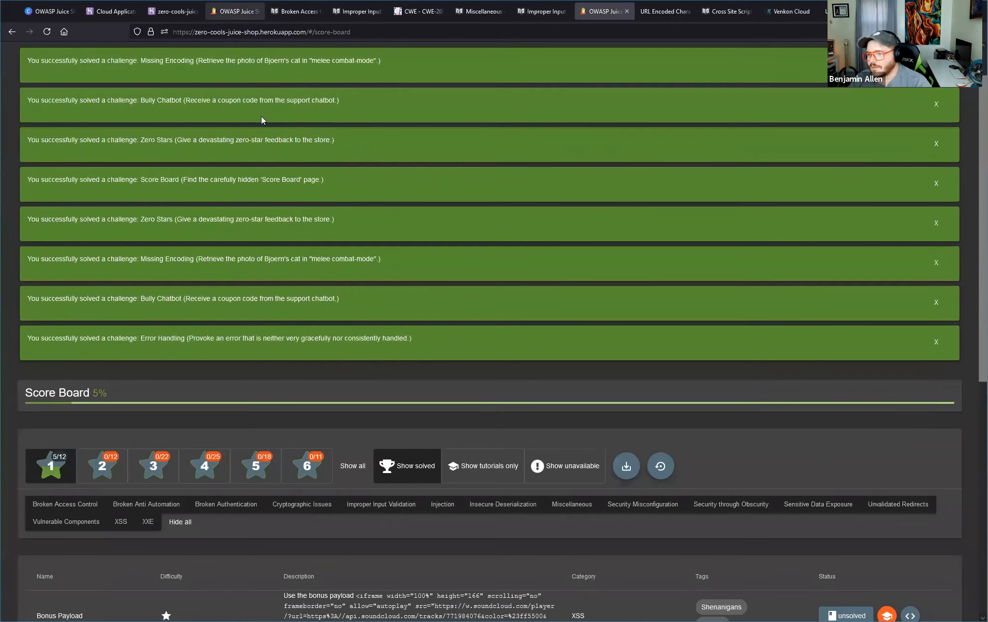
# Return to the Juice Shop basket page and inspect the JSON response of the failed /api/BasketItems/ POST request.
pyautogui.click(223, 14)
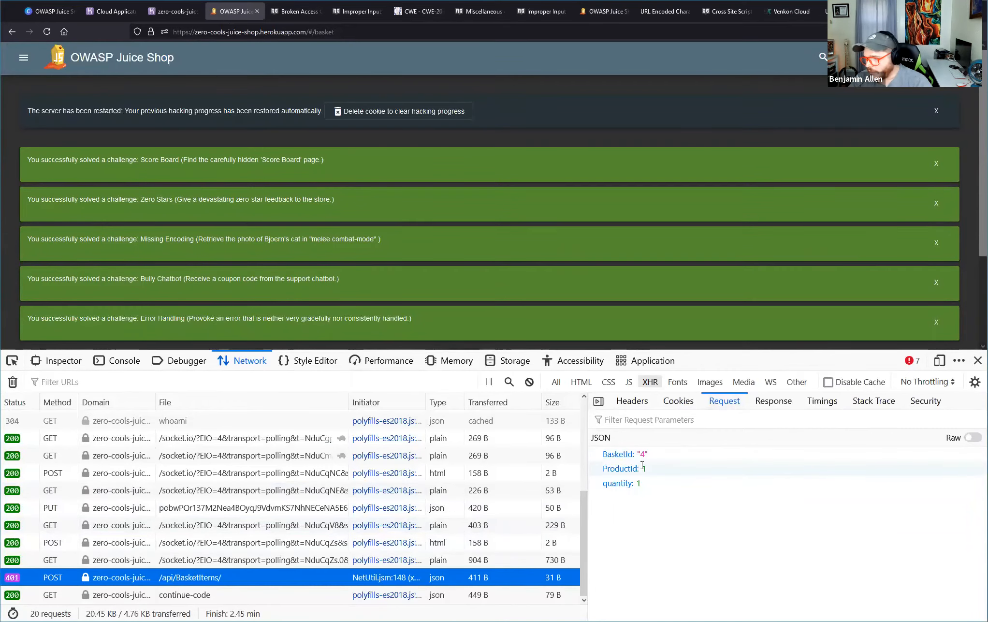
pyautogui.click(759, 406)
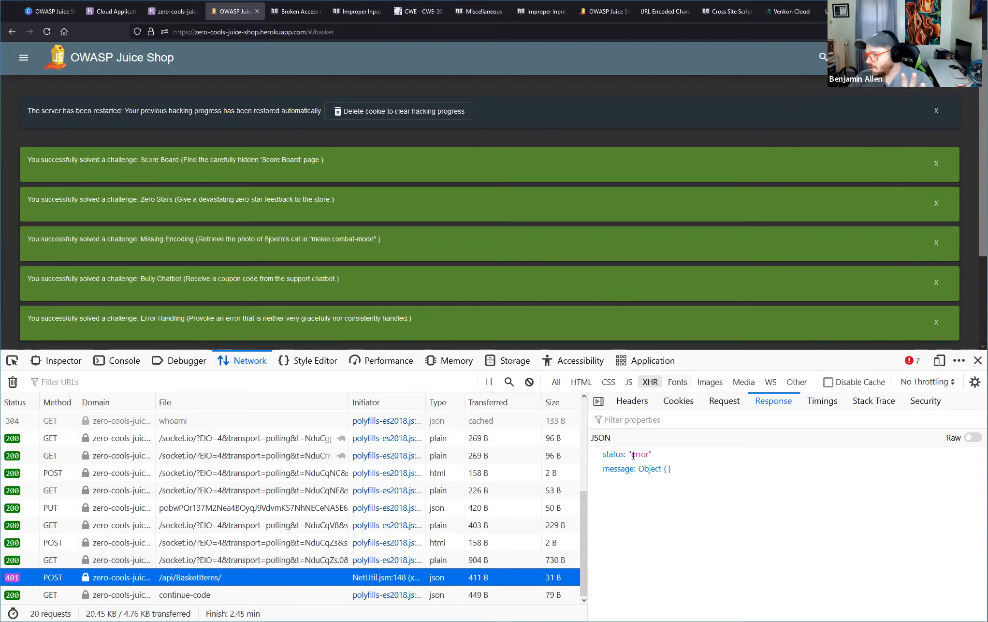
pyautogui.moveTo(597, 458); pyautogui.dragTo(768, 527)
pyautogui.click(773, 532)
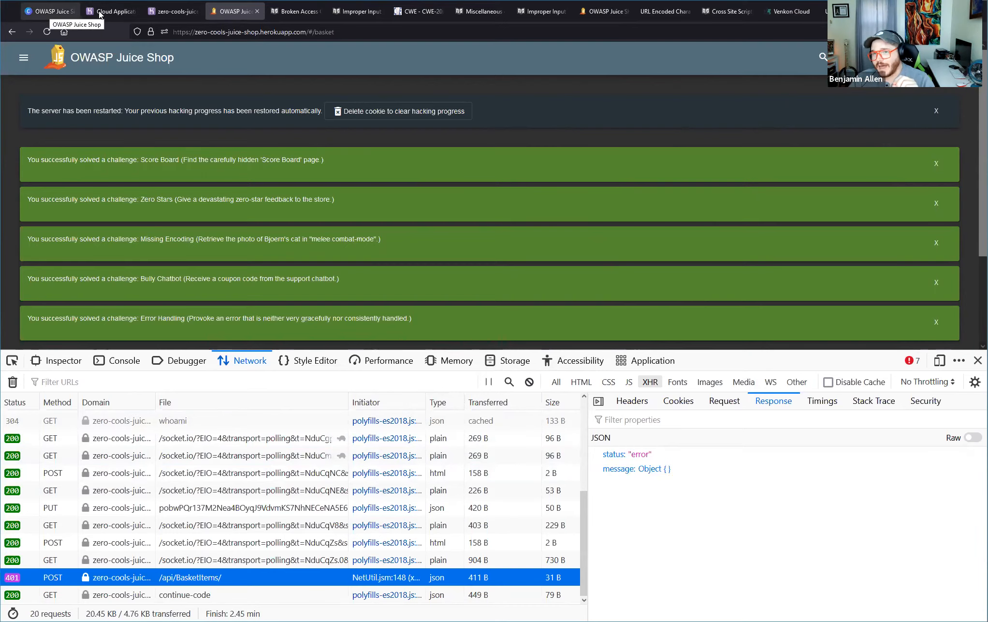
# Switch to the Canva presentation and advance from the Hacktivity 5 slide past More Resources to the slide listing the resource links.
pyautogui.click(51, 14)
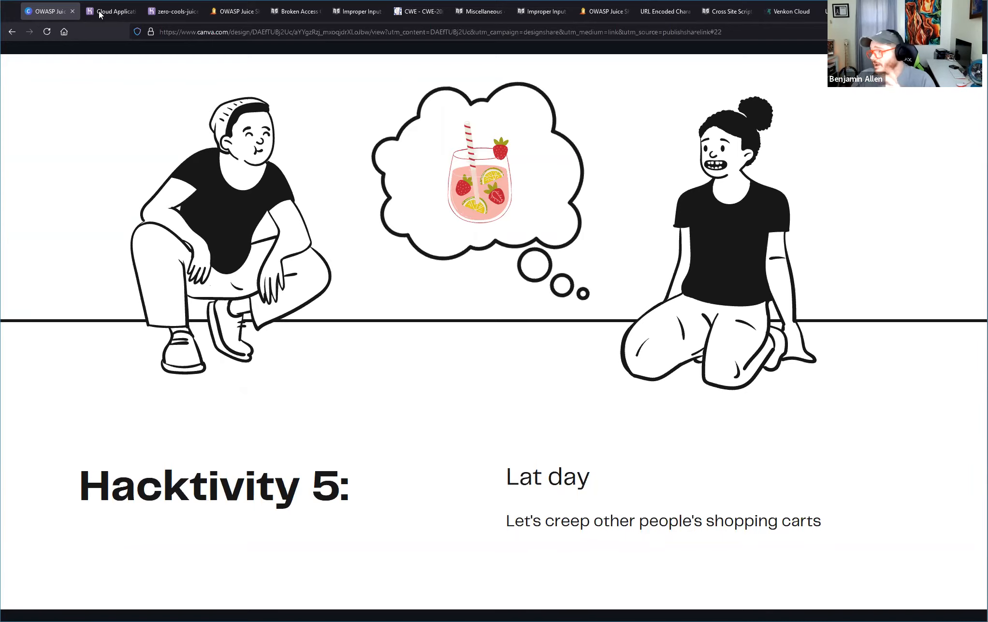
pyautogui.press('Right')
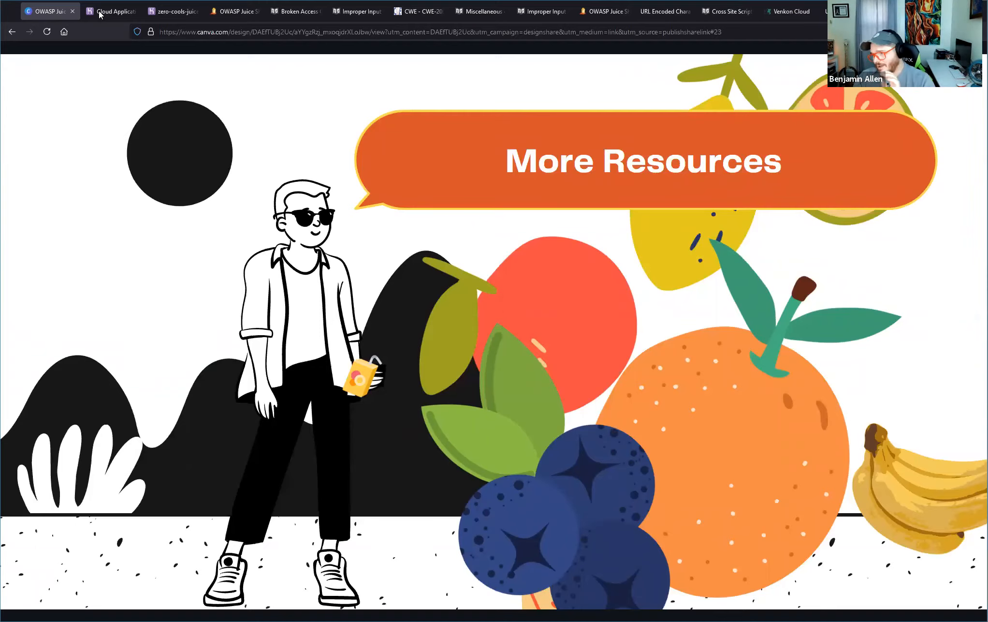
pyautogui.press('Right')
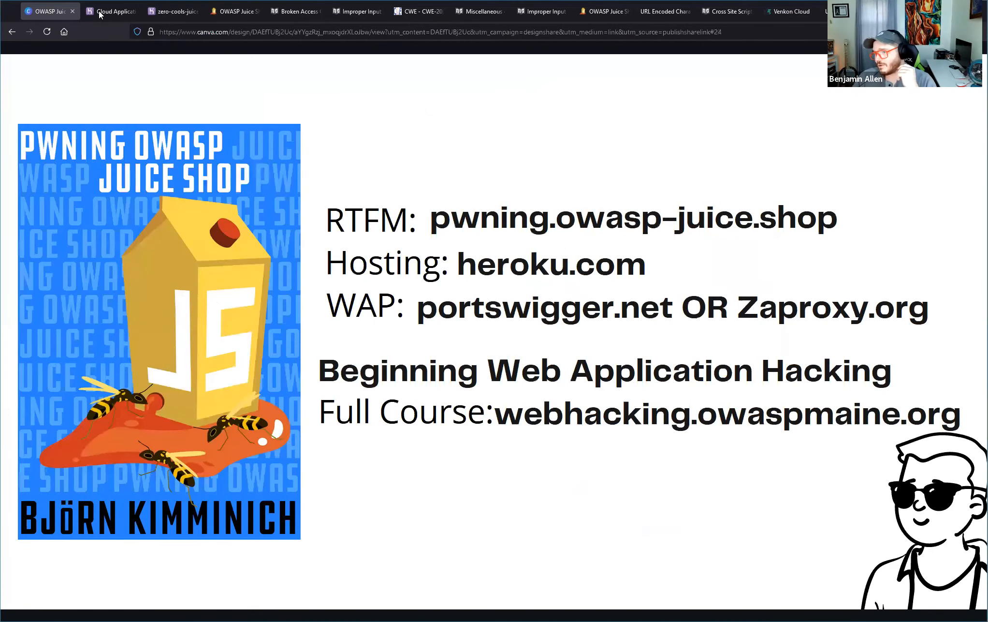